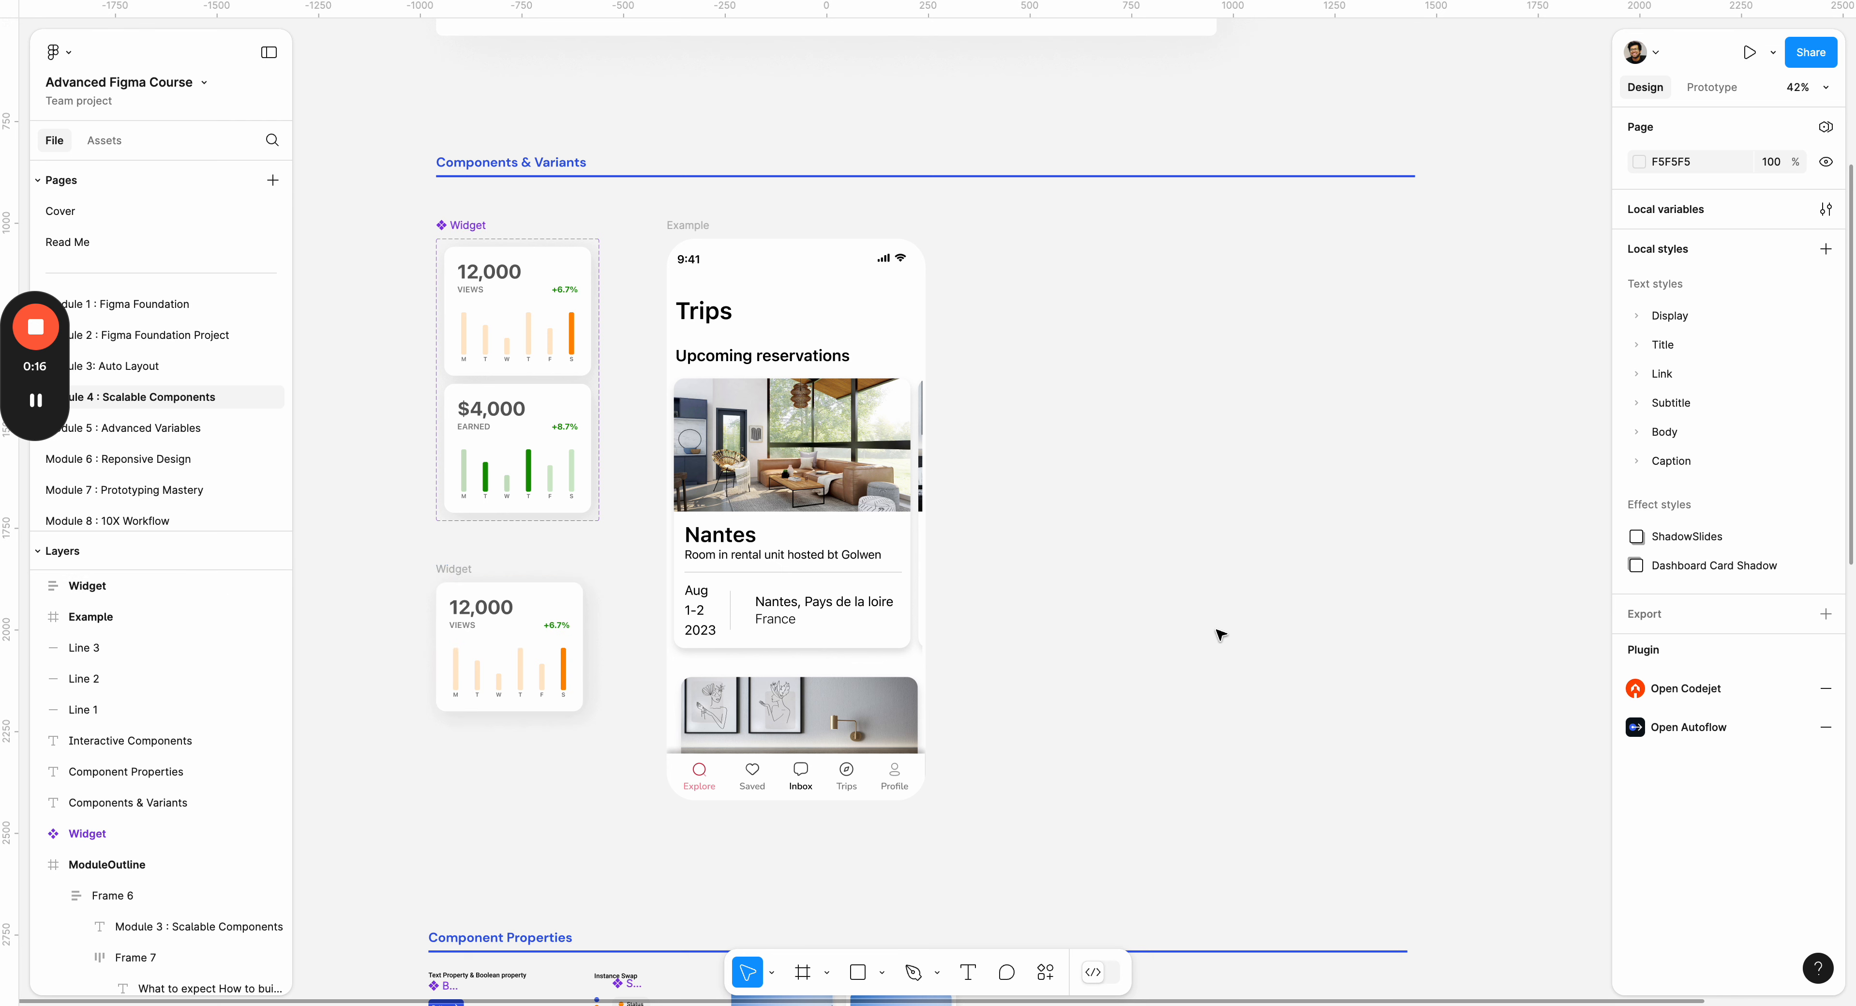
Duplicate the standalone Widget card below the component set into the empty canvas beside the Example phone frame.
scroll(1149, 418, up, 2)
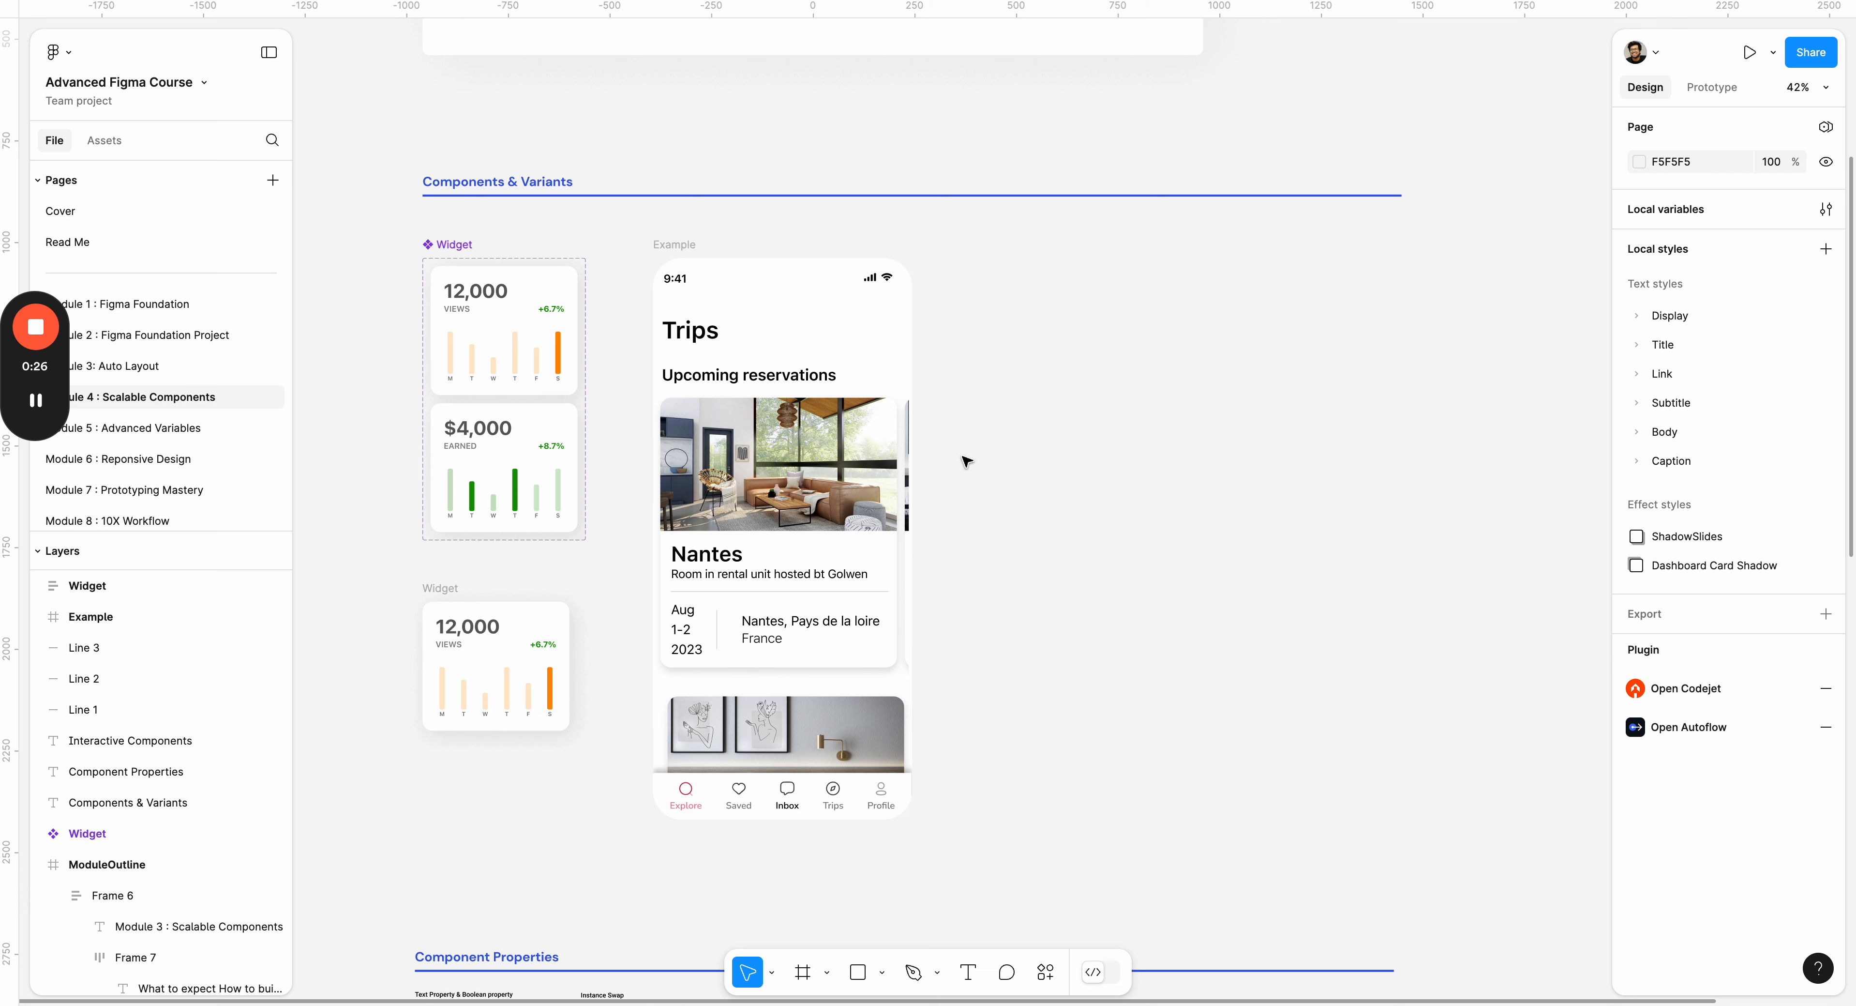
click(435, 588)
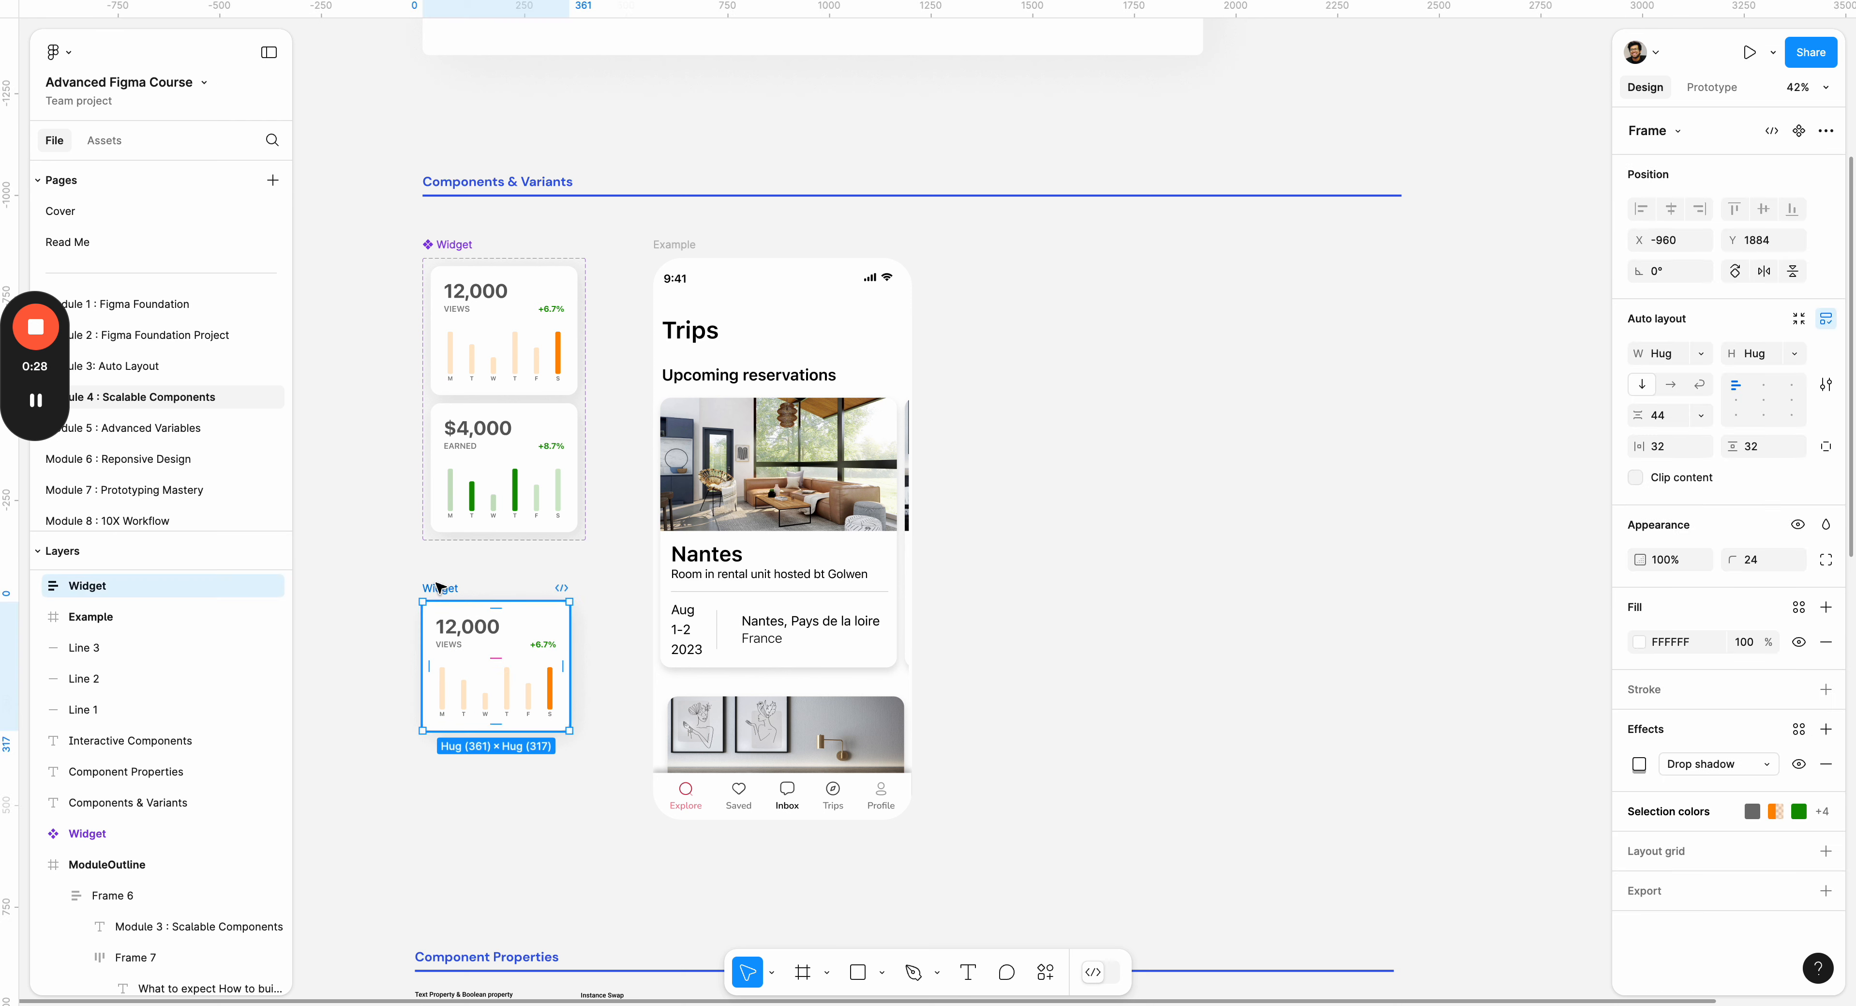
alt+drag(471, 588, 1074, 383)
click(1286, 347)
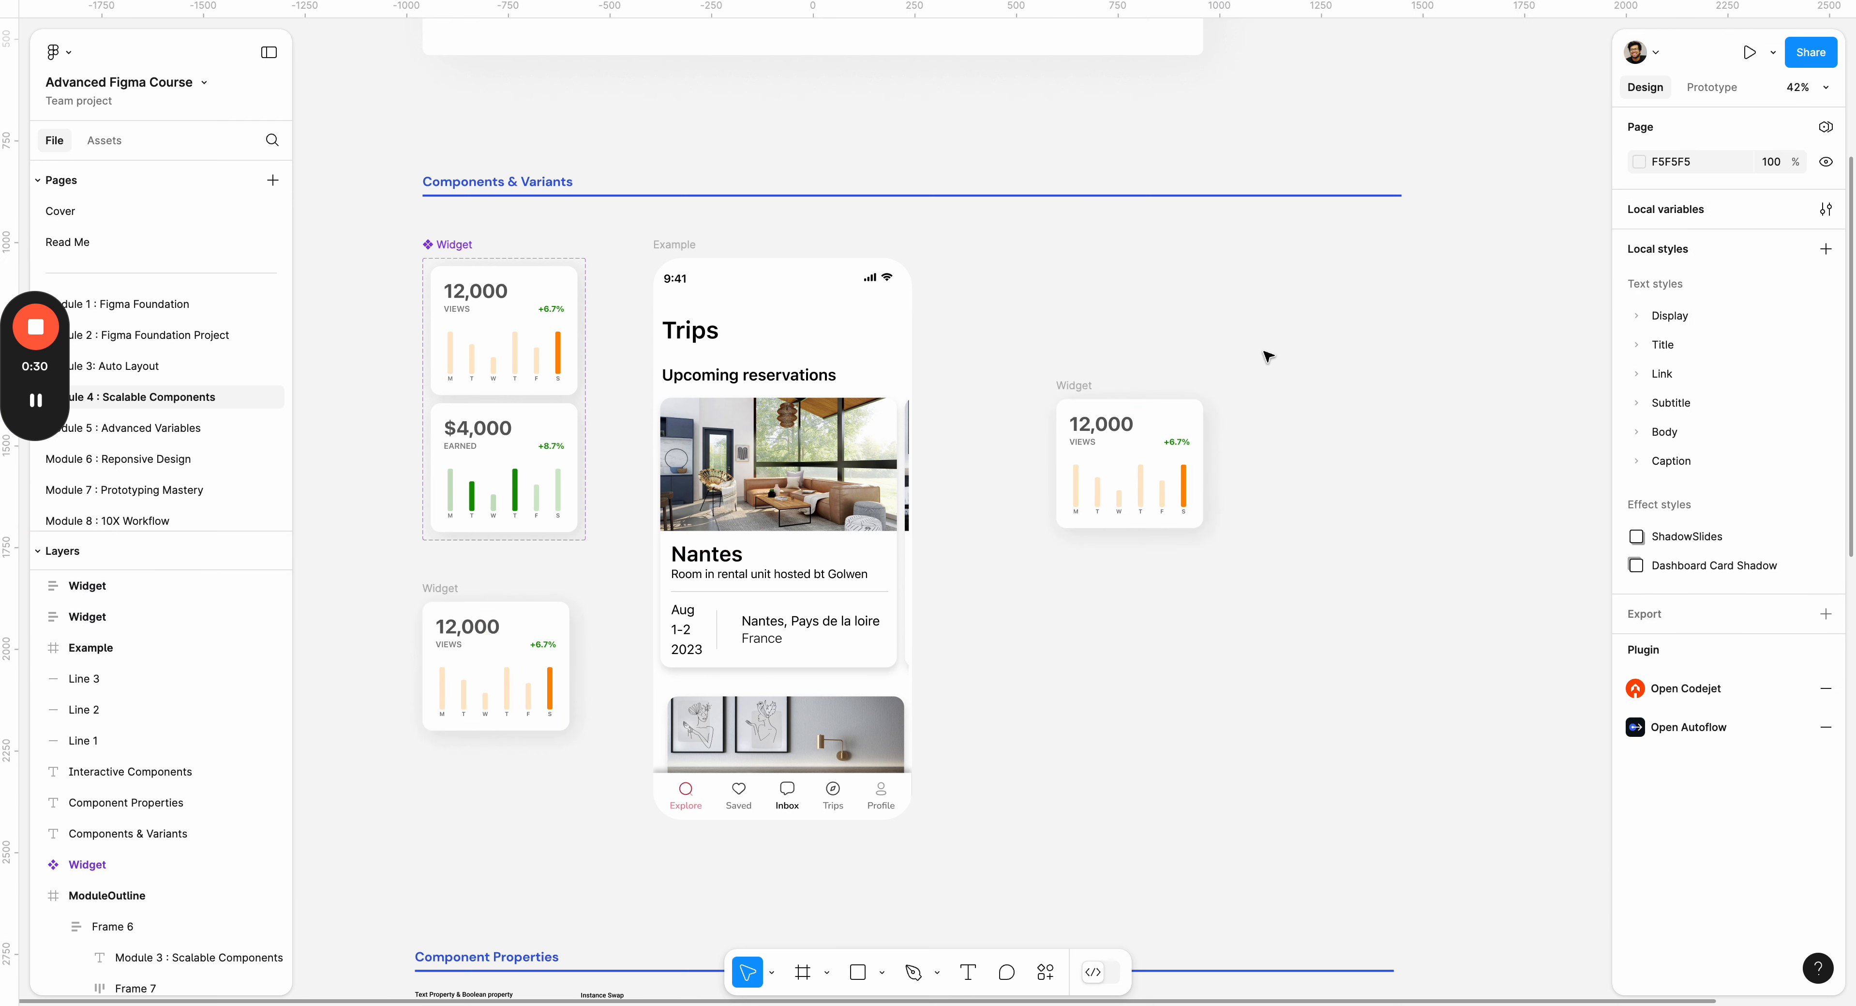
Add a text layer reading "12,000" on the empty canvas beside the duplicated Widget card.
scroll(1119, 394, right, 5)
scroll(840, 487, up, 5)
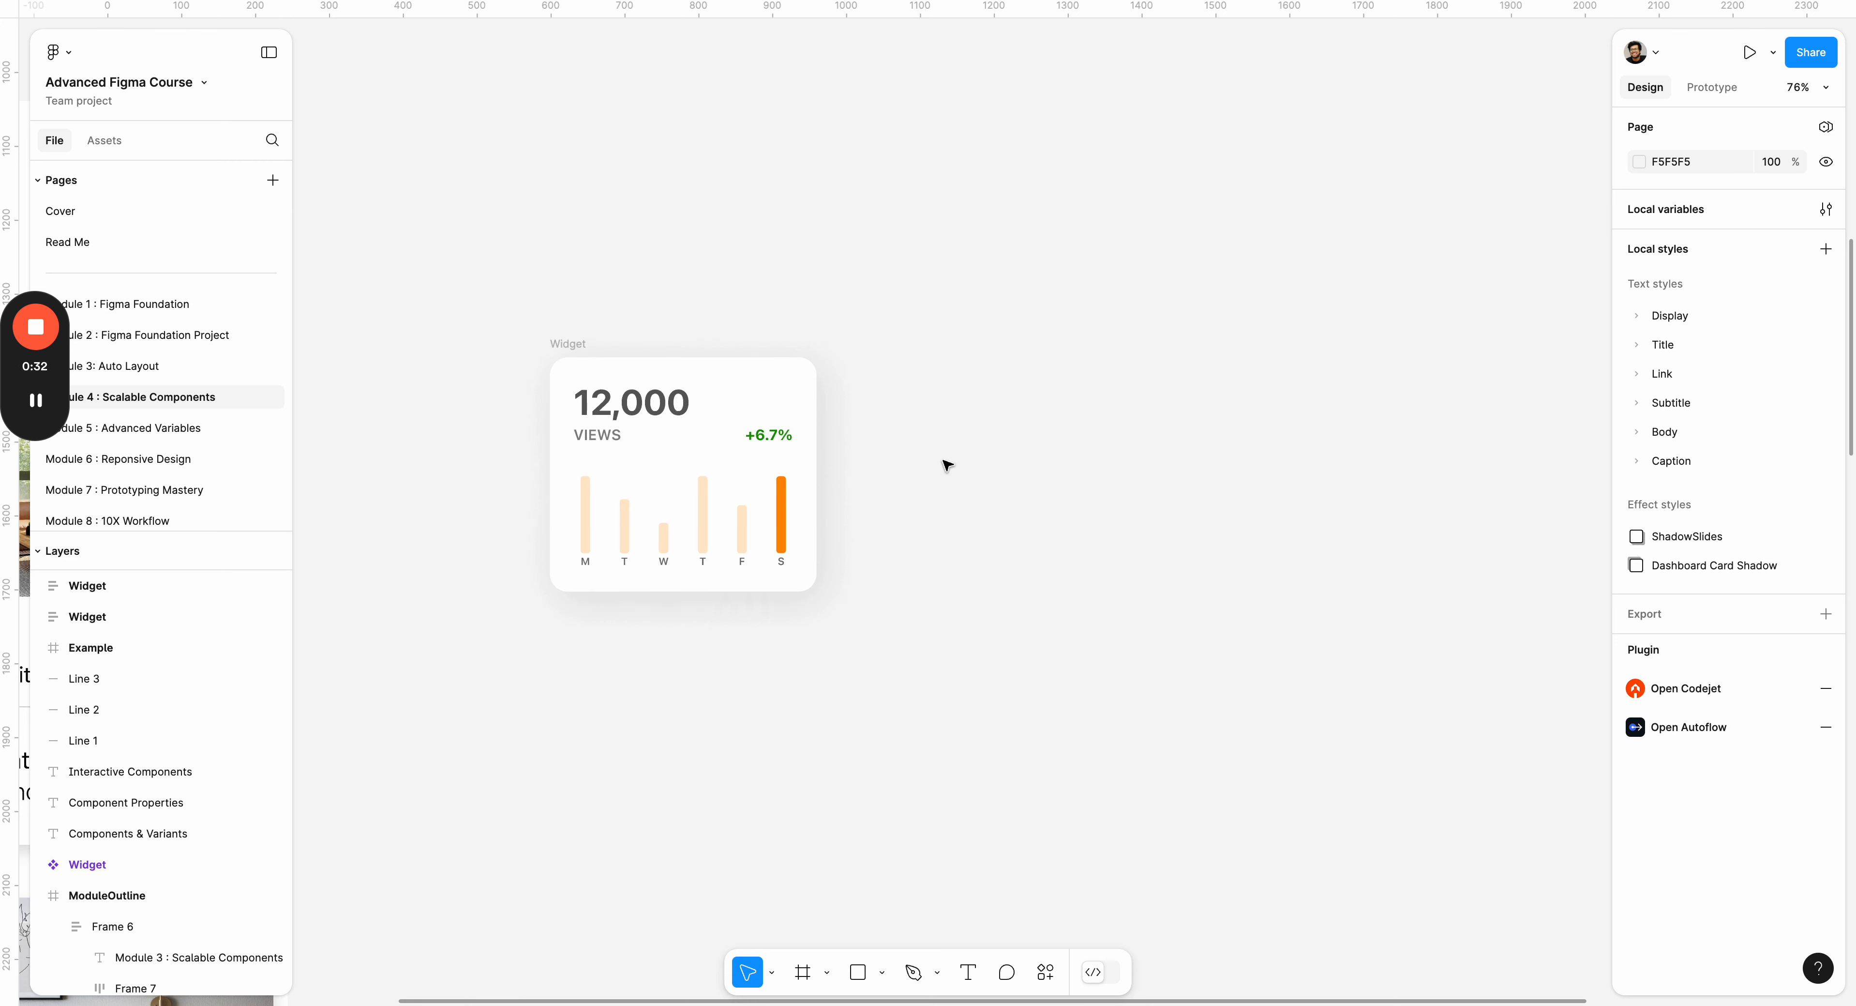
key(t)
click(1000, 457)
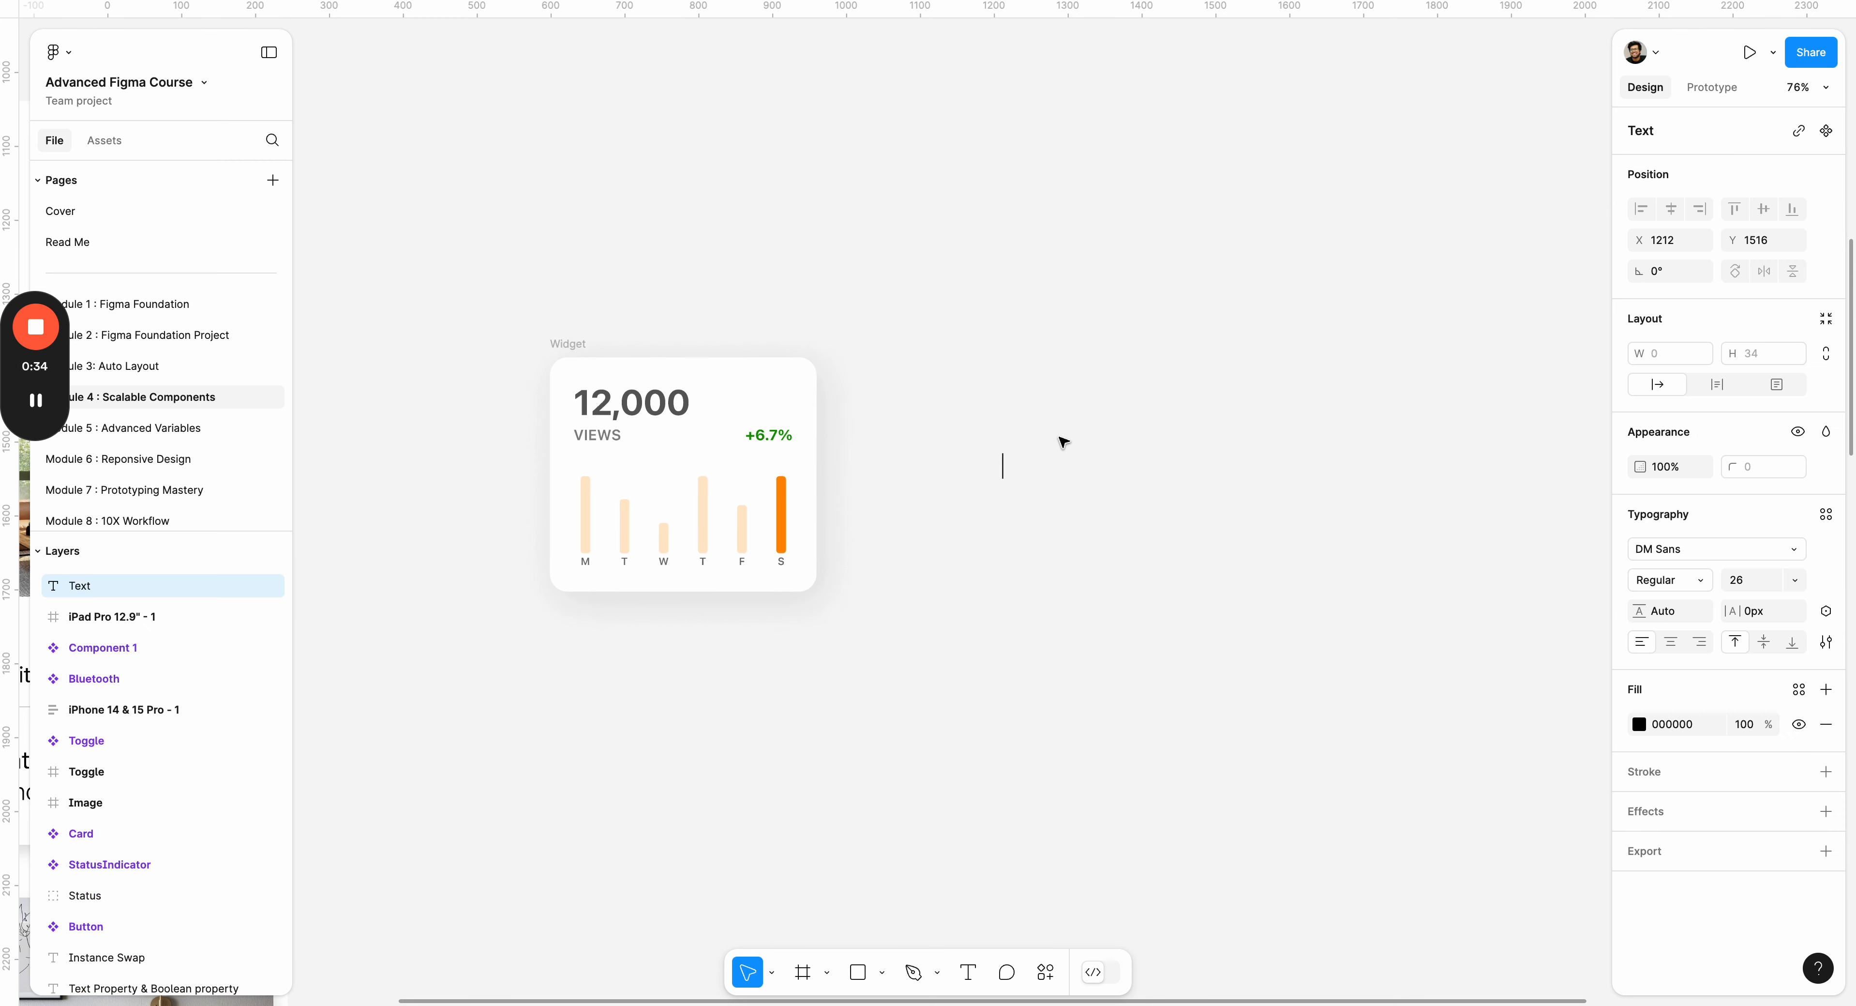
text(12,000)
Set the new 12,000 text to font size 48 and Bold weight.
scroll(1057, 431, left, 5)
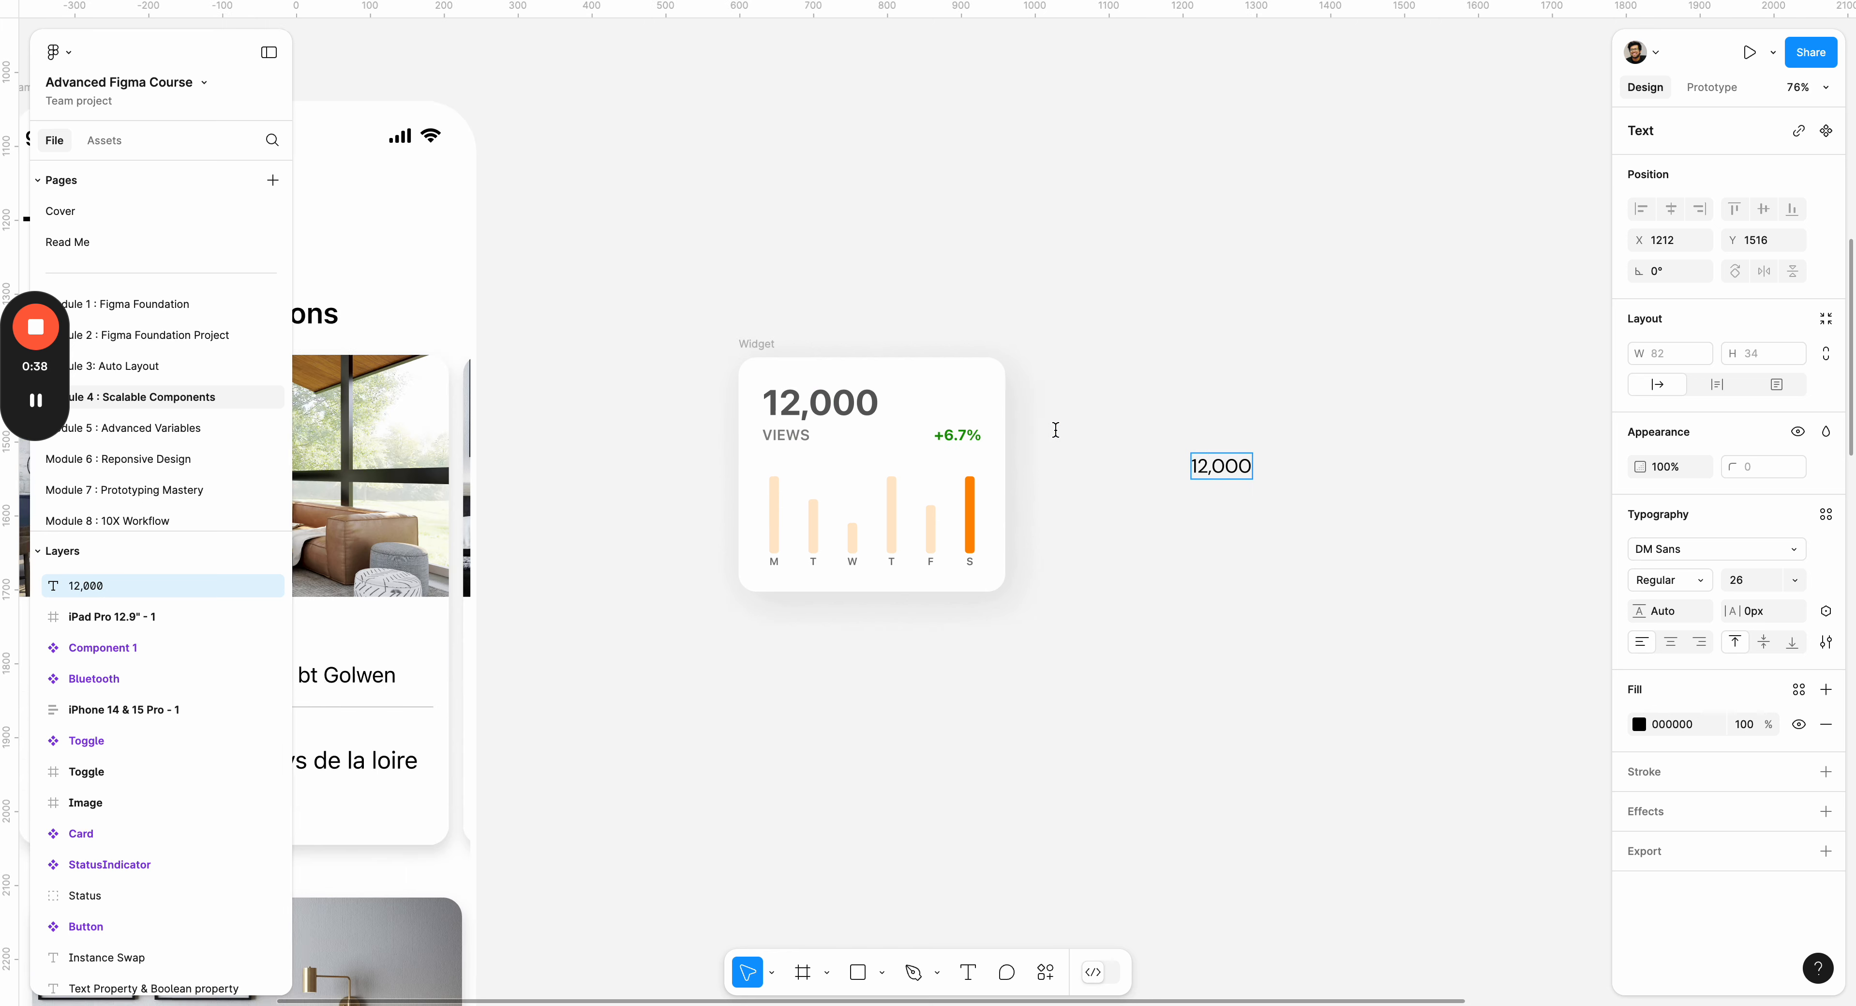
scroll(1035, 460, right, 5)
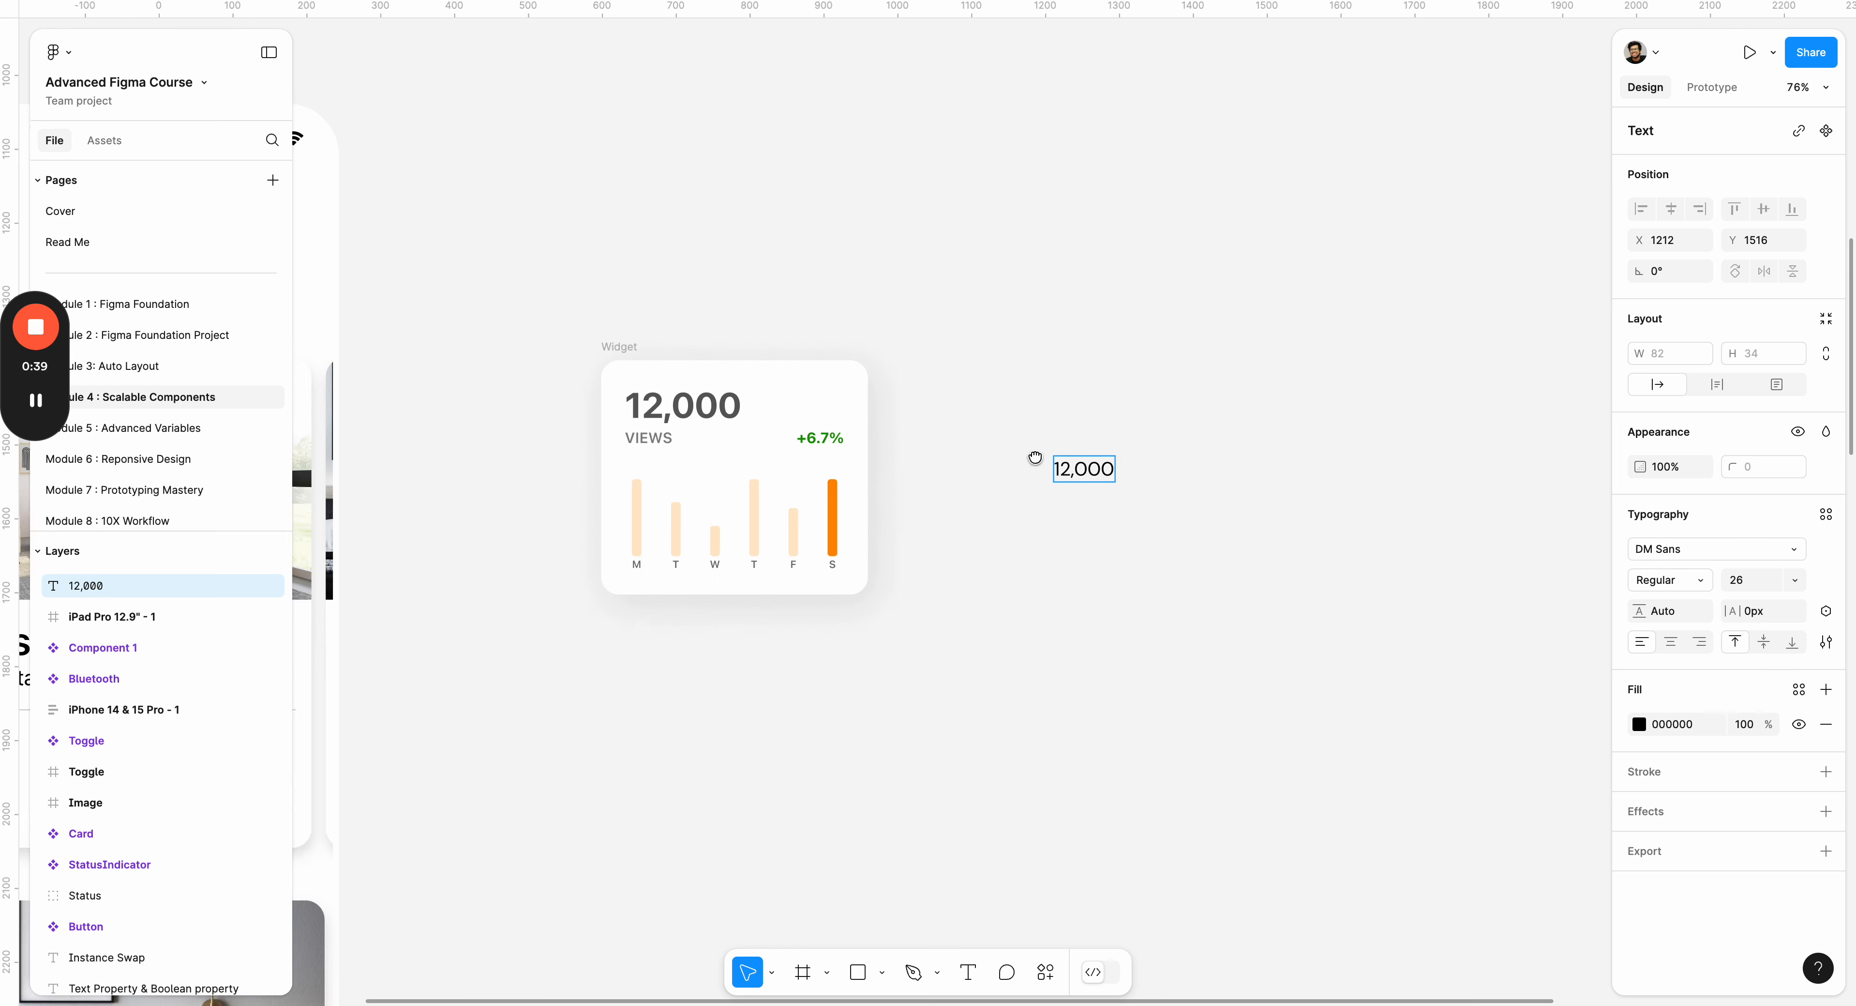
scroll(1058, 474, up, 5)
triple_click(1062, 475)
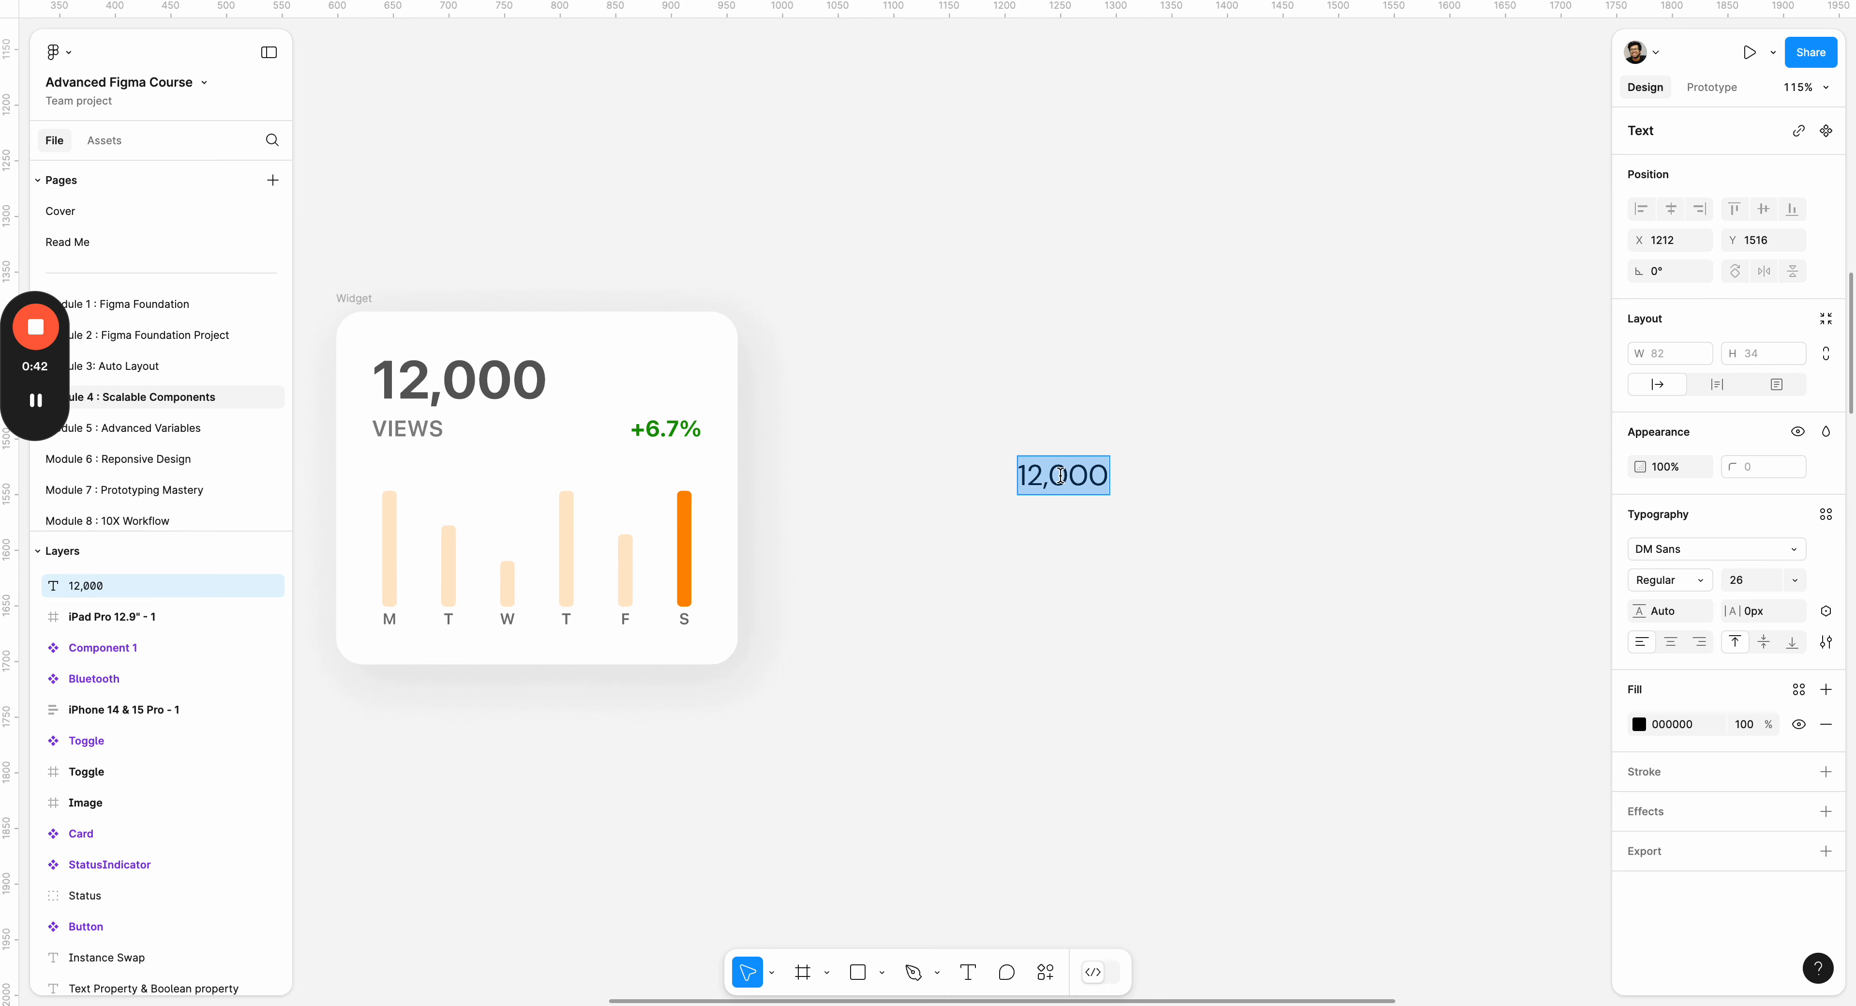
click(1786, 580)
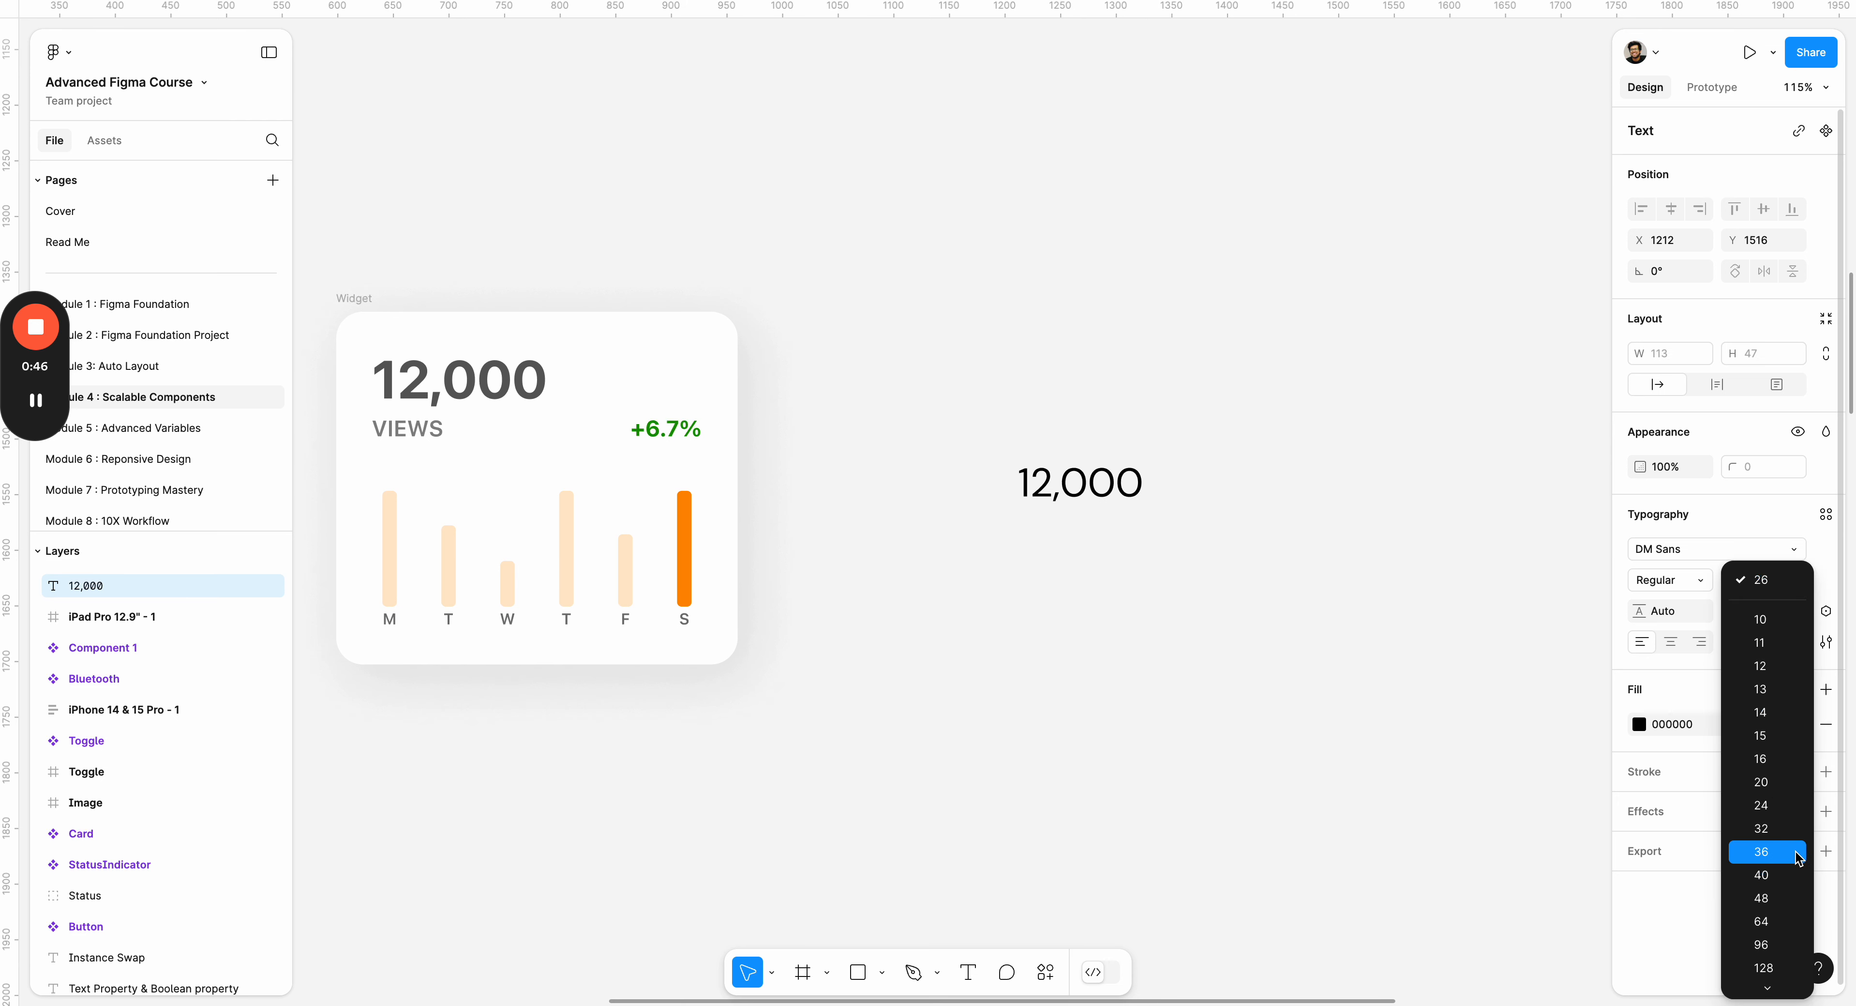
click(1771, 894)
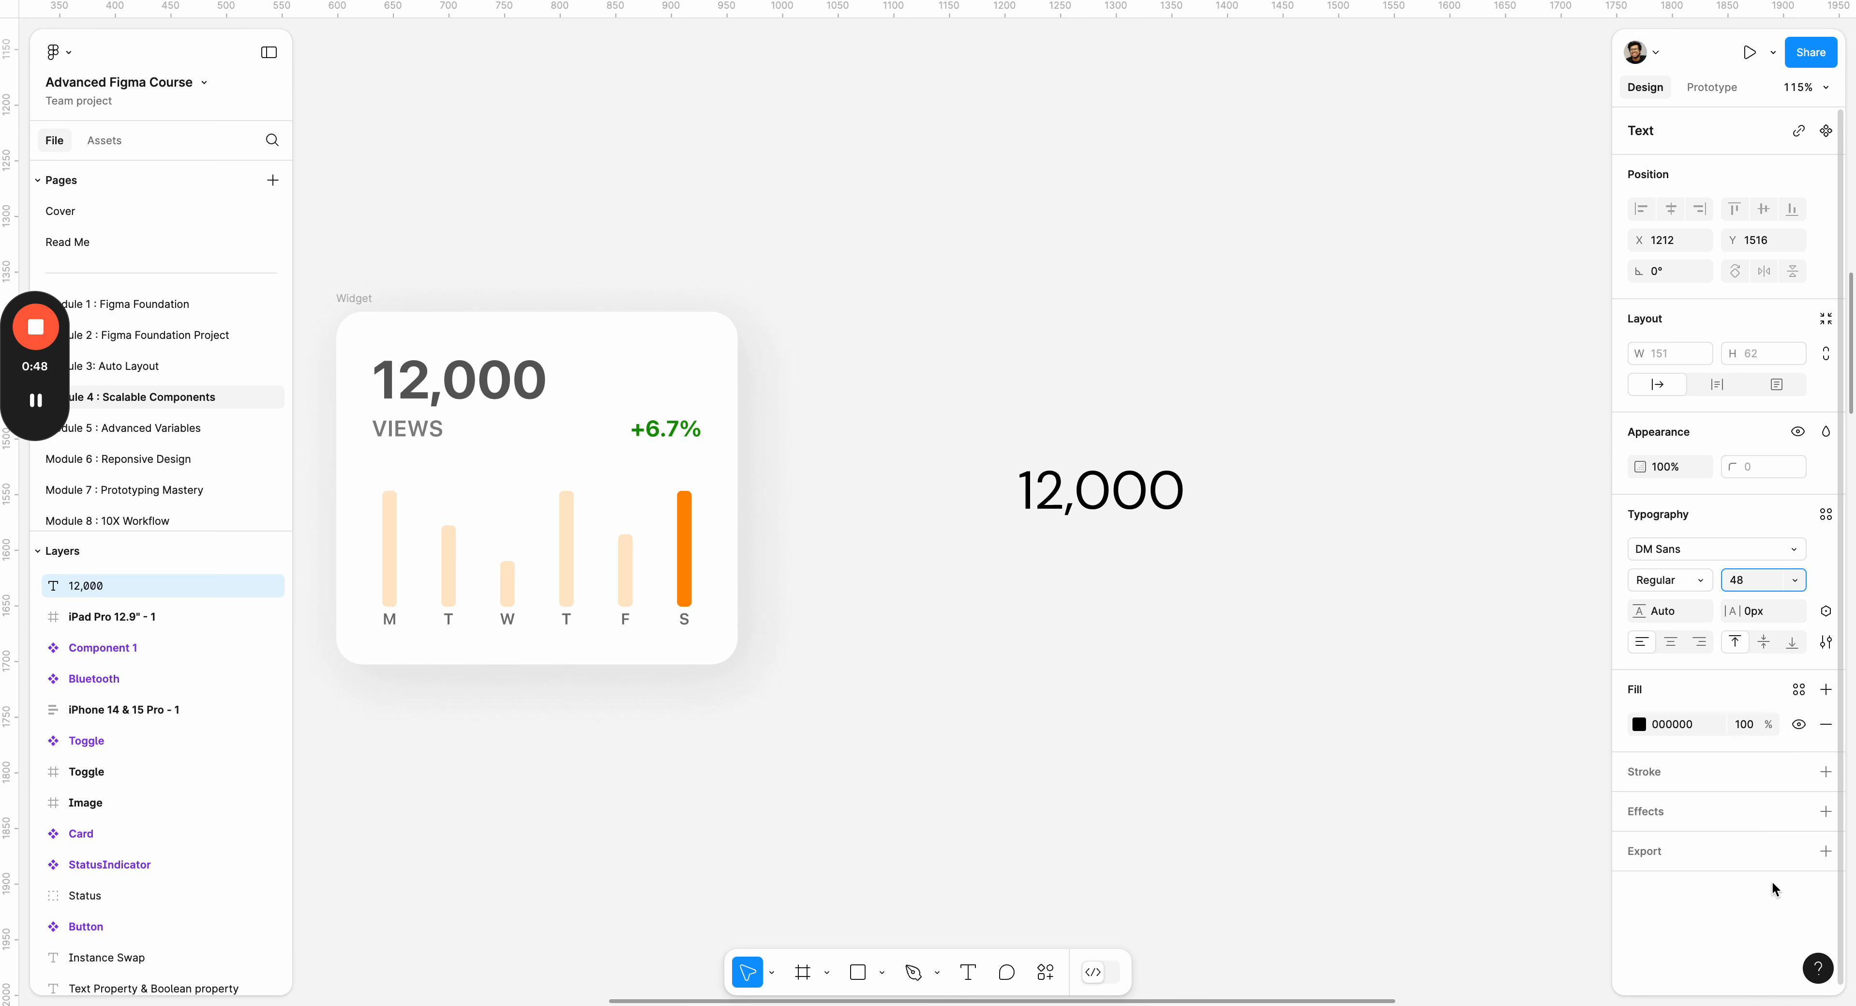
click(1683, 580)
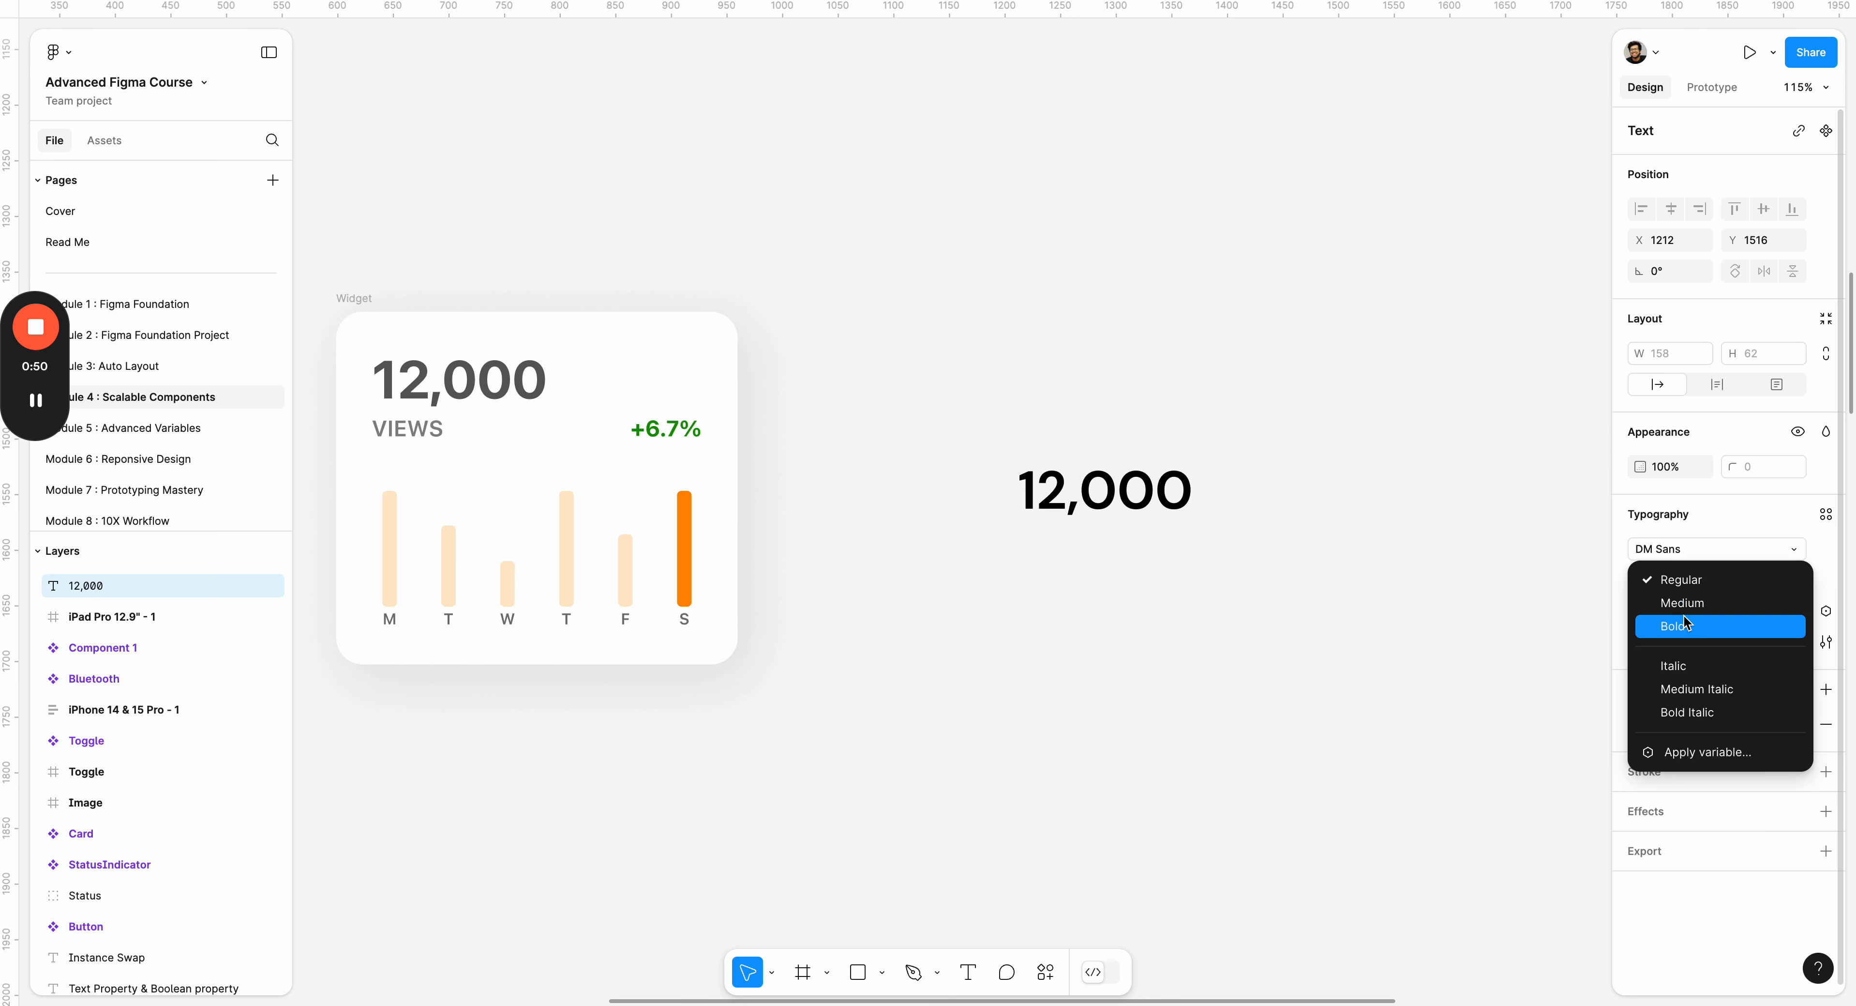
click(1661, 625)
Fill the new 12,000 text with dark grey 222222 and shift it slightly closer to the Widget card.
click(1640, 723)
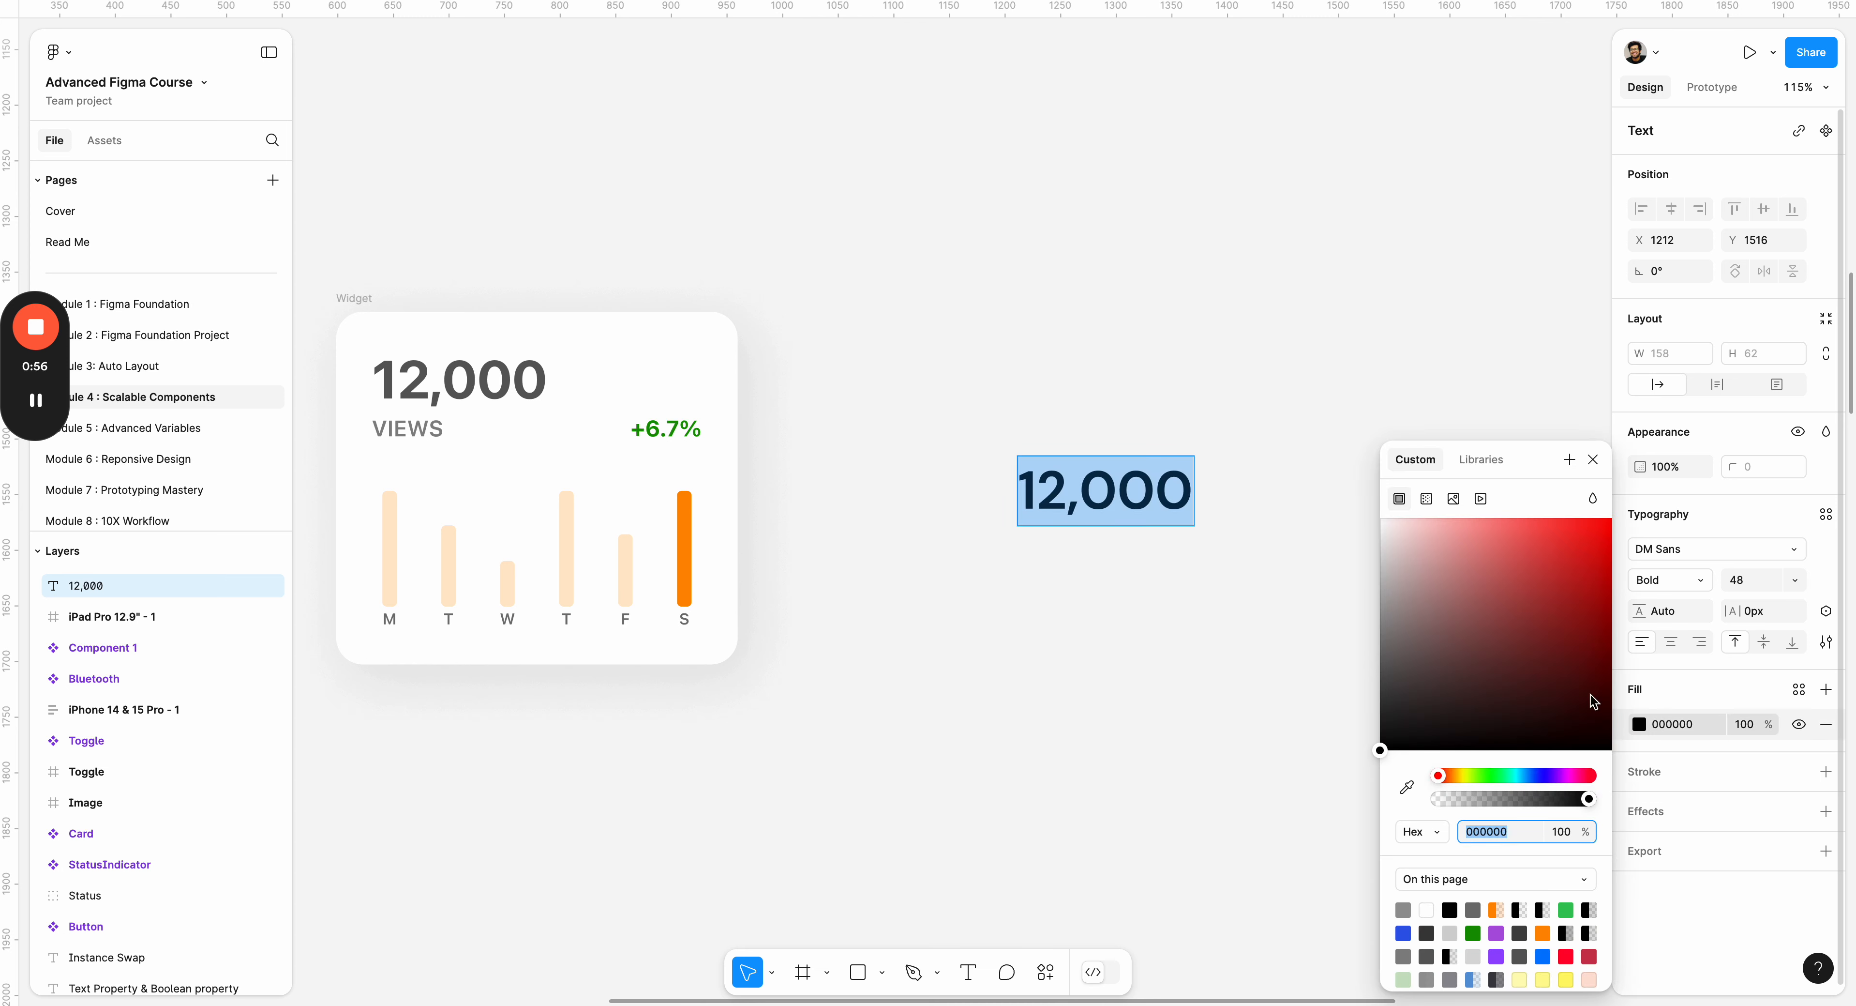
drag(1383, 745, 1339, 726)
click(1301, 620)
drag(1100, 501, 1034, 454)
click(1051, 504)
Add a text layer reading "Views" just below the new 12,000 text.
key(t)
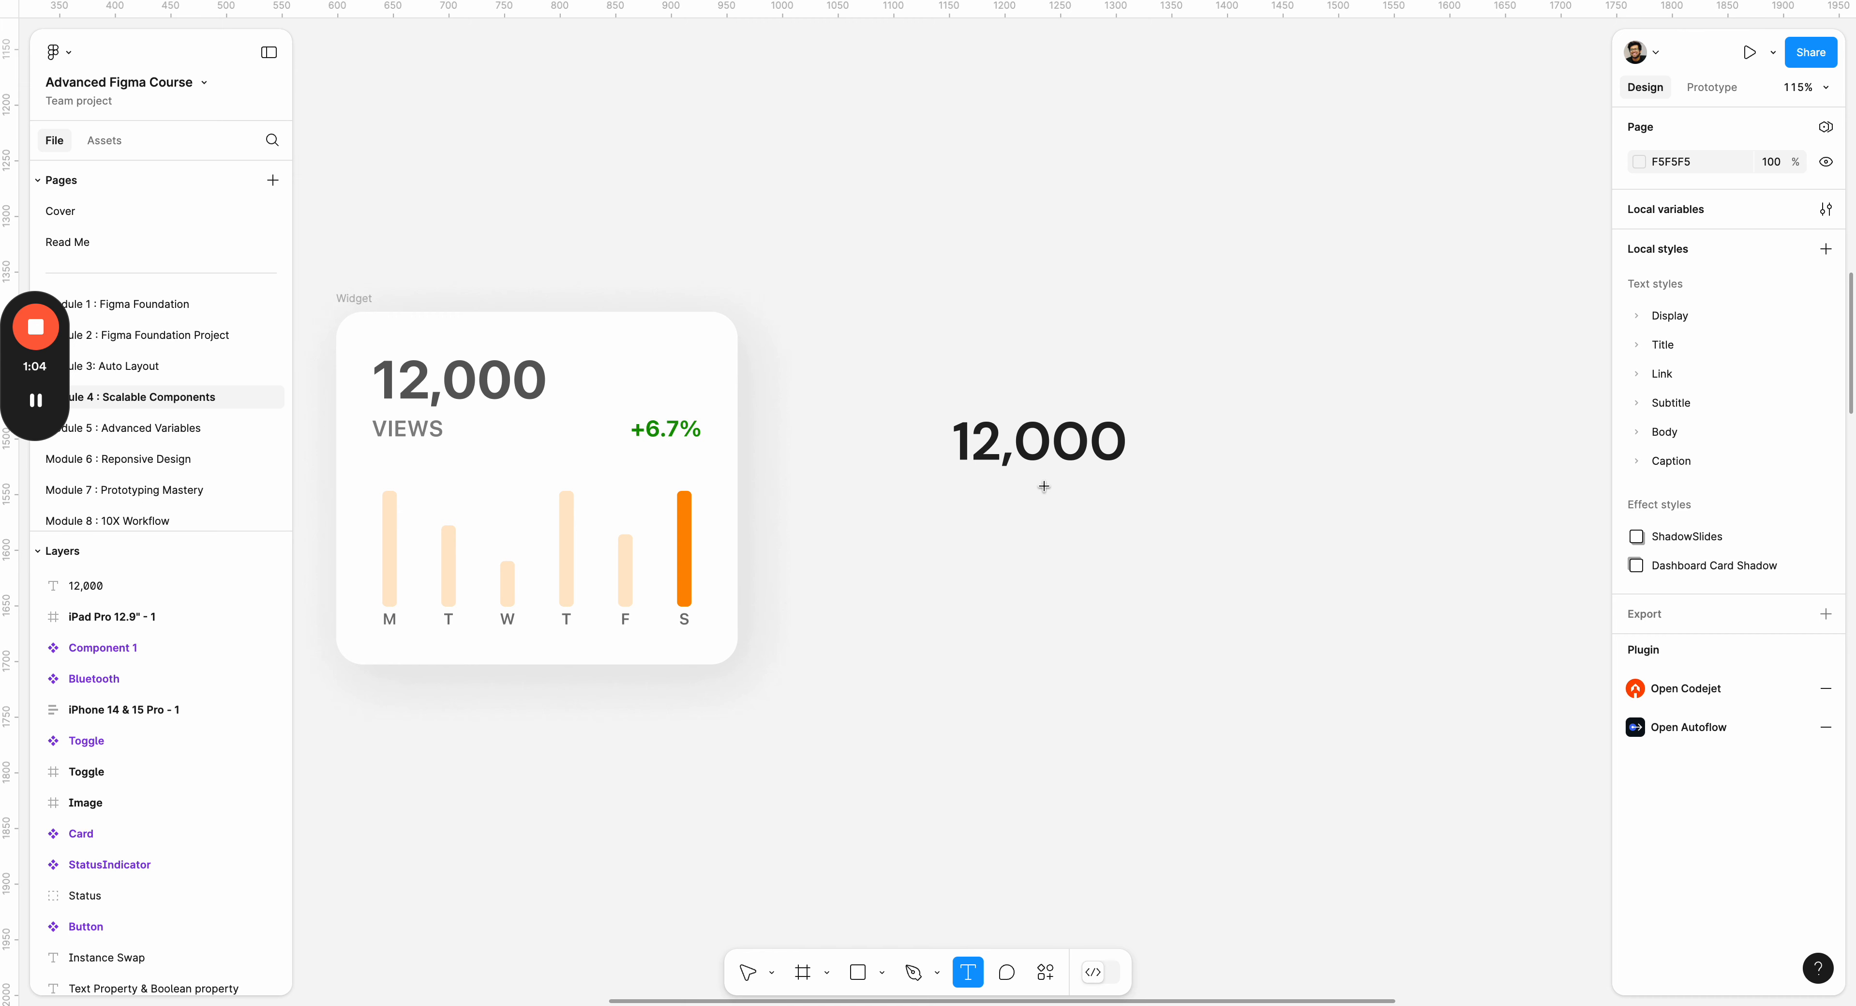
click(1045, 492)
text(Viuew)
key(BackSpace)
key(BackSpace)
key(BackSpace)
text(iew)
key(BackSpace)
key(BackSpace)
key(BackSpace)
text(ew)
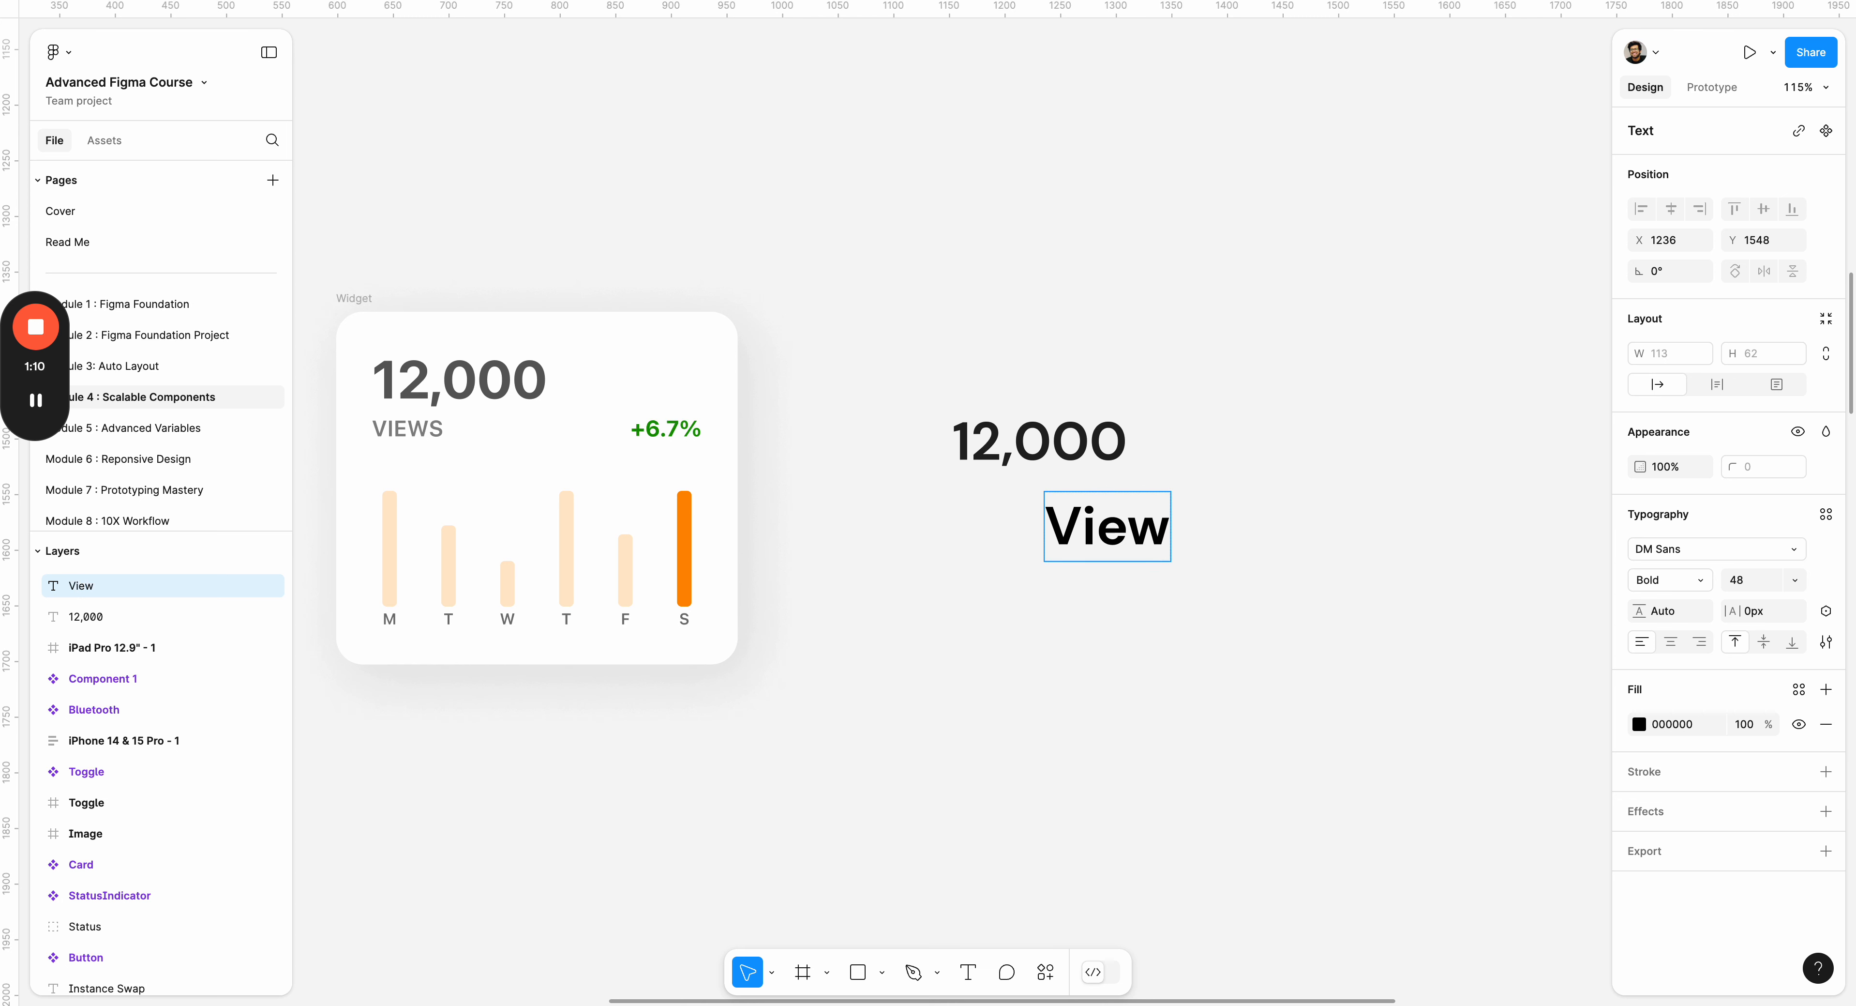
text(s)
Set the Views text to size 24 and Medium weight in the DM Sans font.
key(ctrl+a)
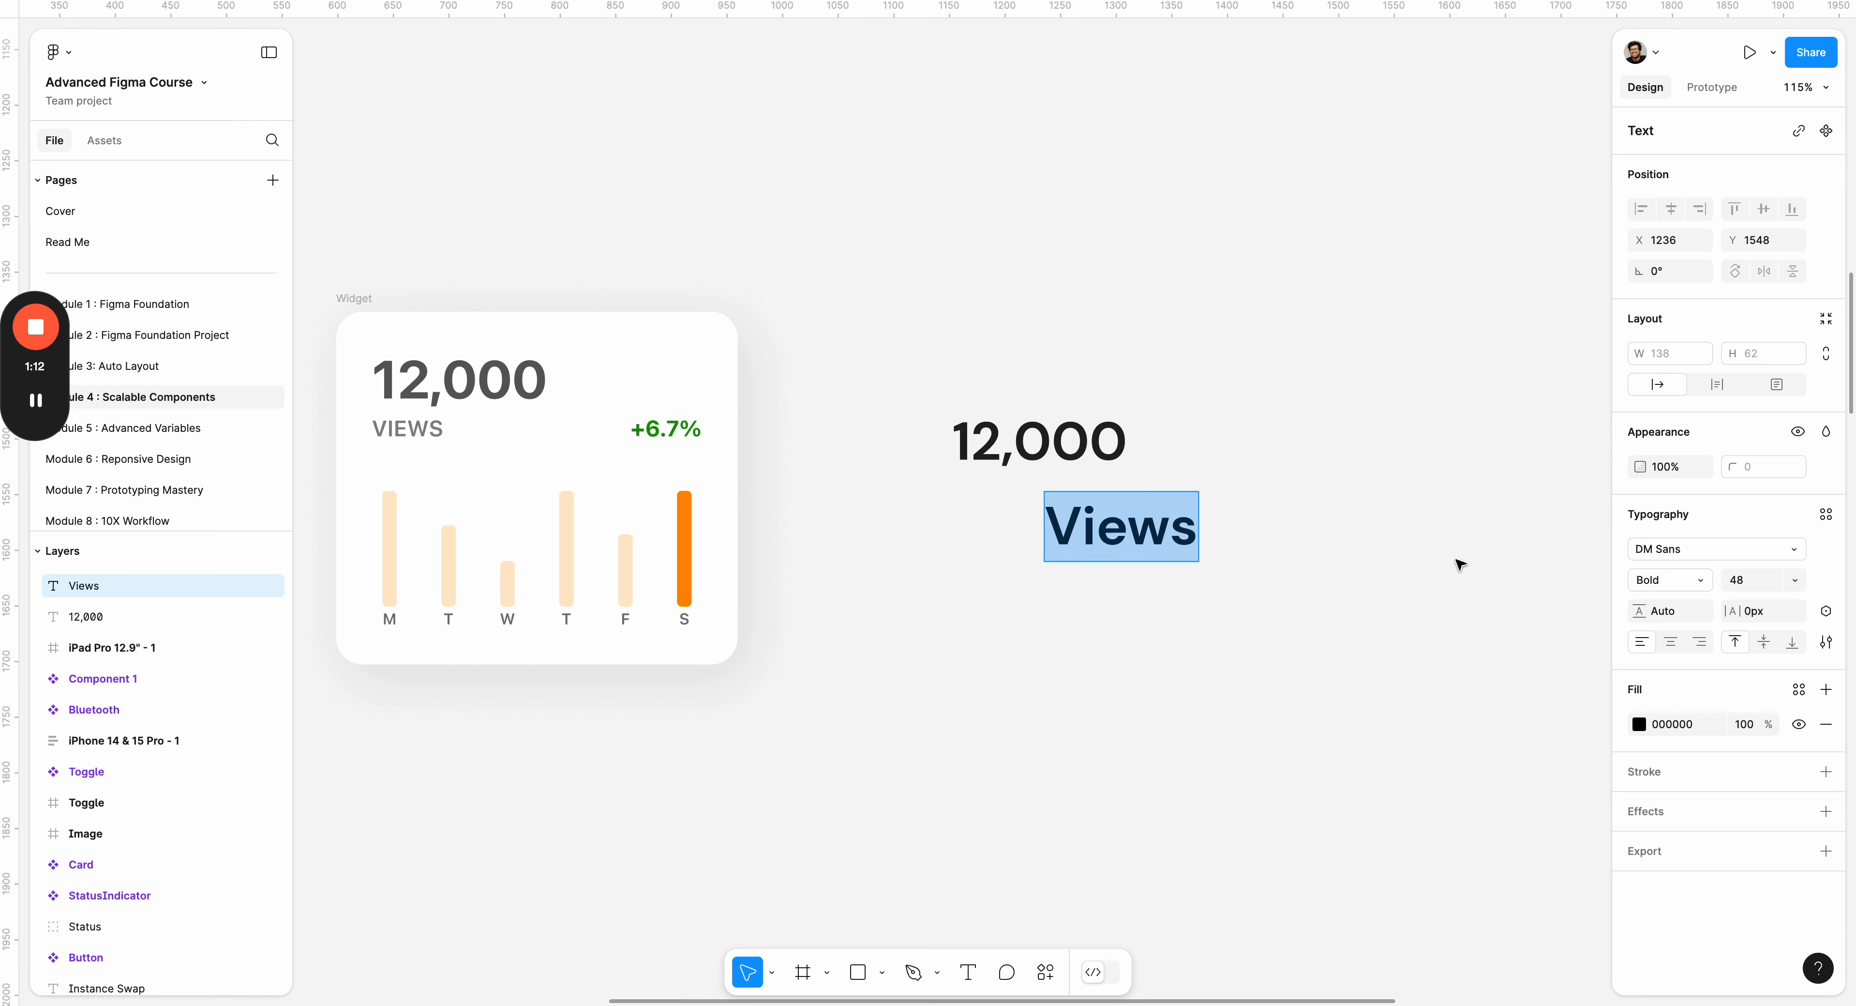
click(1795, 580)
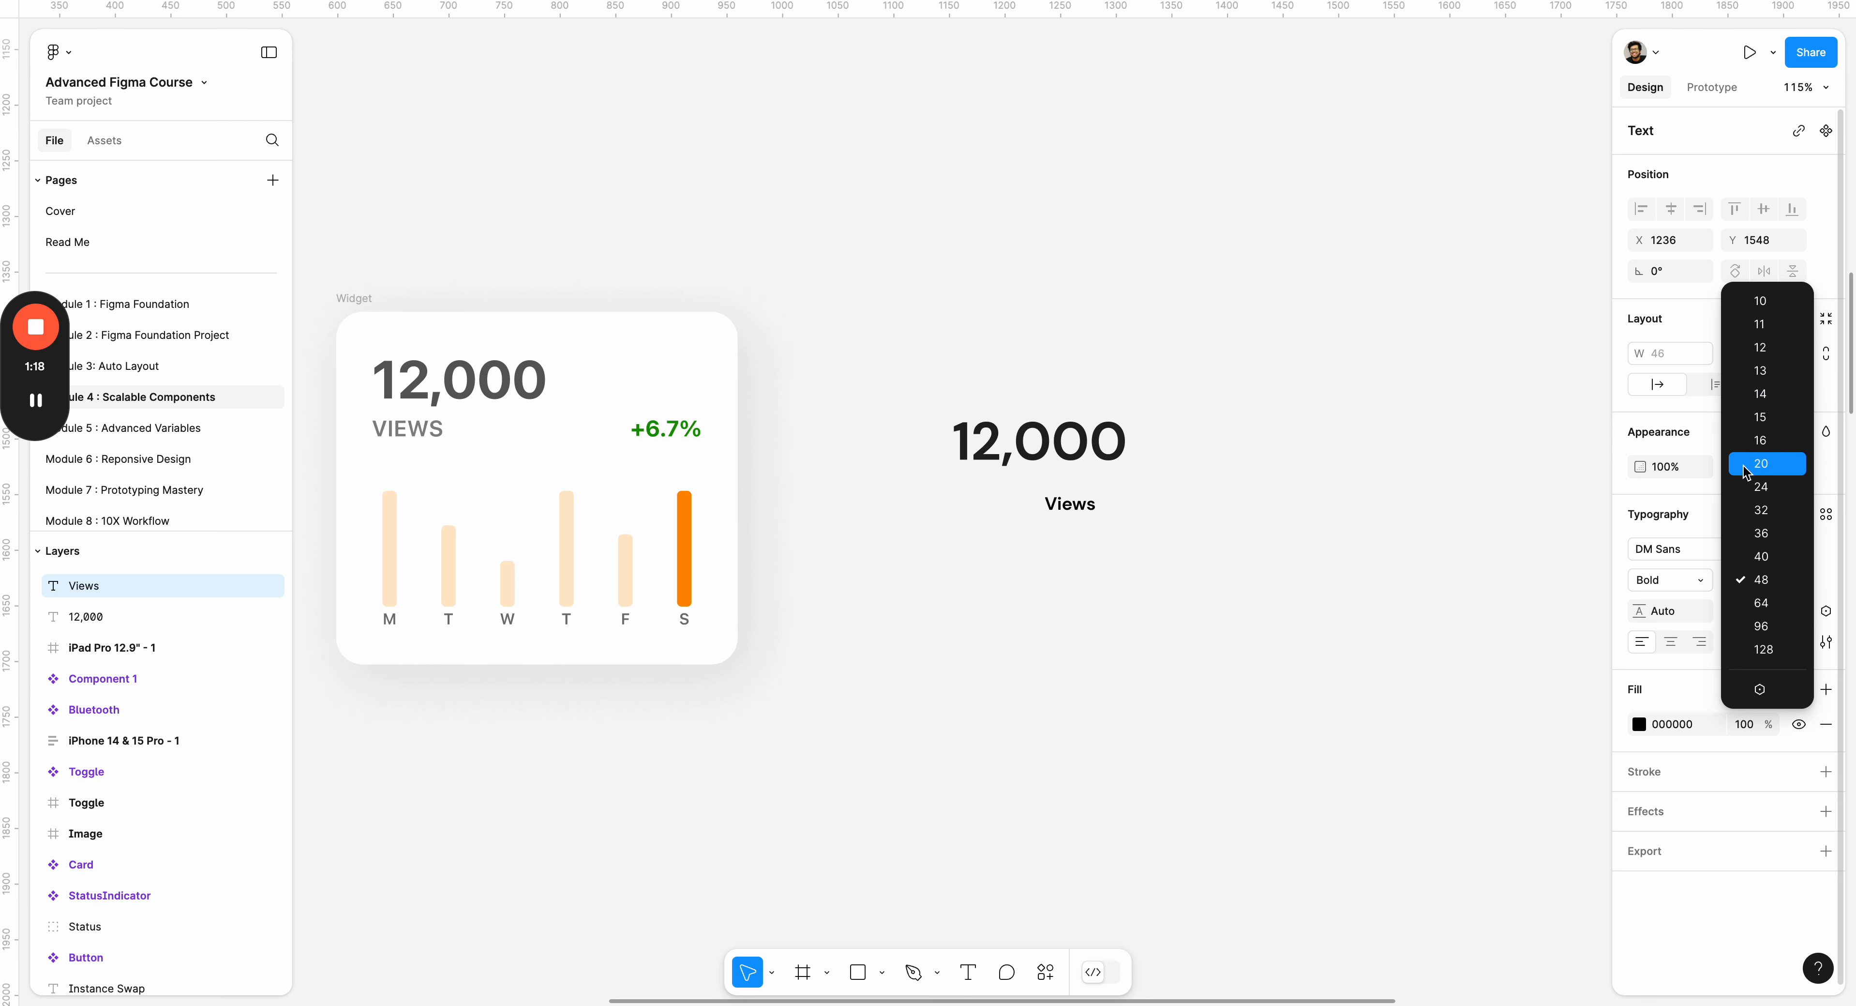
click(1761, 487)
click(1700, 571)
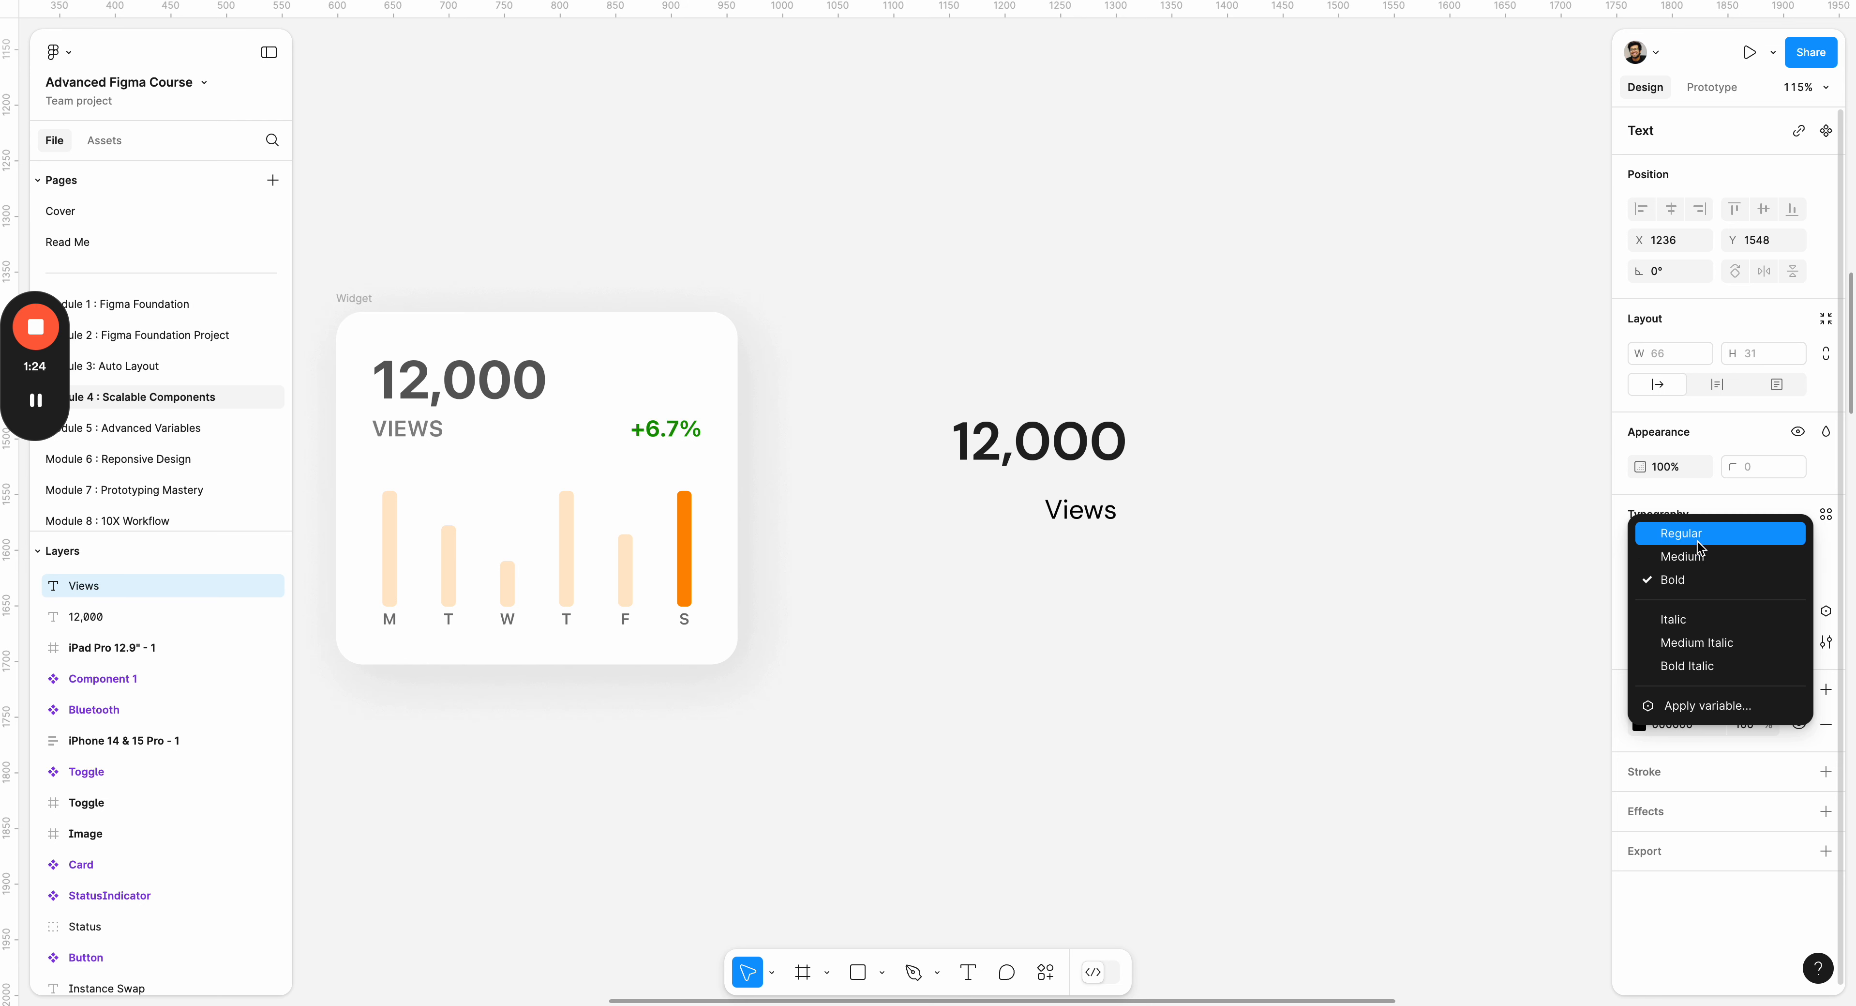
click(1697, 556)
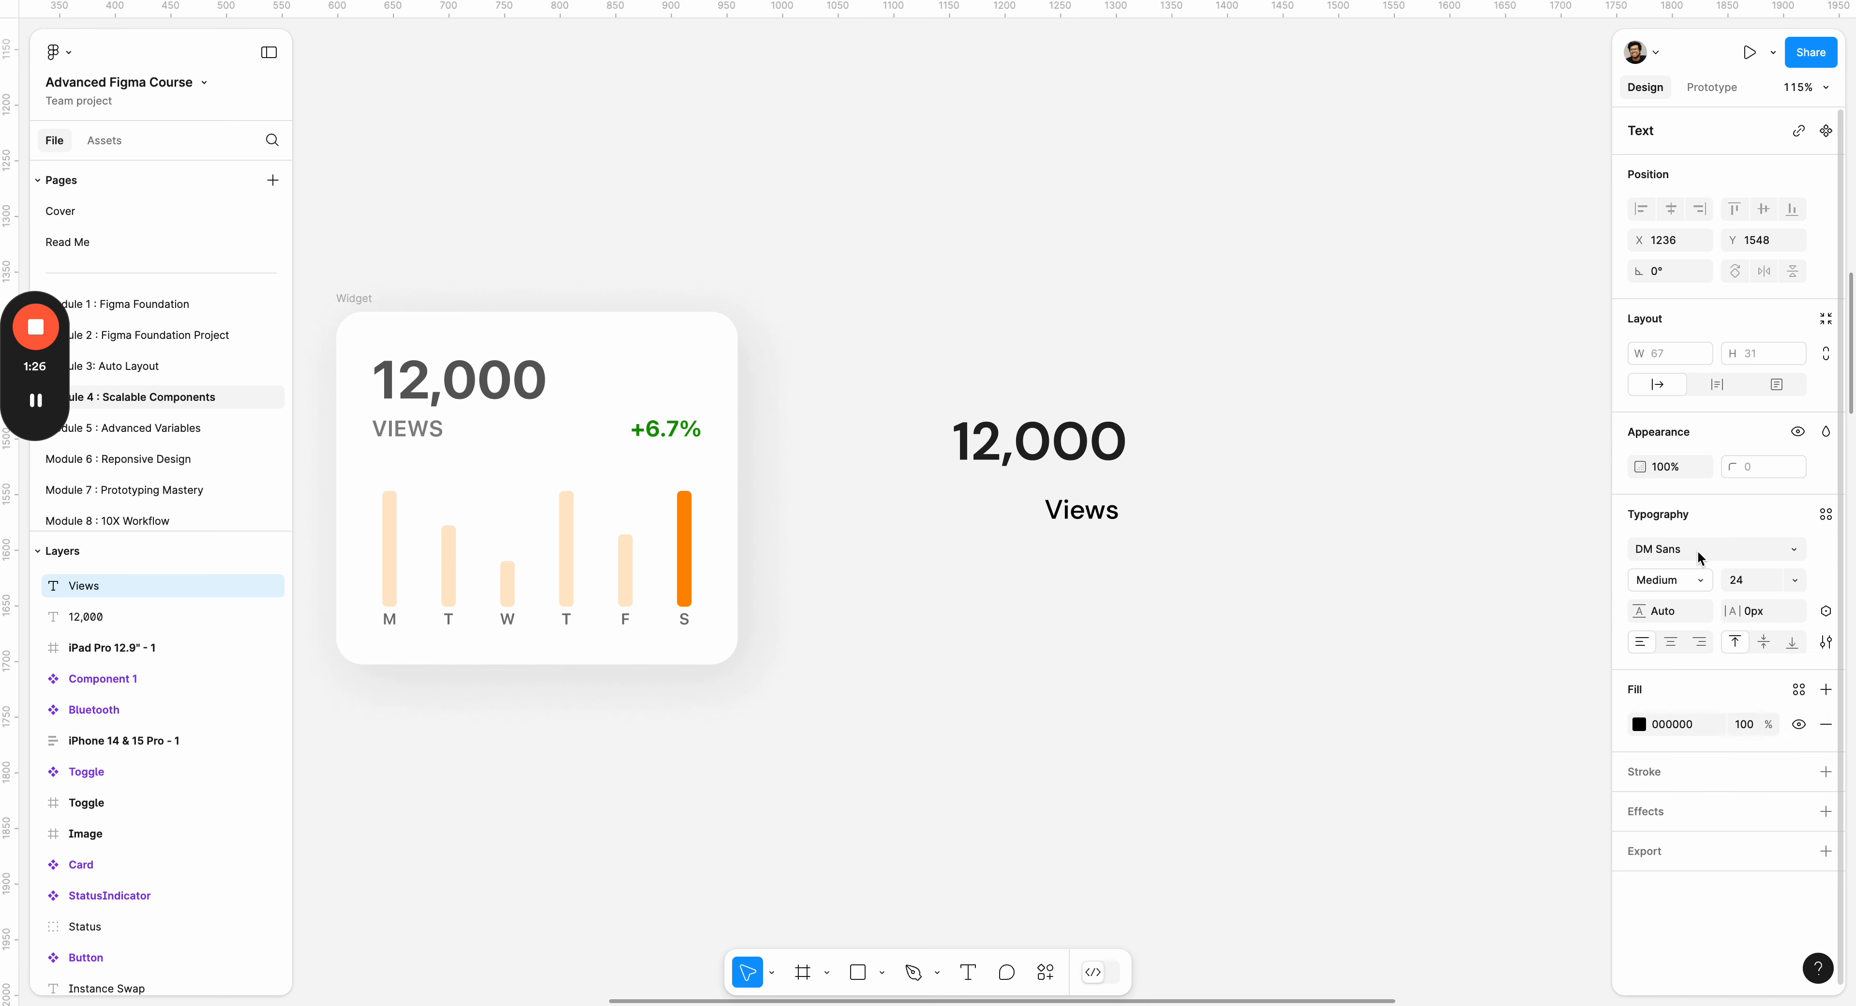
click(1699, 550)
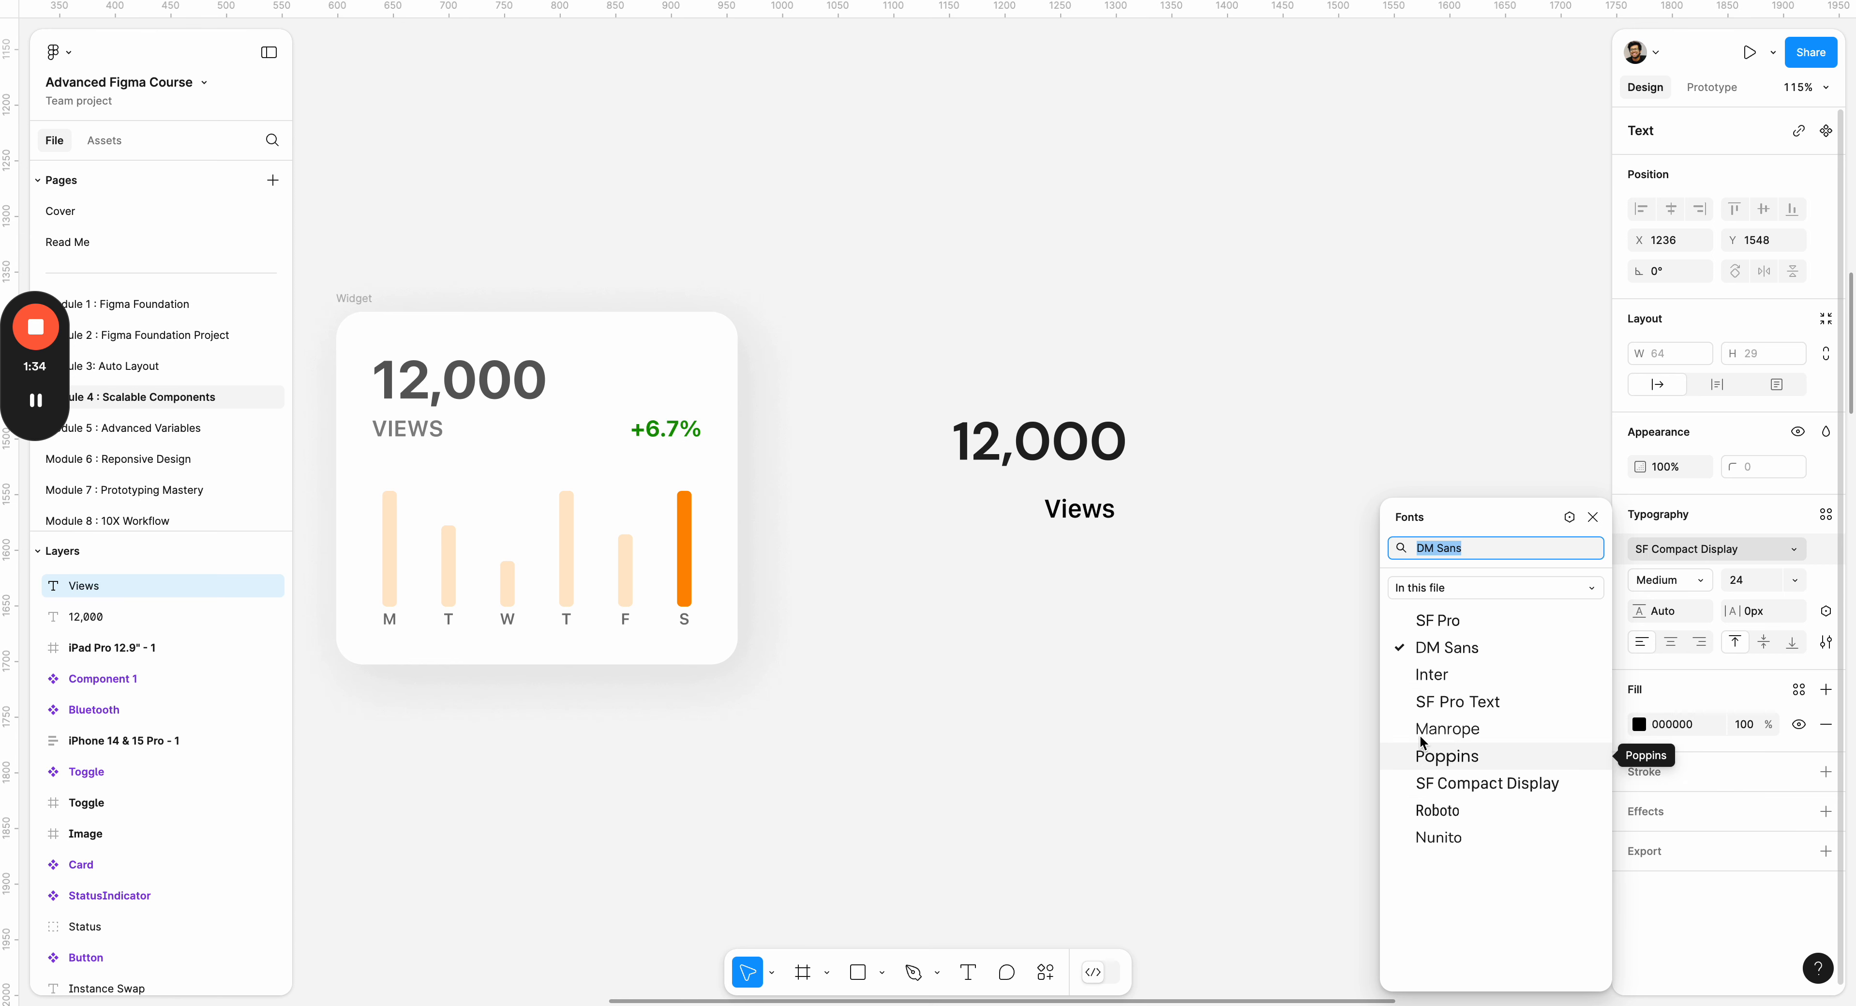
click(1434, 647)
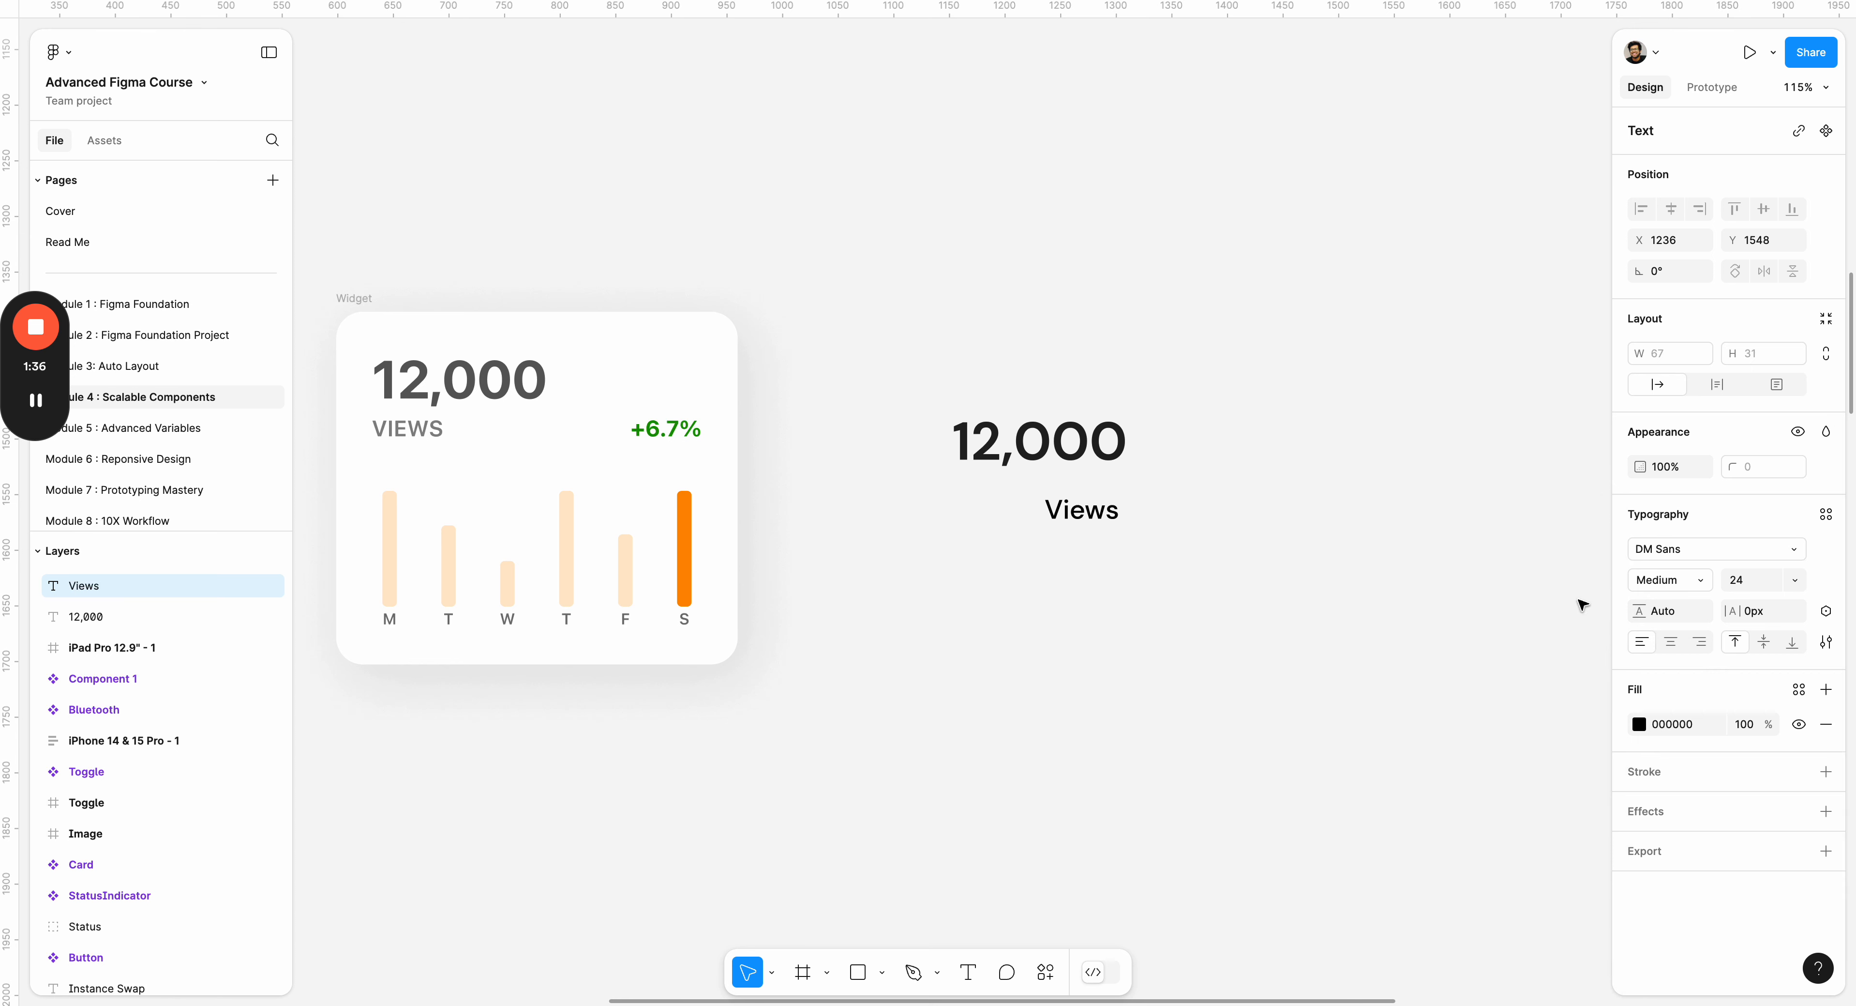
Fill the Views text with light grey ACACAC and place it directly under the start of the new 12,000 text.
click(1640, 723)
drag(1465, 660, 1351, 593)
drag(1083, 520, 998, 506)
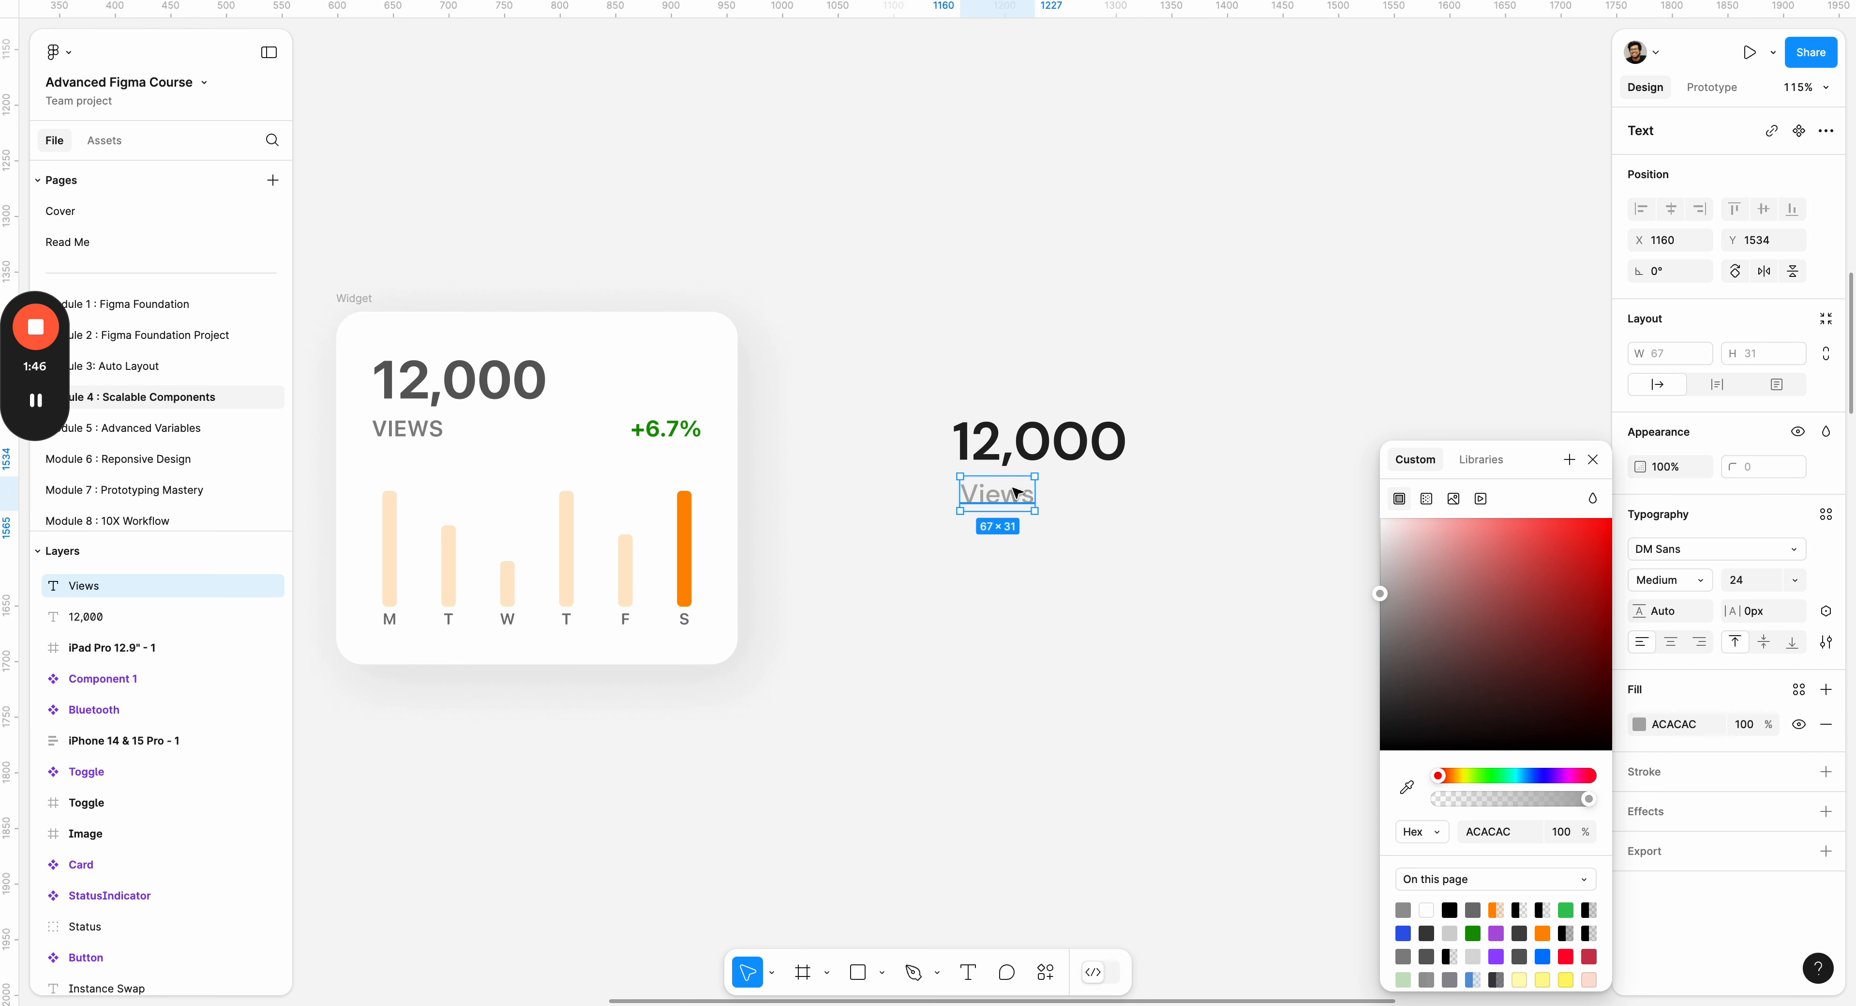
click(1193, 358)
Combine the new 12,000 and Views texts in a vertical auto layout frame with a spacing of 4.
click(1034, 441)
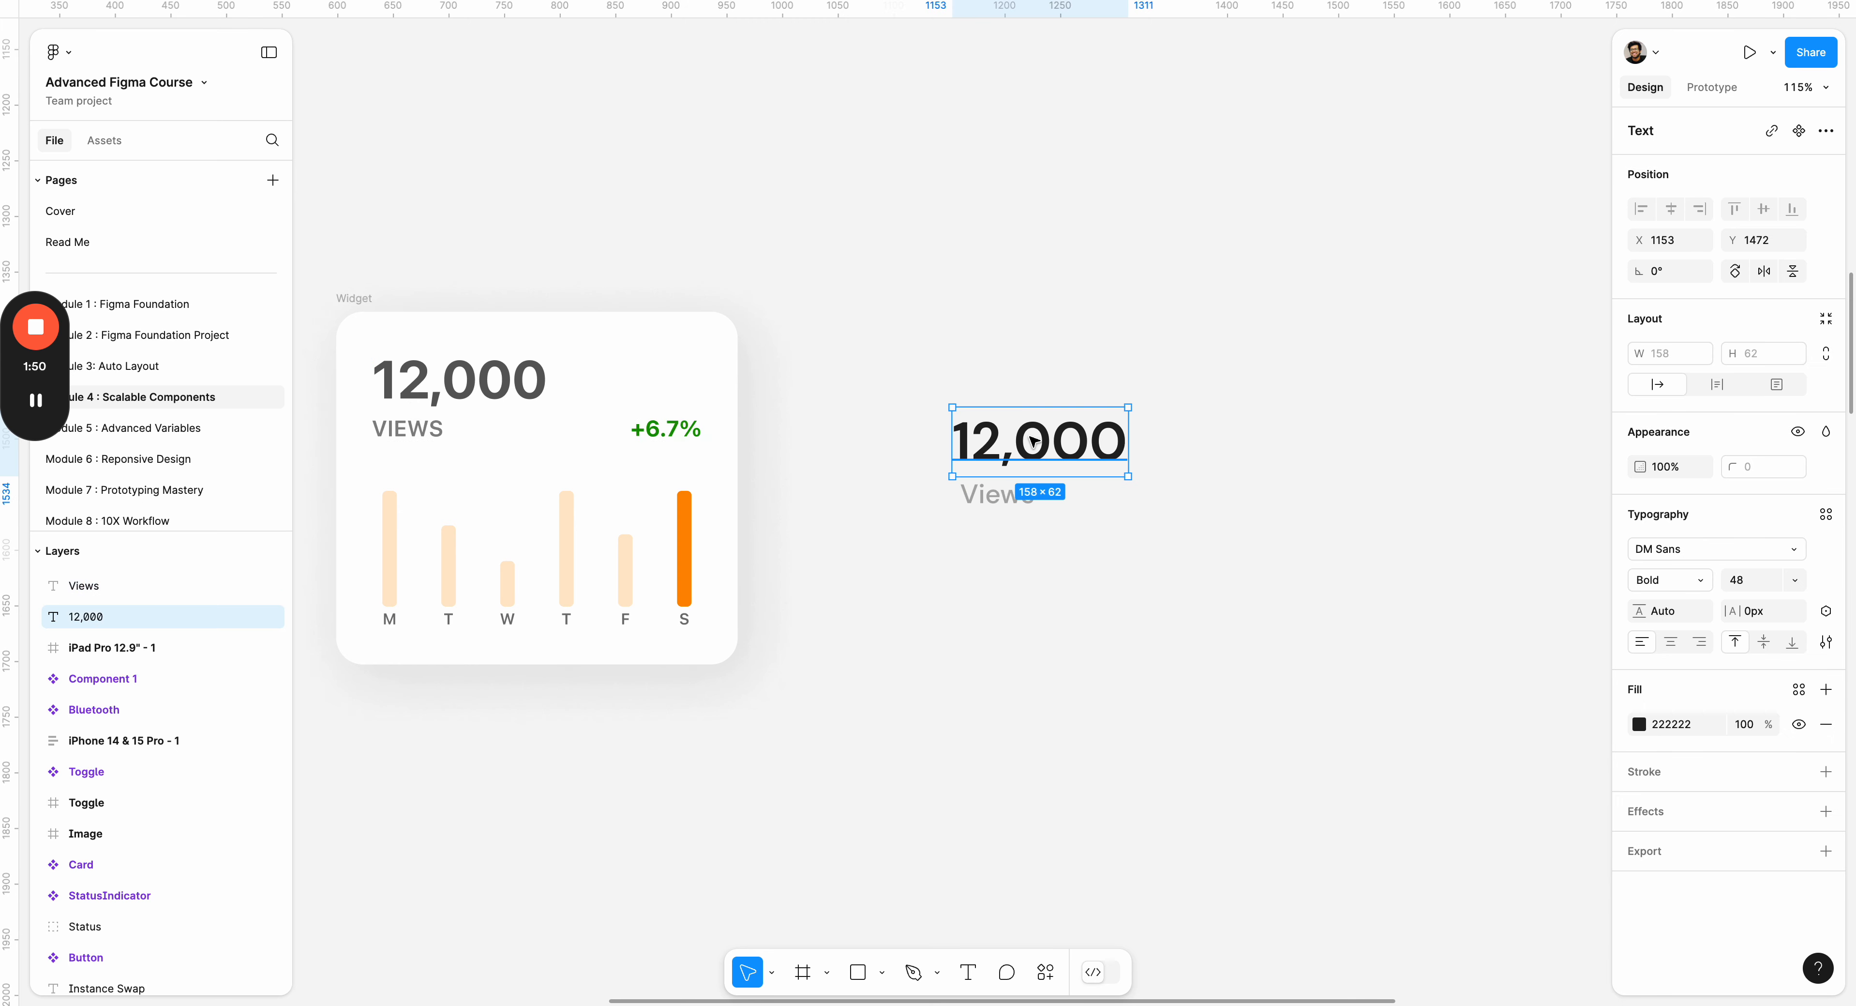
click(1016, 506)
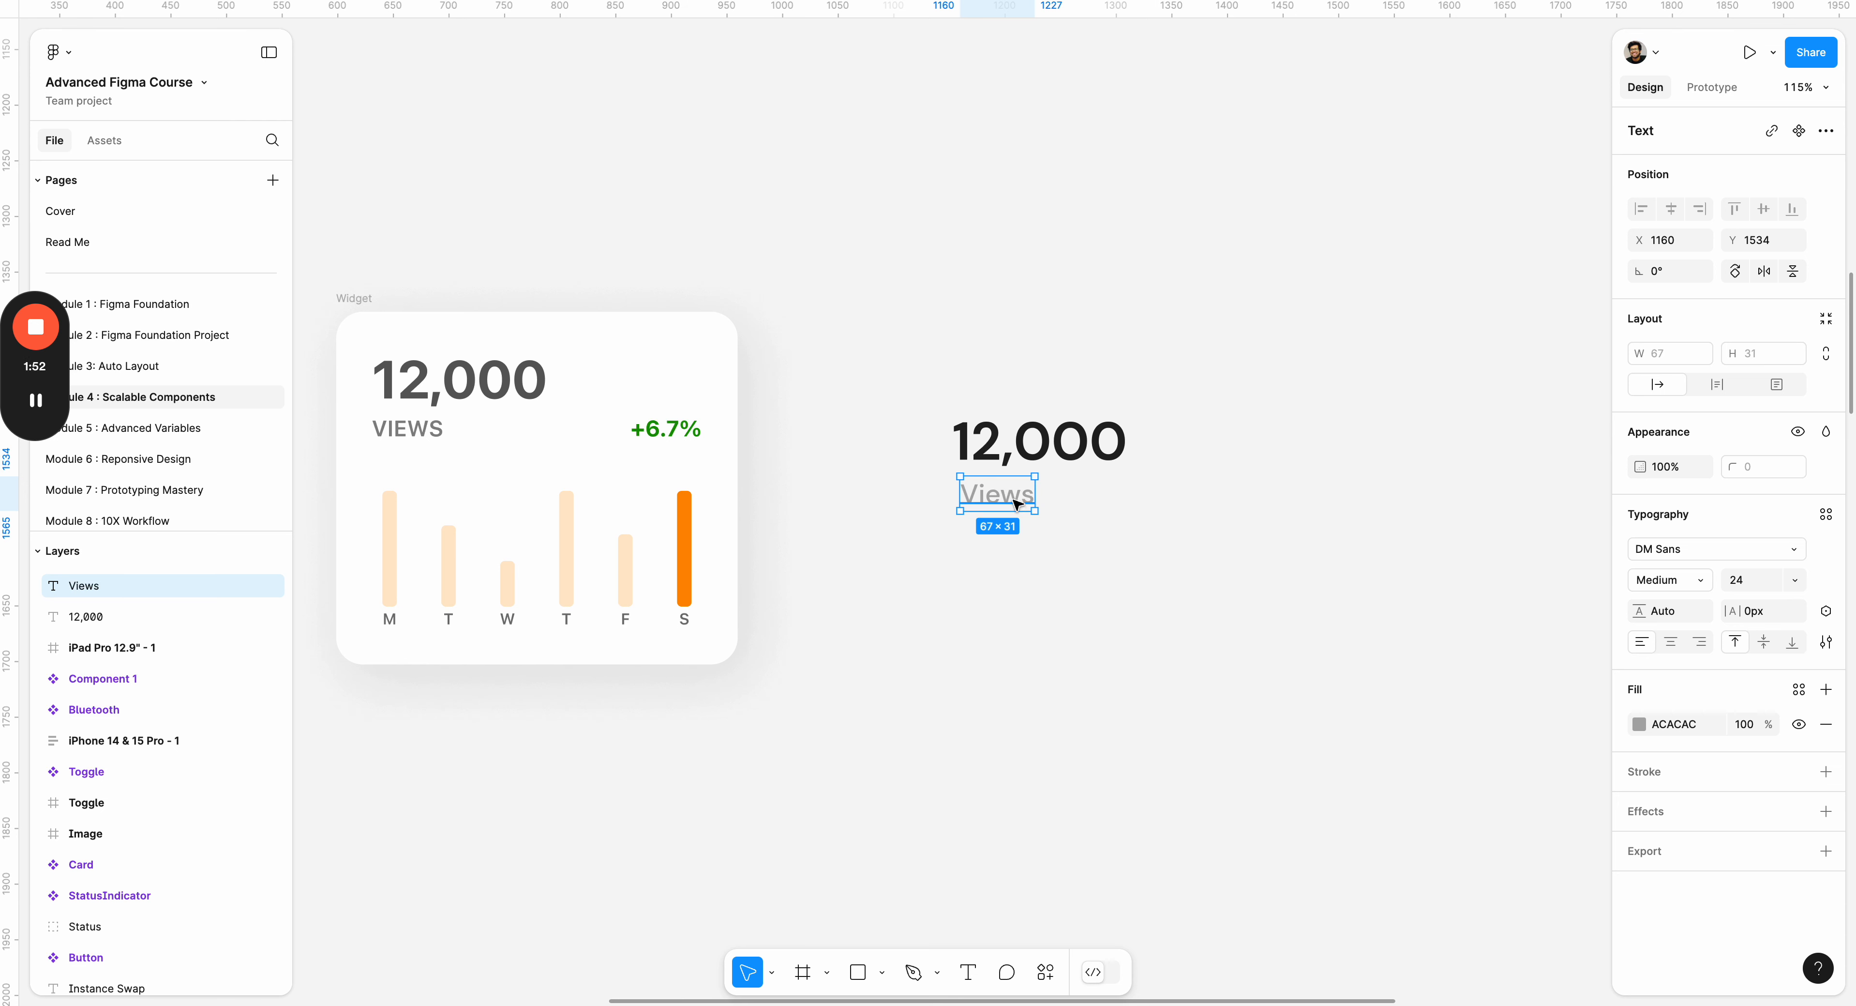
shift+click(1016, 454)
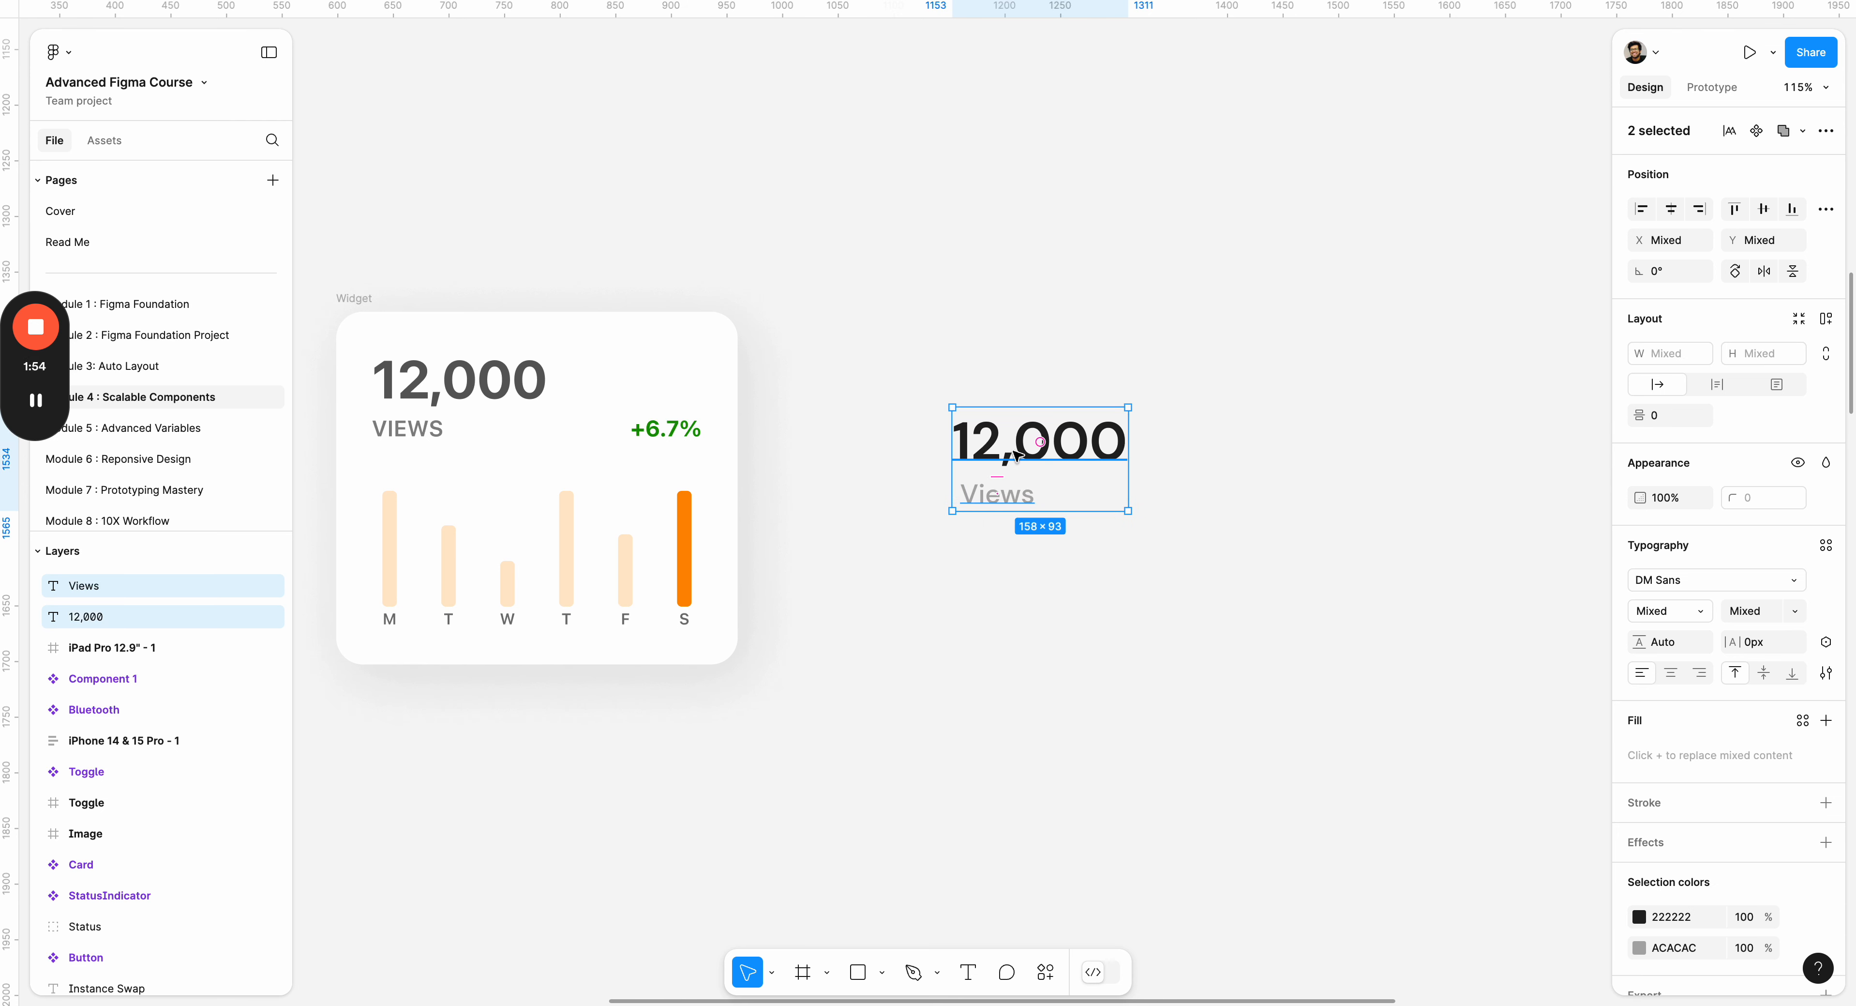
key(shift+a)
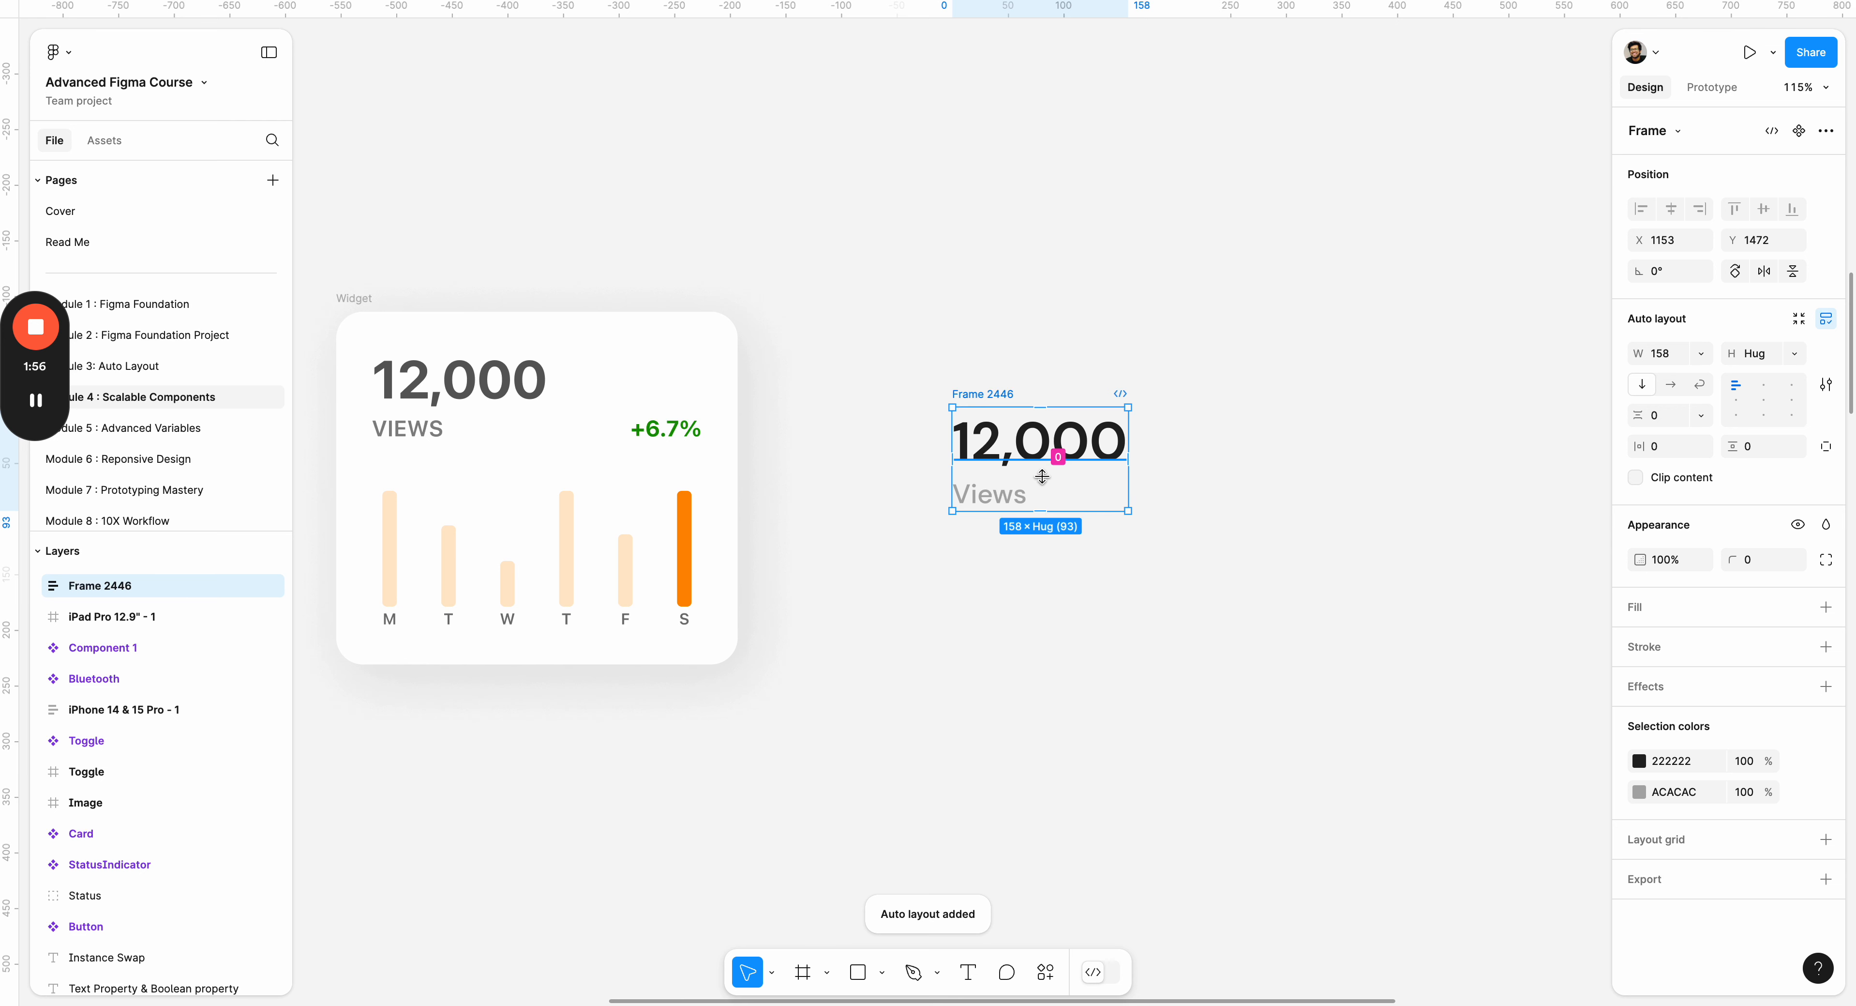
click(1056, 477)
click(1661, 415)
text(4)
key(Return)
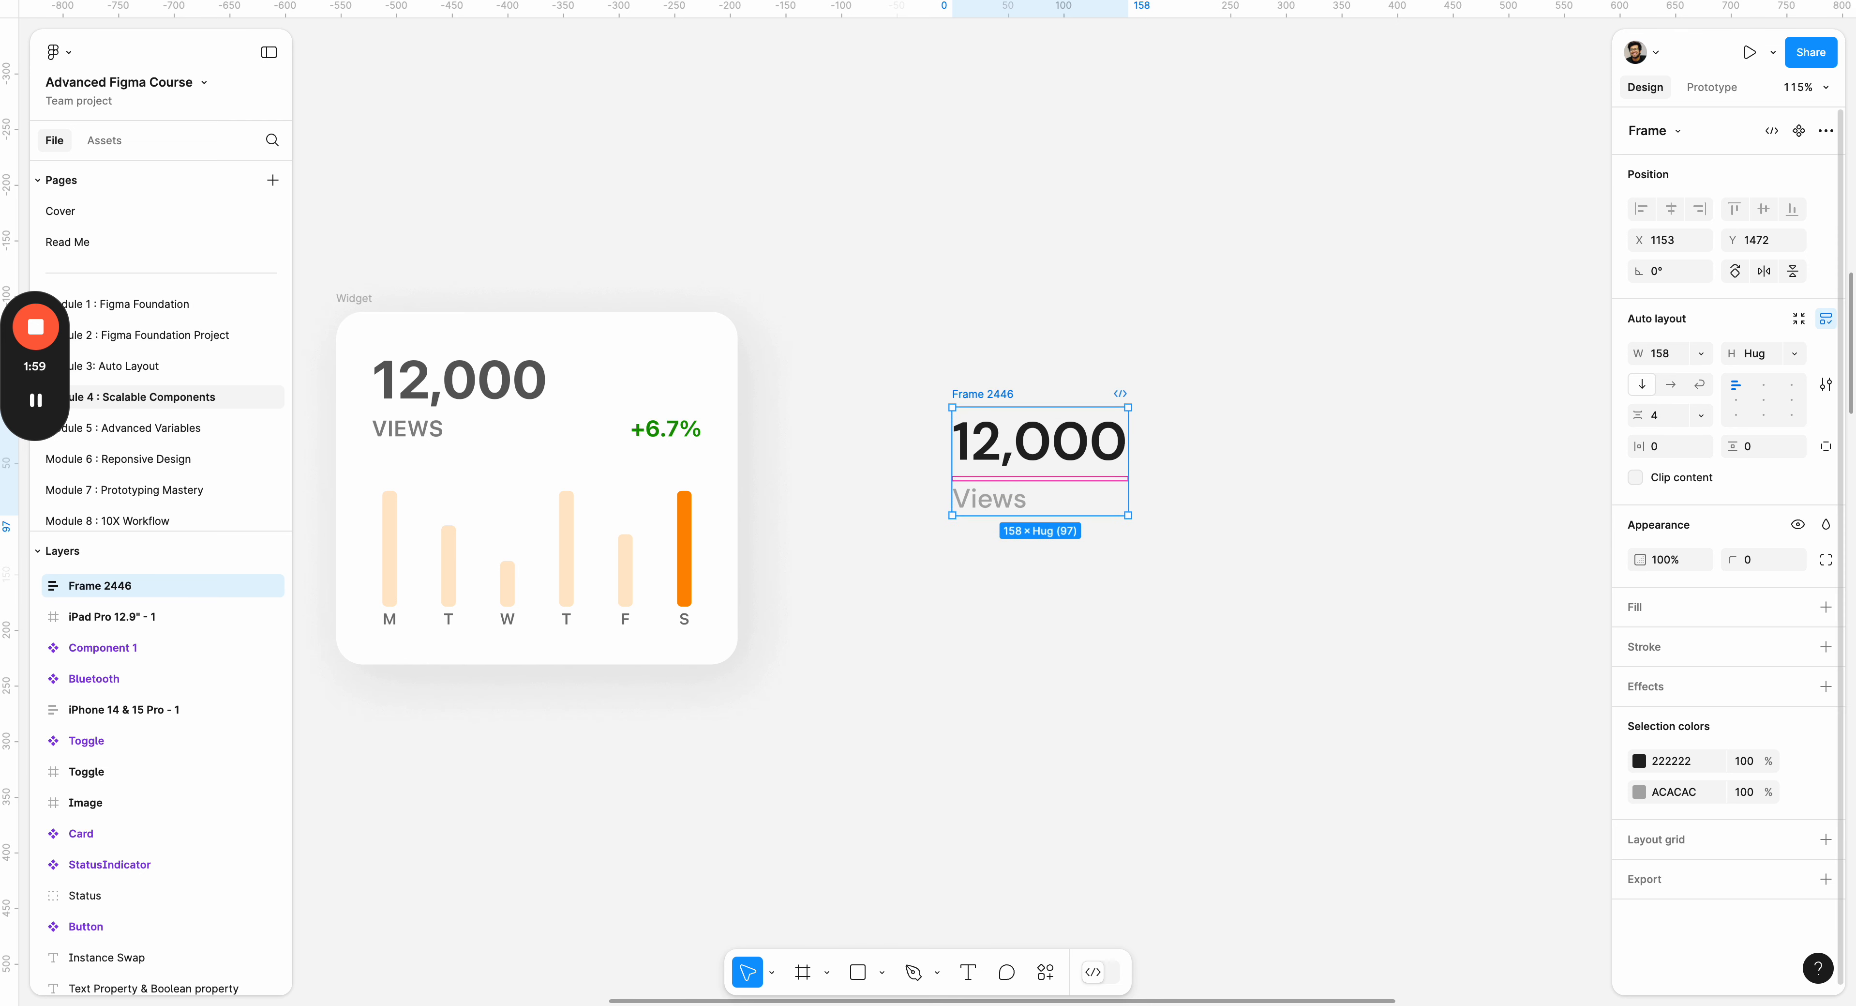
Rename the auto layout frame holding the 12,000 and Views texts as KPI.
click(1251, 377)
drag(1045, 338, 1008, 336)
click(958, 385)
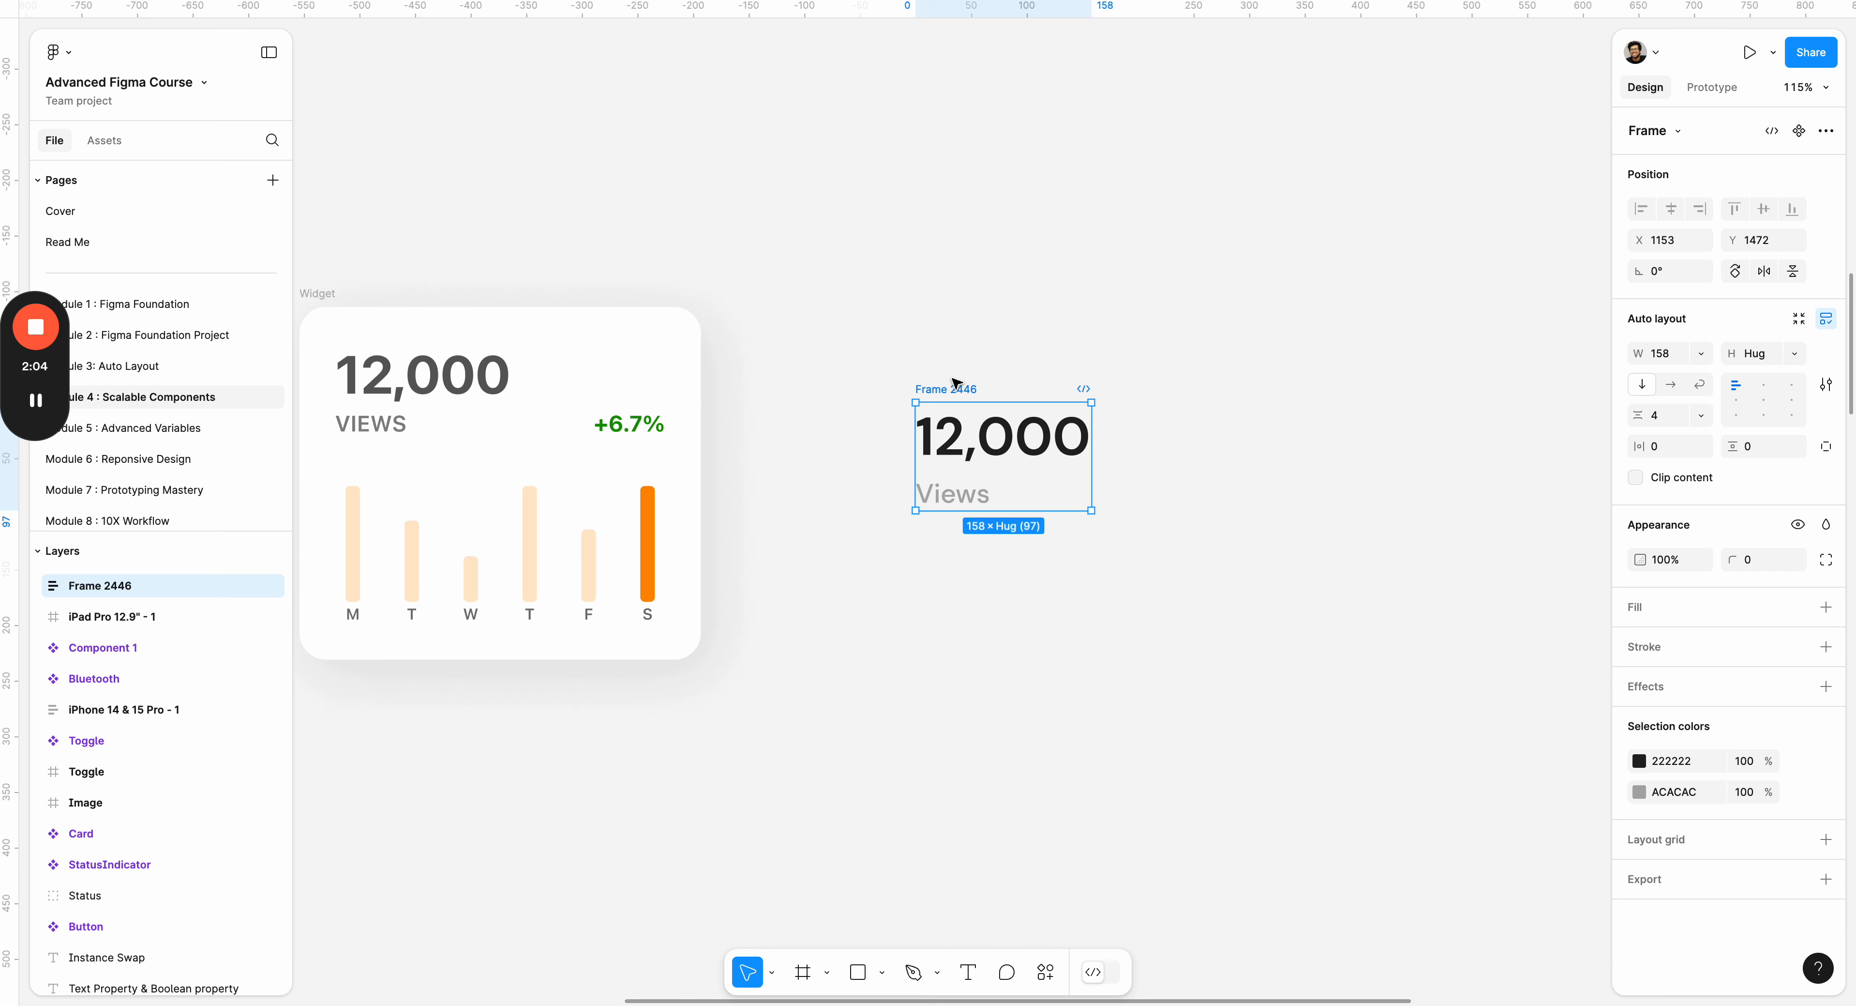
click(953, 379)
double_click(947, 387)
text(KPI)
key(Return)
click(1082, 320)
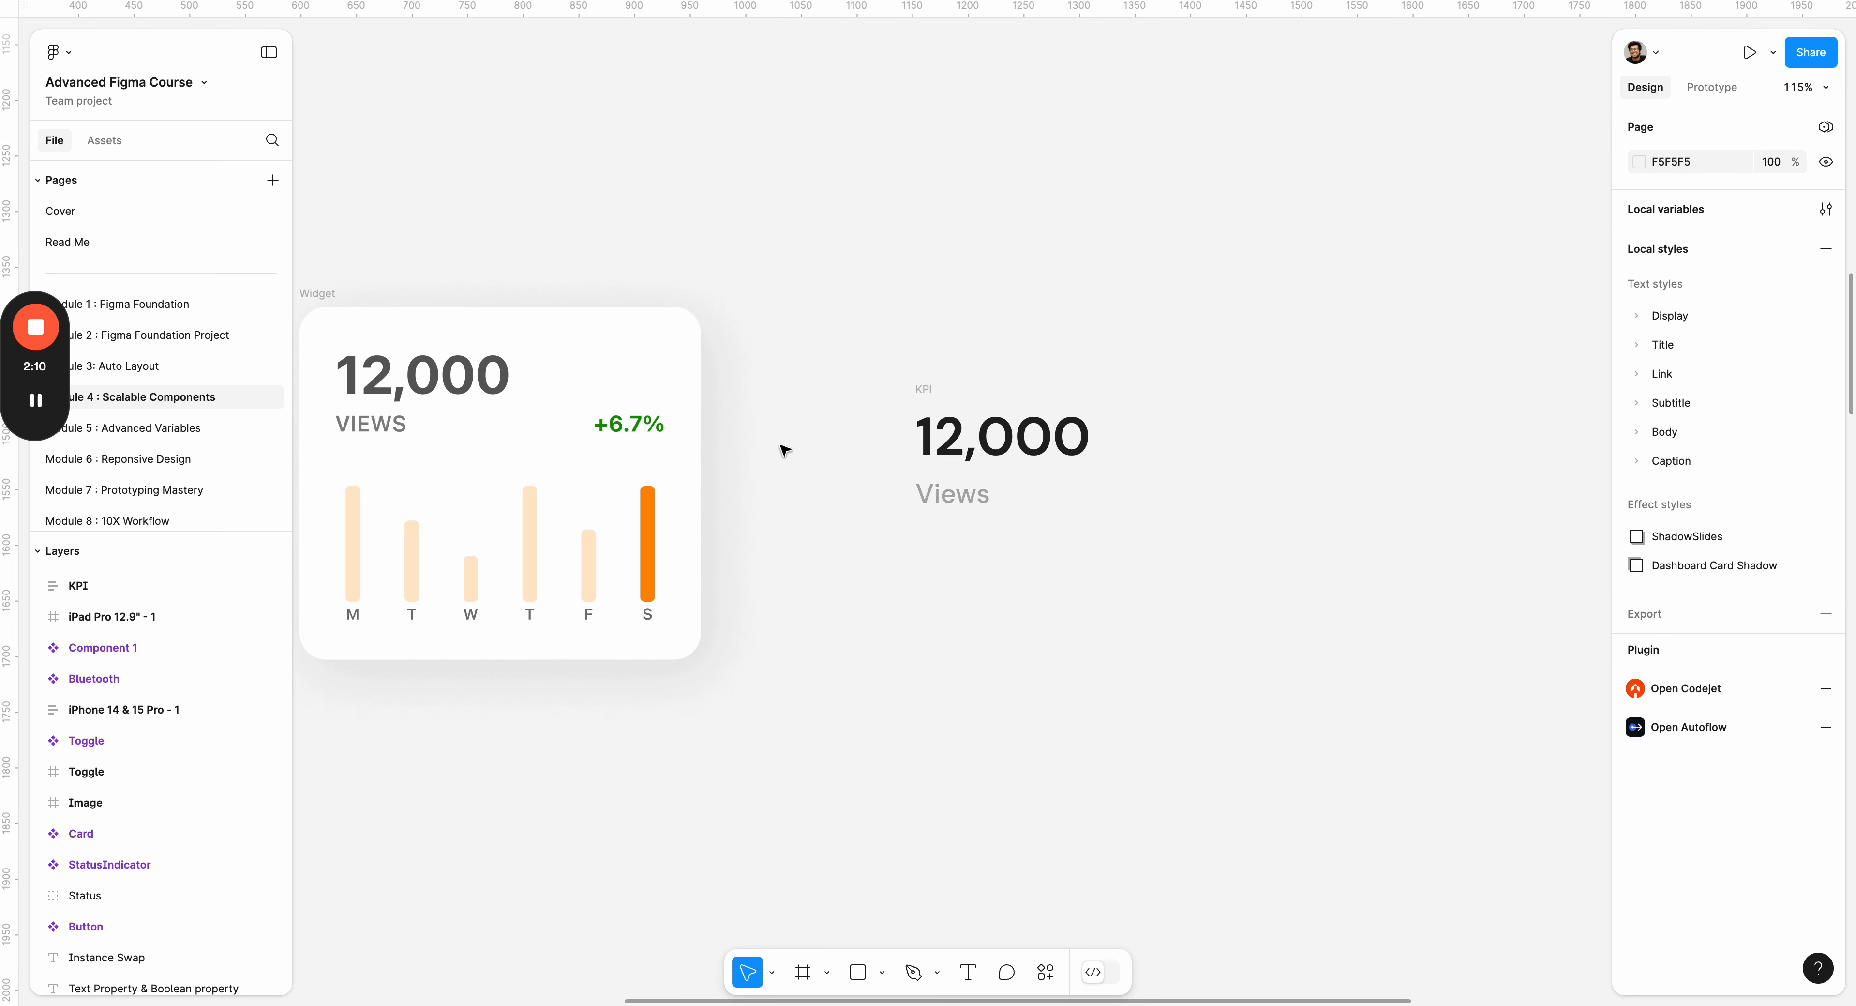
Add a text layer reading "+6.7%" to the right of the KPI frame and set its weight to Bold.
key(t)
click(1231, 481)
text(+6.7)
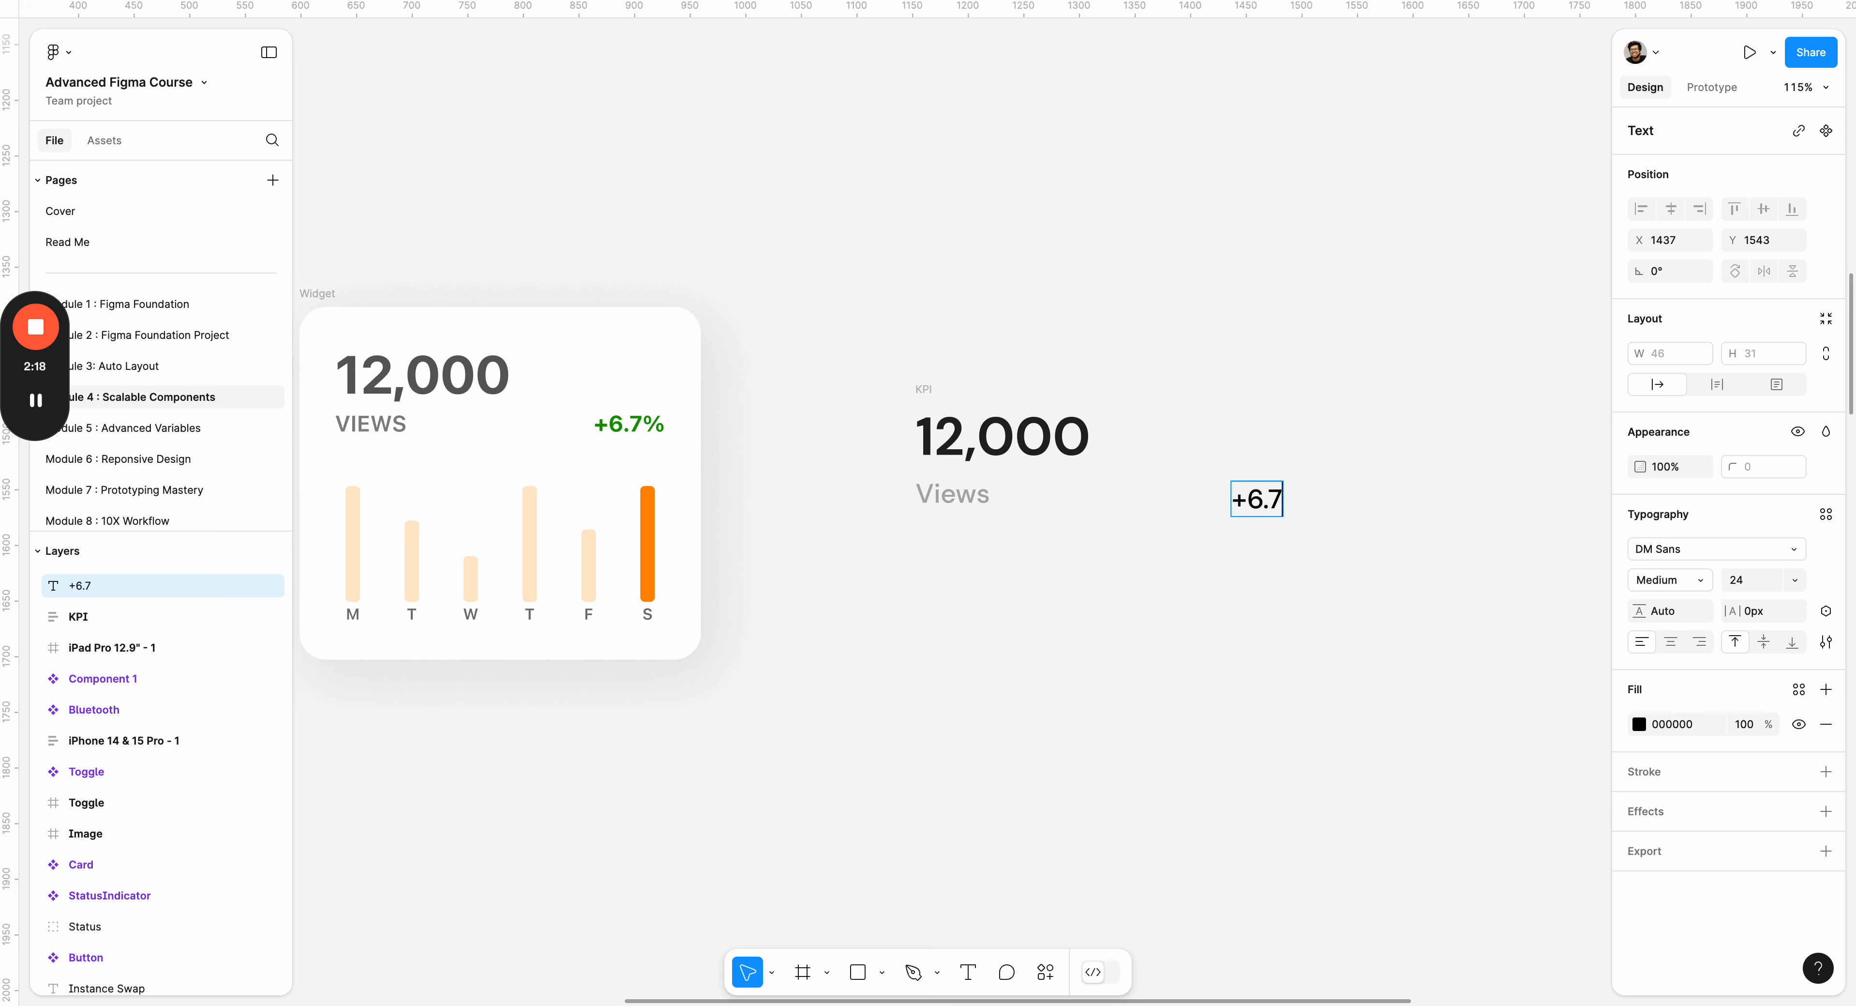
text(%)
key(ctrl+a)
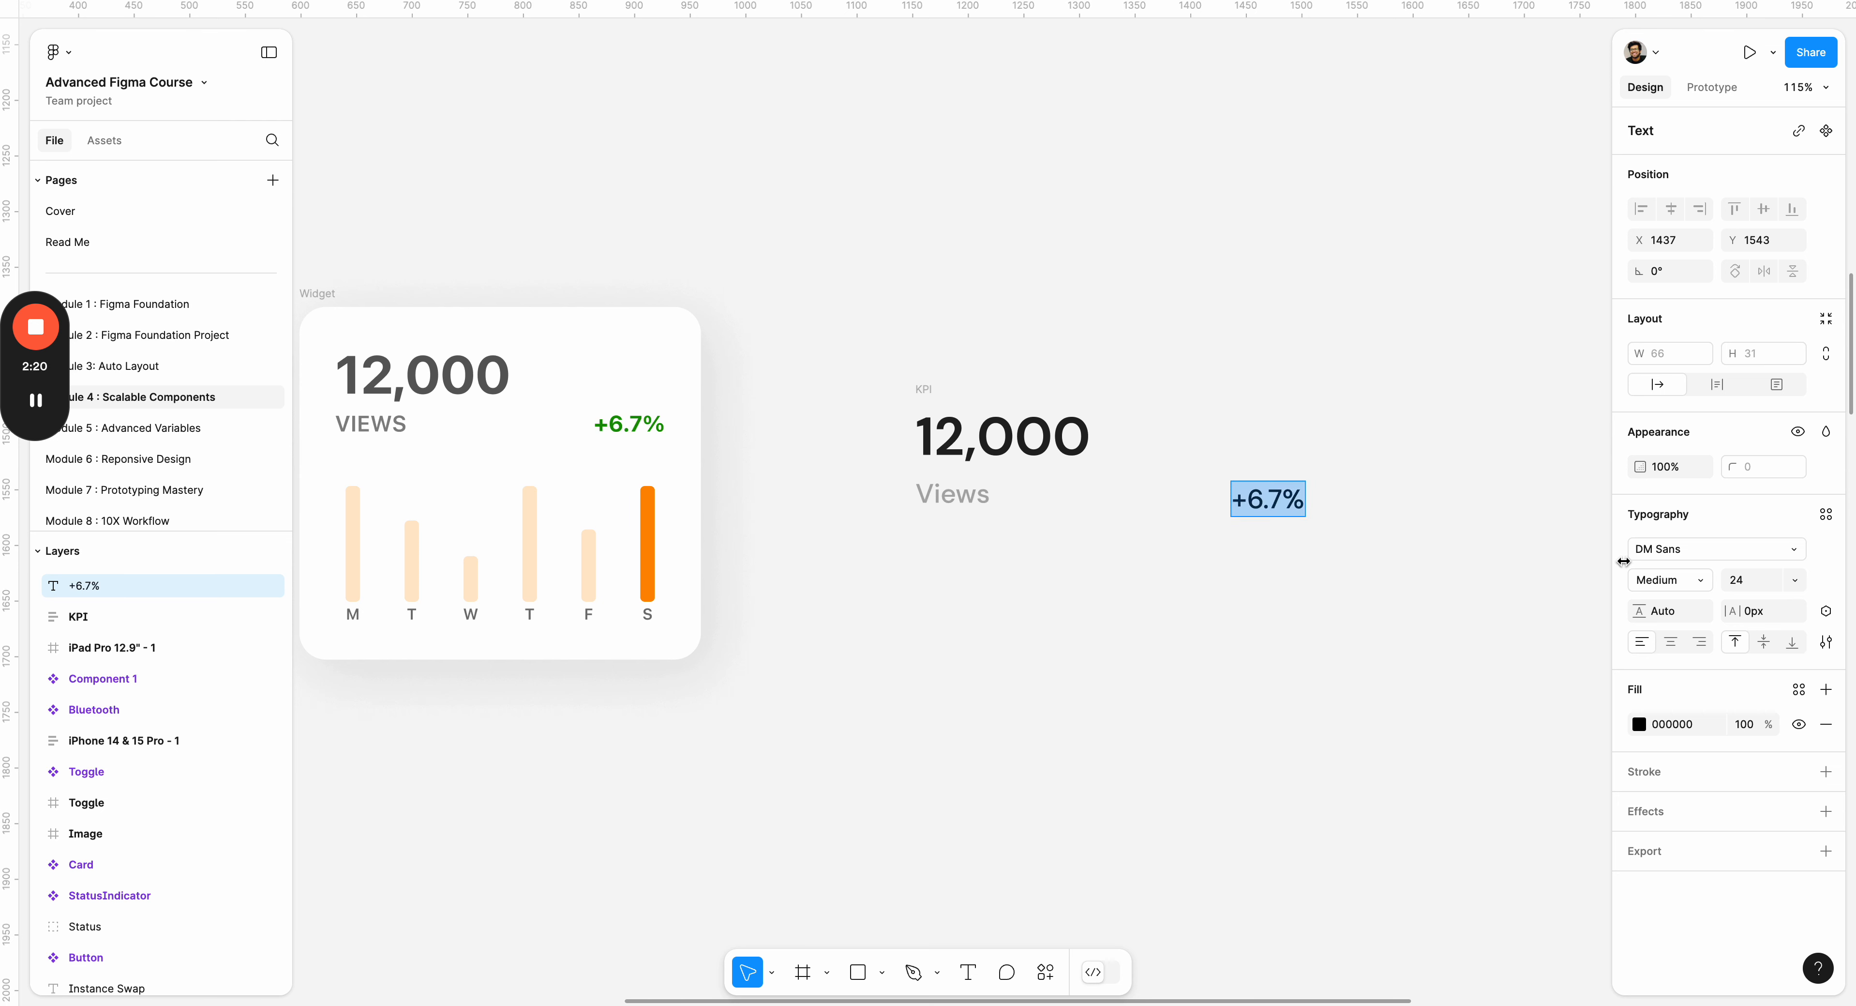
click(1671, 580)
click(1672, 603)
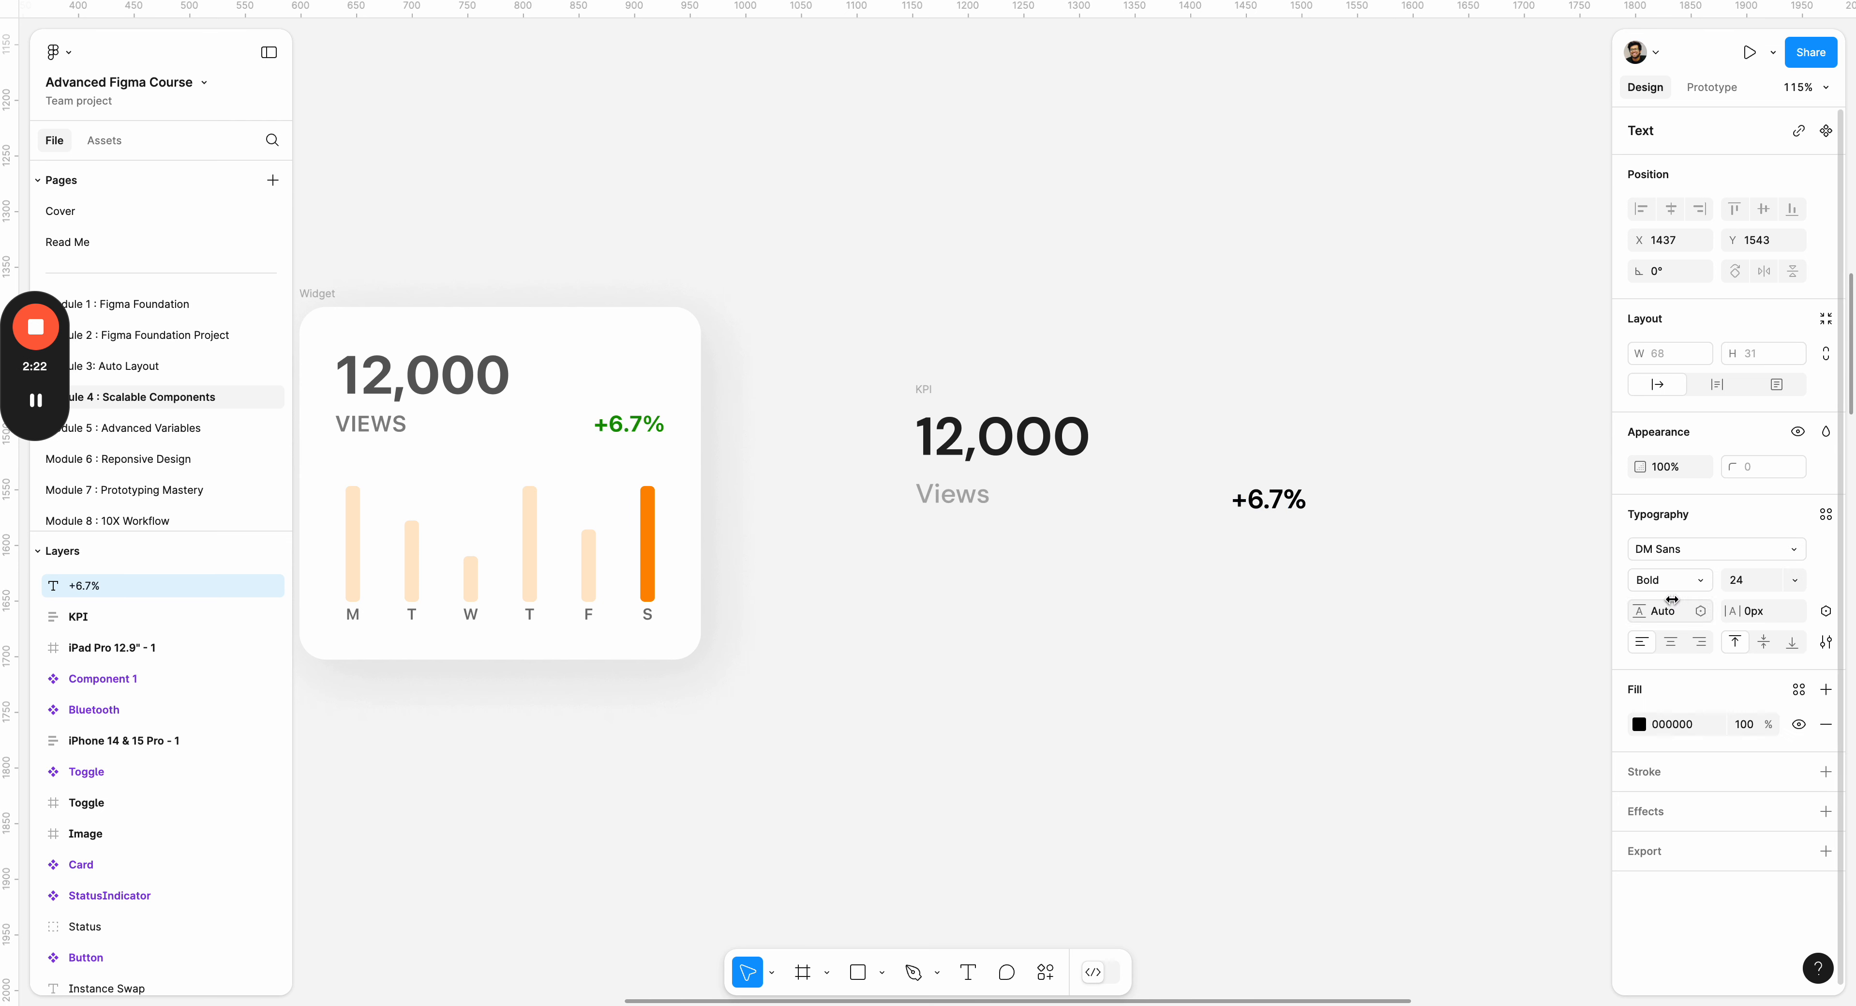
Fill the new +6.7% text with green 00B62E and move it level with the Views label.
click(1288, 498)
key(ctrl+a)
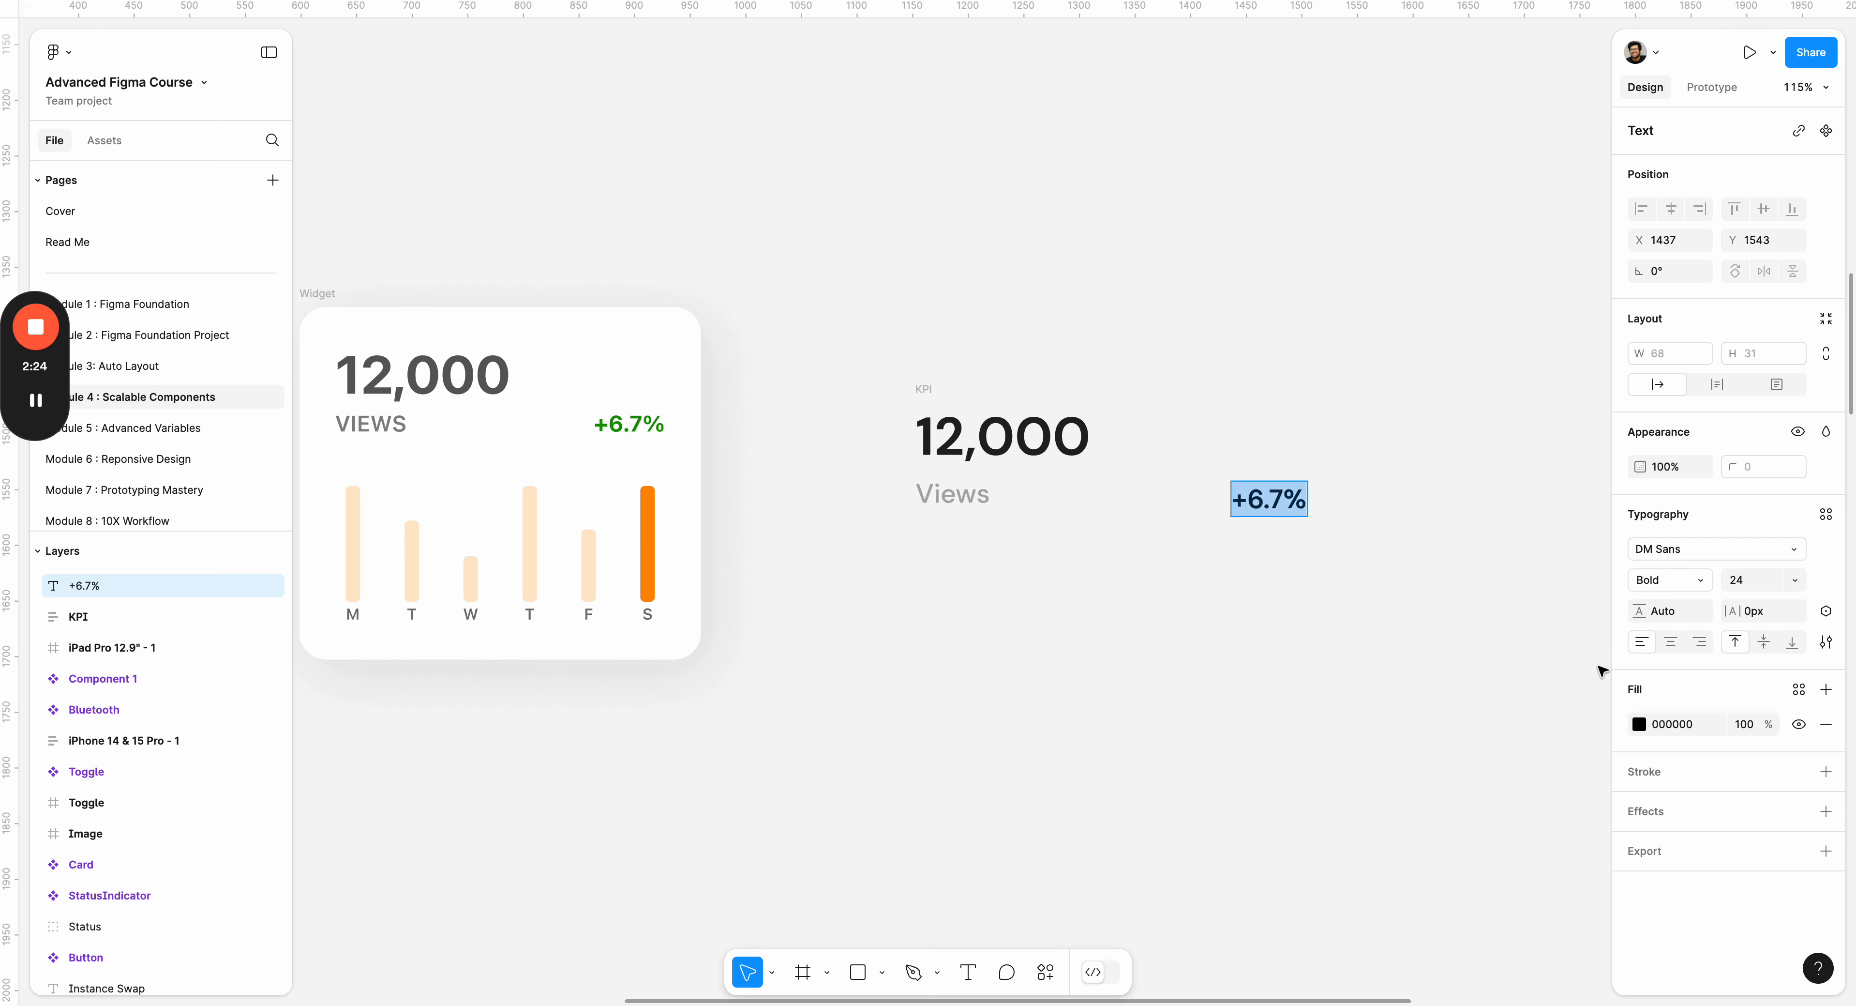
click(1639, 723)
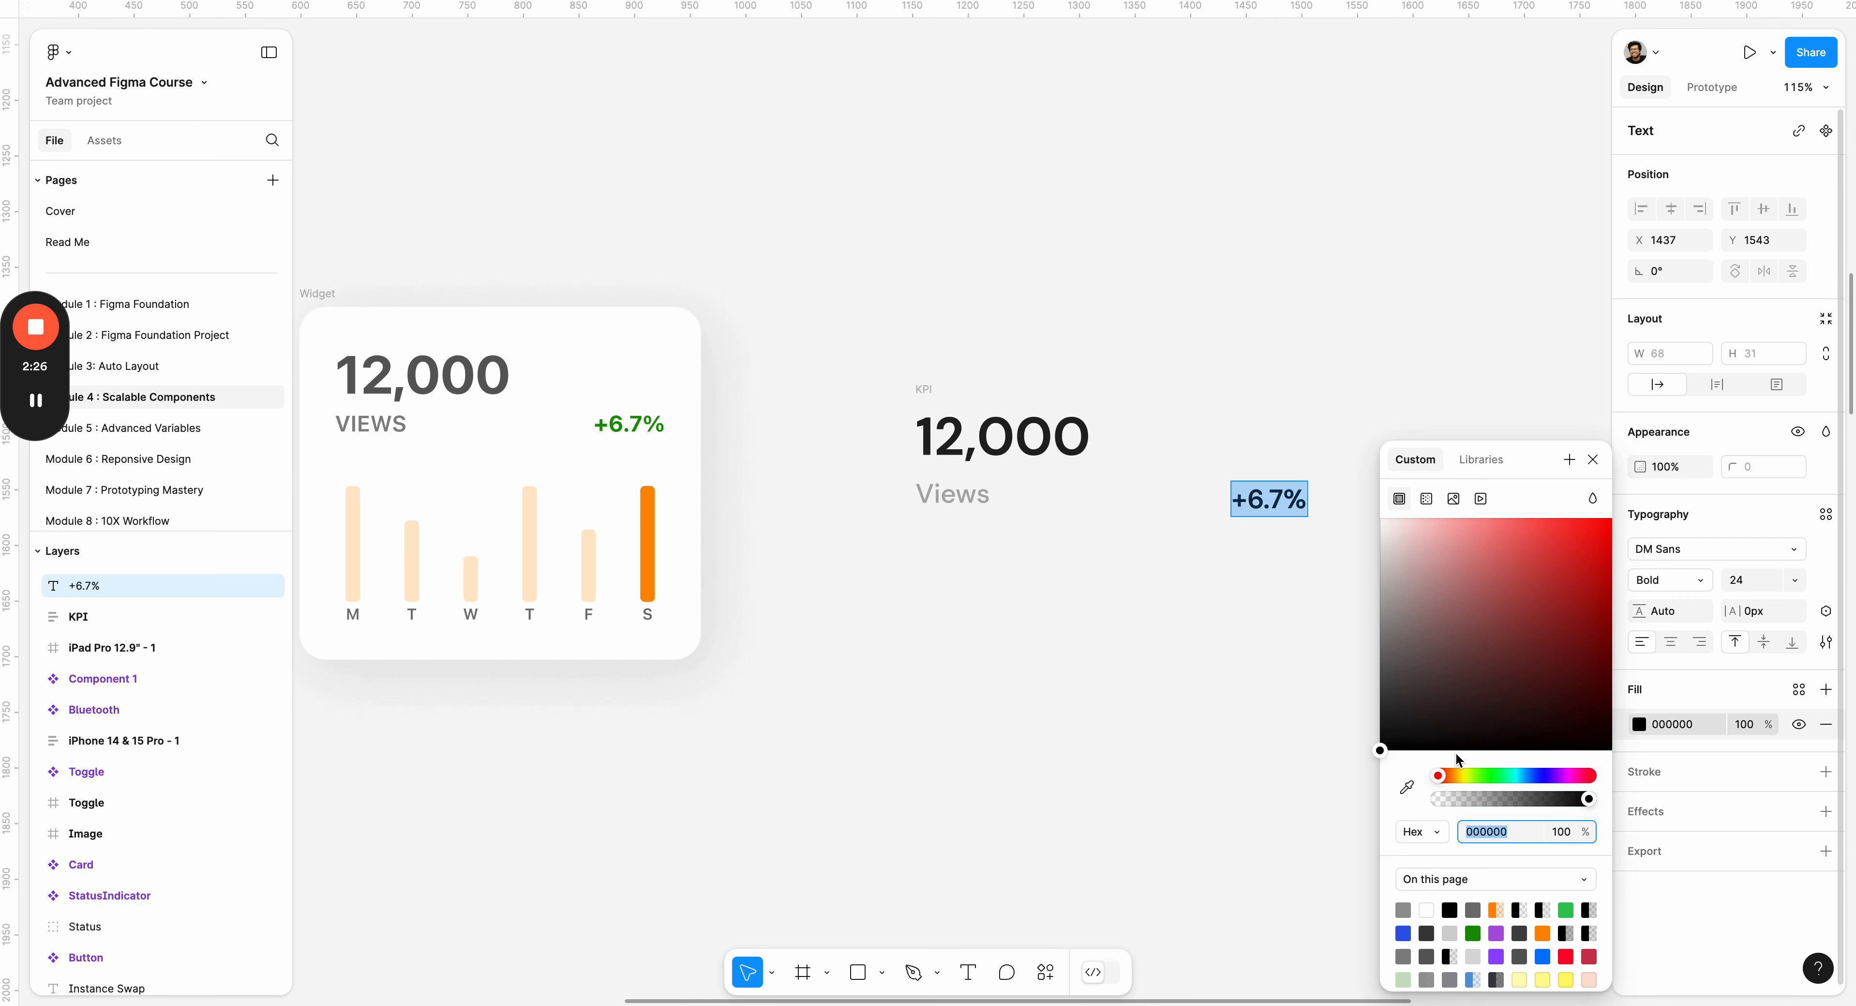
click(1566, 909)
drag(1557, 663, 1630, 582)
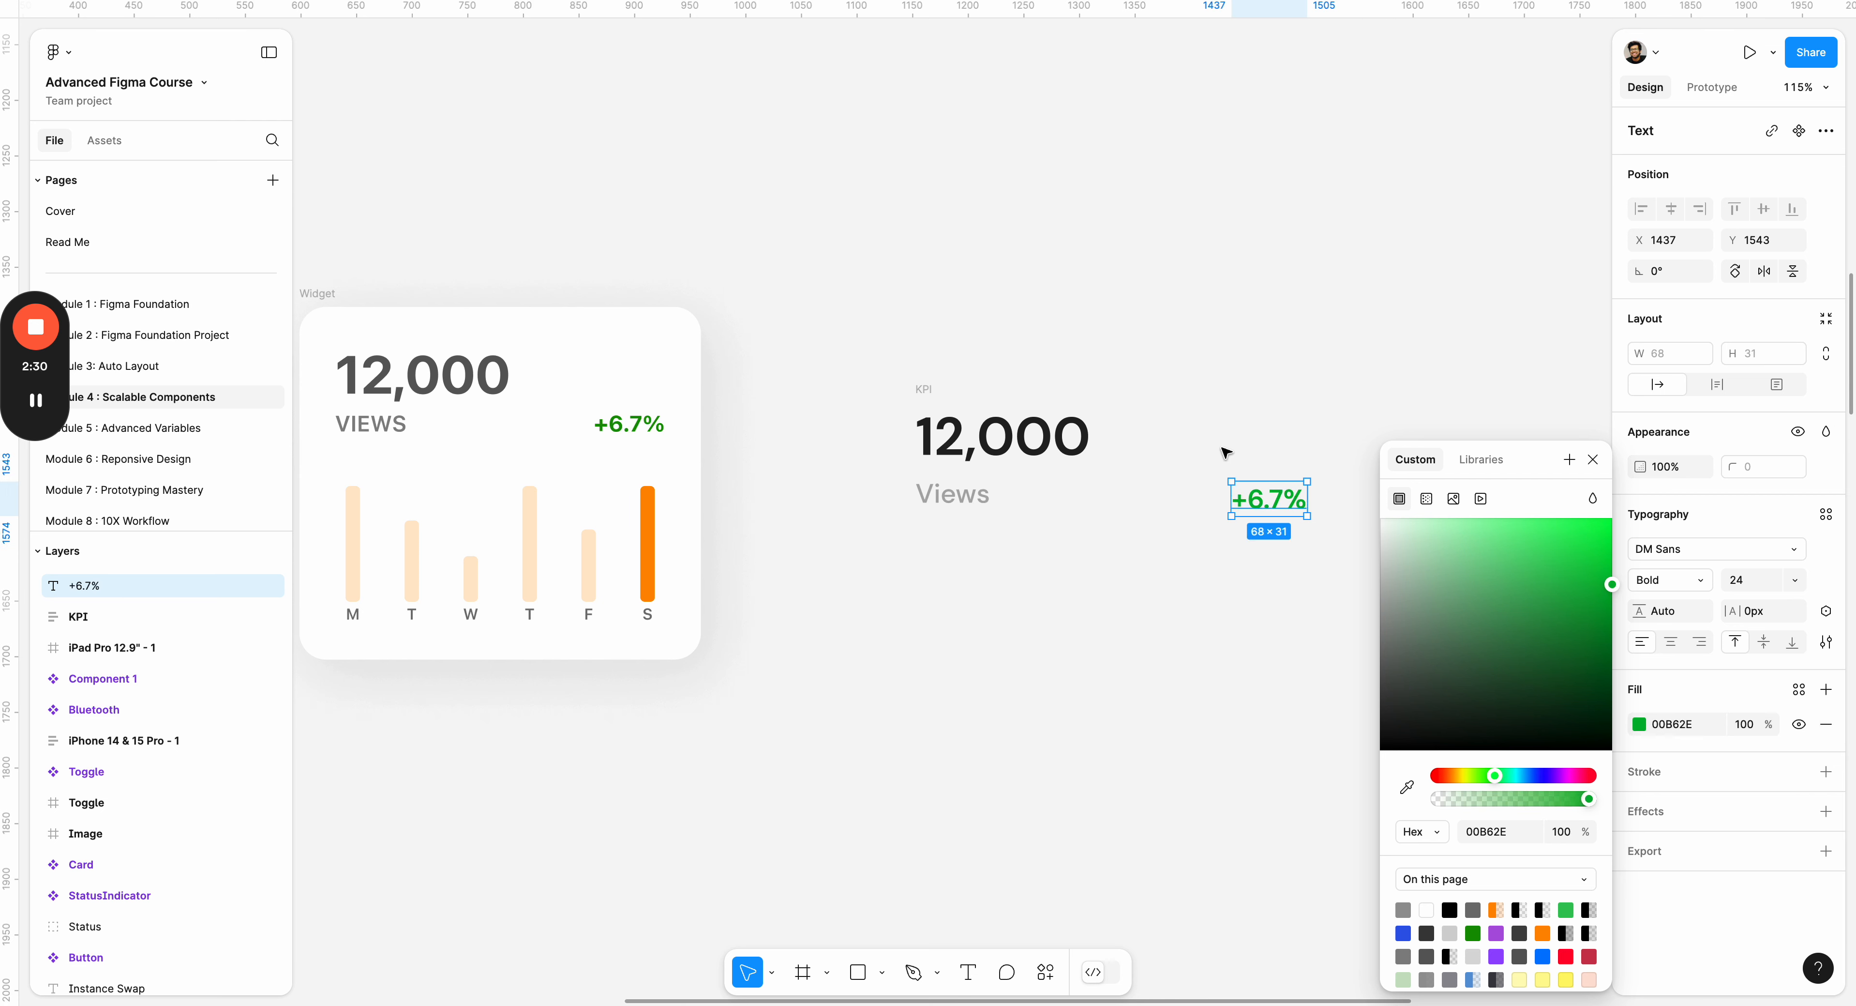
click(1225, 452)
drag(1270, 504, 1203, 476)
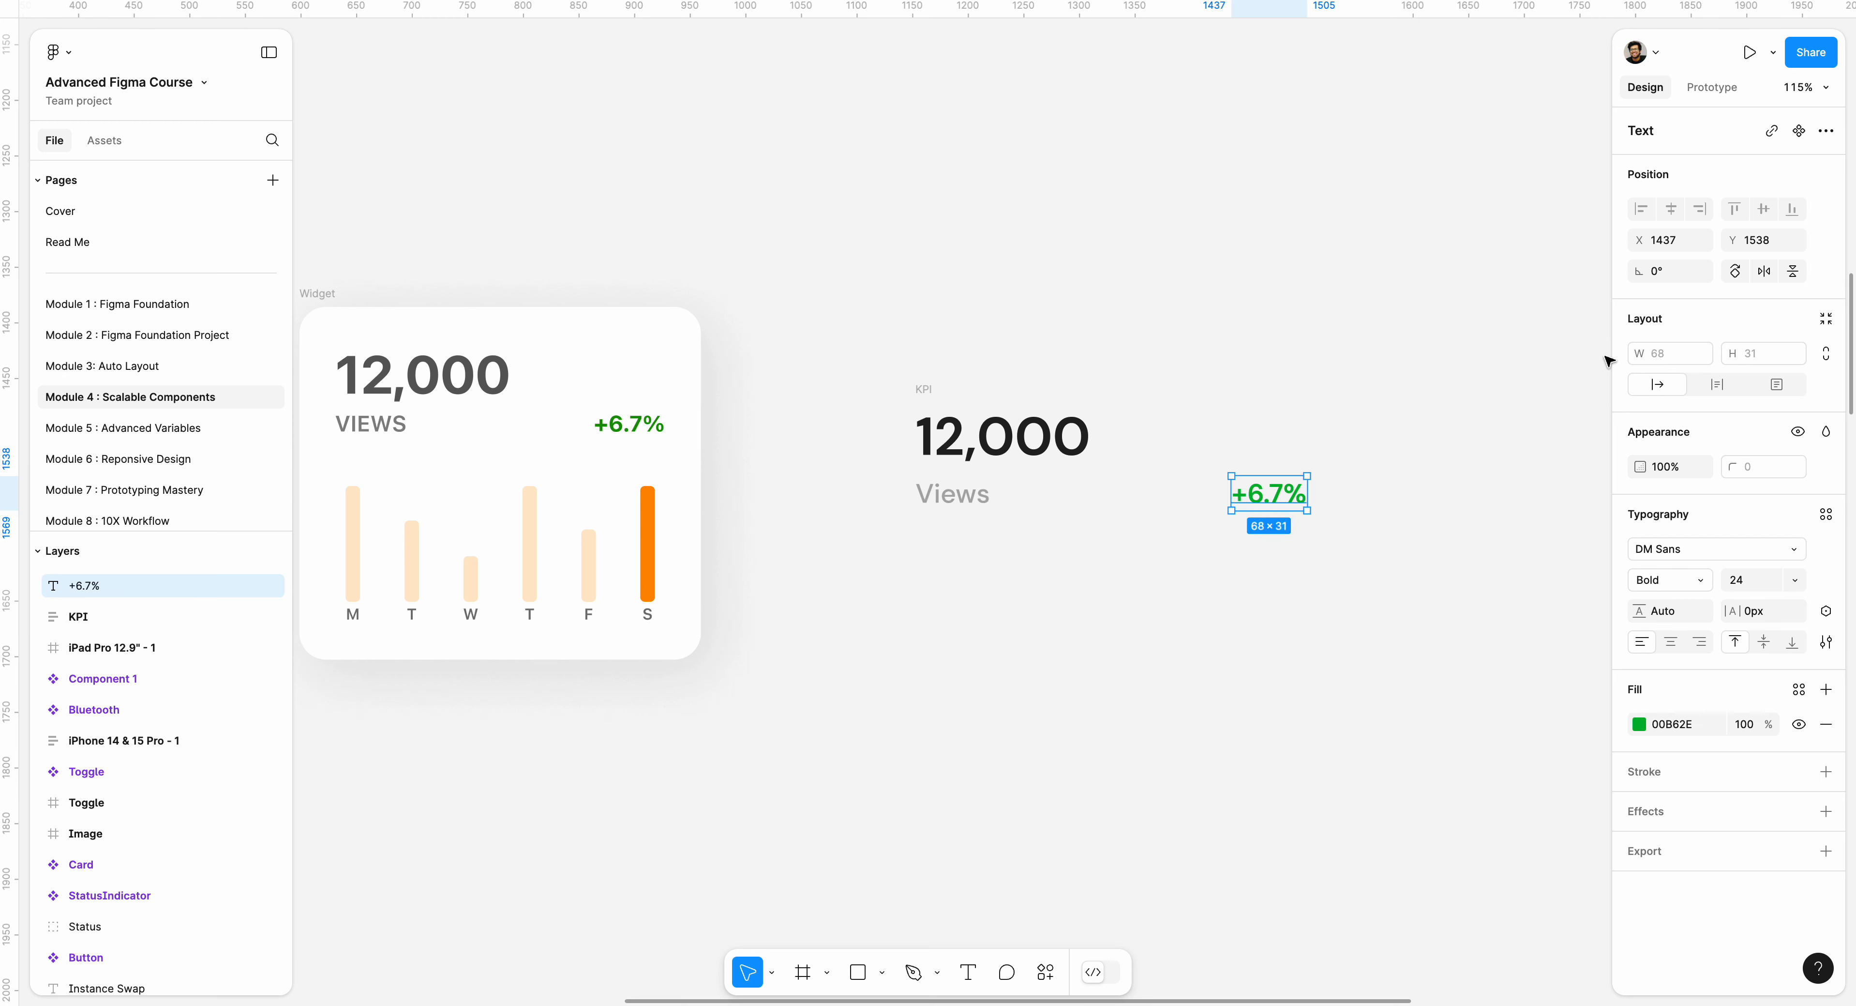
Combine the KPI frame and the new +6.7% text in a horizontal auto layout frame.
click(710, 381)
drag(824, 362, 1418, 574)
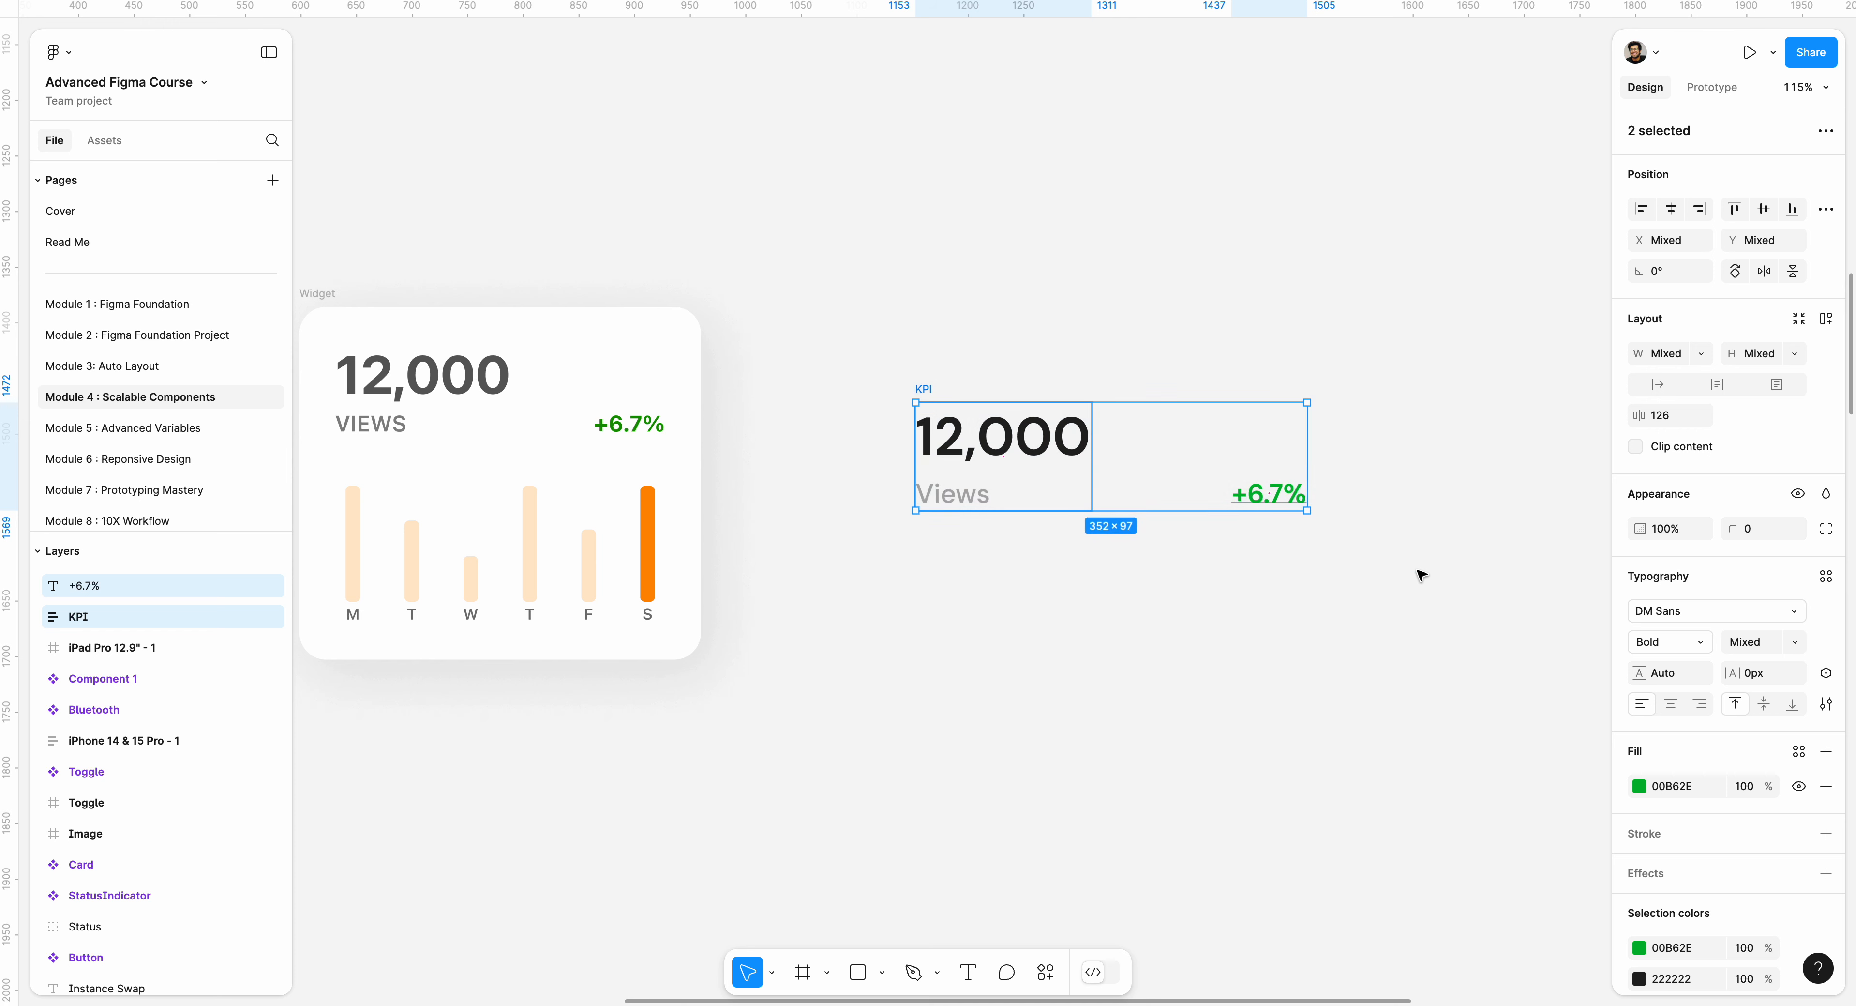
key(shift+a)
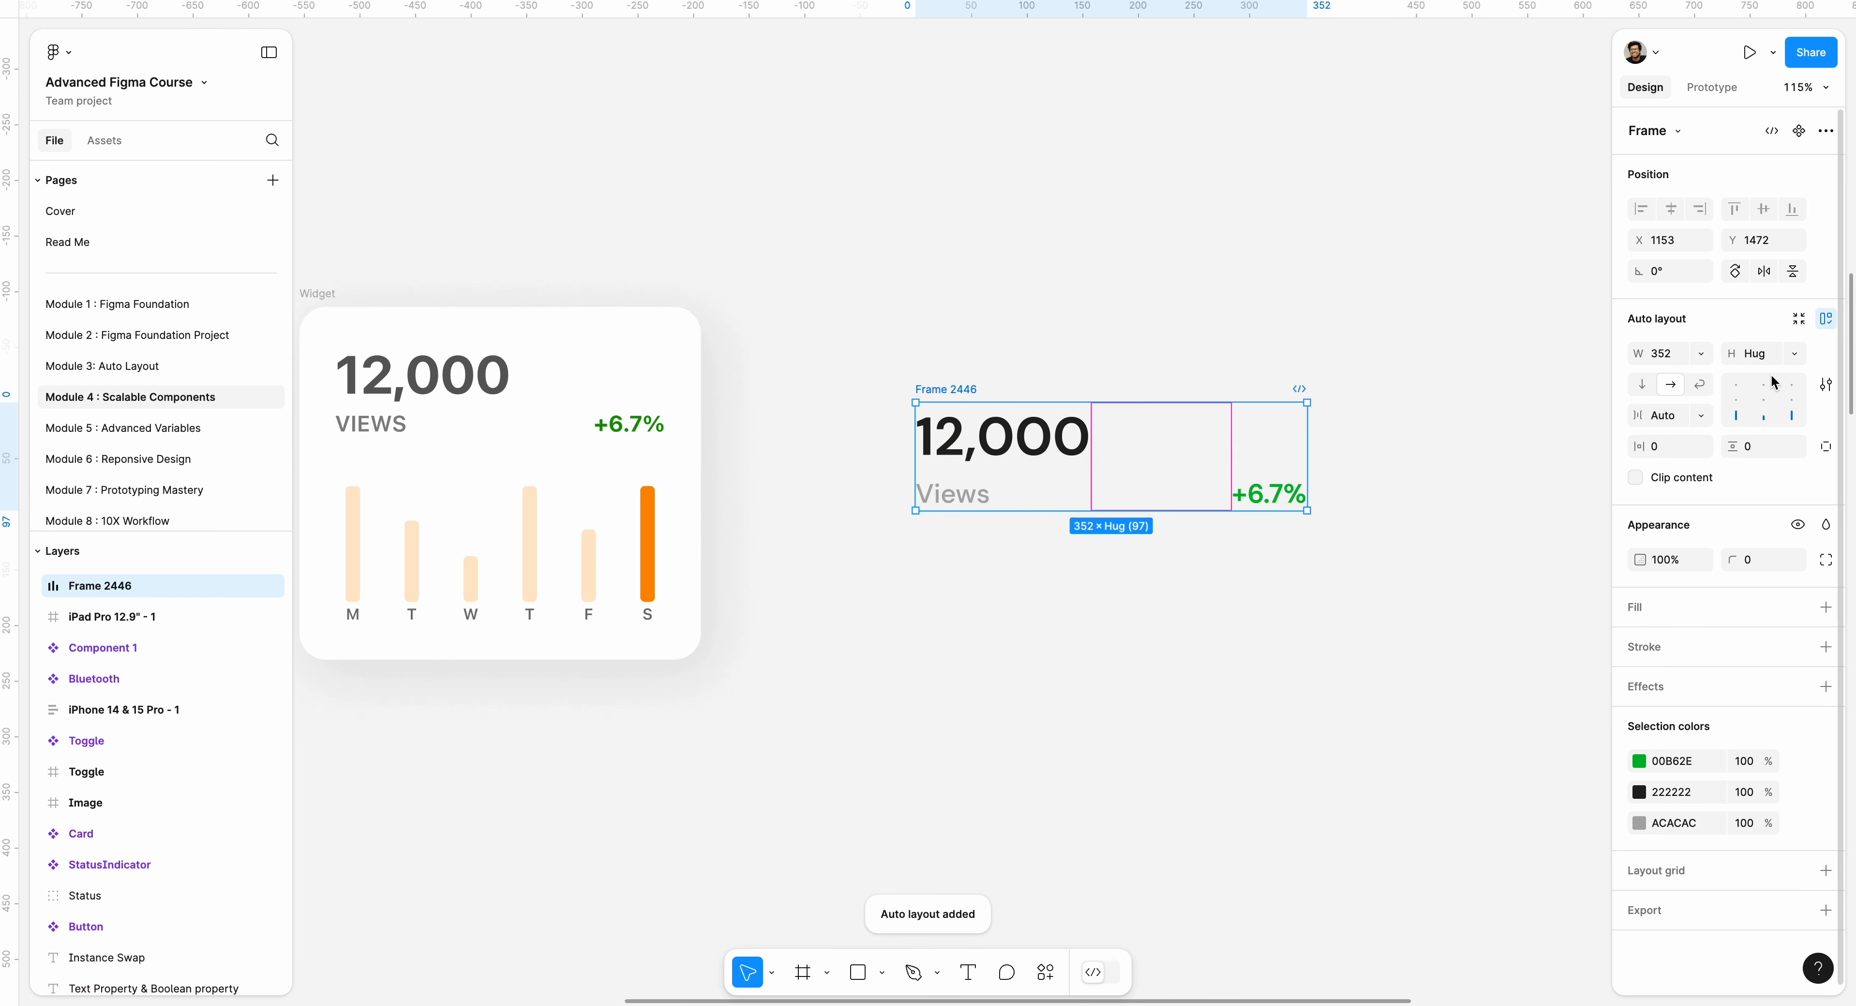
Try different alignments for the new header frame, settling on bottom right with a fixed spacing of 126.
click(1775, 404)
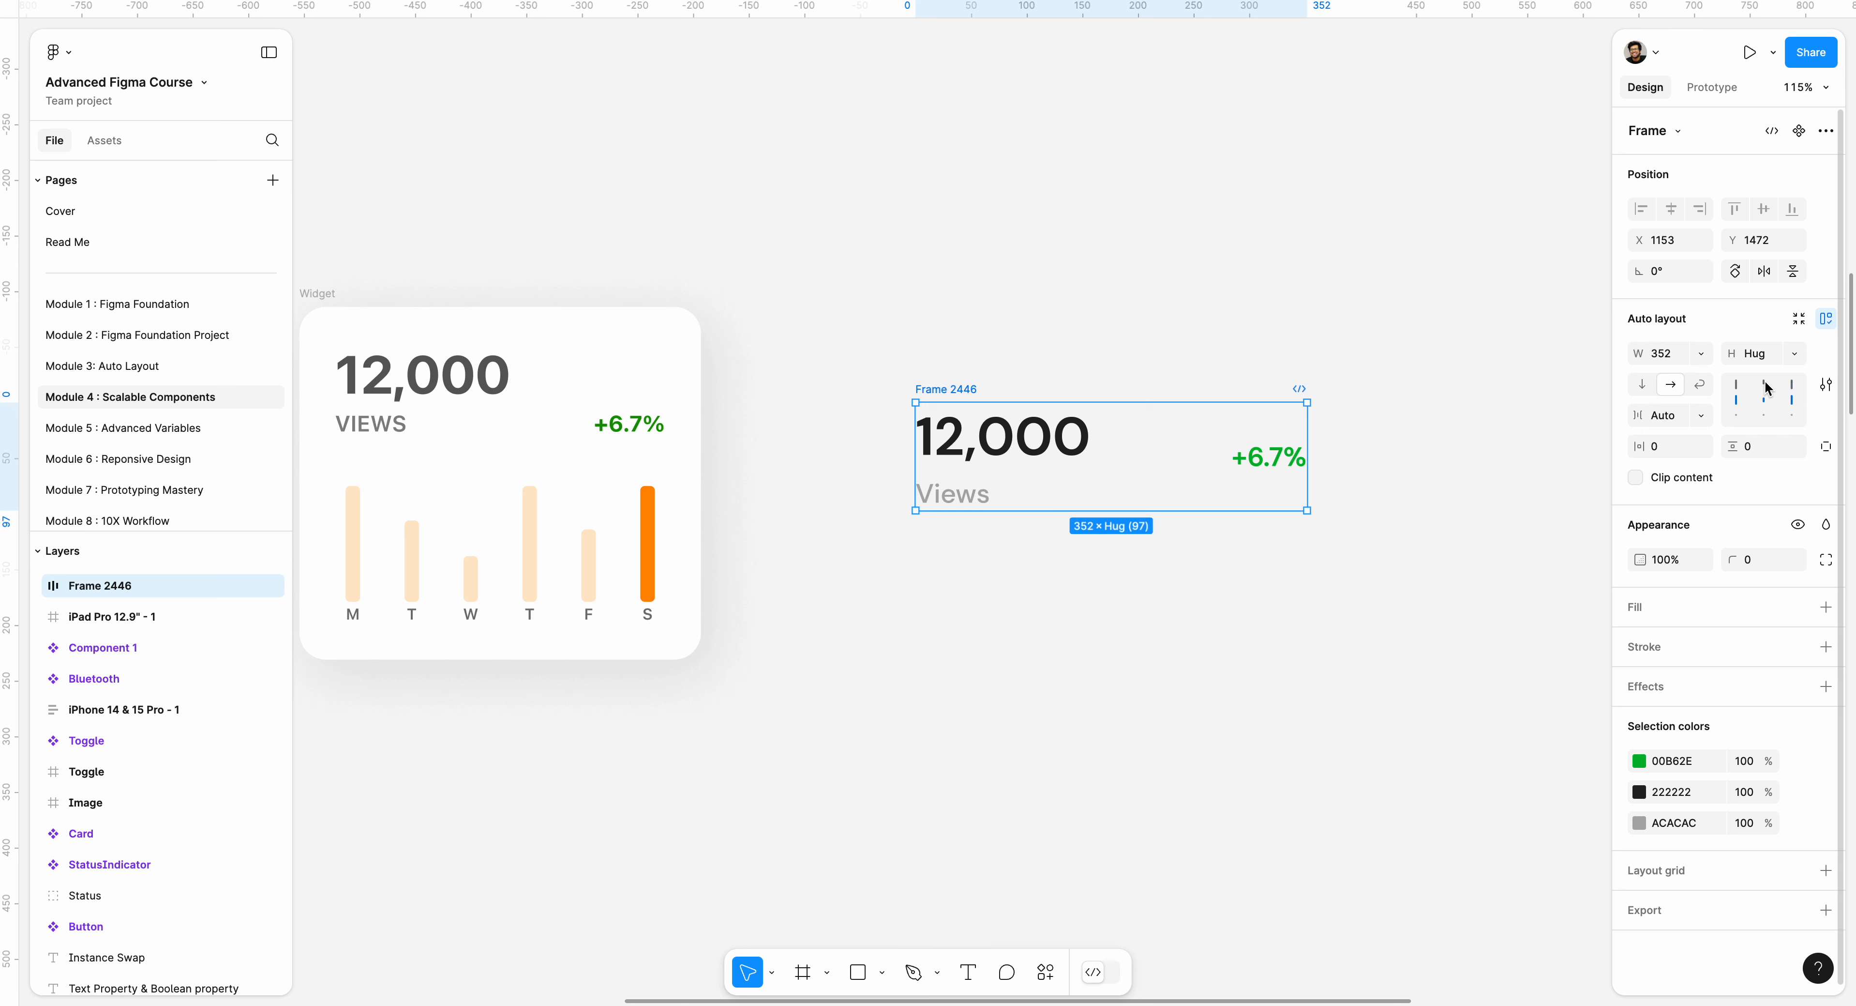
click(1767, 389)
click(1766, 423)
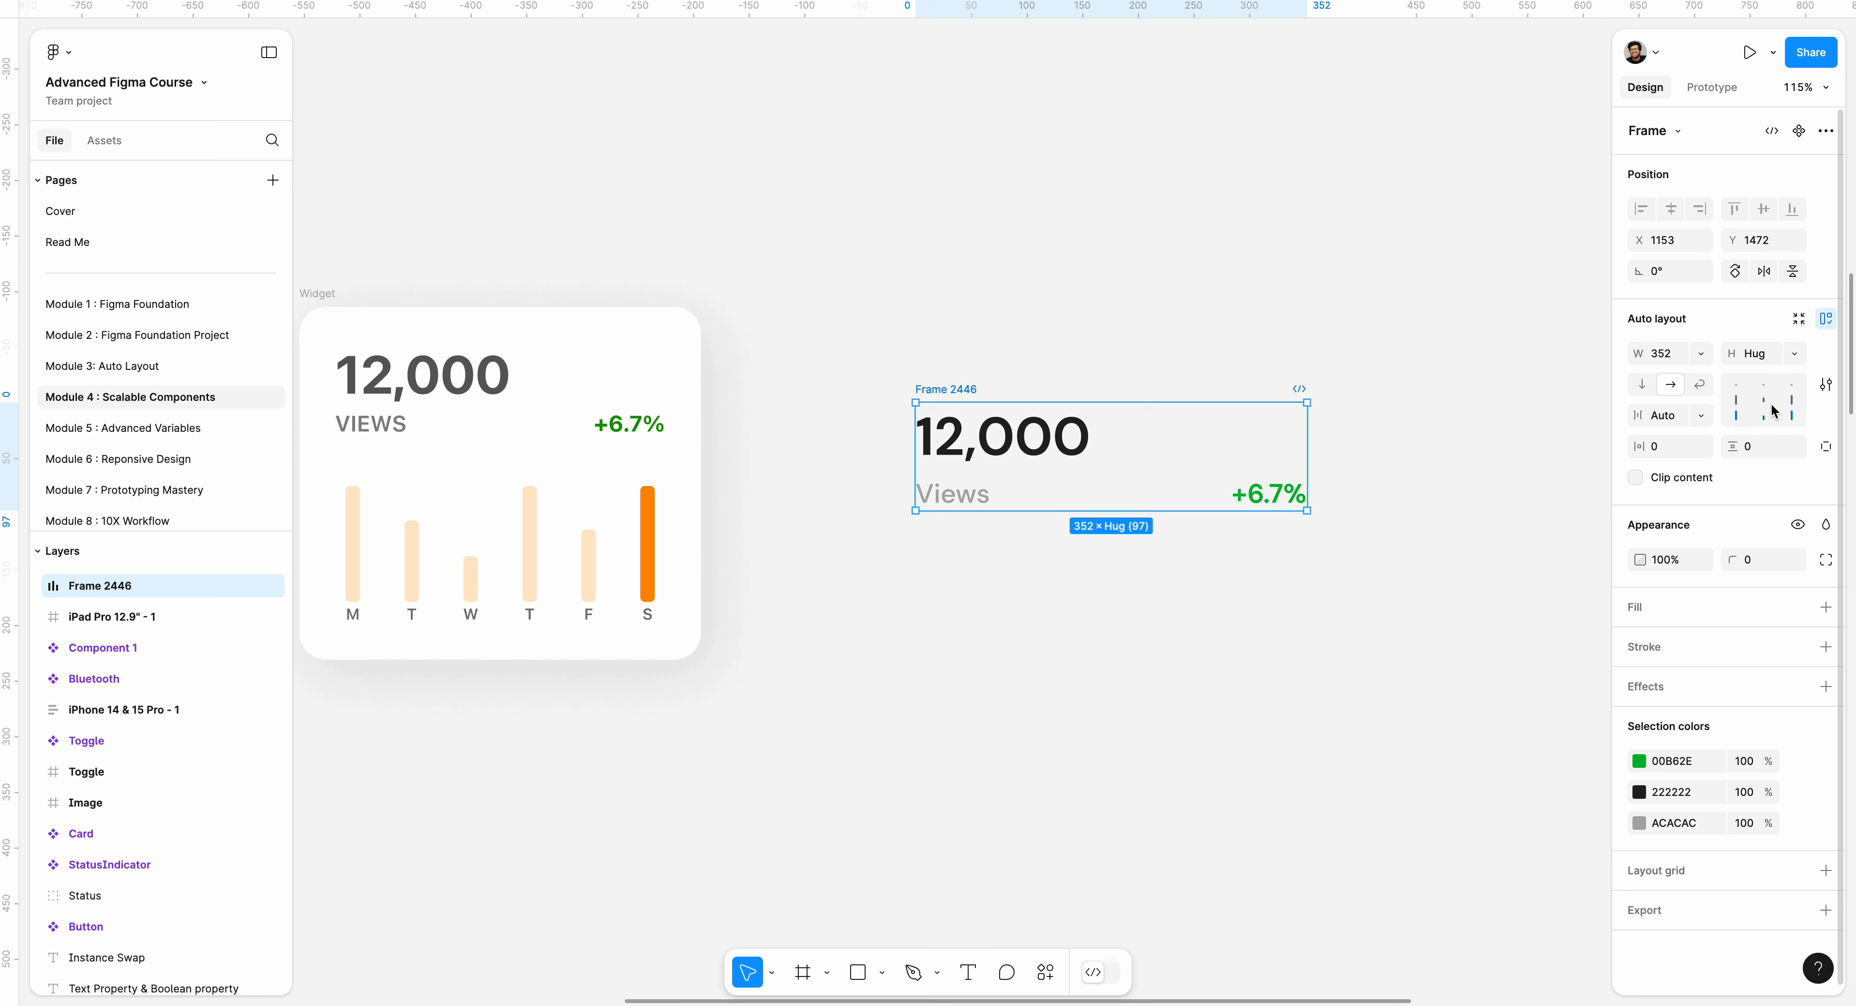
click(1771, 388)
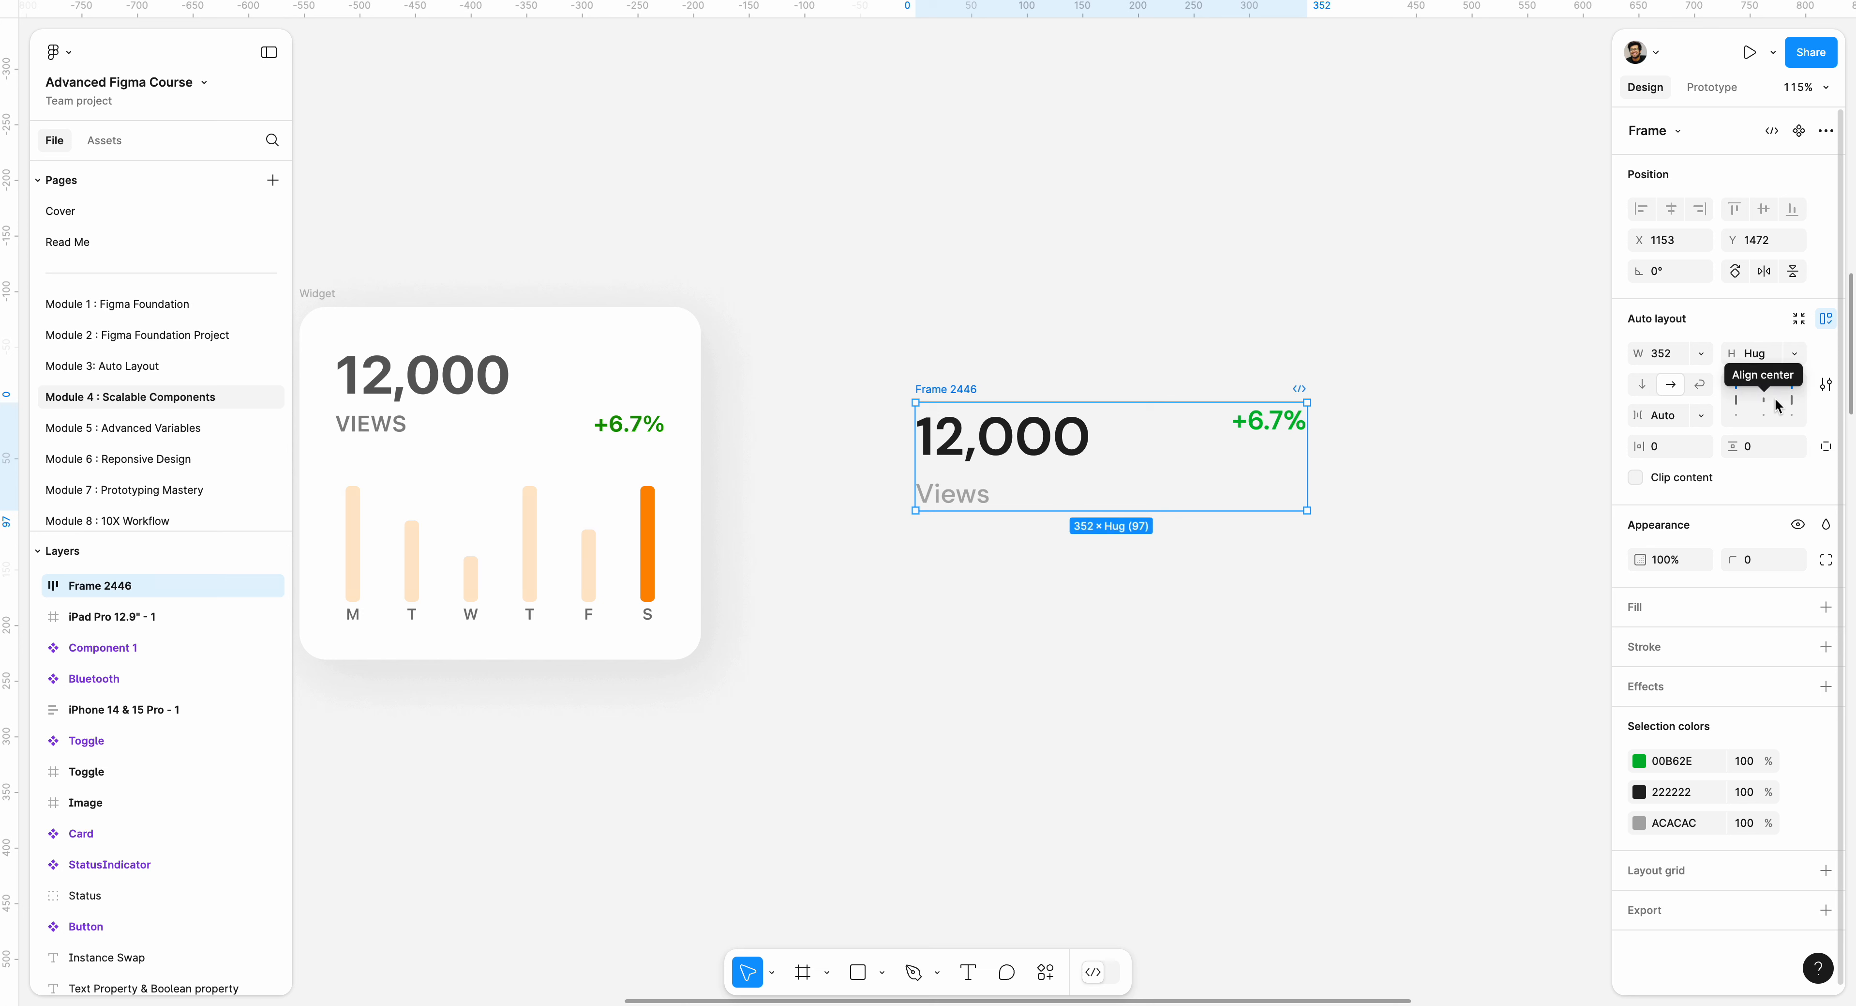
click(1764, 398)
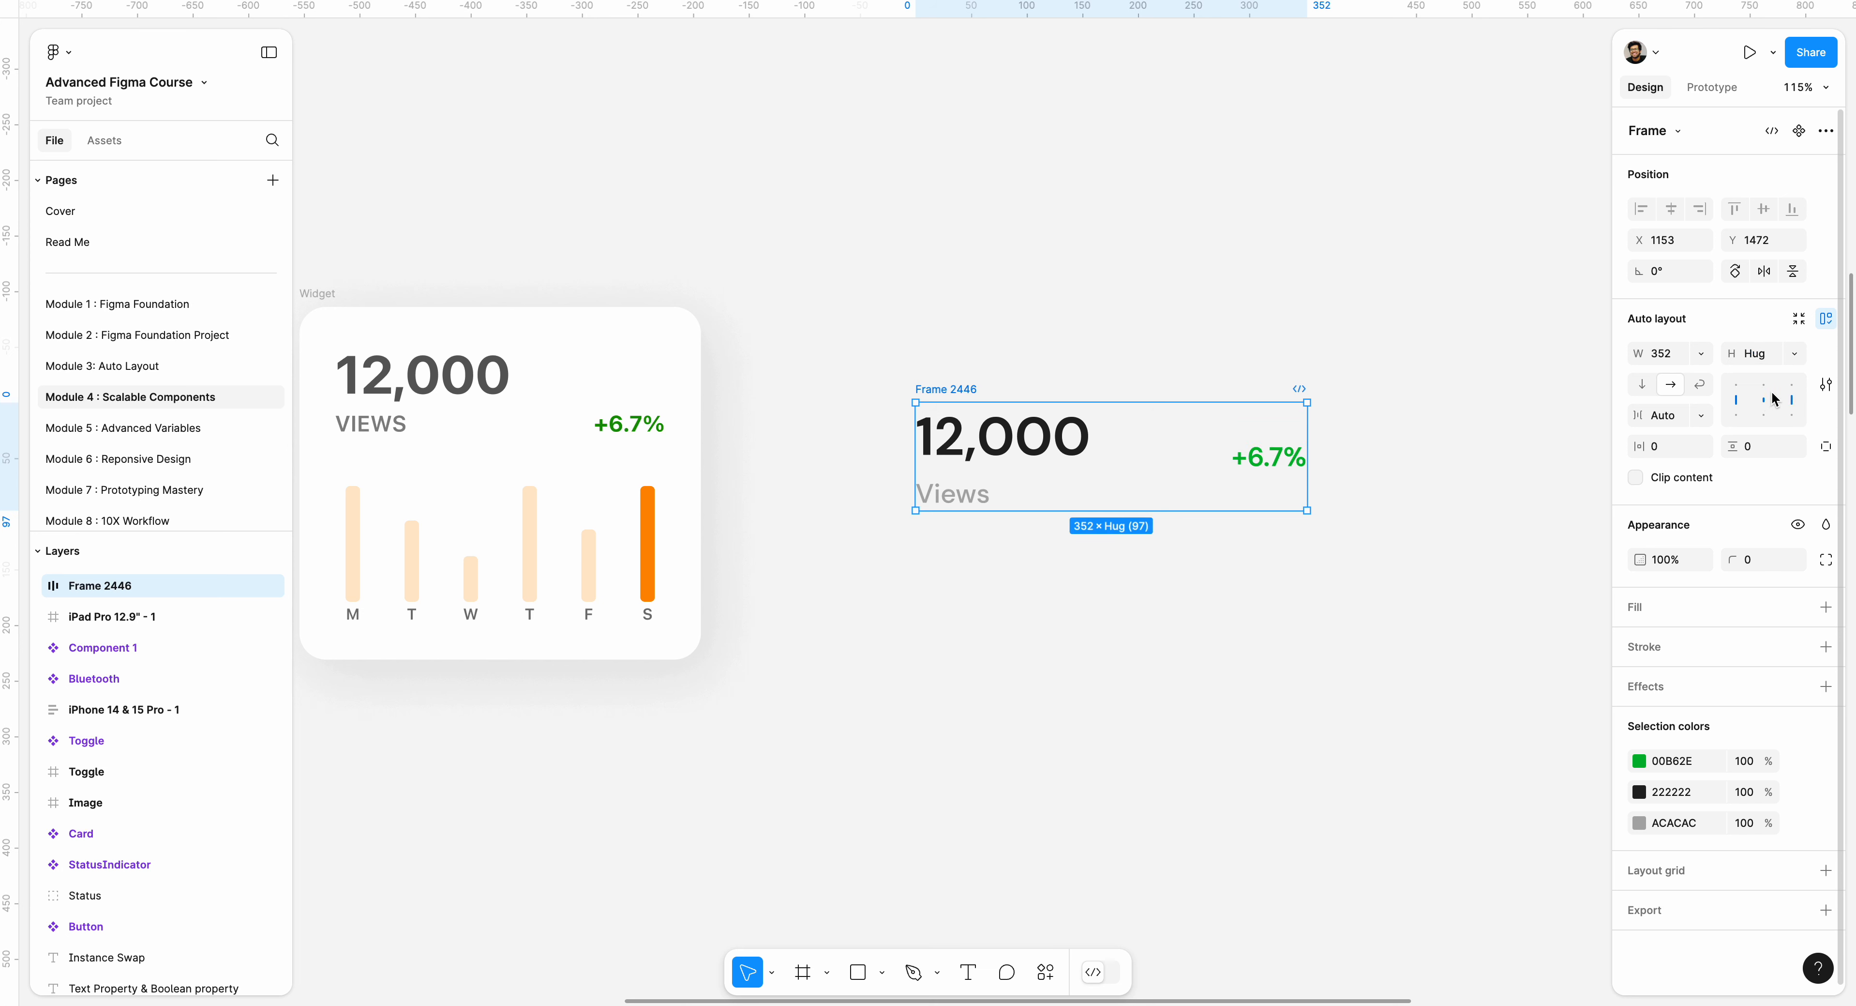
key(Up)
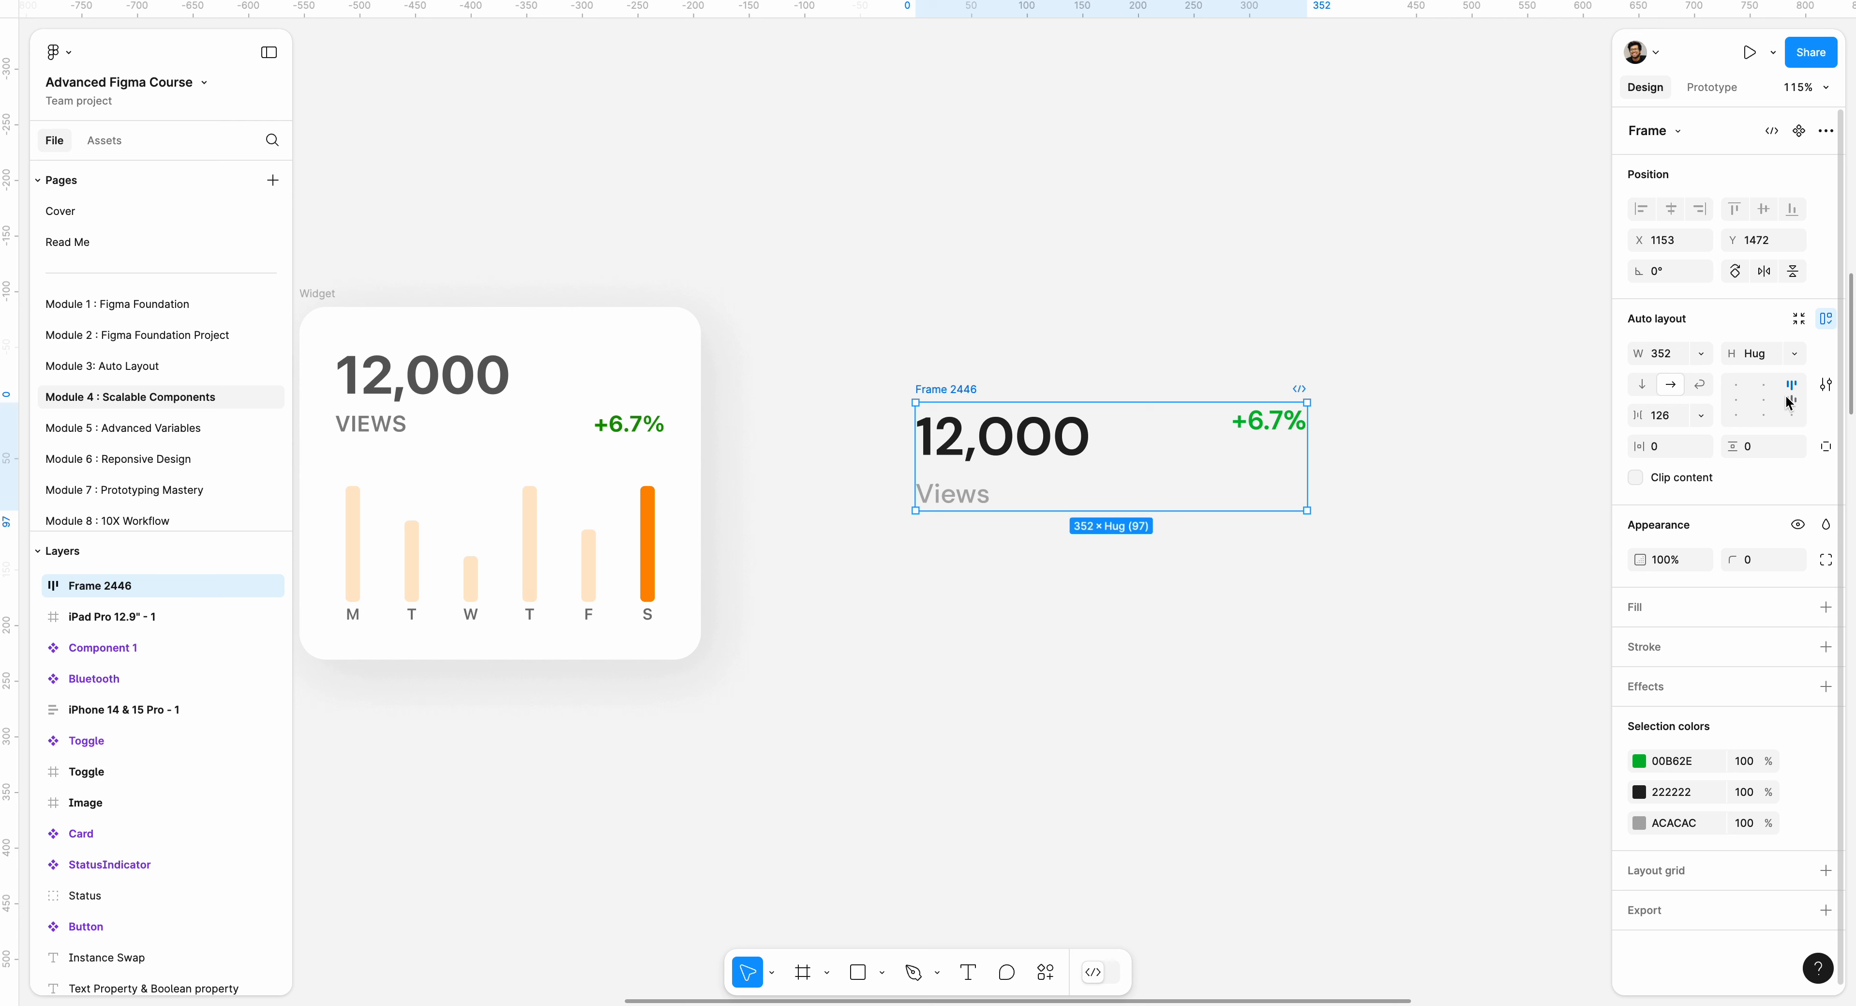
click(1792, 404)
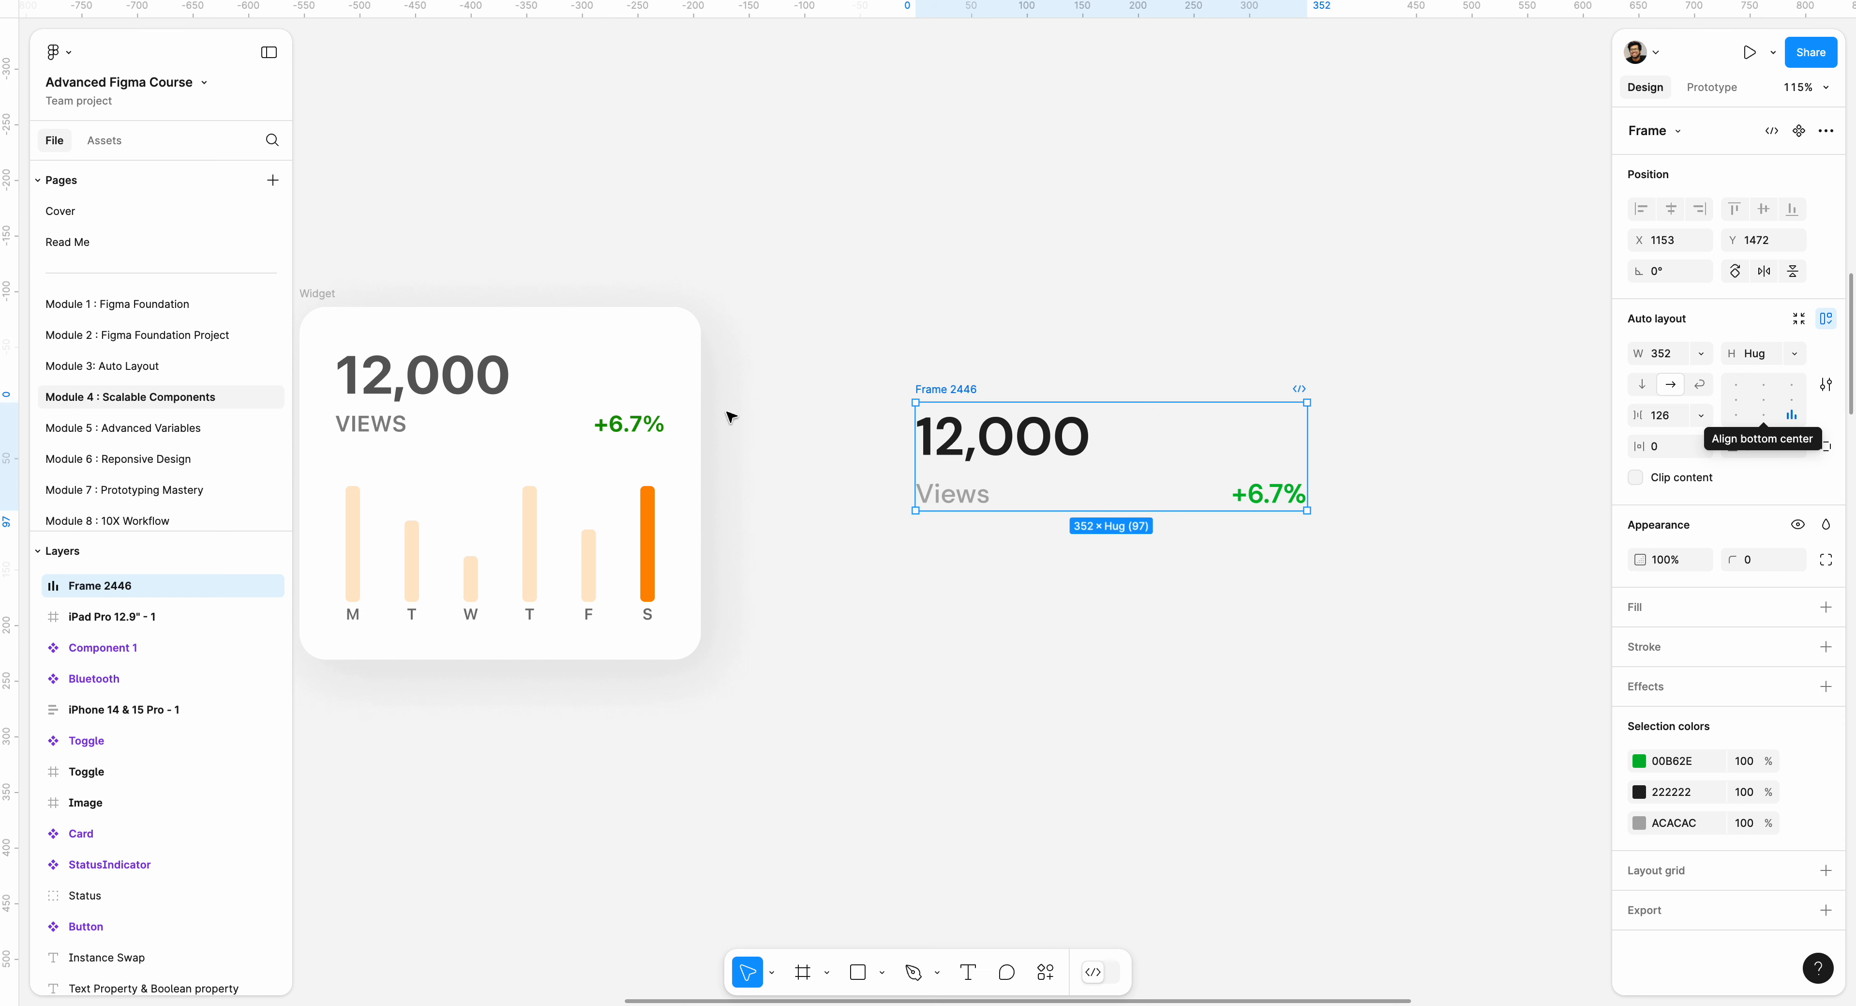
Move the header frame slightly up and left, to about X 1144 and Y 1469.
click(1364, 460)
click(1234, 494)
click(1176, 451)
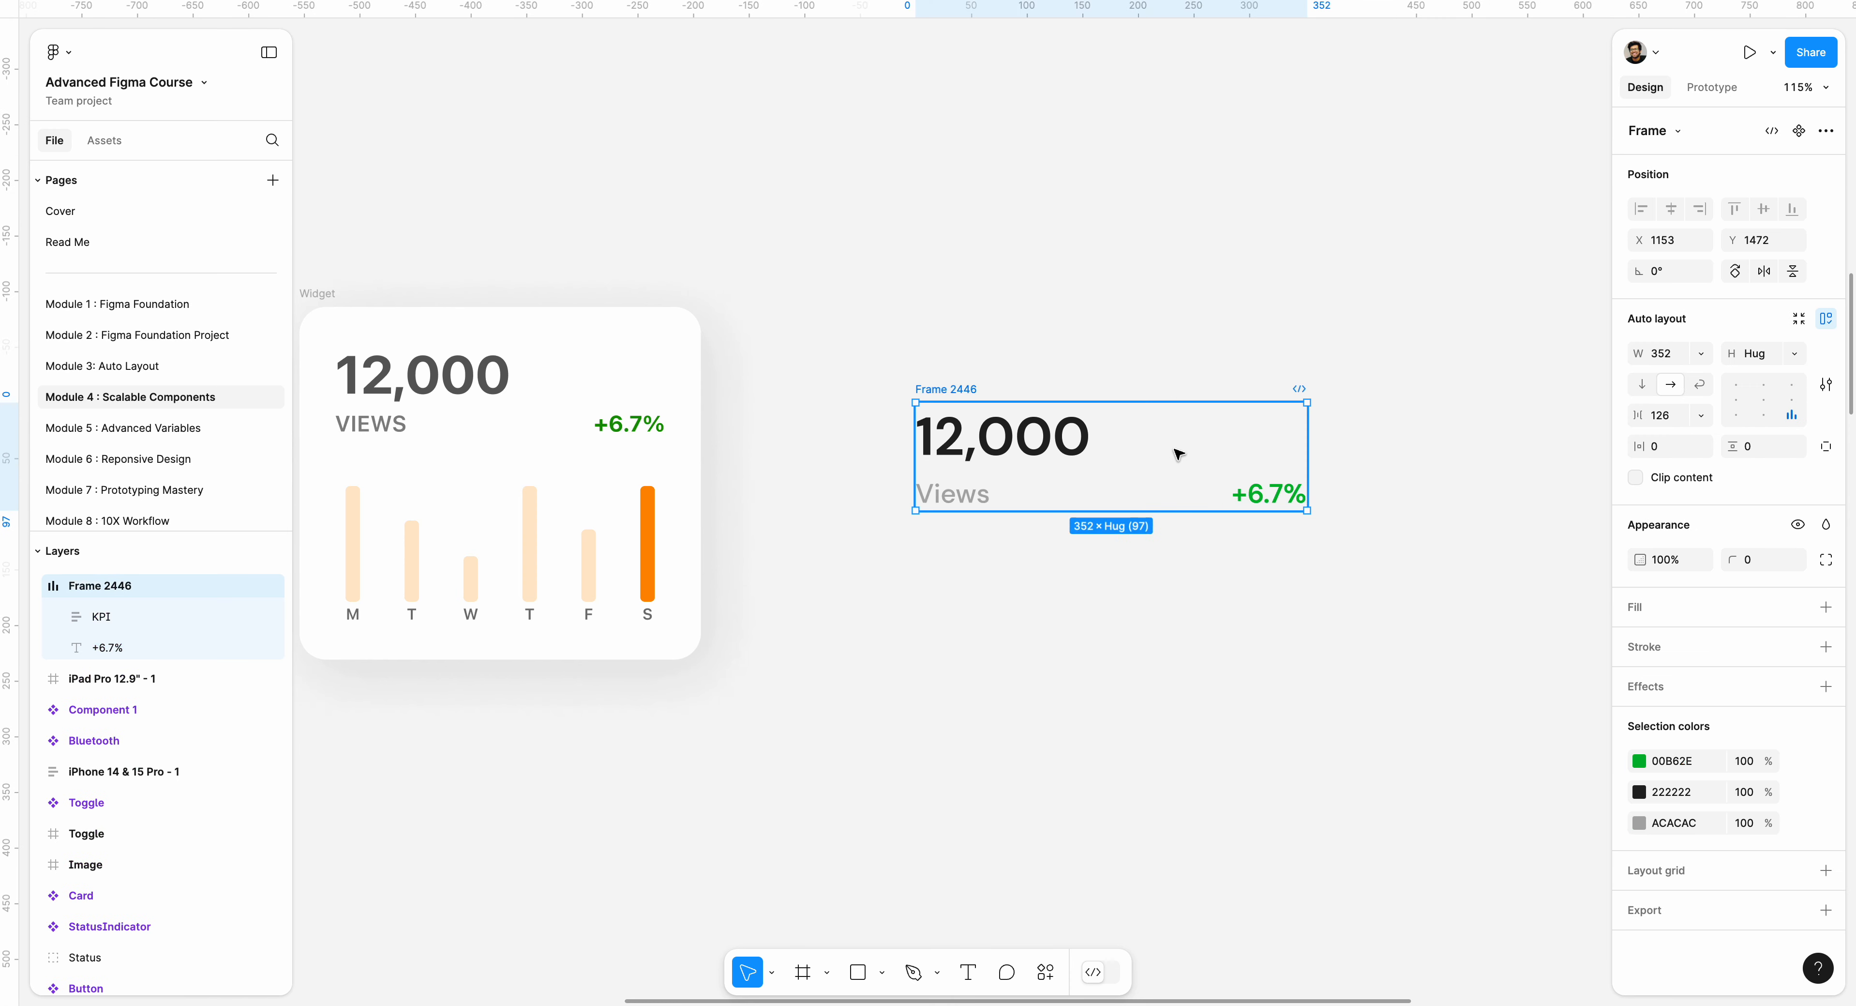
click(1357, 338)
drag(967, 390, 957, 386)
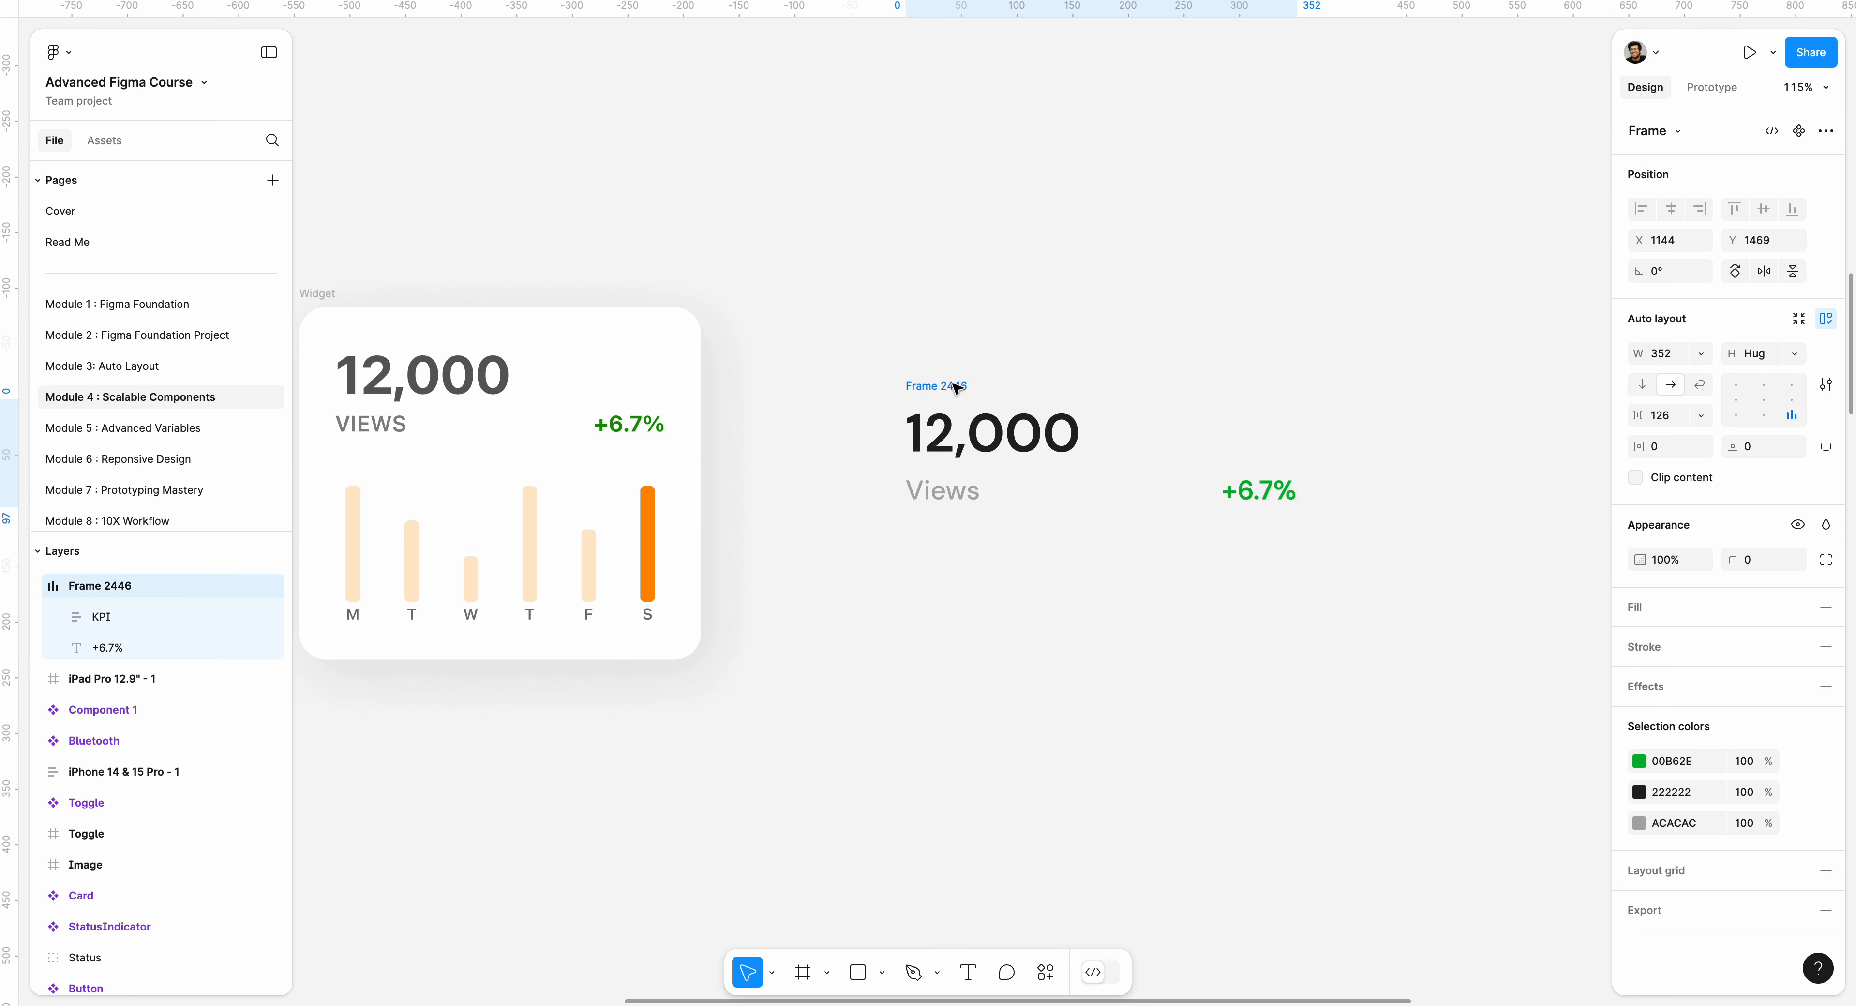
click(1047, 524)
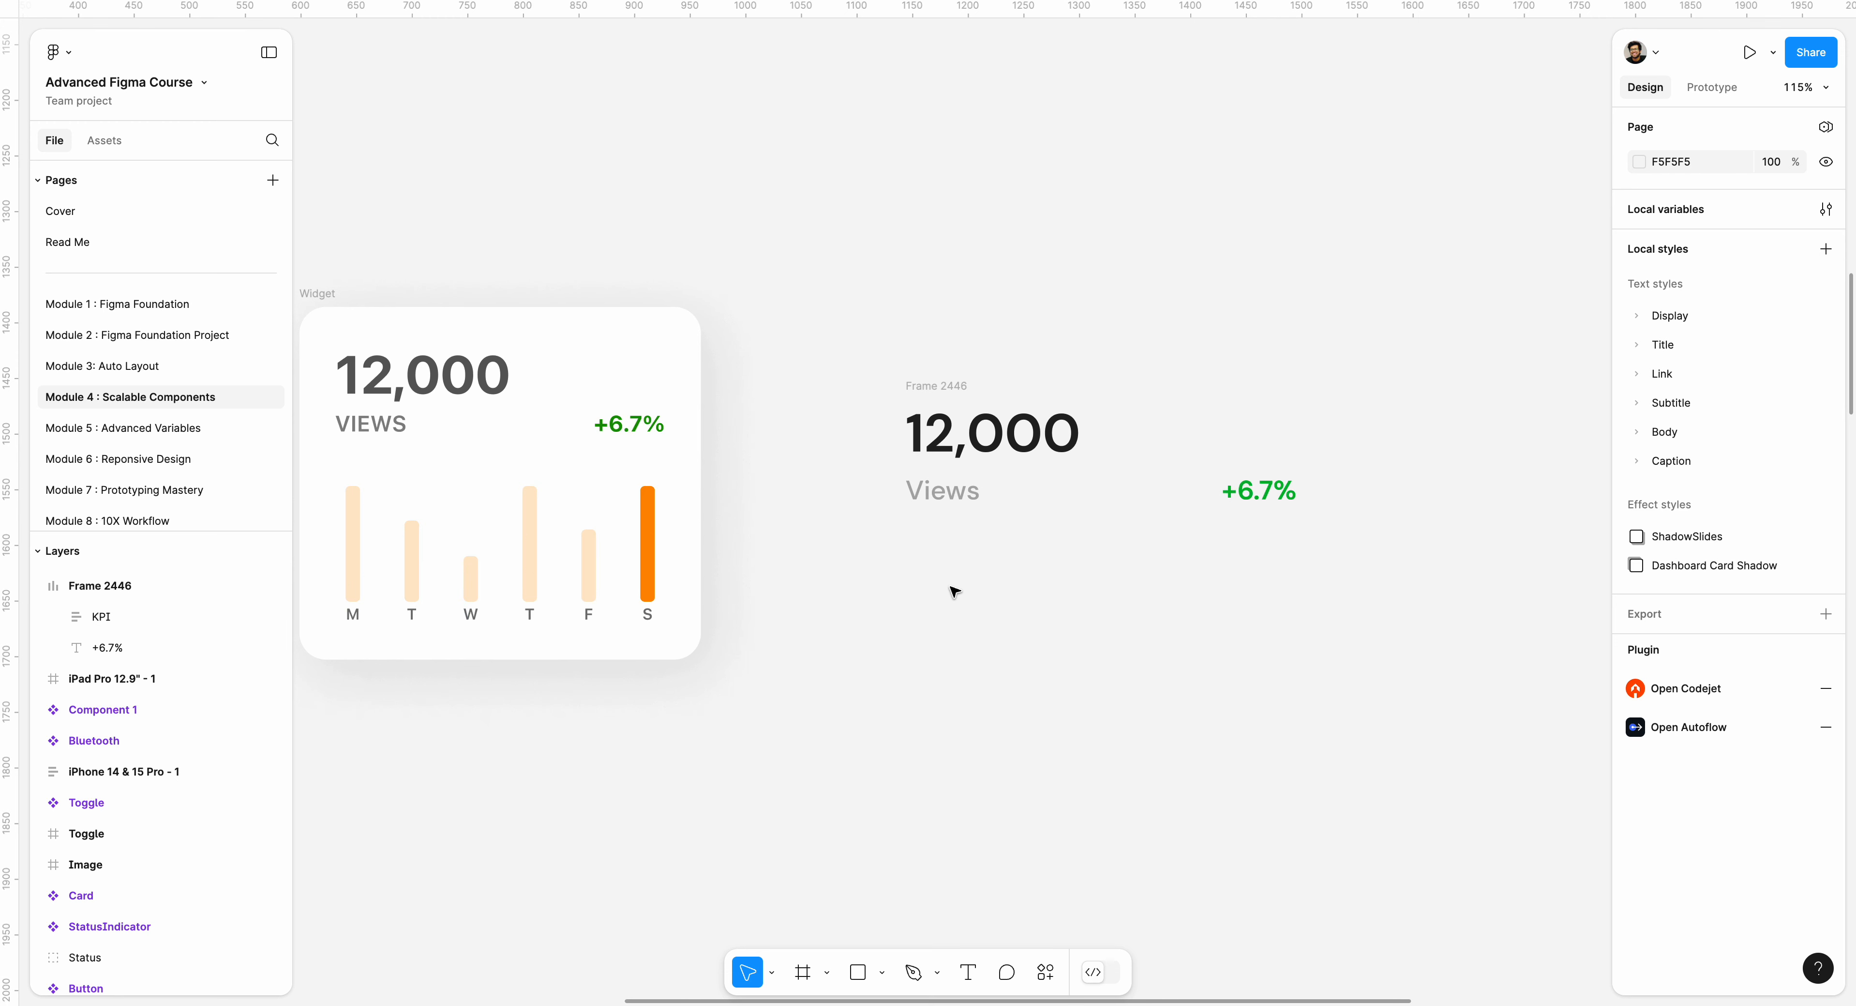
Draw a narrow vertical bar frame about 15 × 132 below the Views label, with a corner radius of 7.
key(f)
drag(922, 549, 939, 680)
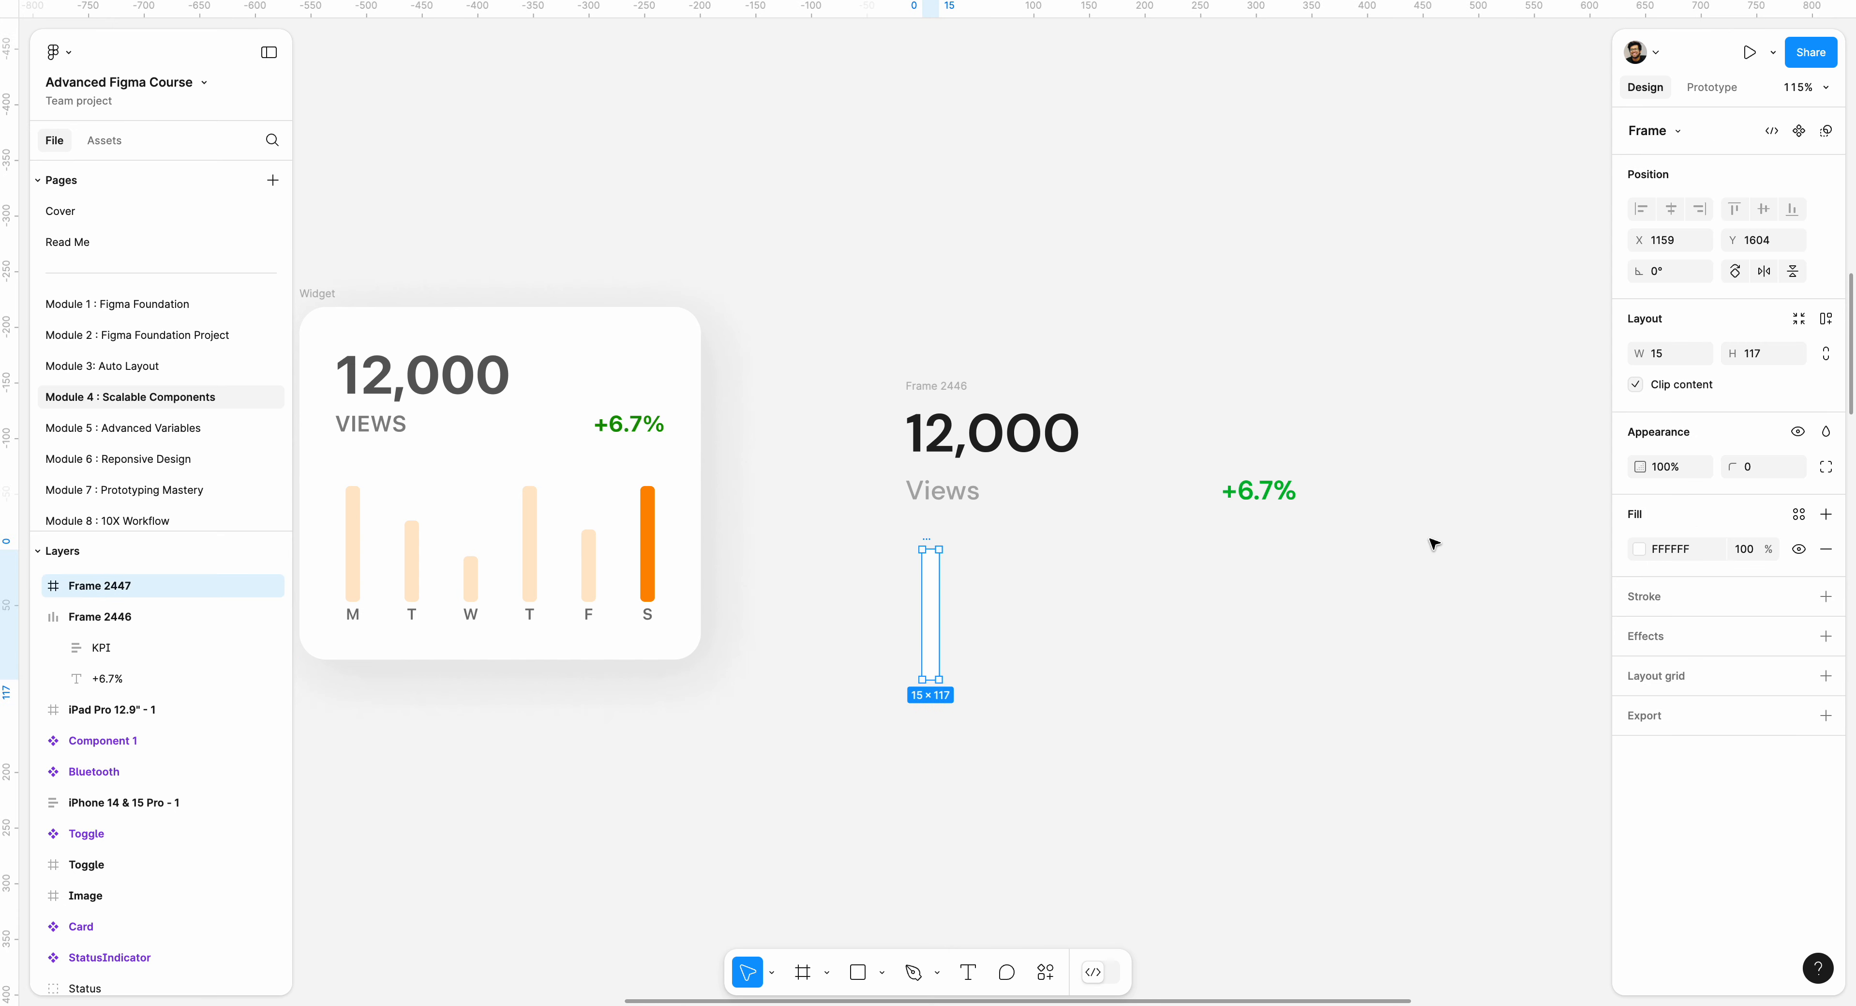
drag(1731, 467, 1855, 465)
mouse_move(930, 543)
mouse_down()
mouse_move(933, 526)
mouse_move(928, 575)
mouse_up()
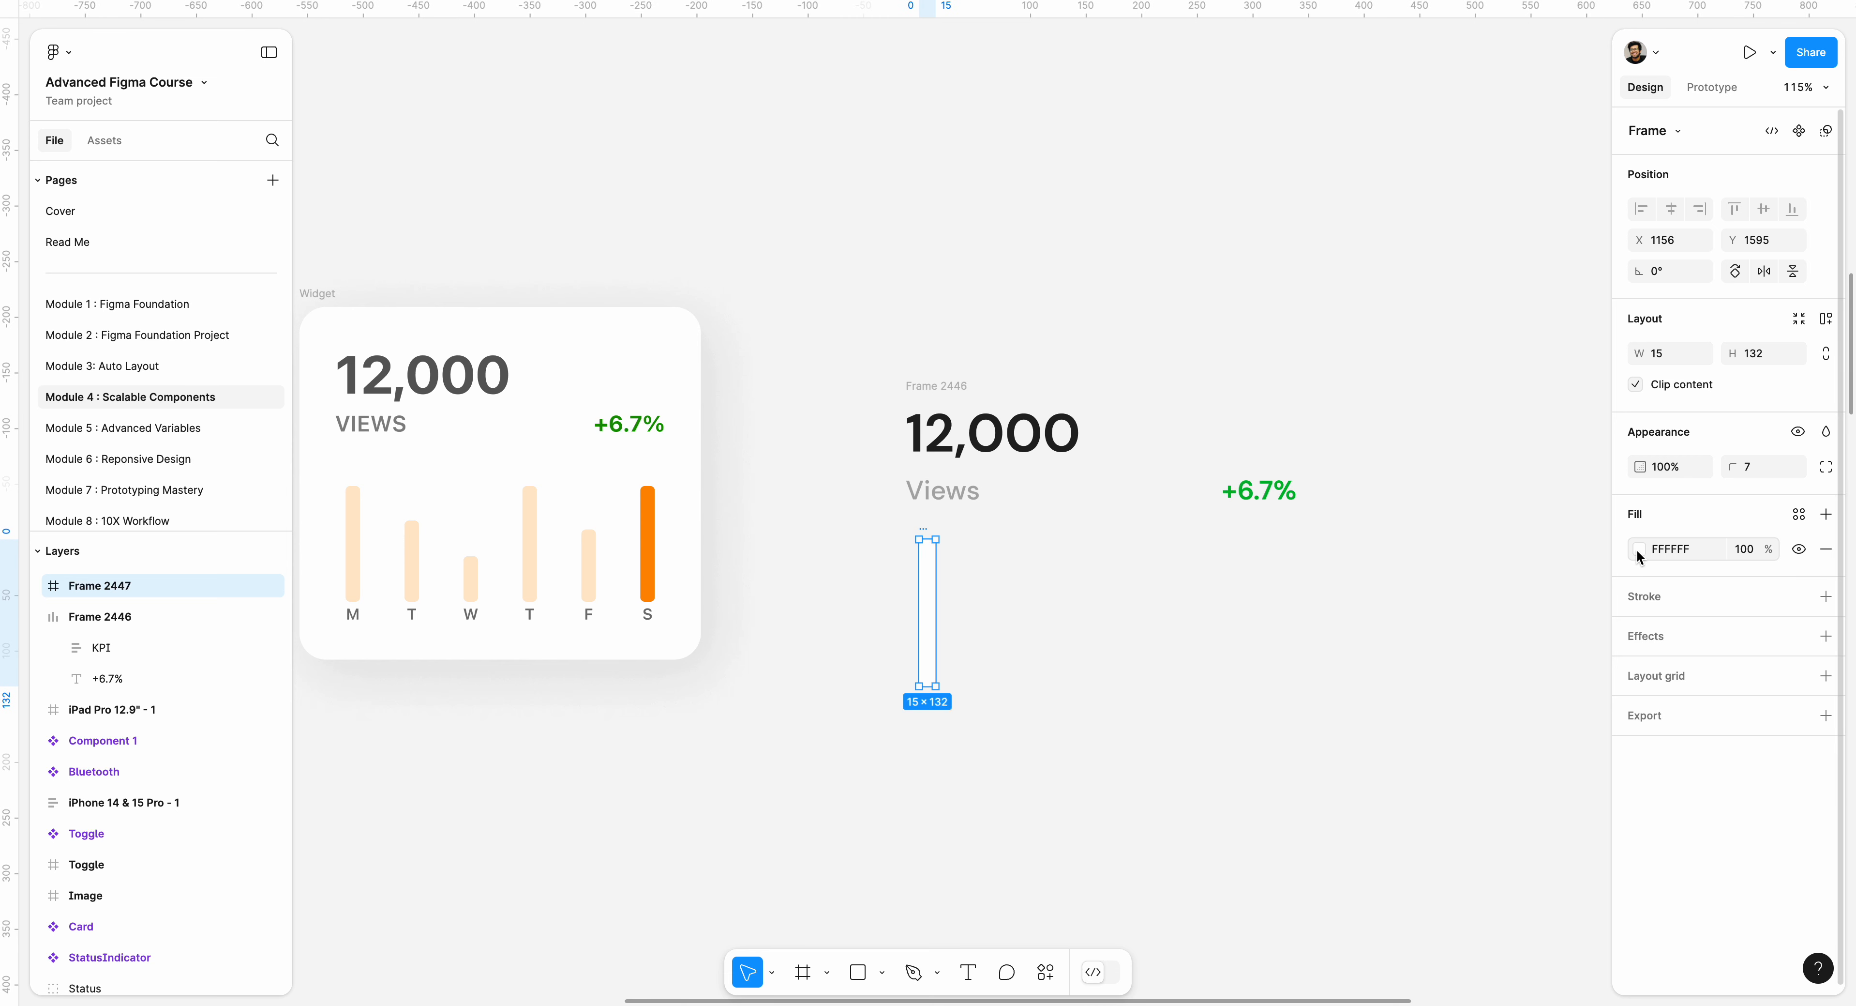
Fill the bar frame with light orange FFC76D at 74% opacity.
click(1638, 551)
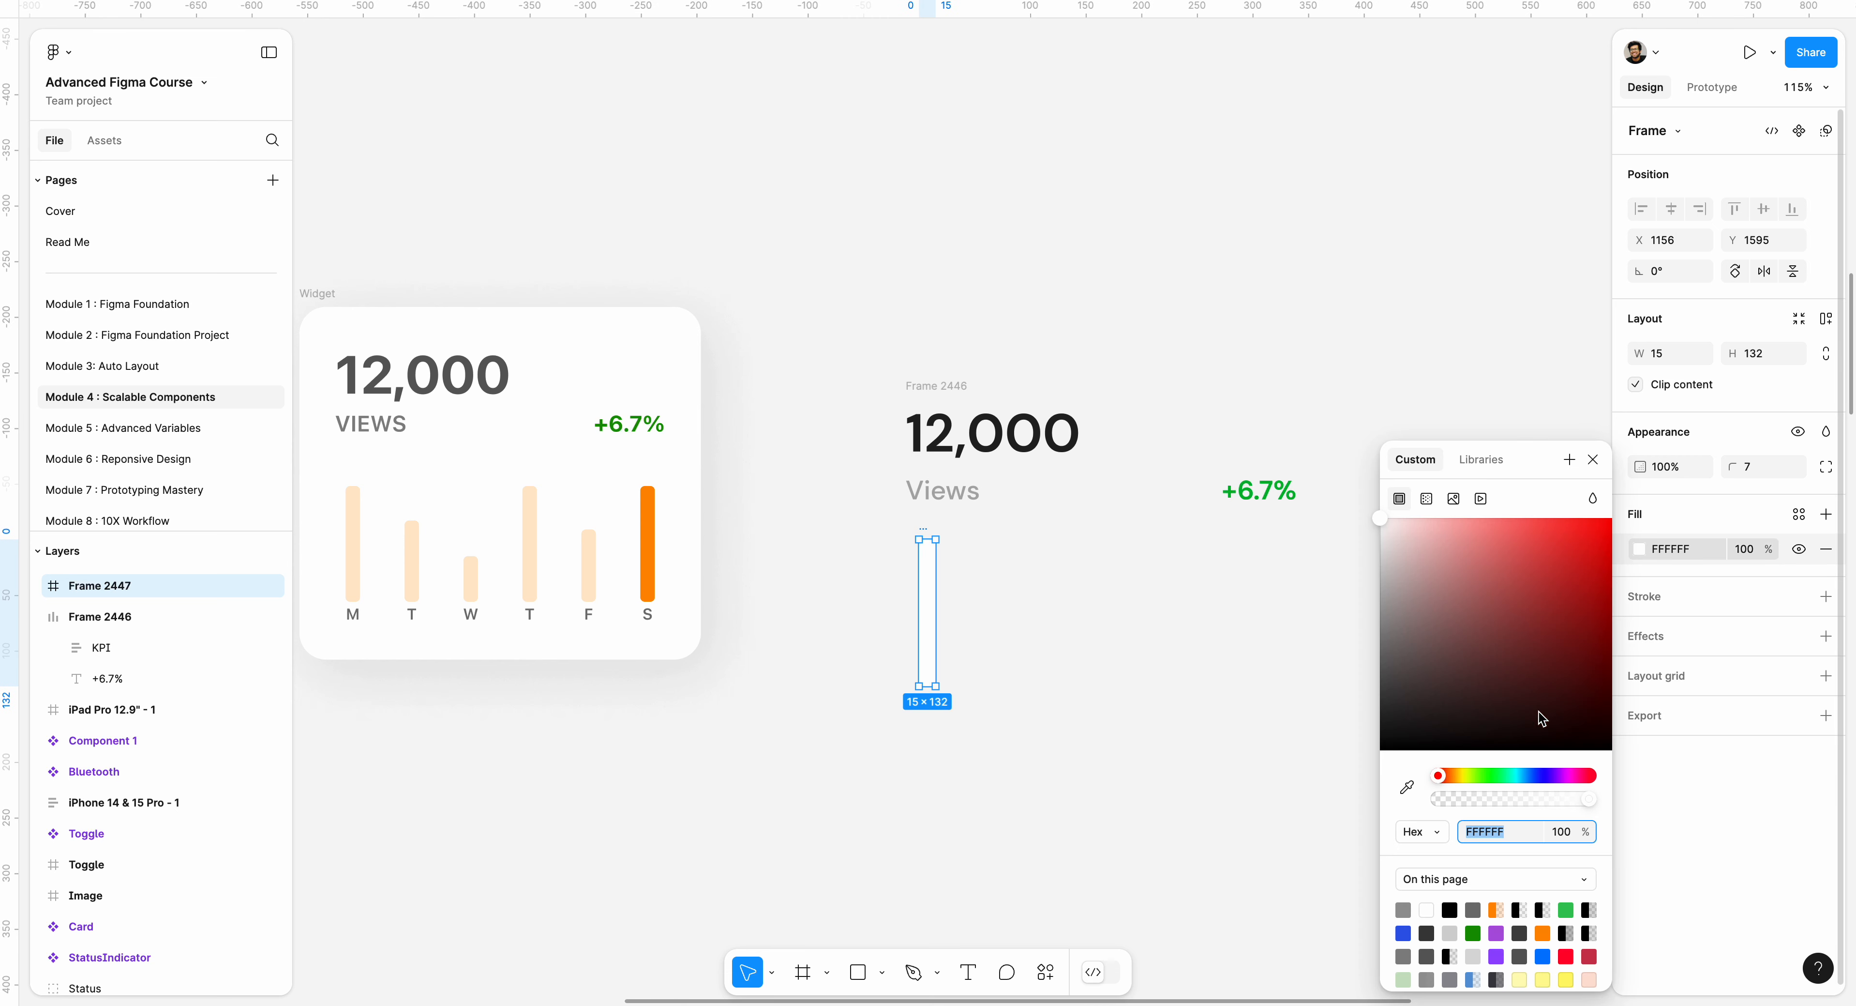
click(1458, 776)
drag(1521, 659, 1536, 516)
click(1462, 774)
drag(1547, 641, 1550, 507)
drag(1462, 774, 1455, 771)
click(1514, 549)
drag(1513, 544, 1514, 514)
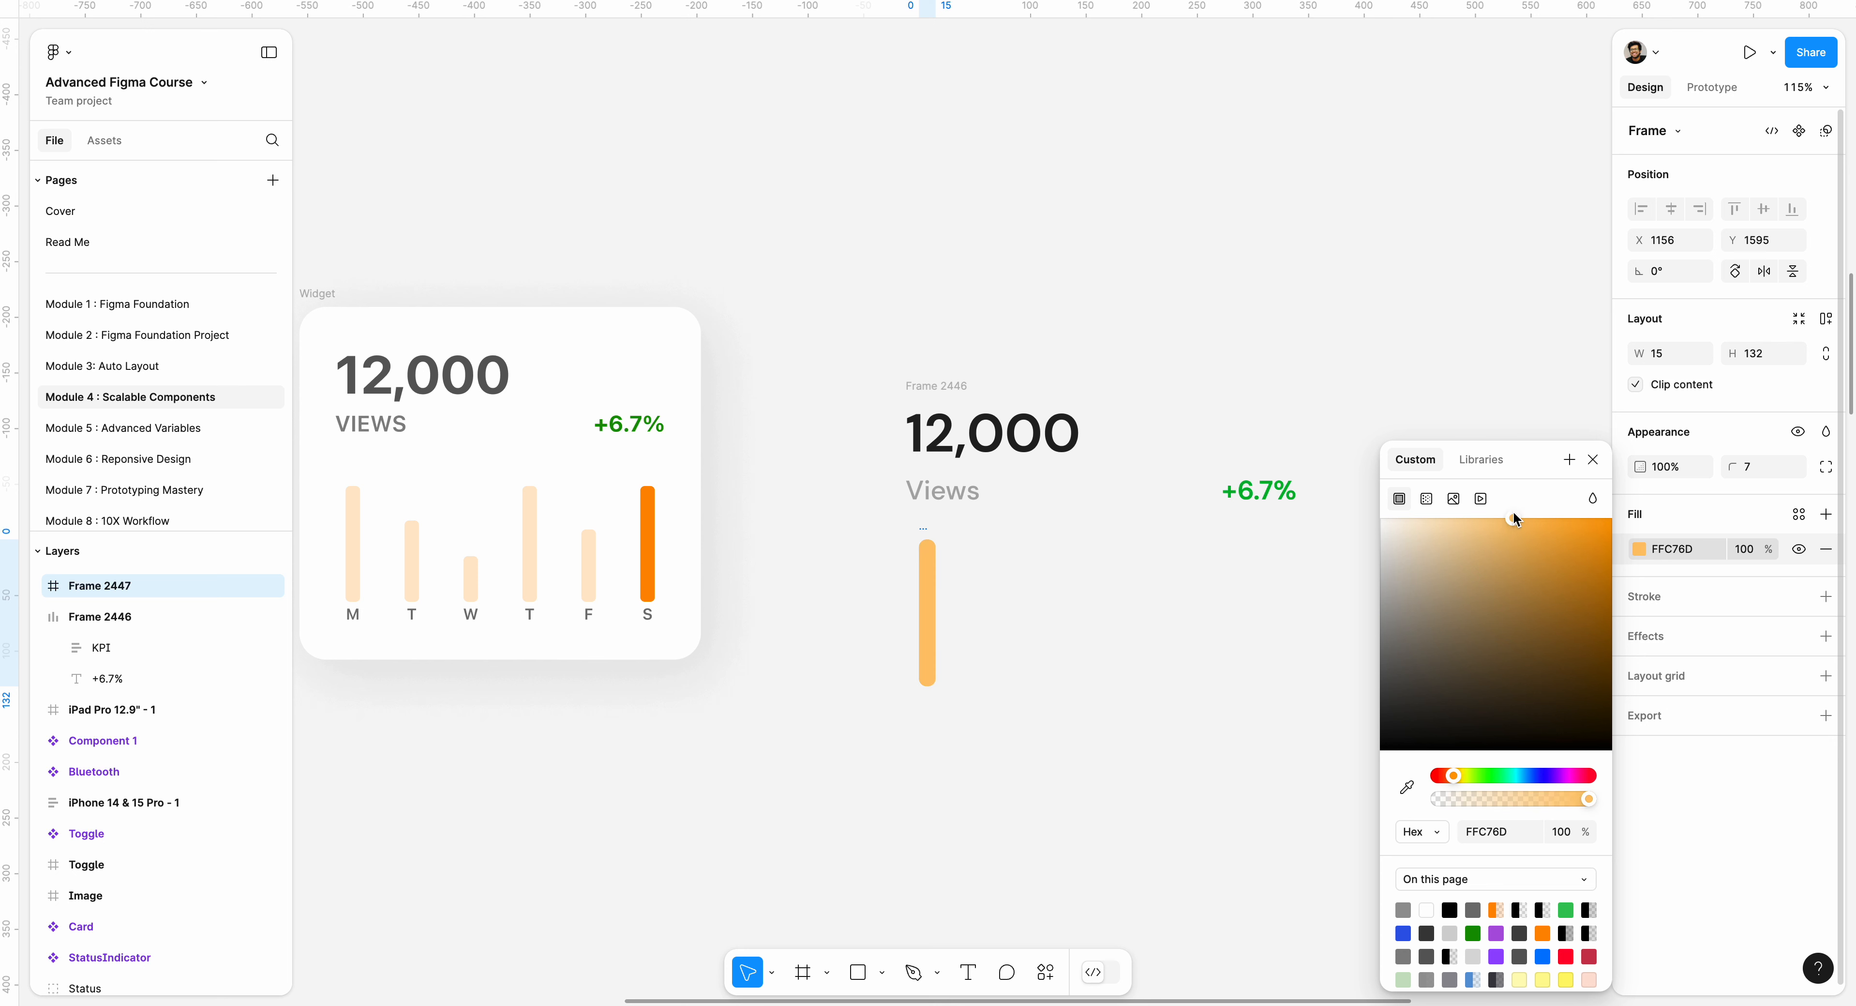
drag(1512, 796, 1506, 799)
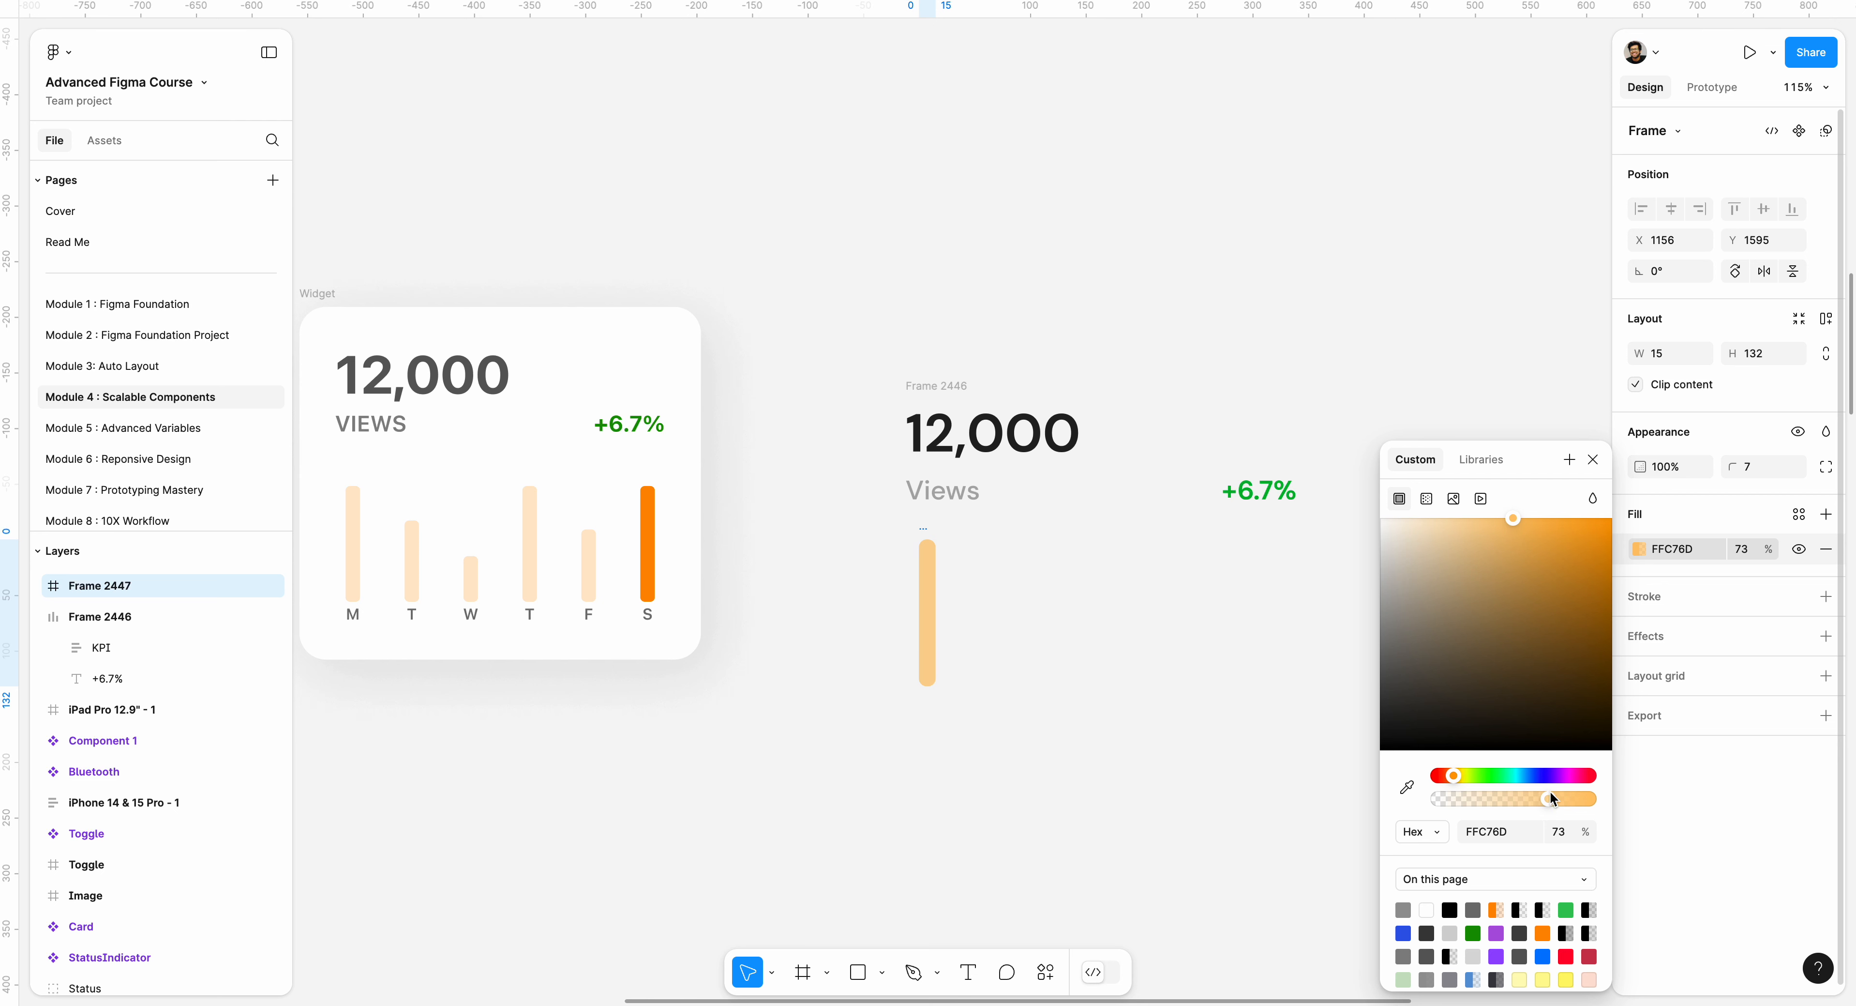
drag(1551, 794, 1553, 795)
click(1028, 647)
Duplicate the bar, place the copy inside the original at its lower end, and shorten it to about 56 high.
click(936, 615)
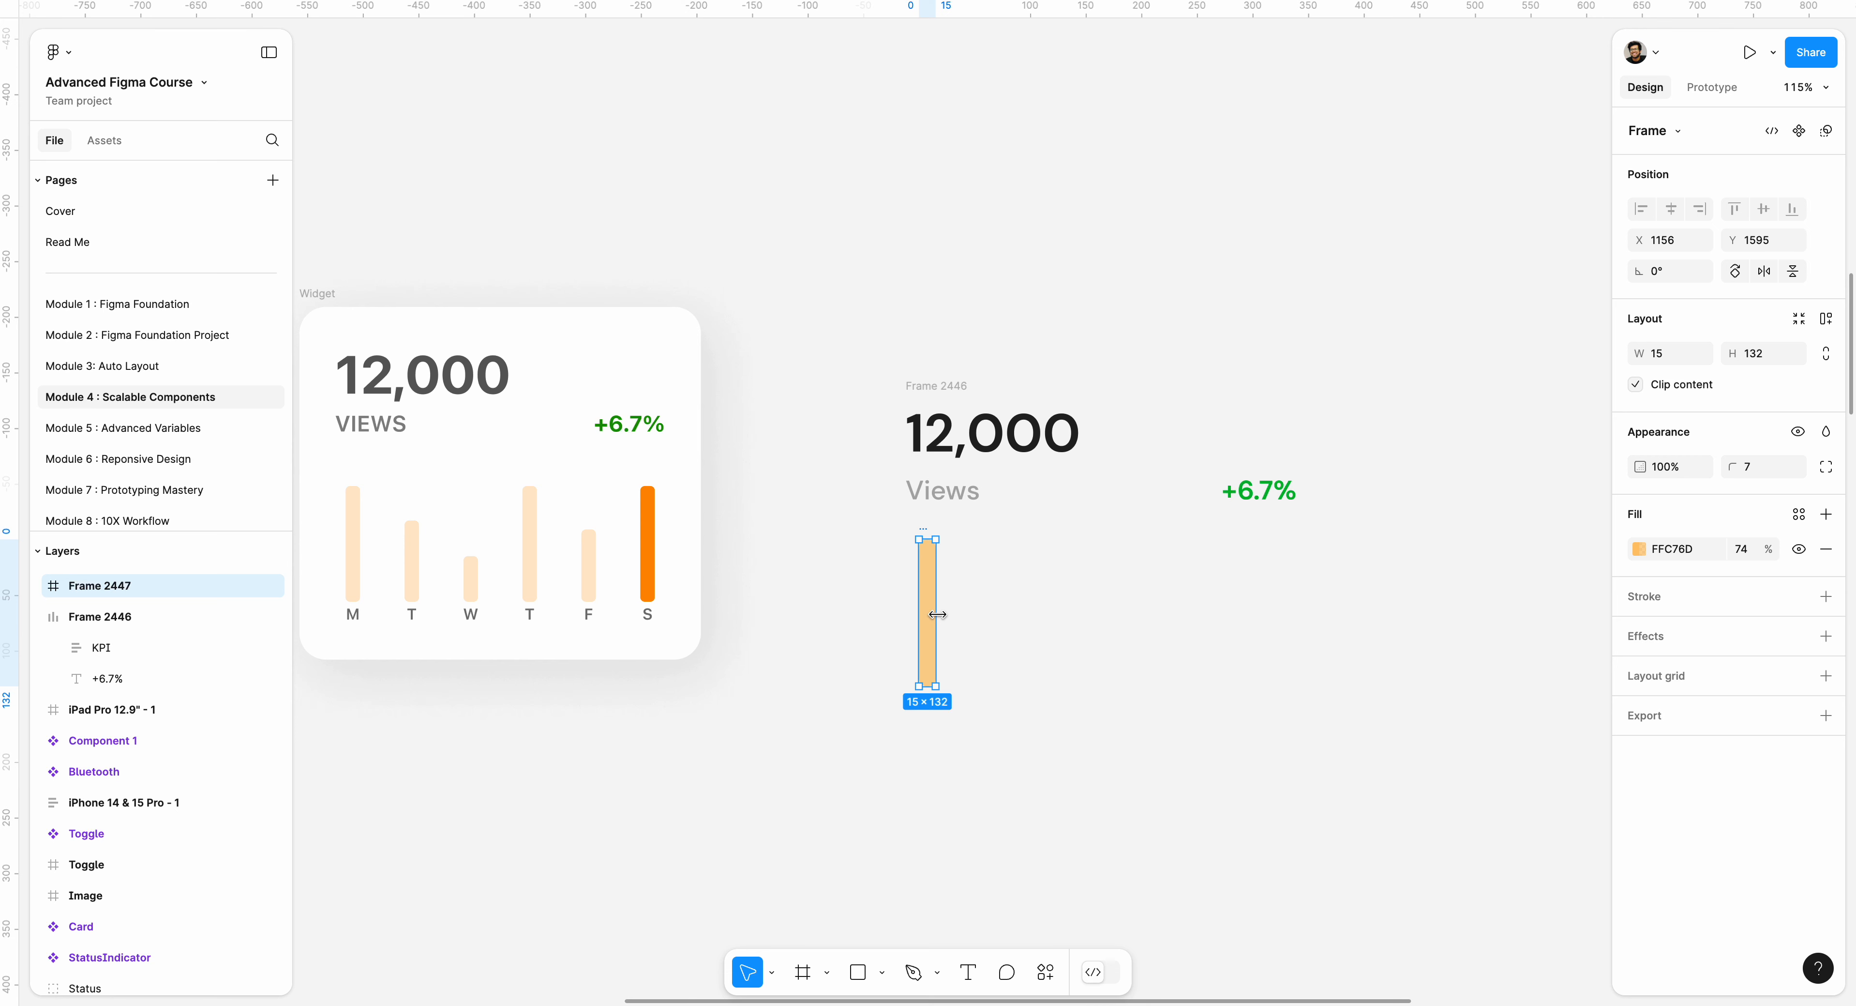
key(ctrl+d)
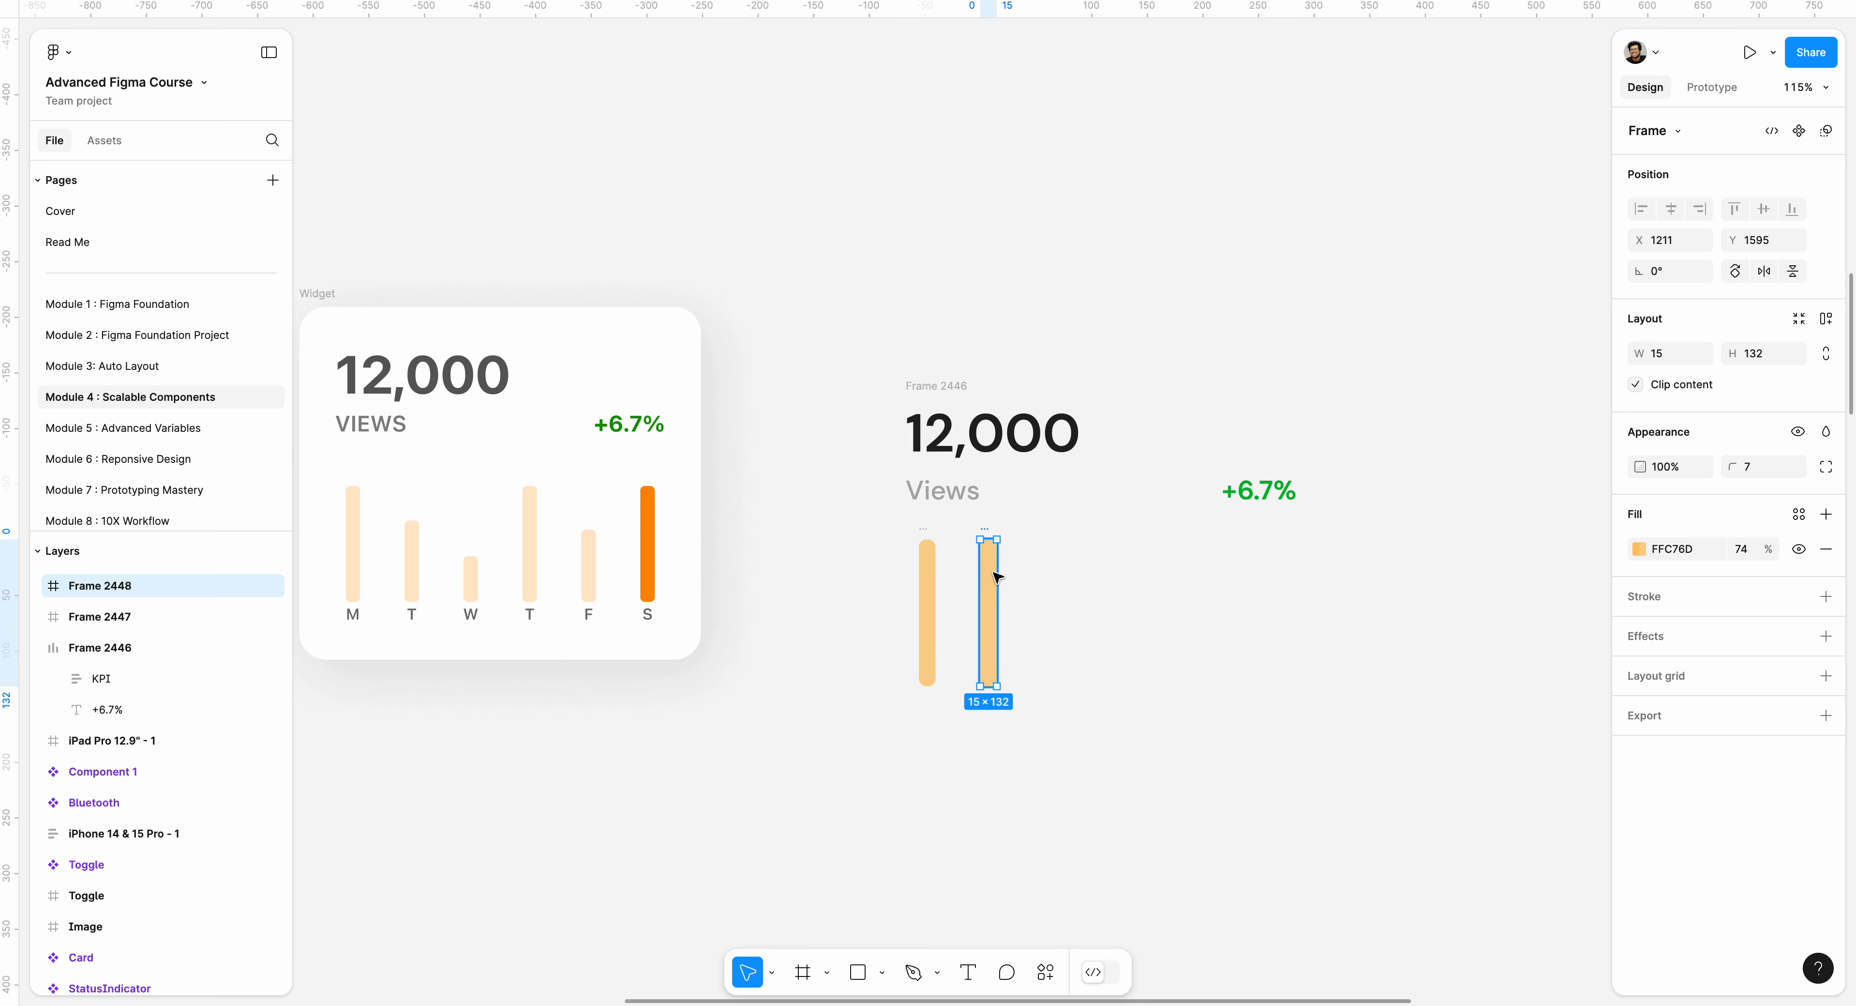
drag(984, 578, 913, 624)
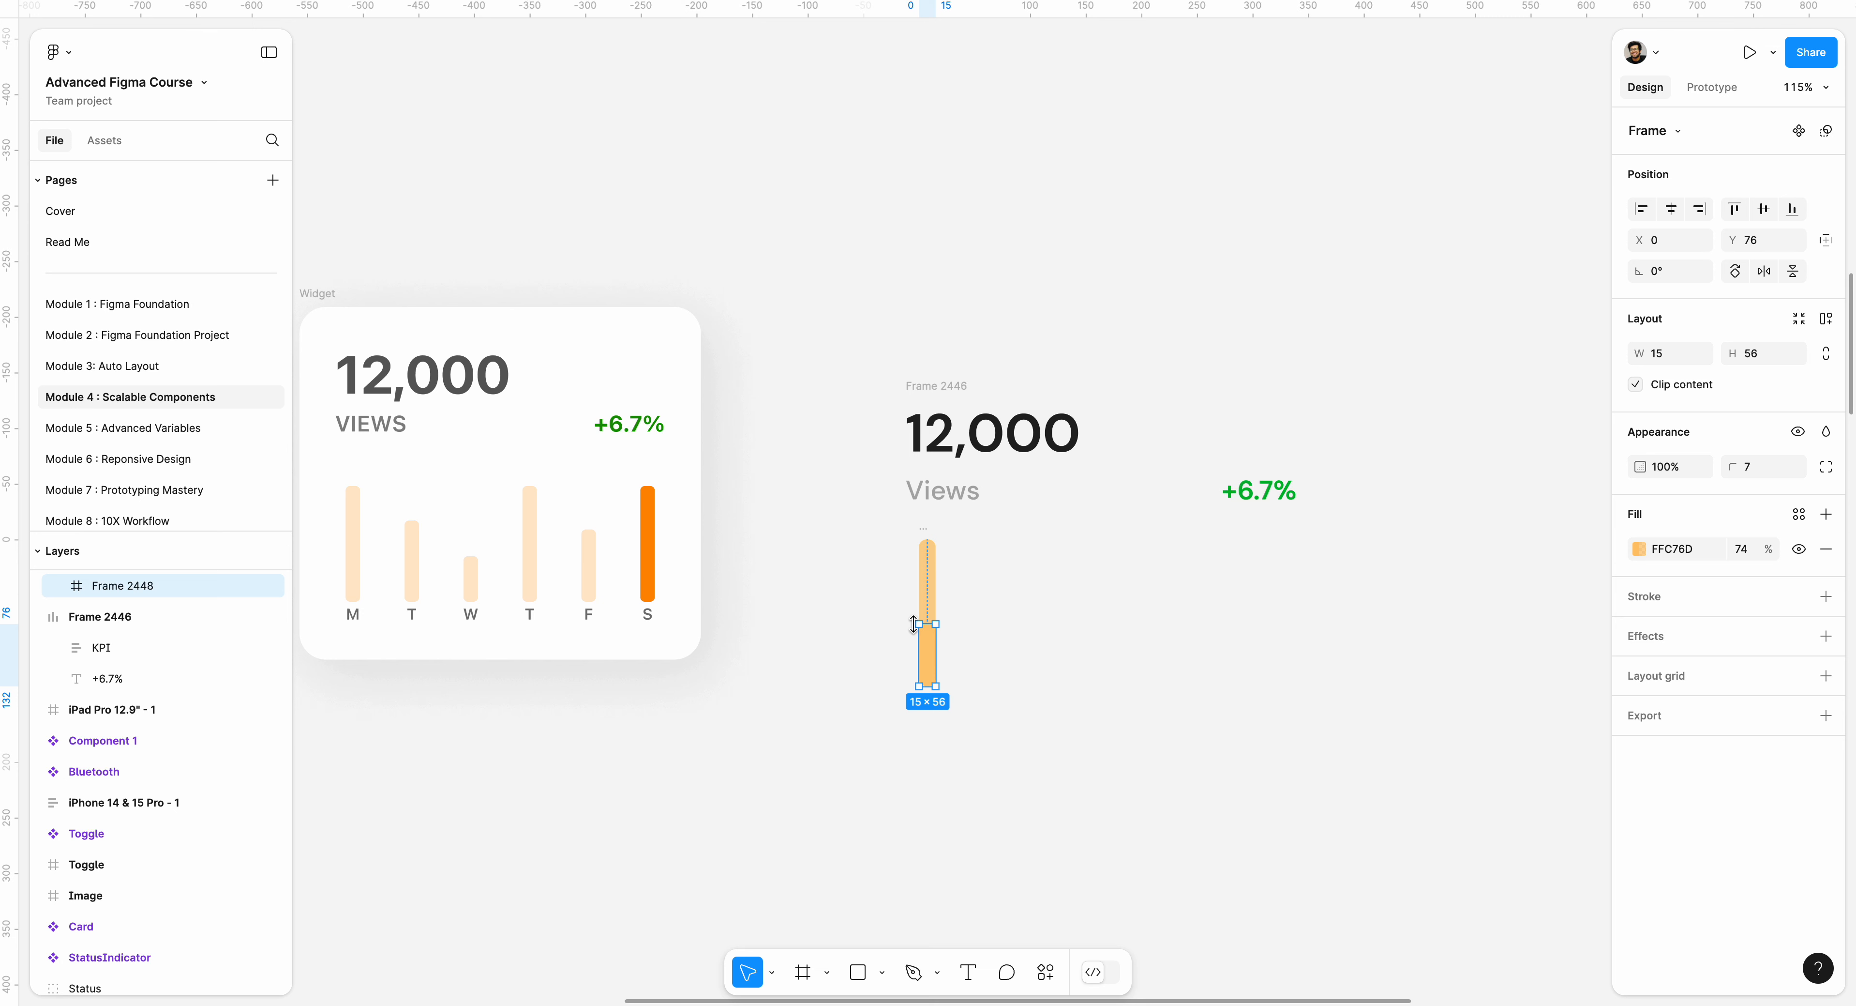
Fill the short inner bar with solid orange FFA20C at 100% opacity.
click(1640, 549)
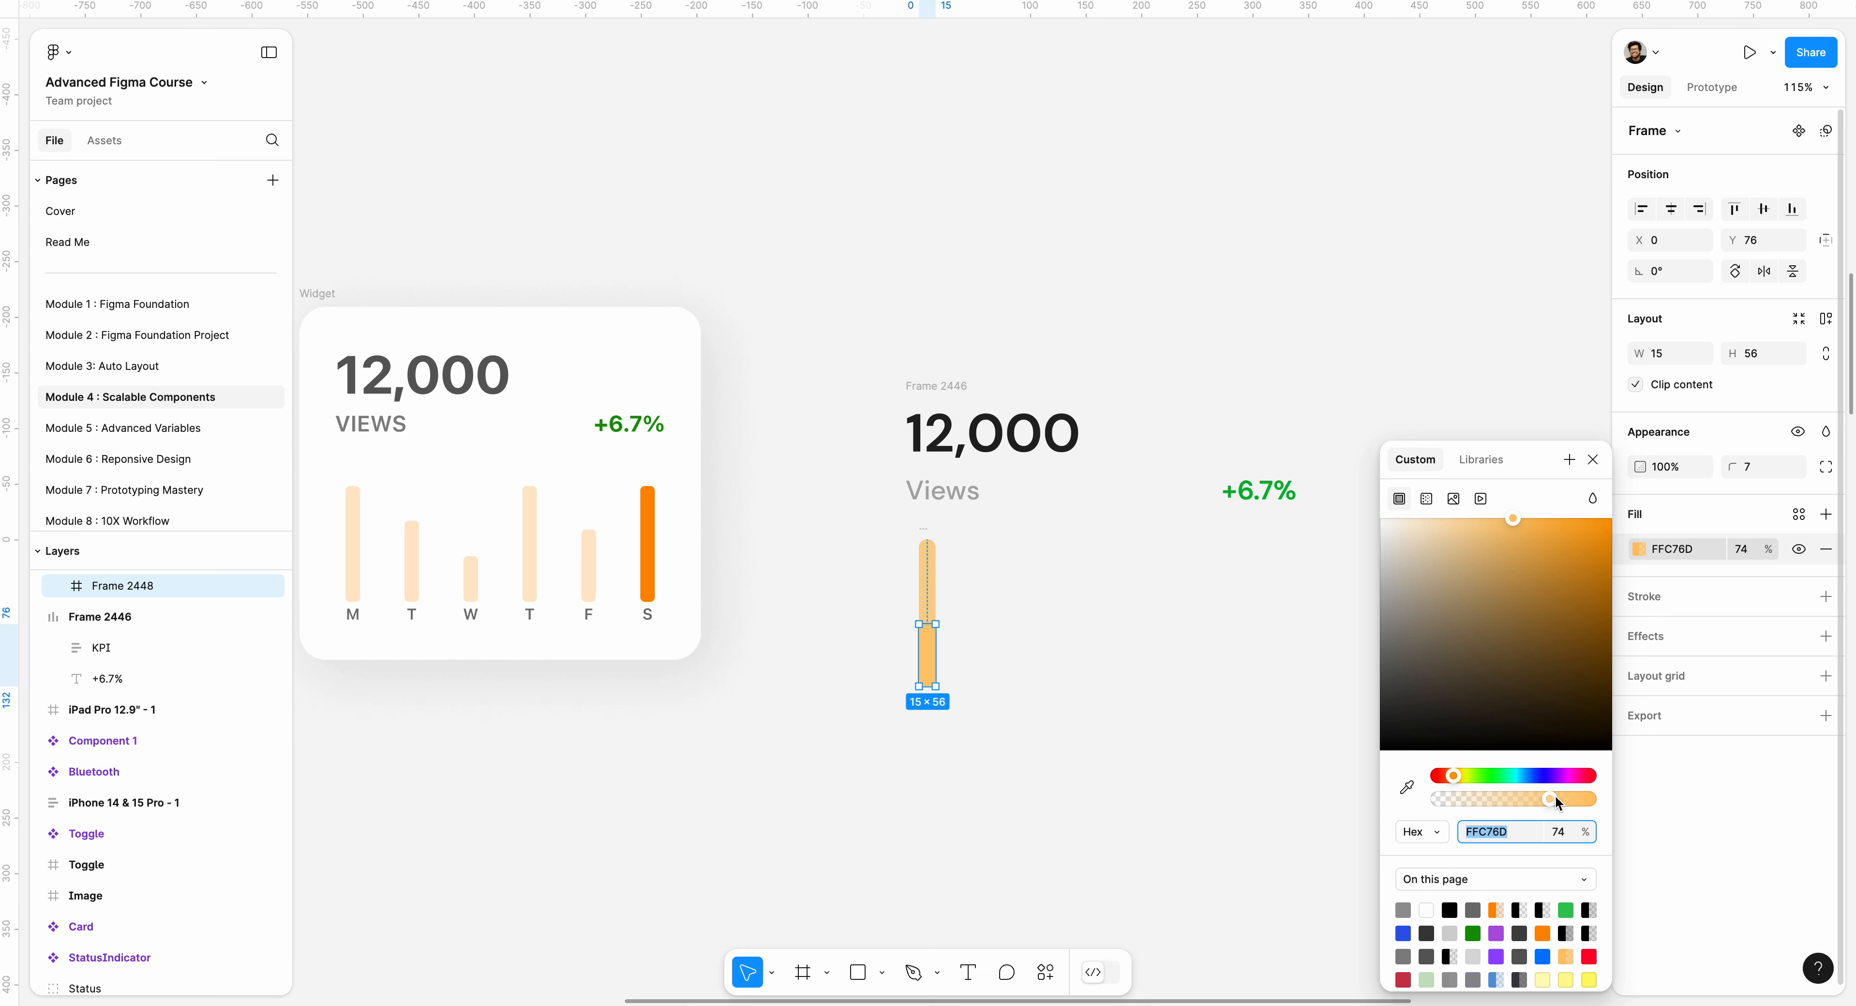
drag(1556, 798, 1623, 788)
drag(1548, 580, 1606, 519)
click(1043, 623)
Add a text layer reading "M" below the bar and set its font size to 16.
key(t)
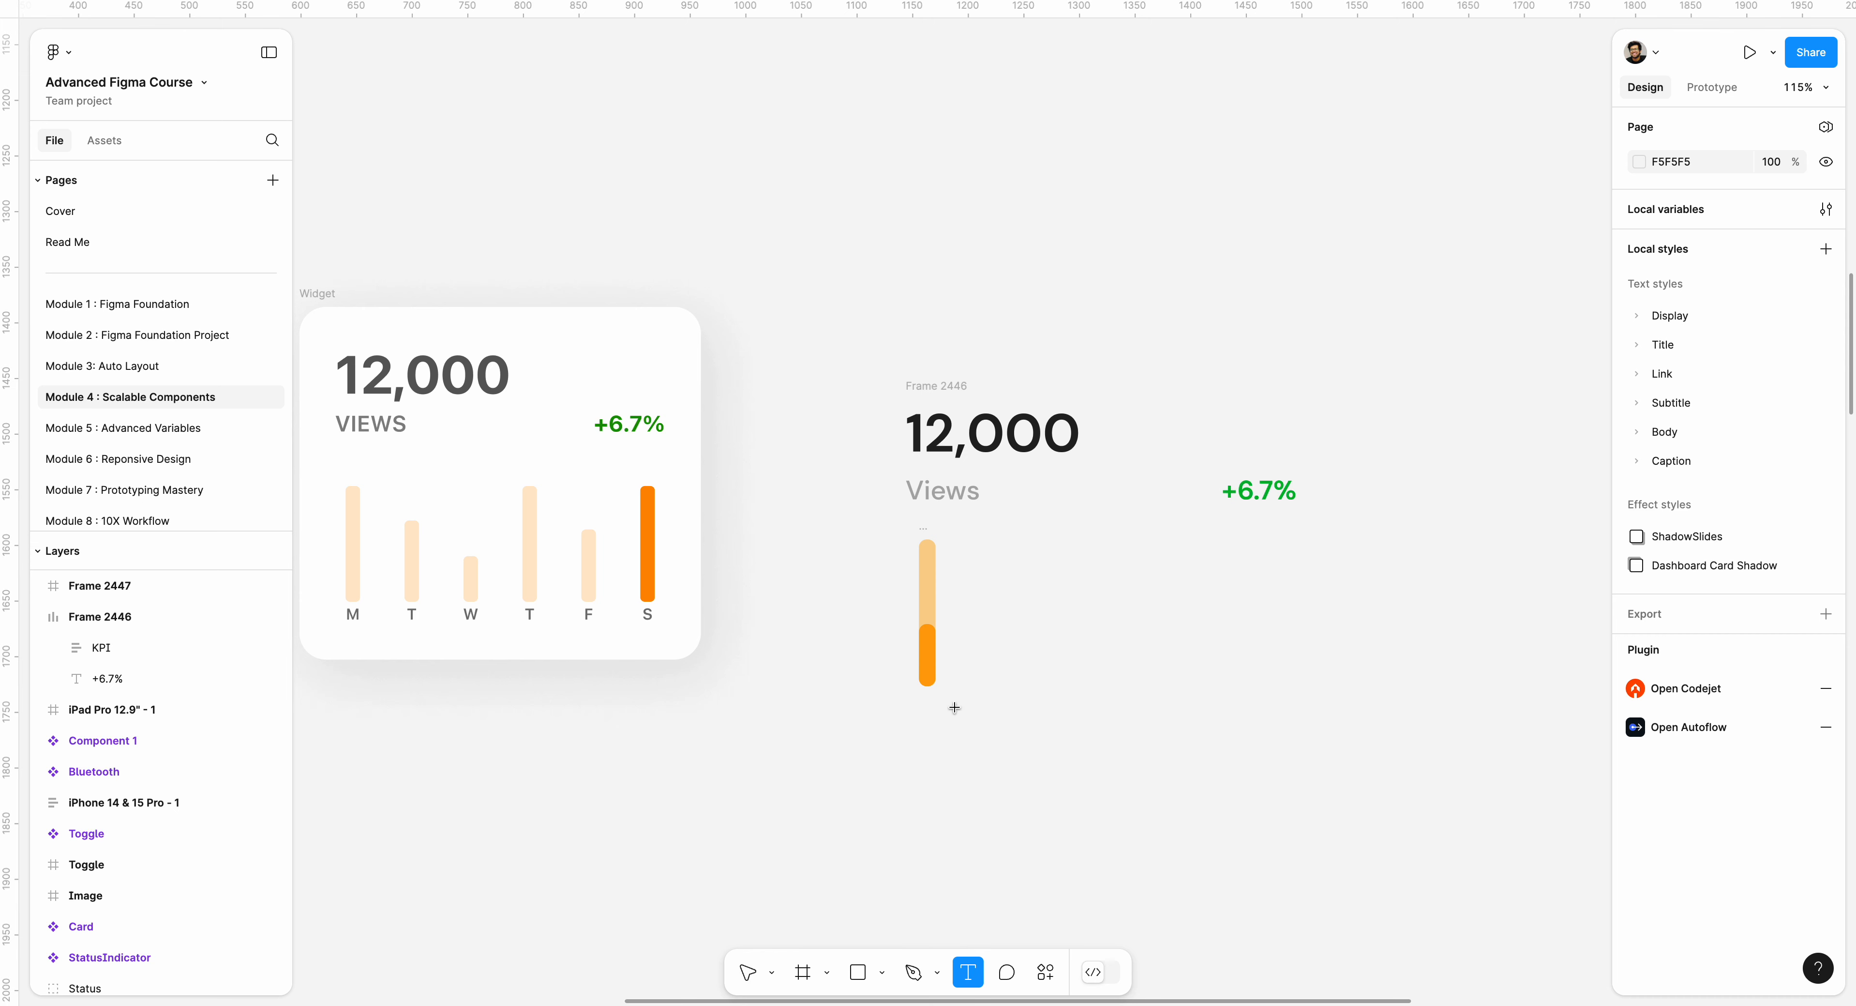
click(960, 709)
text(M)
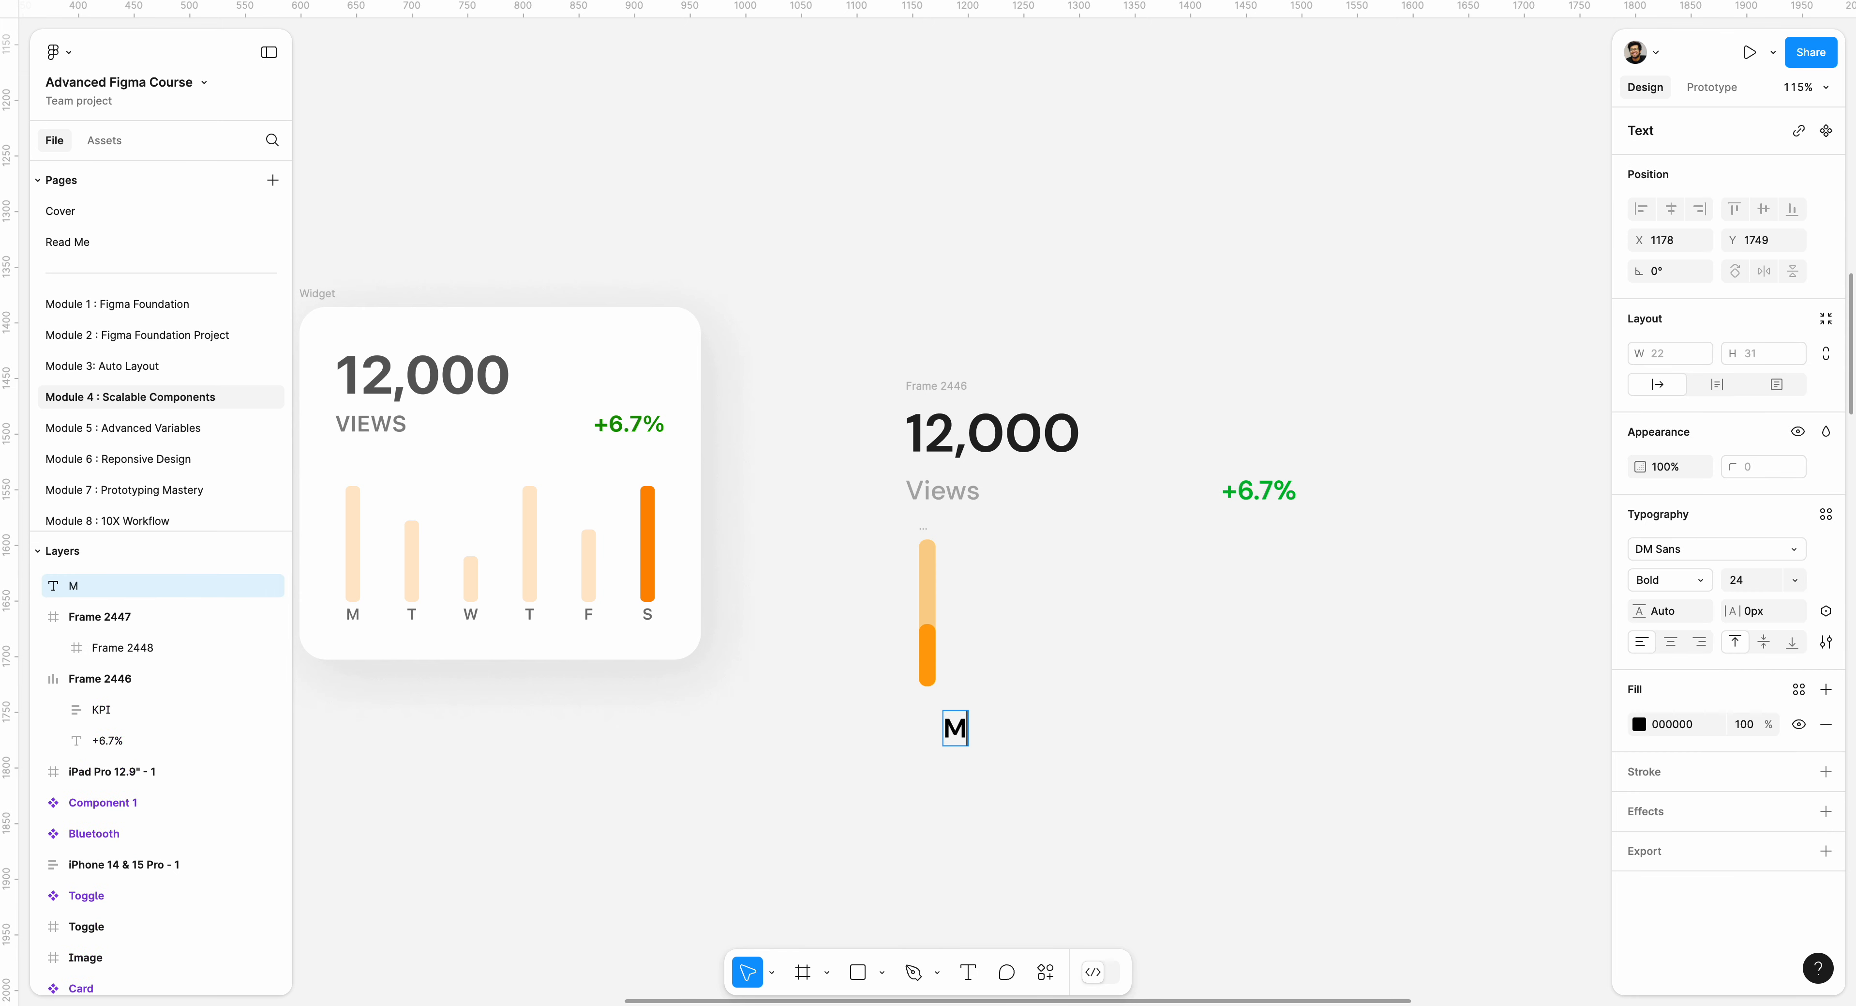
double_click(958, 732)
click(1750, 584)
text(16)
key(Return)
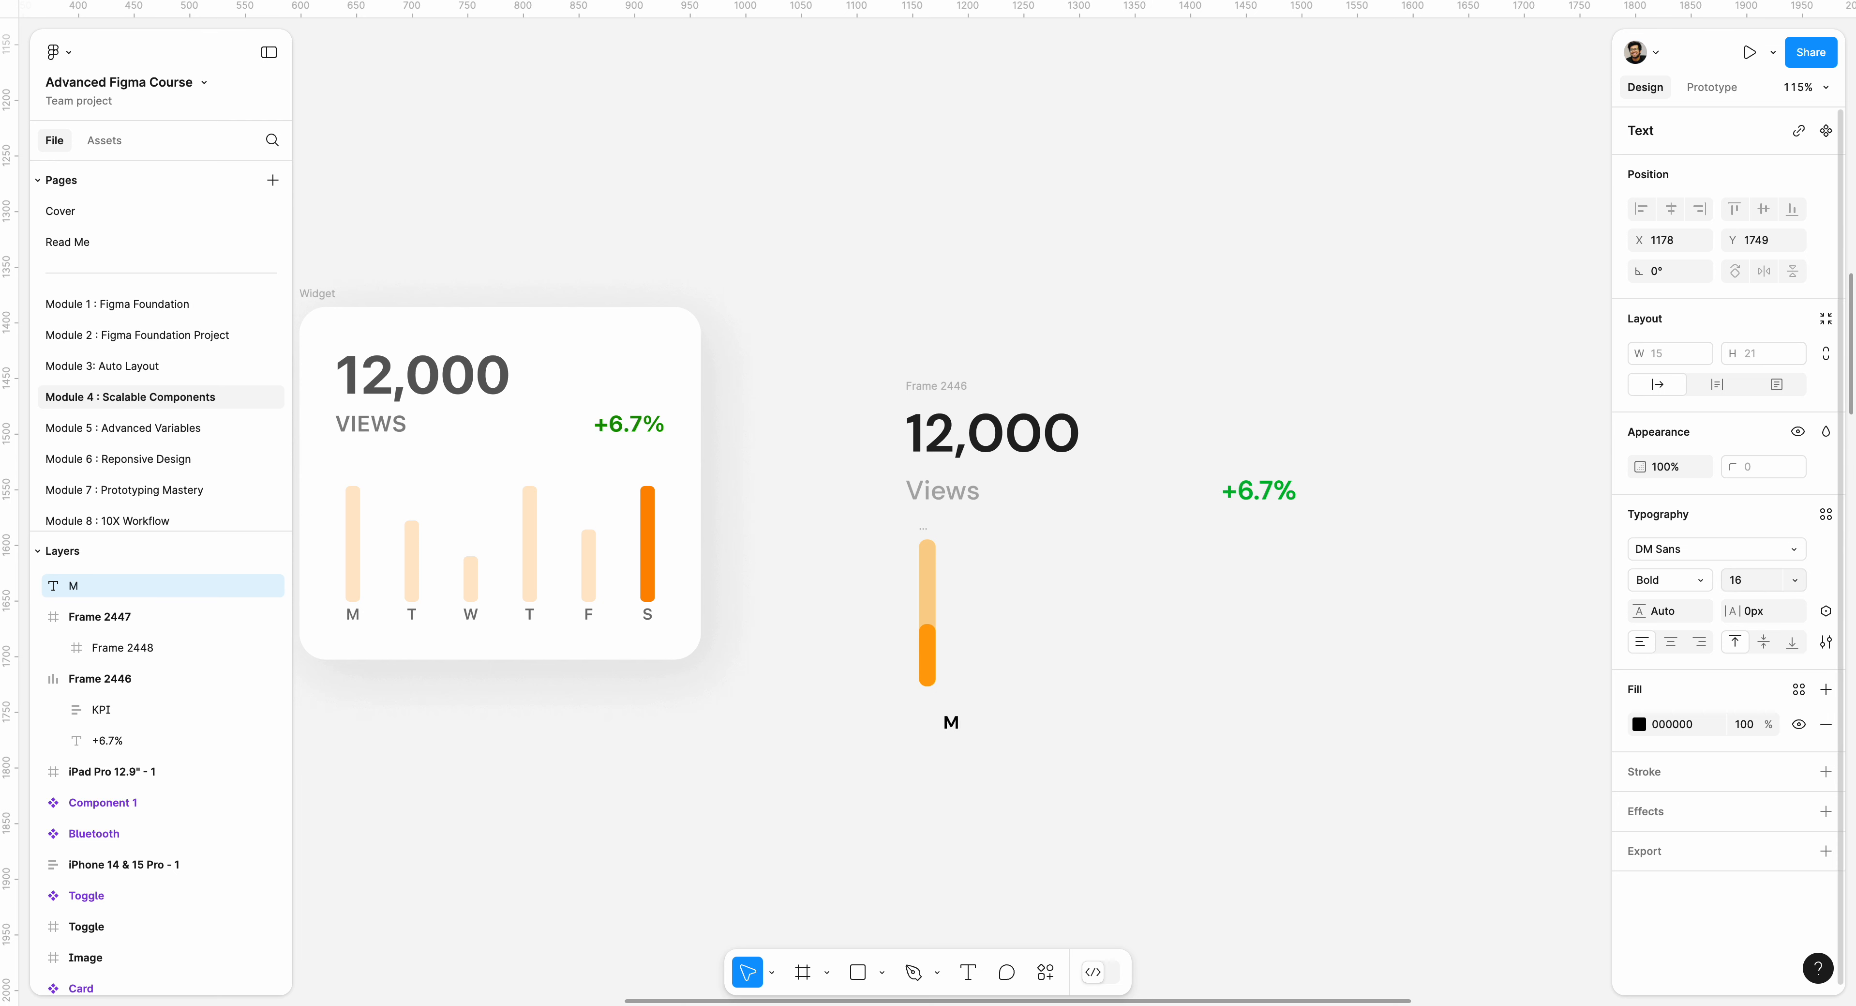
key(Escape)
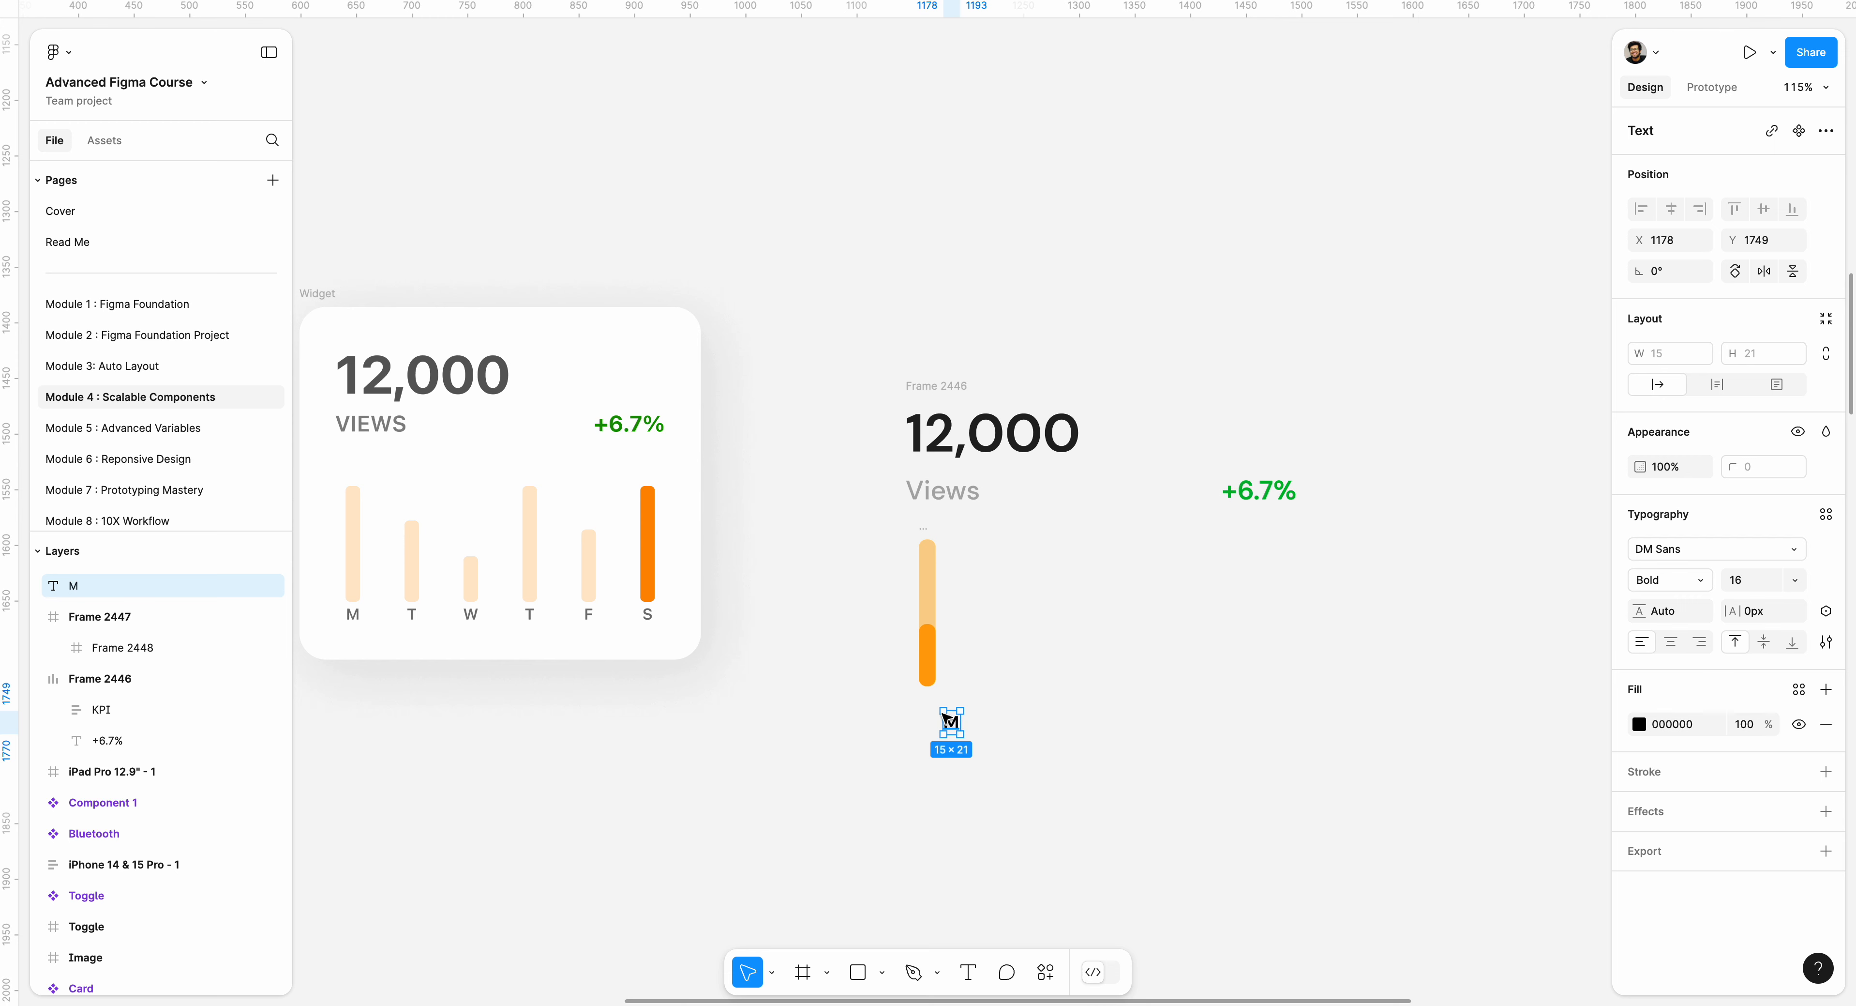
Place the M label directly under the bar and combine both in a vertical auto layout frame with a spacing of 6.
drag(947, 719, 922, 702)
drag(896, 519, 937, 704)
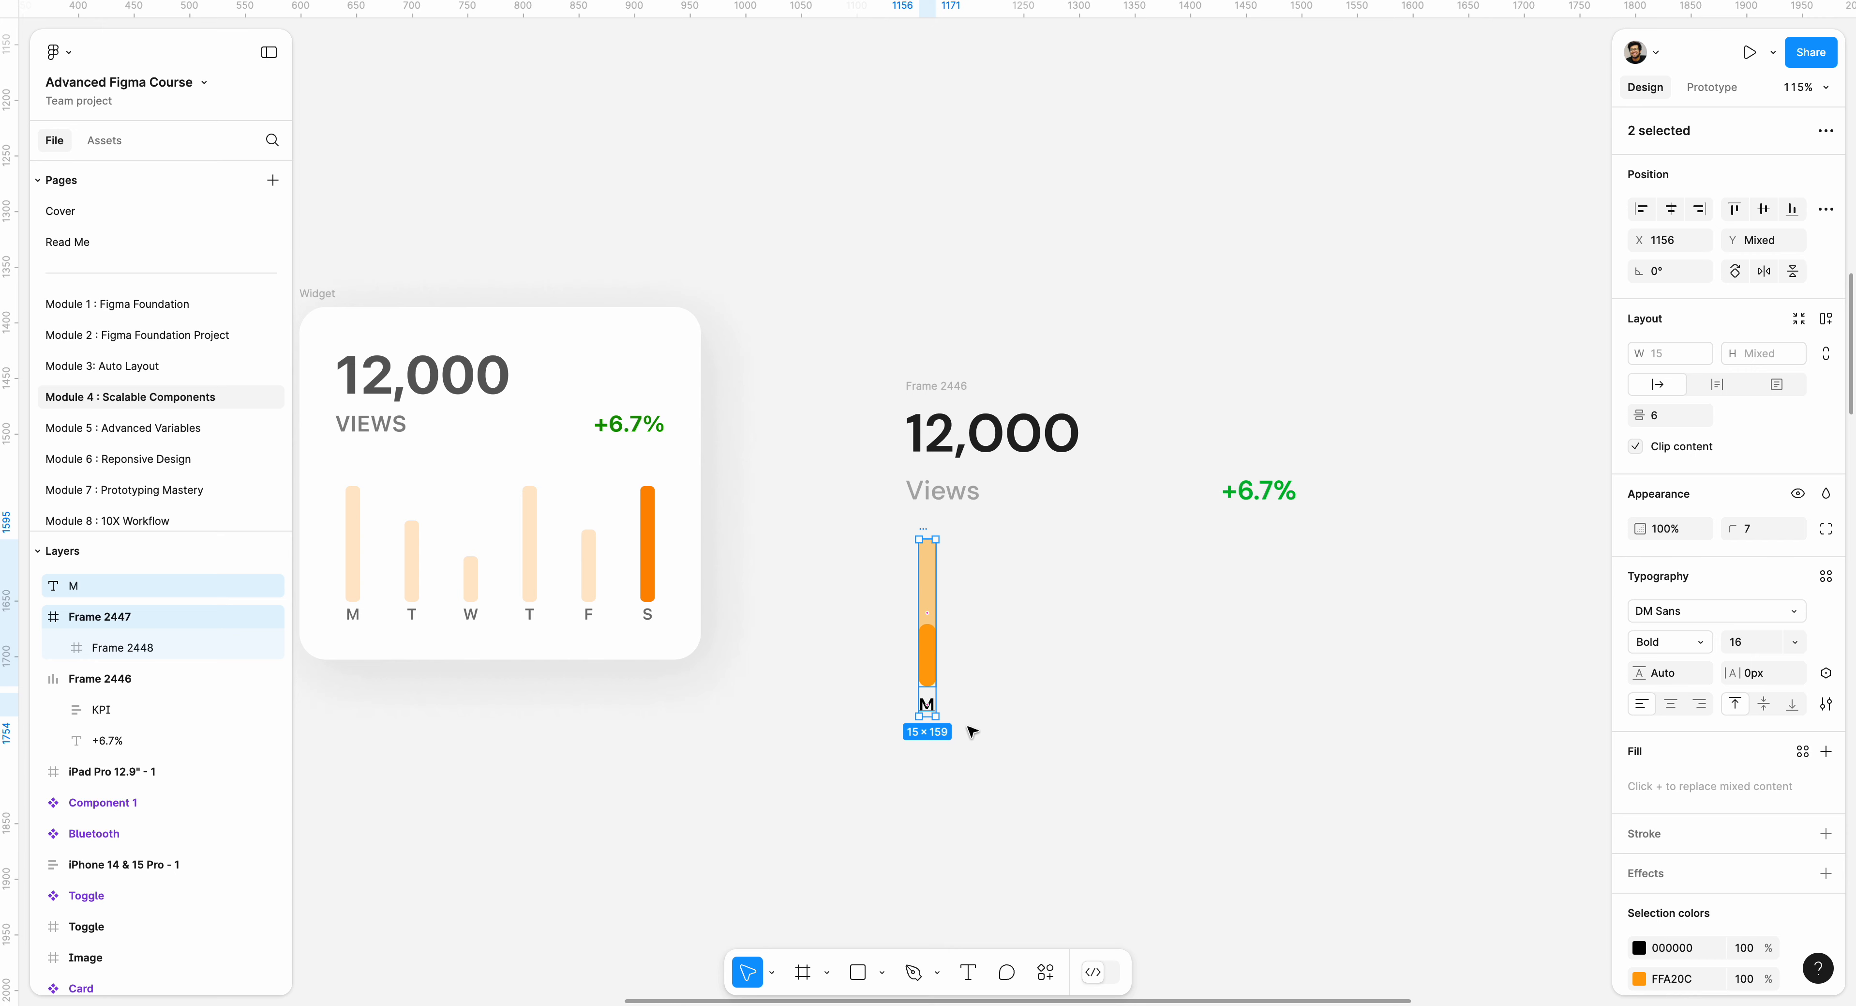
key(shift+a)
drag(911, 614, 1003, 622)
click(997, 608)
click(928, 617)
key(super+z)
click(886, 544)
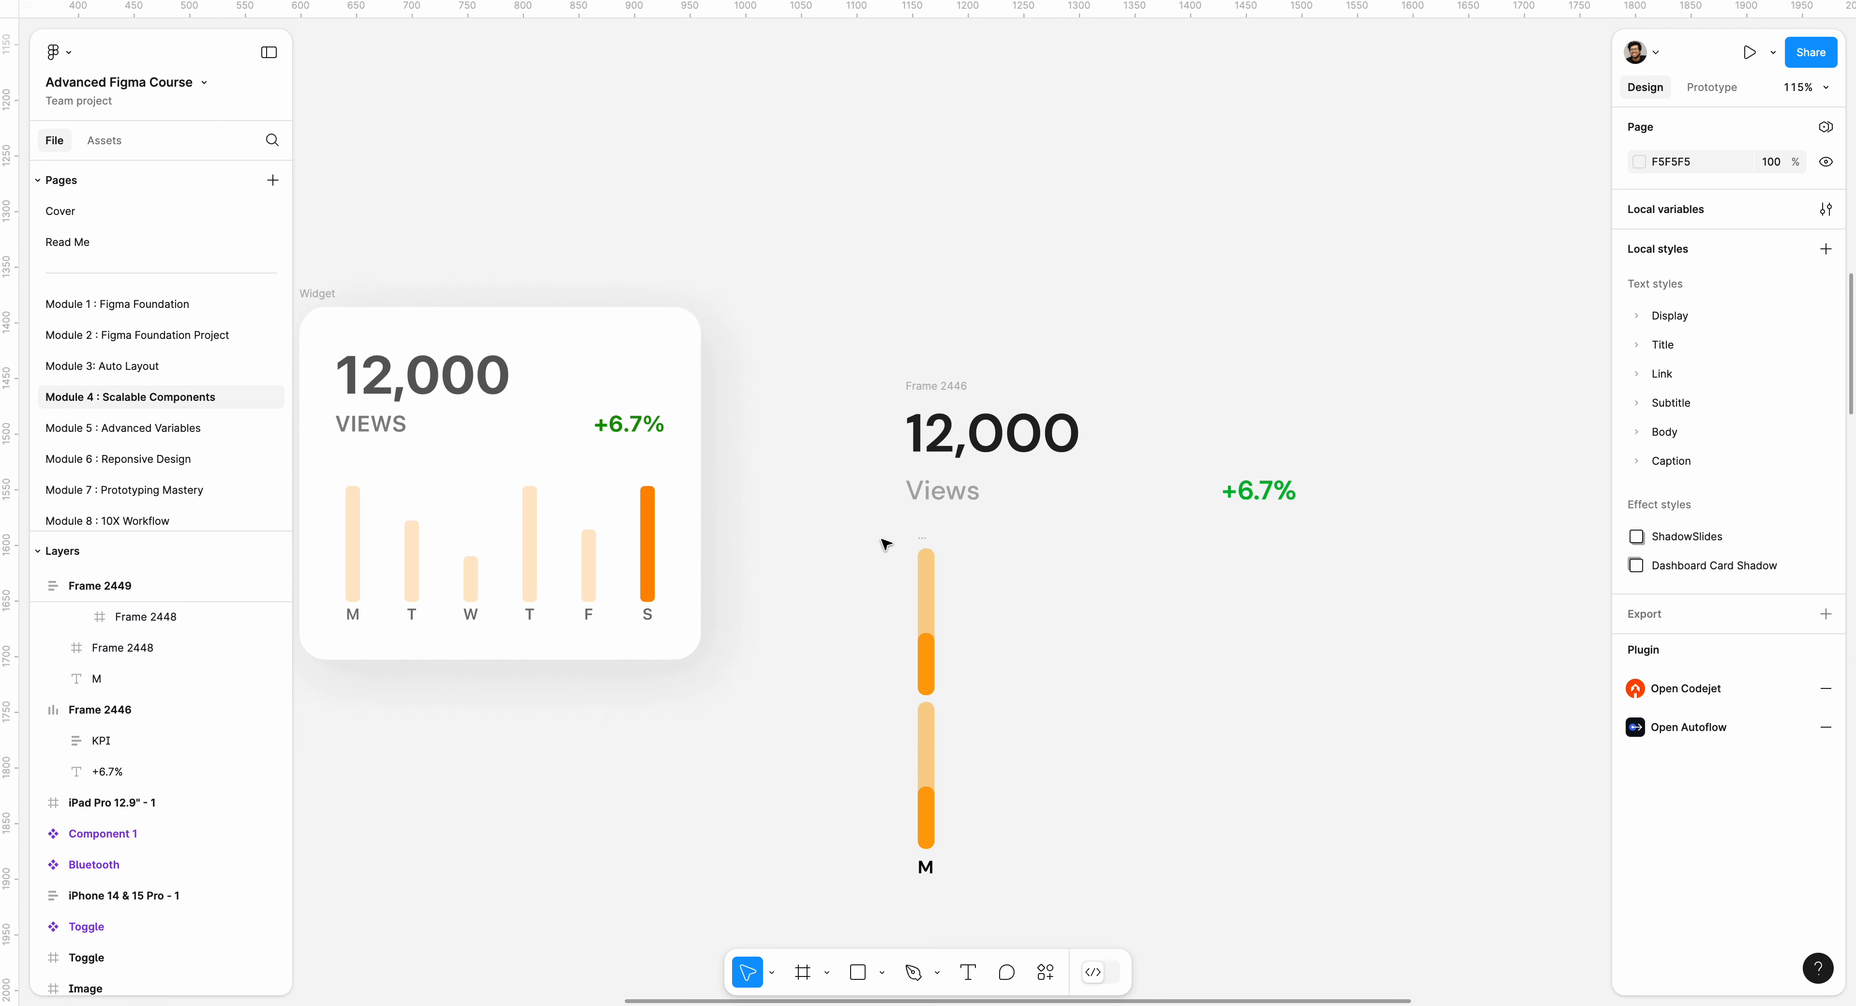
key(super+z)
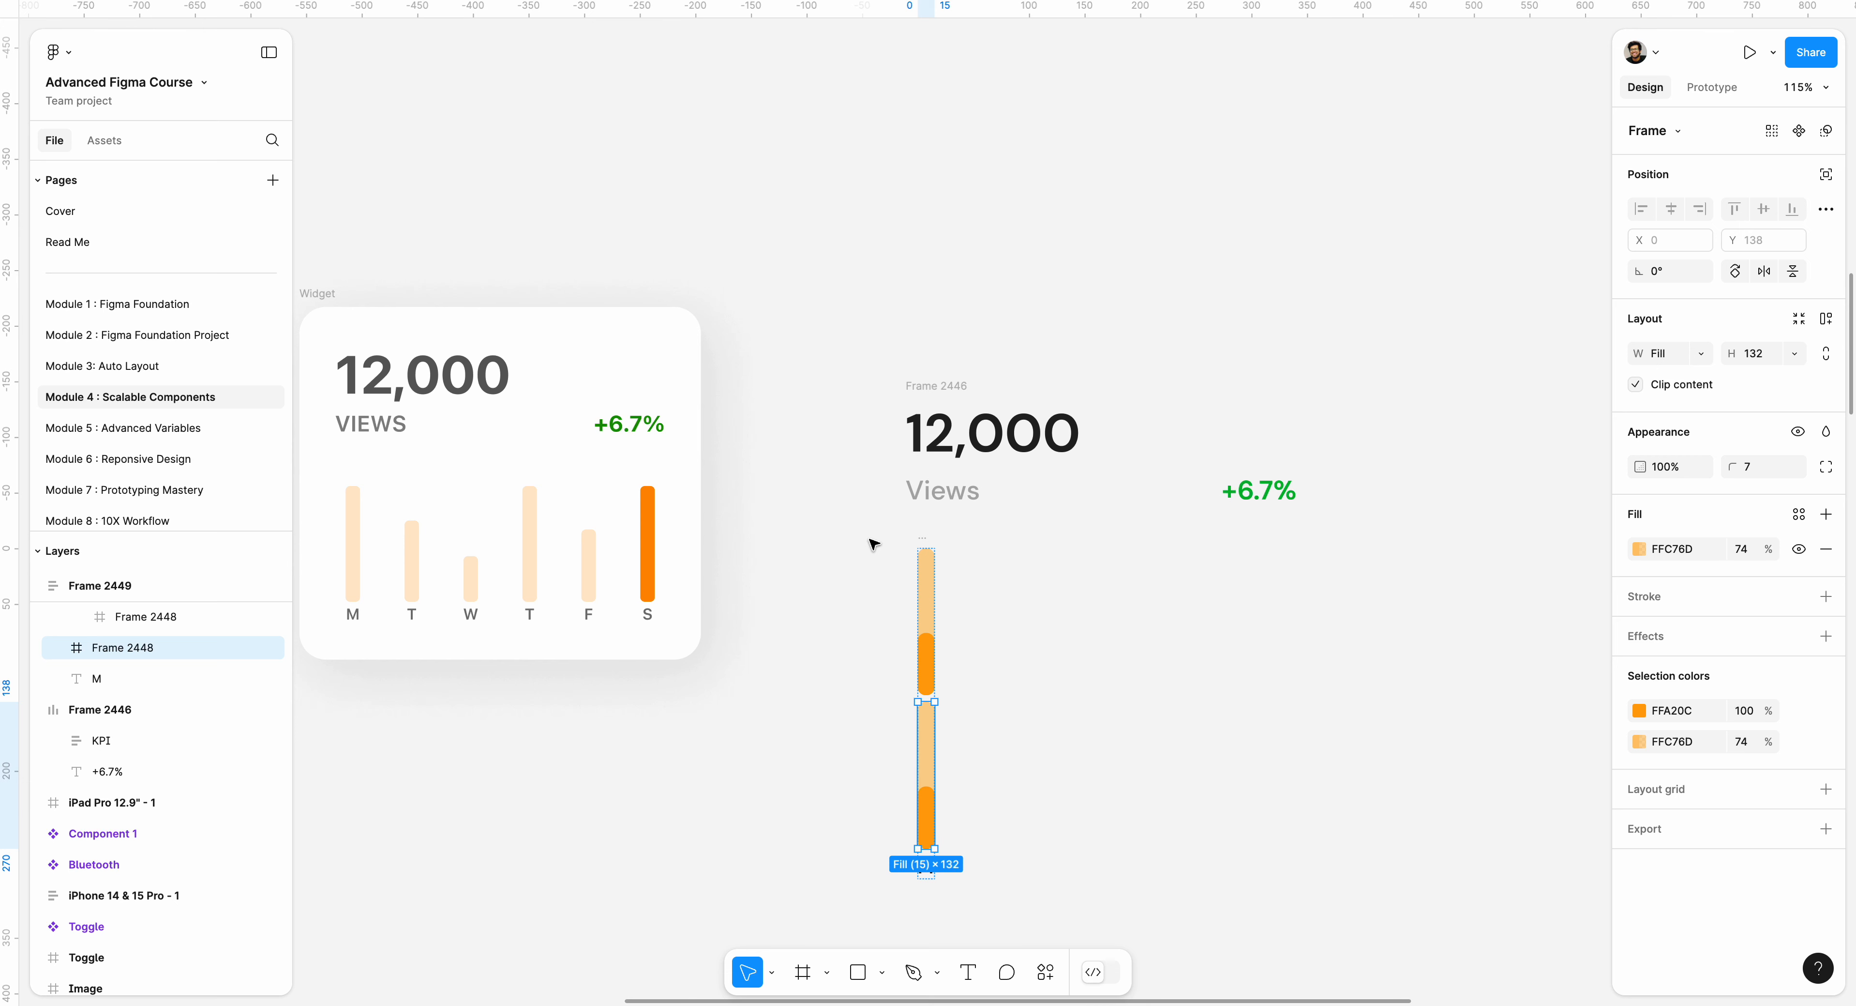
key(super+z)
click(854, 537)
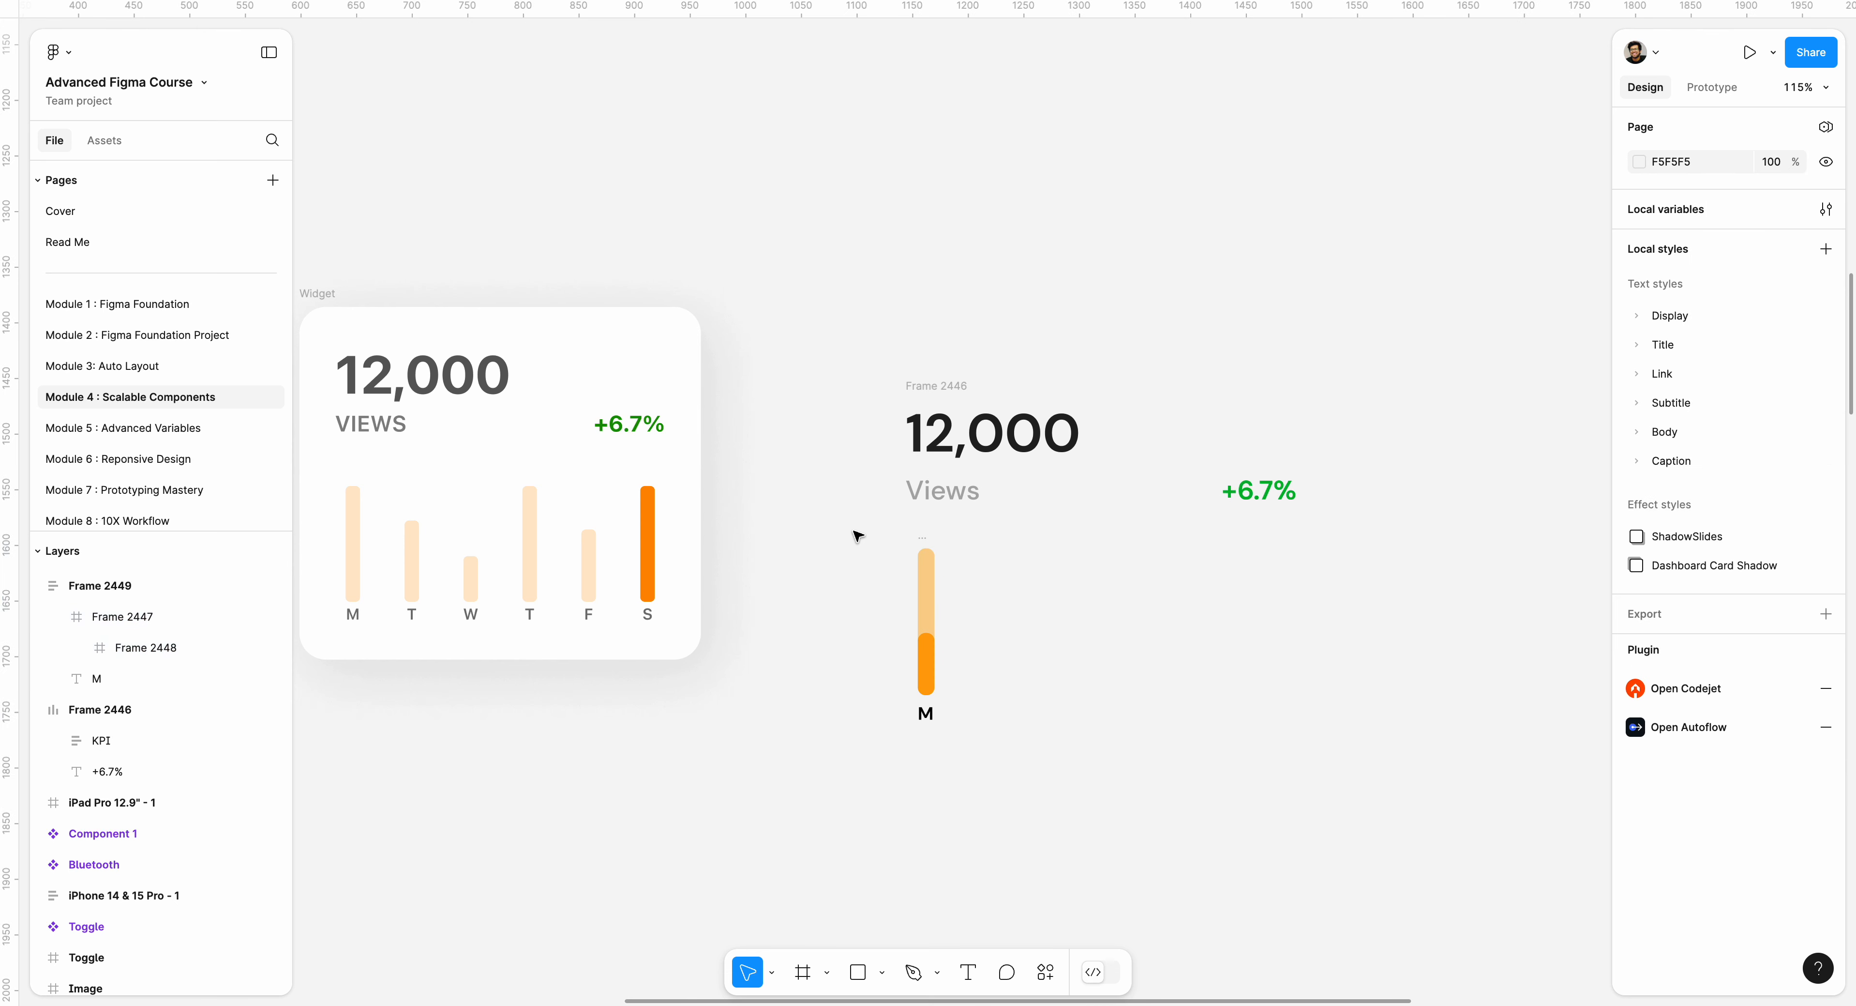
Duplicate the labelled bar column three times in a row, with evenly spaced copies 55 apart.
drag(855, 531, 999, 753)
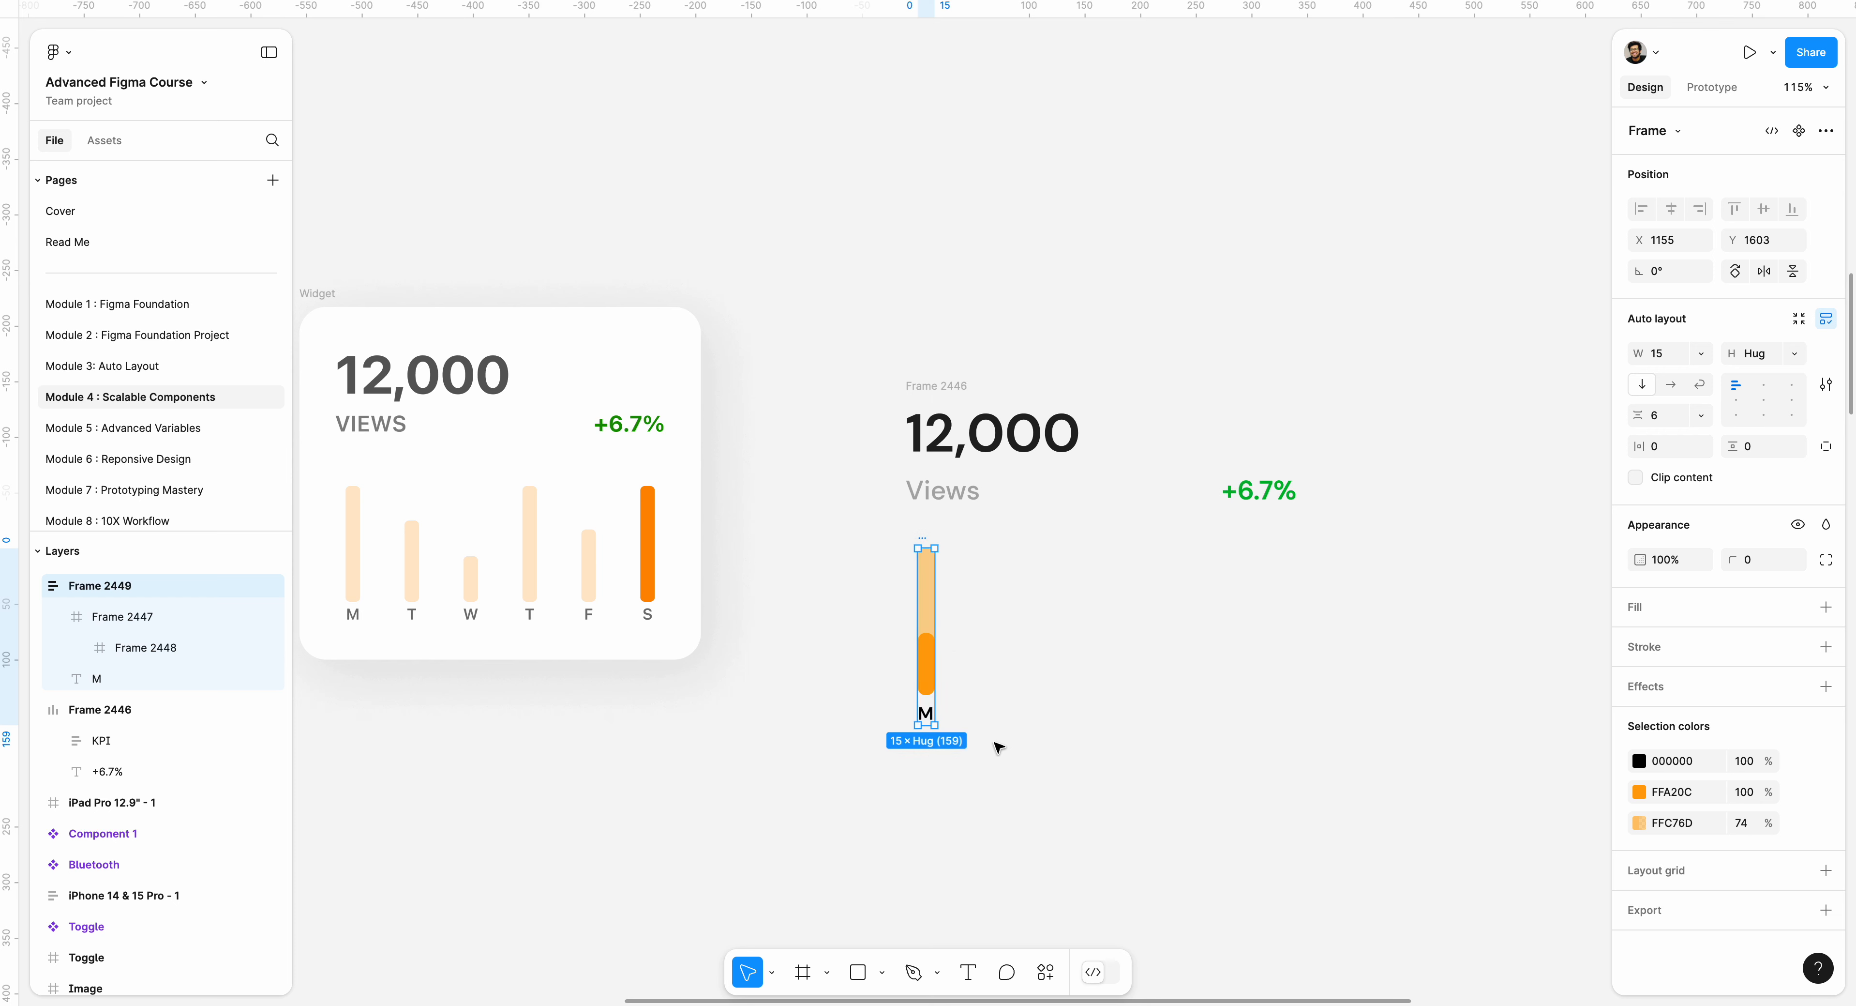
key(super+d)
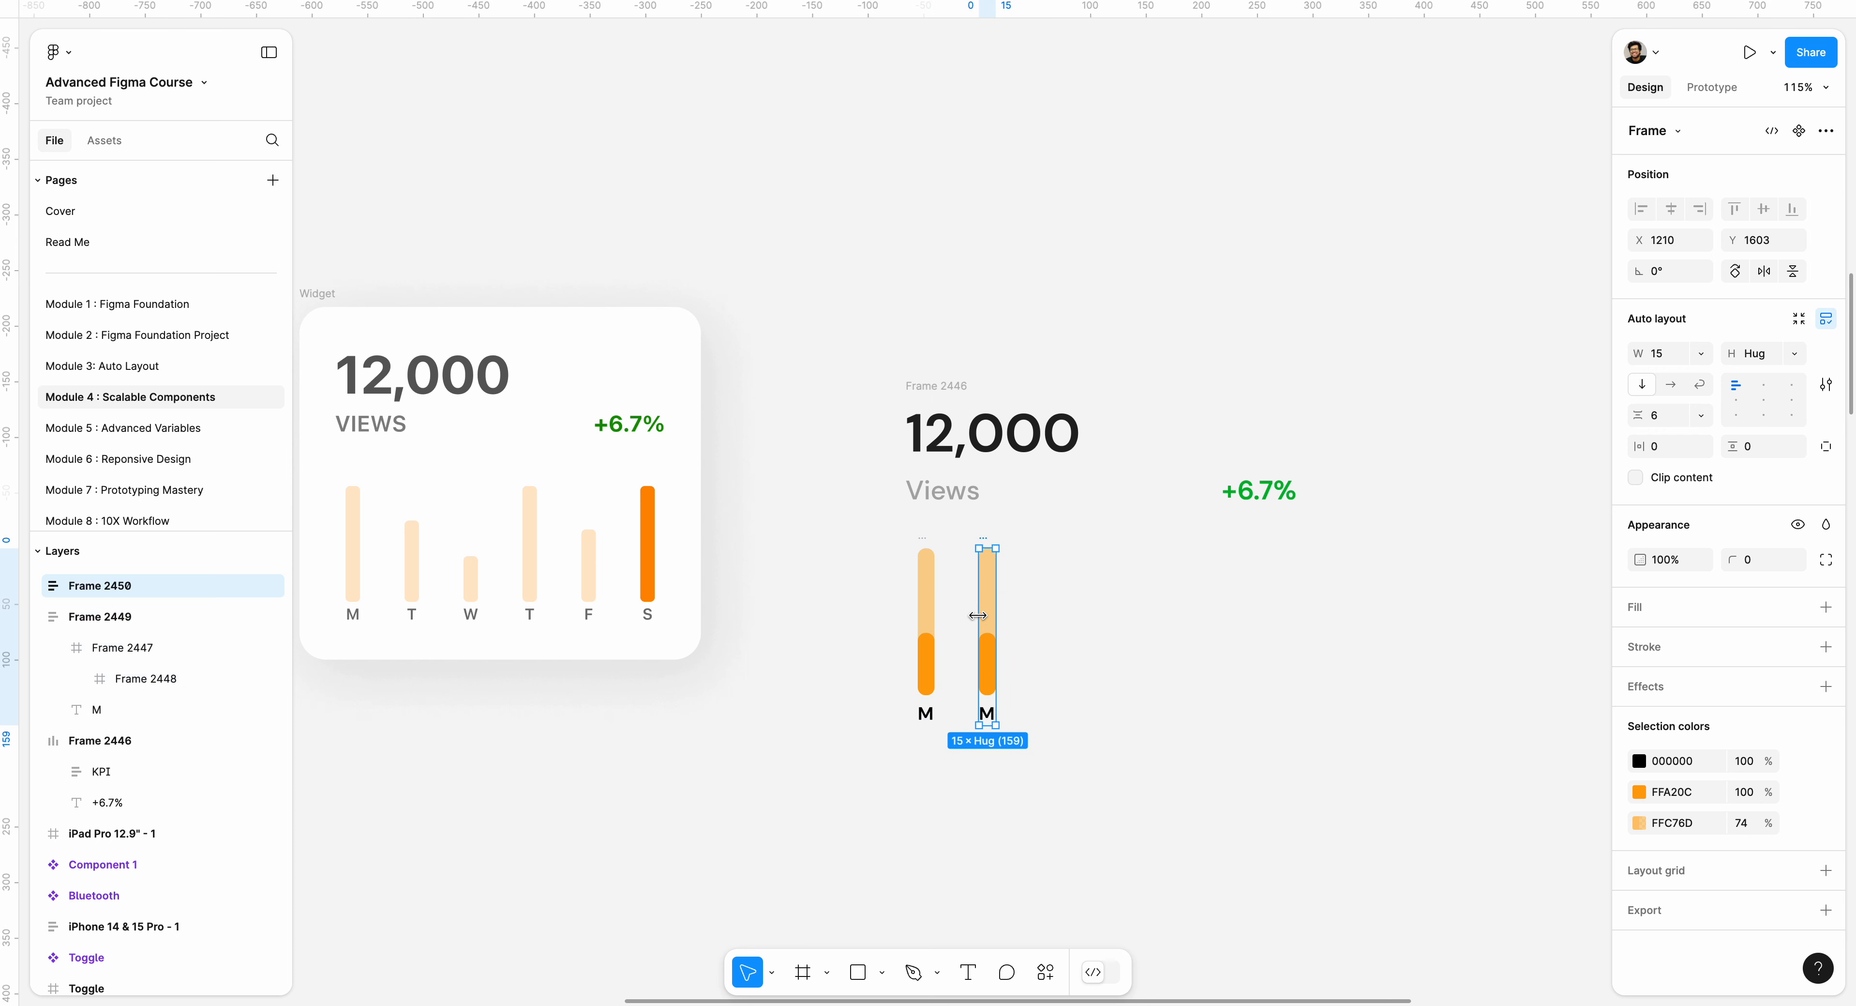
key(super+d)
key(super+d)
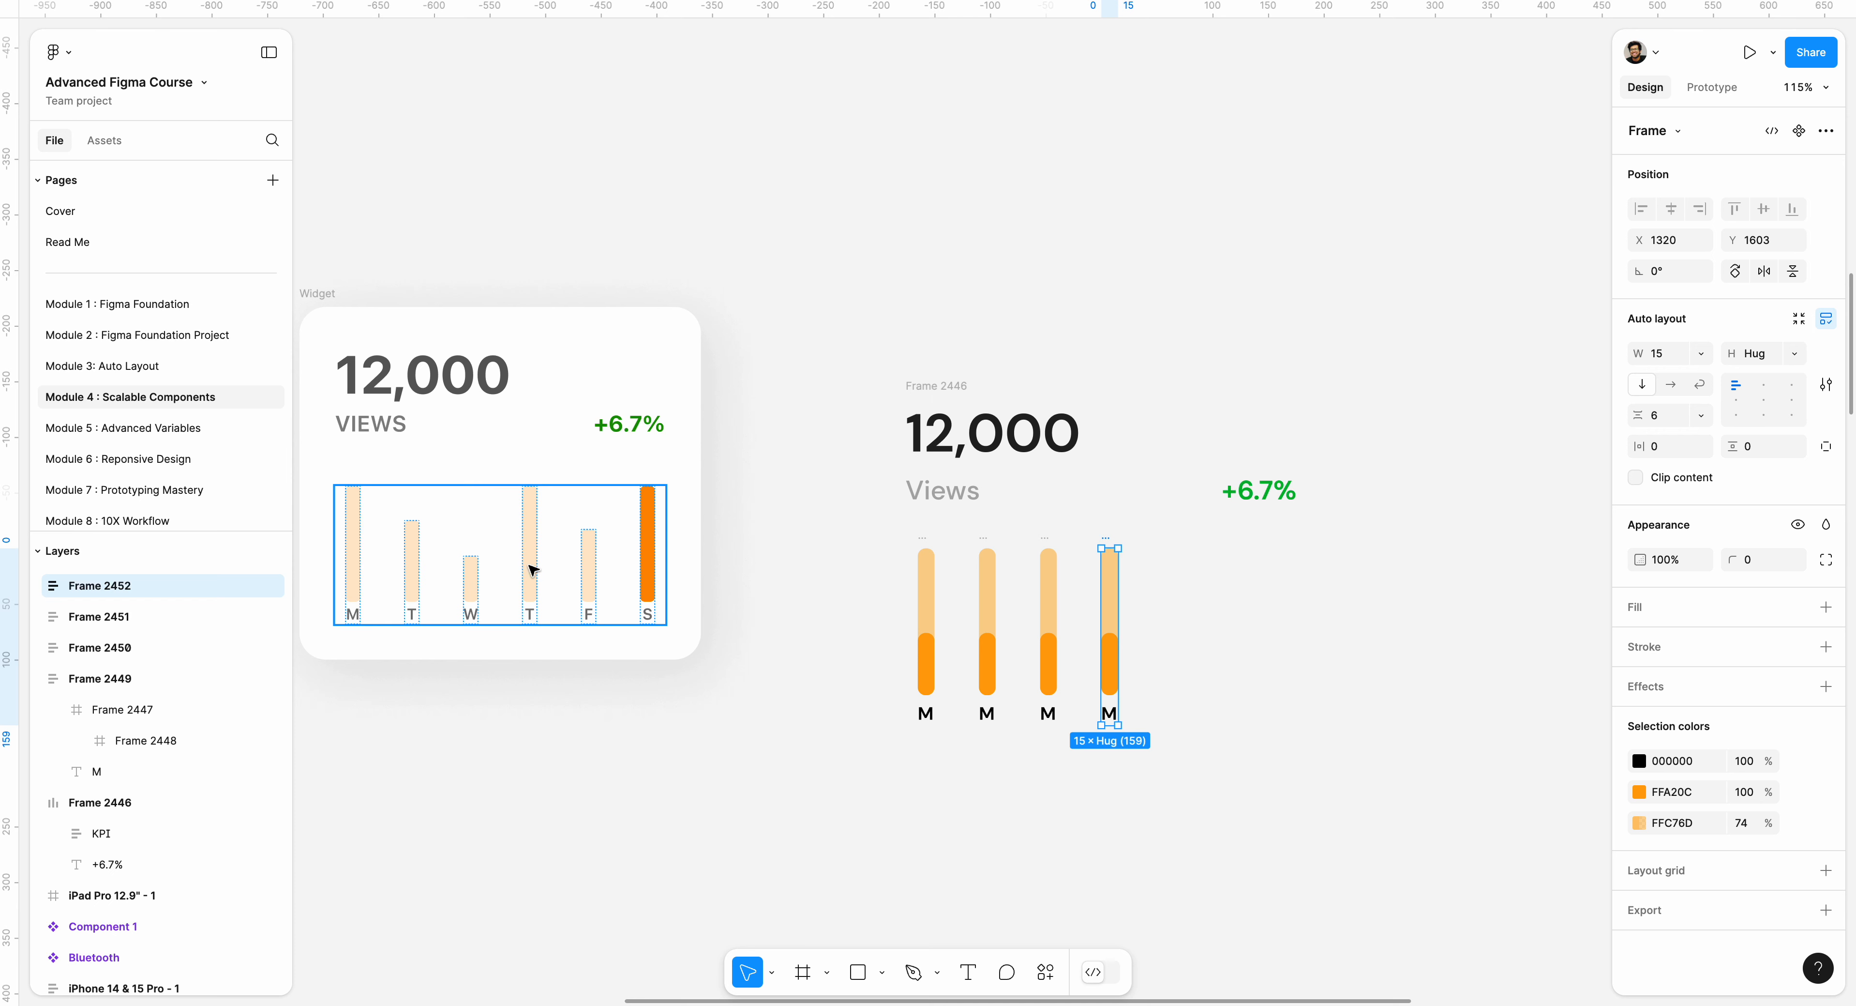
click(1254, 617)
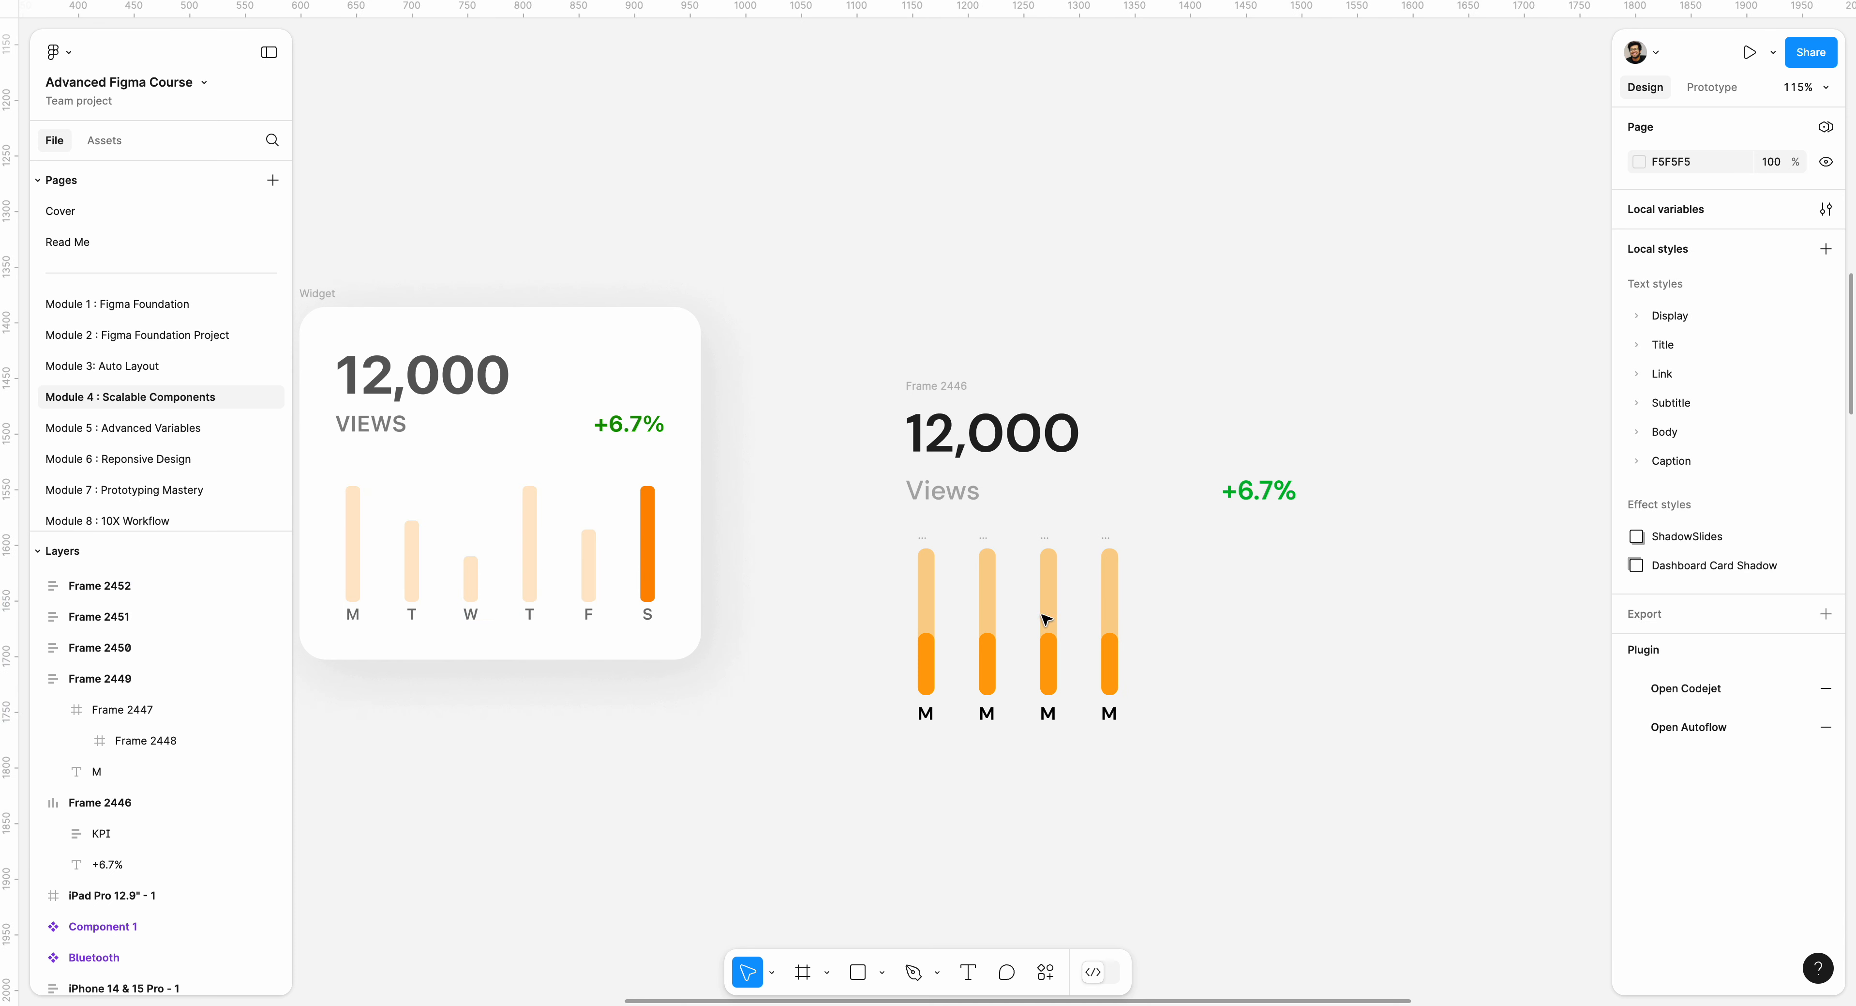
click(1110, 614)
drag(1110, 614, 1248, 626)
key(ctrl+z)
click(1161, 742)
drag(1197, 754, 1001, 768)
click(1023, 765)
key(ctrl+z)
key(ctrl+z)
click(1180, 737)
Duplicate the fourth bar column twice more to complete a row of six columns spaced 40 apart.
drag(1091, 535, 1157, 753)
key(ctrl+d)
key(ctrl+d)
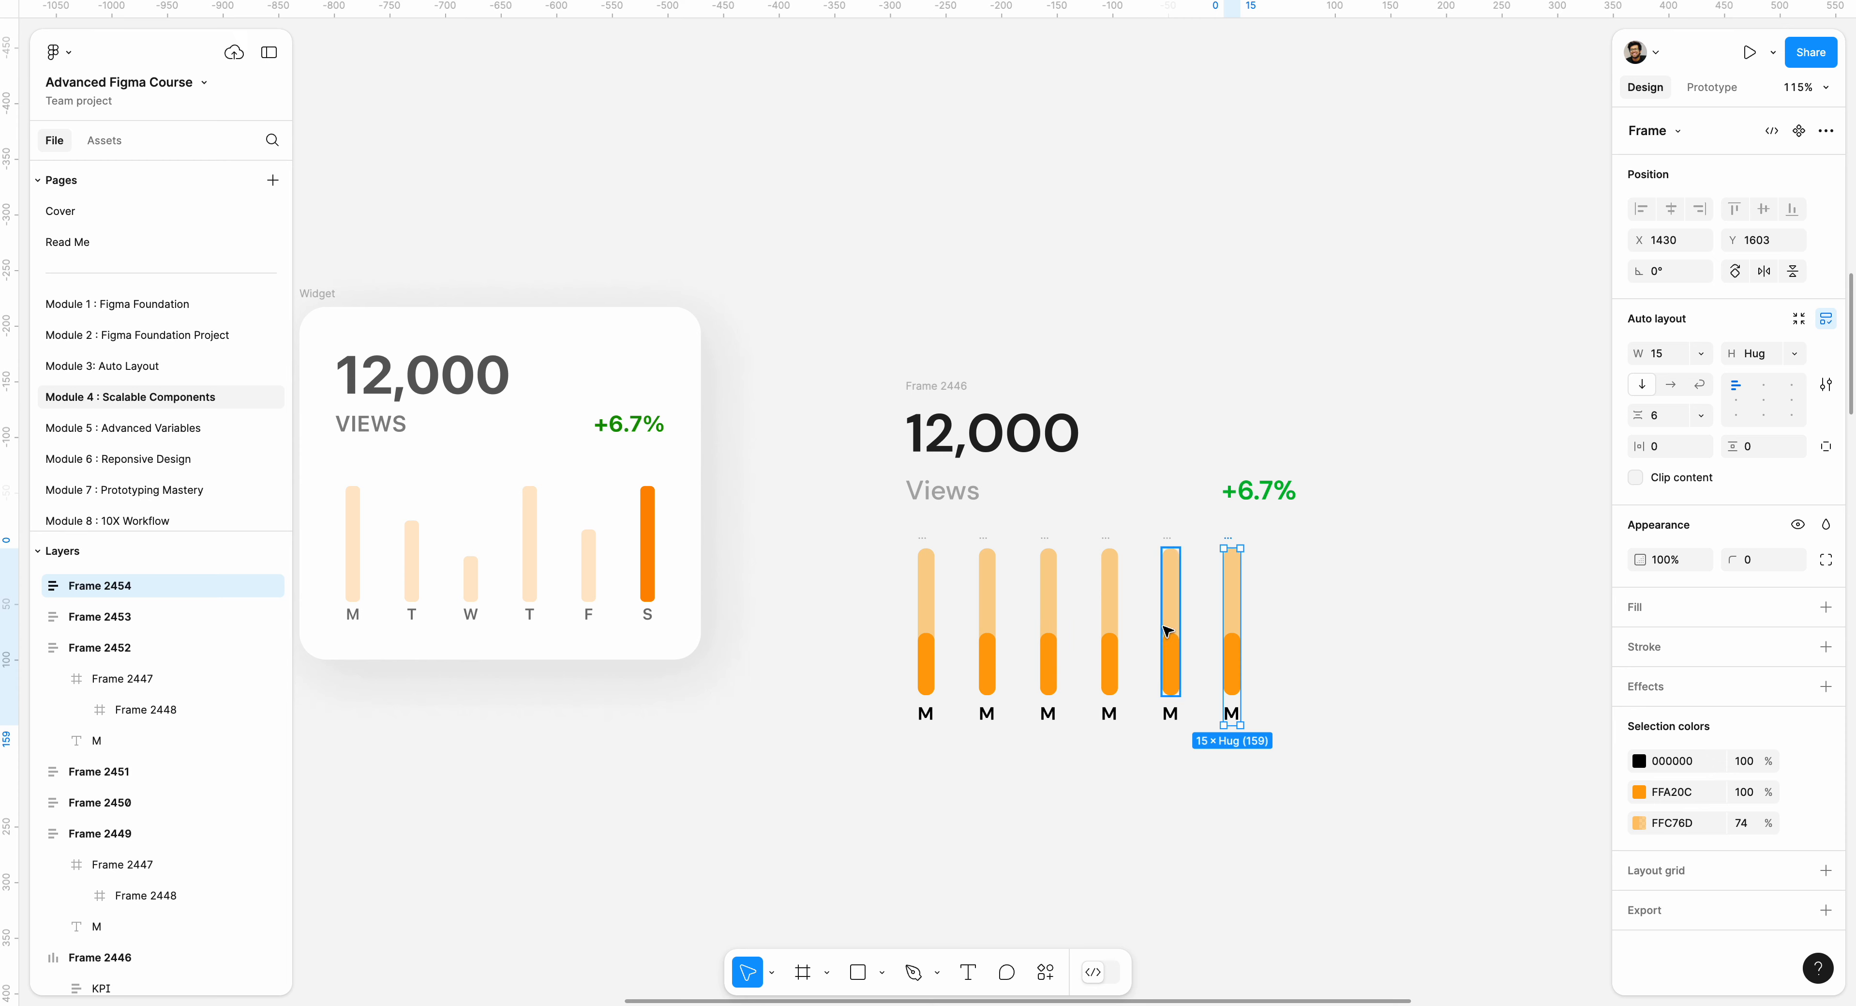
click(1248, 609)
drag(851, 542, 1356, 798)
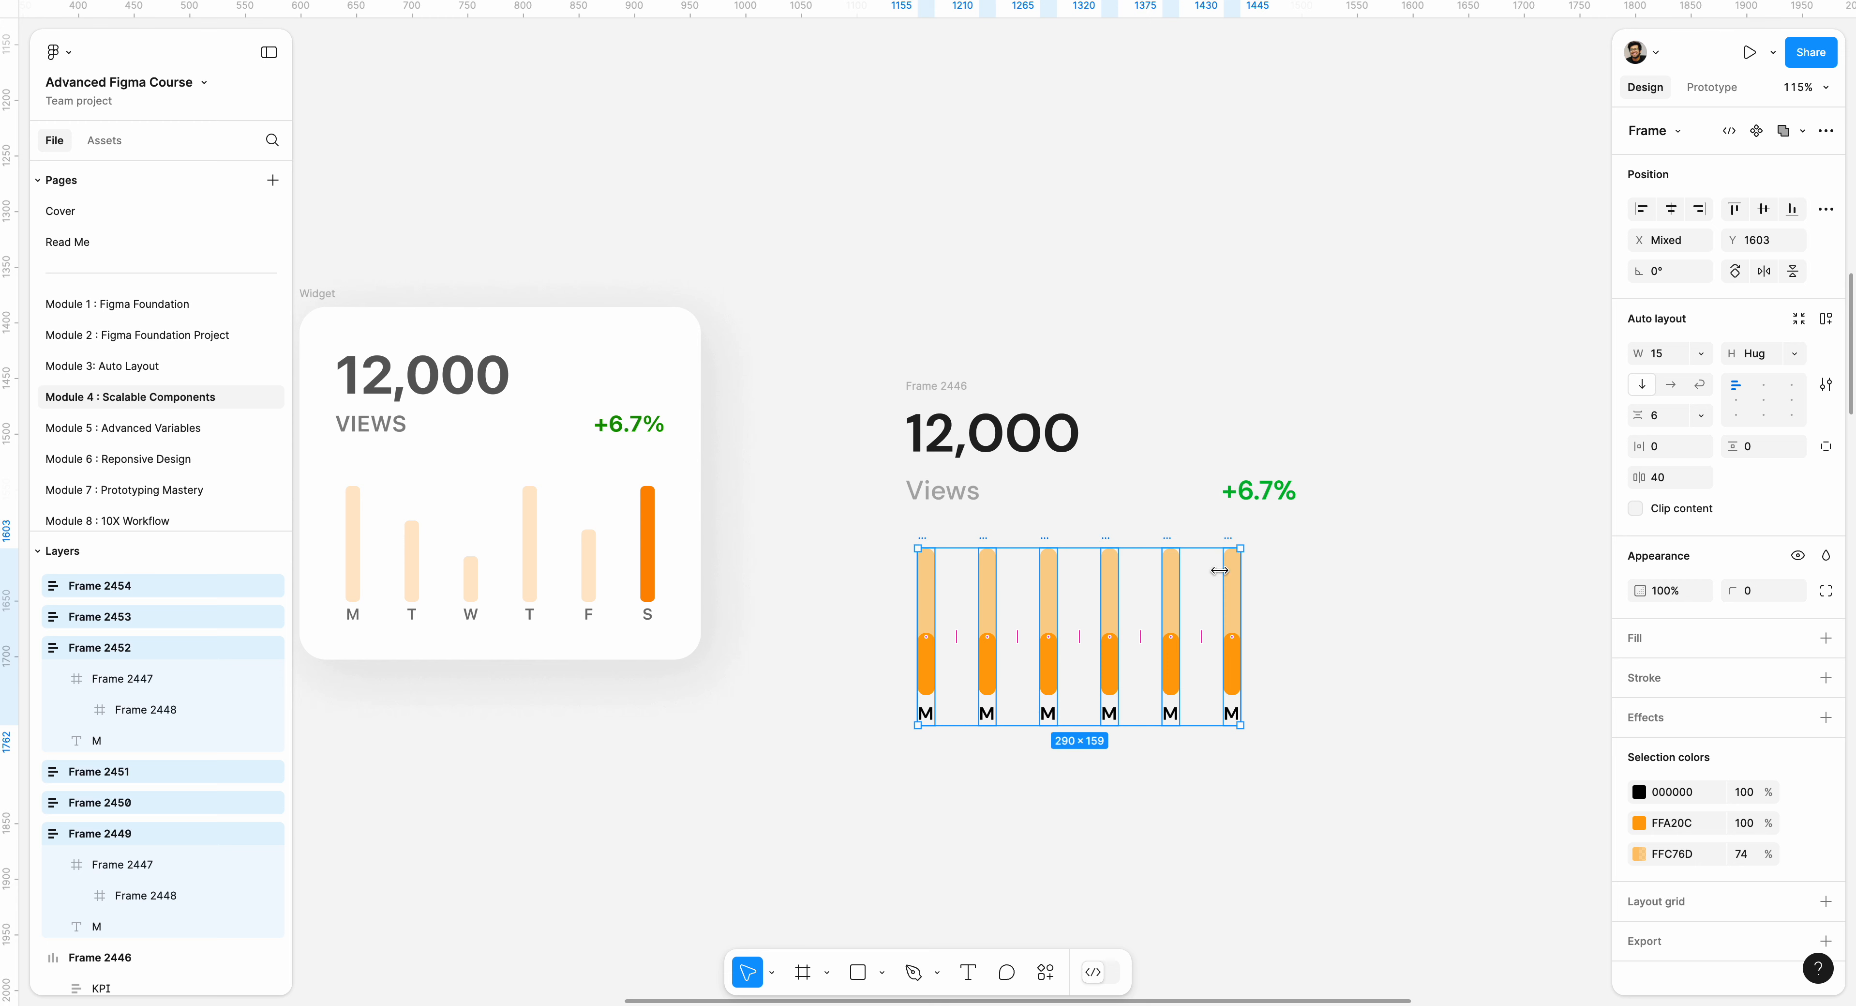
click(1378, 571)
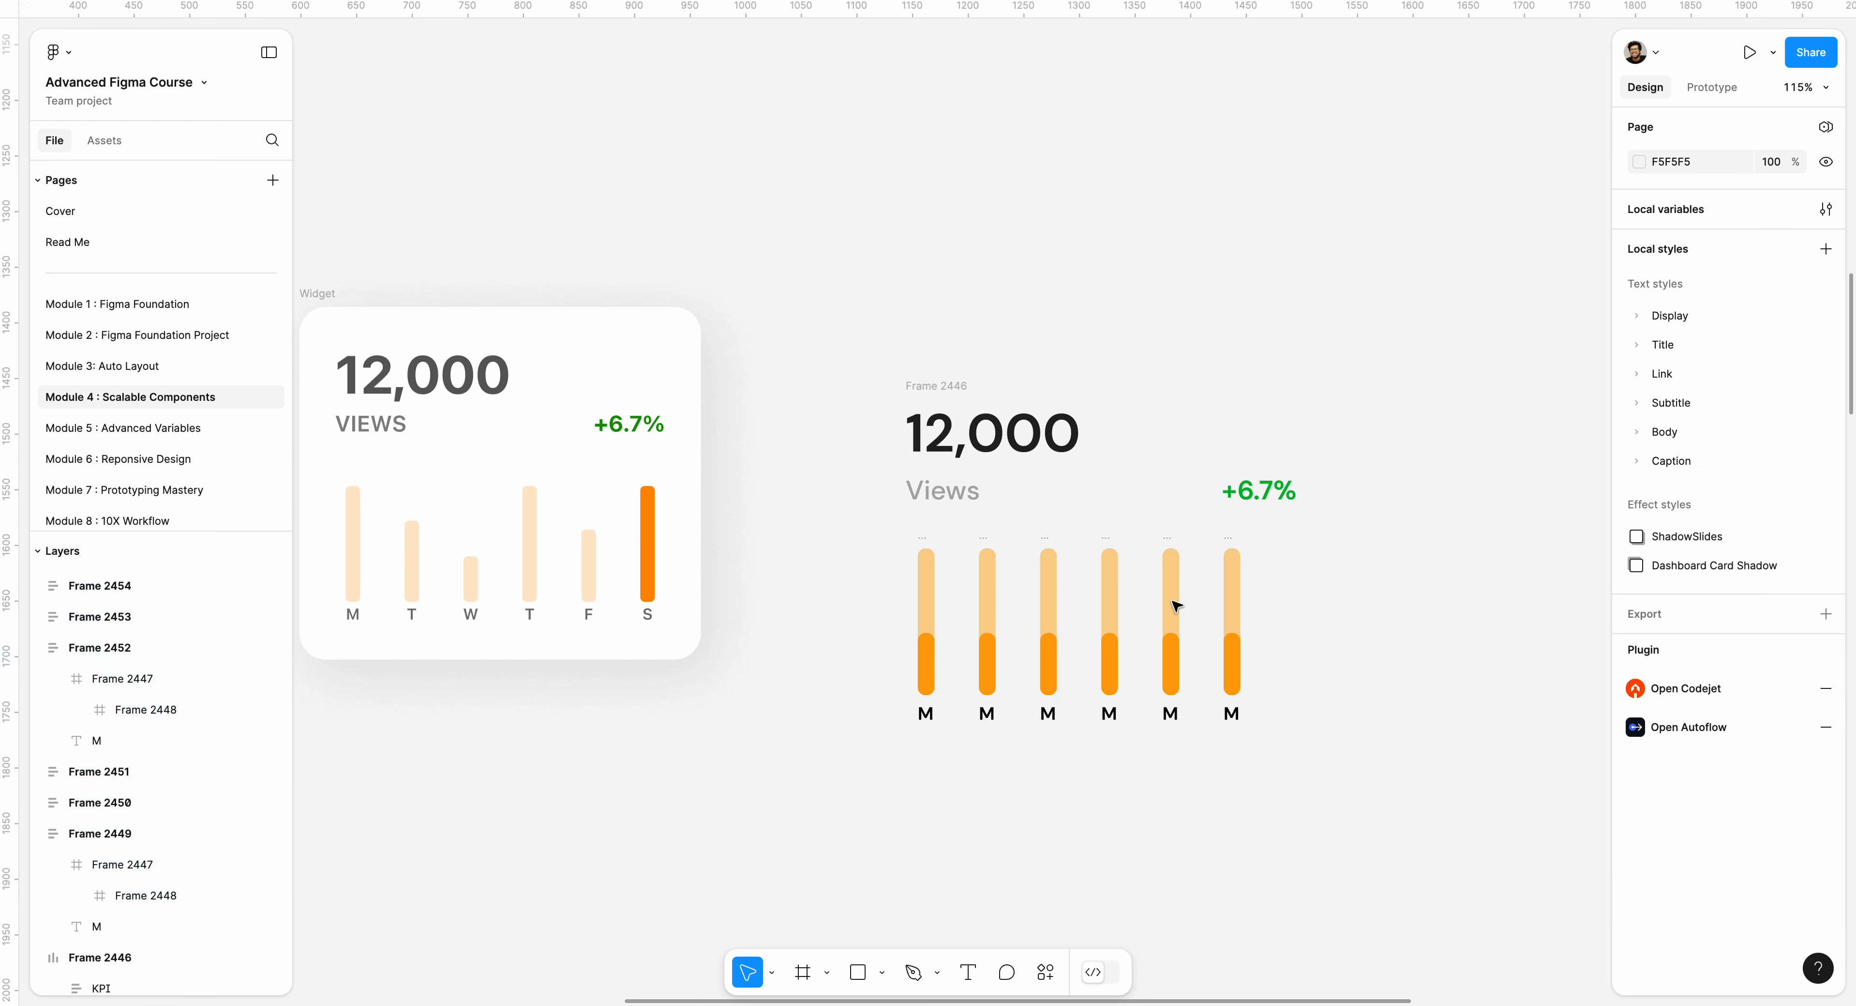
Combine the six bar columns in a horizontal auto layout frame 320 wide with Auto spacing between the columns.
drag(857, 541, 1421, 814)
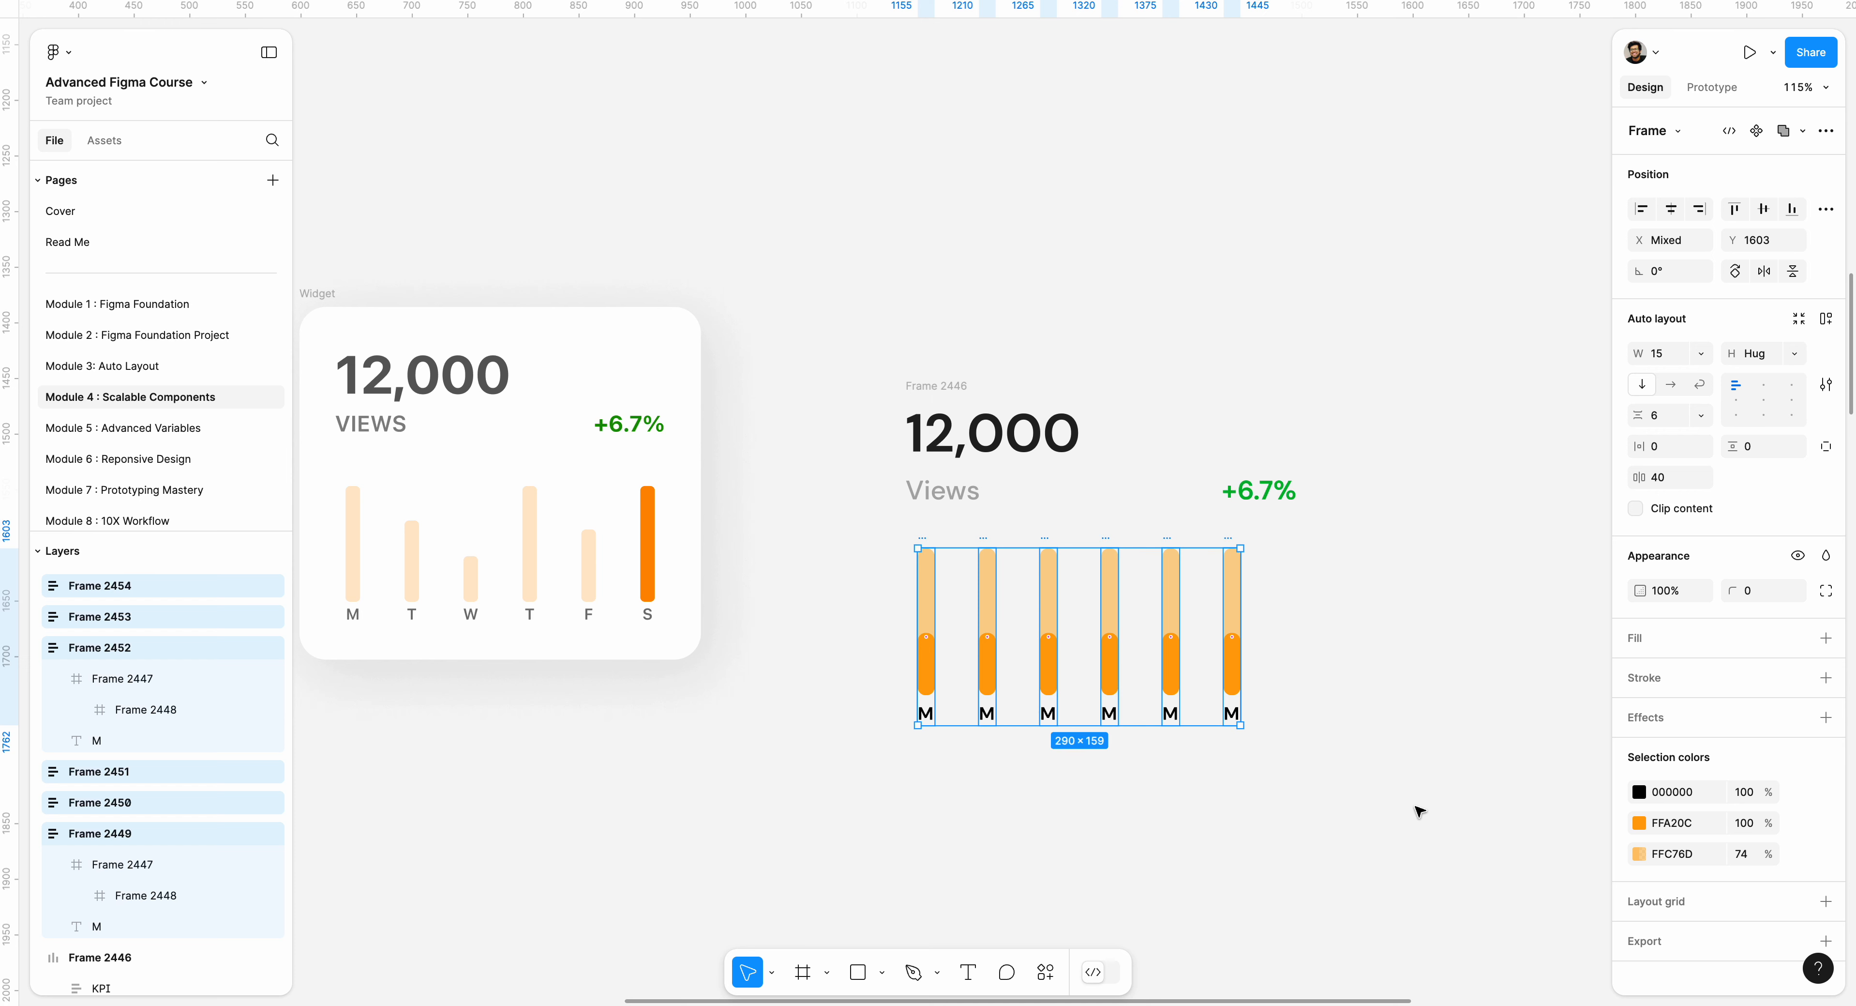
key(shift+a)
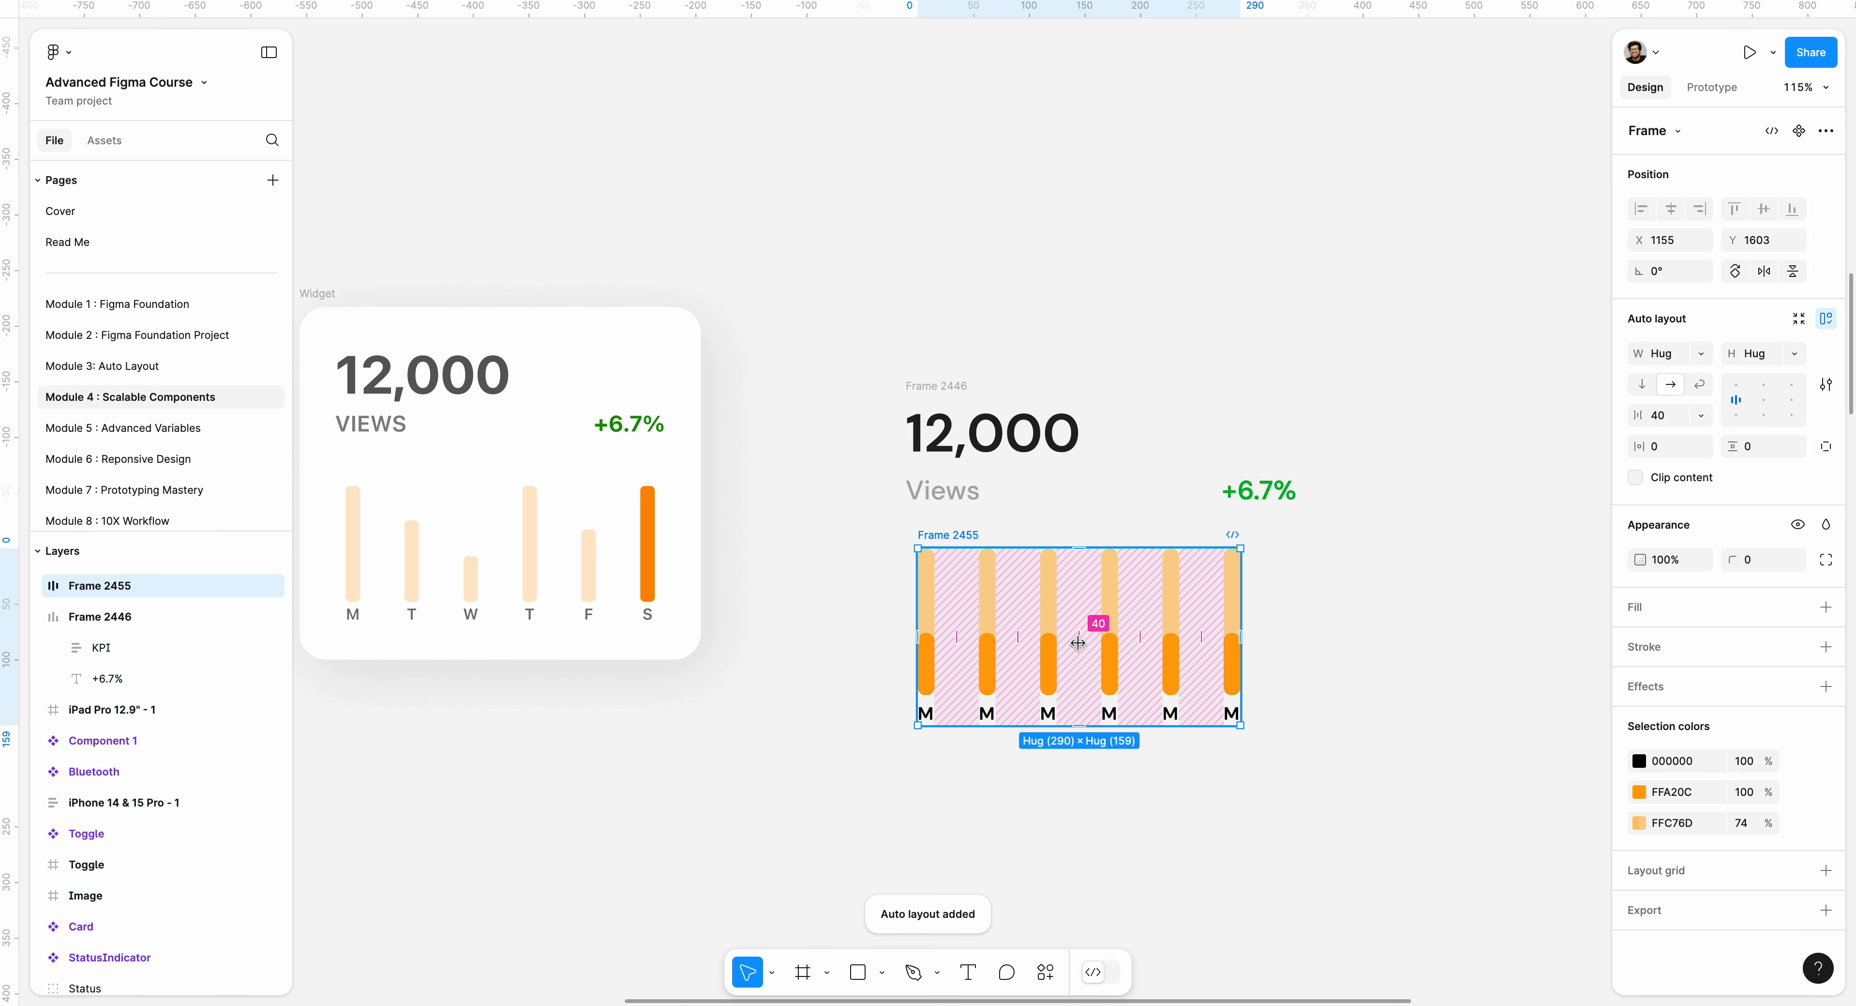
mouse_move(1079, 644)
mouse_down()
mouse_move(1123, 629)
mouse_move(1098, 642)
mouse_up()
click(1663, 418)
click(1701, 415)
click(1695, 454)
click(1466, 506)
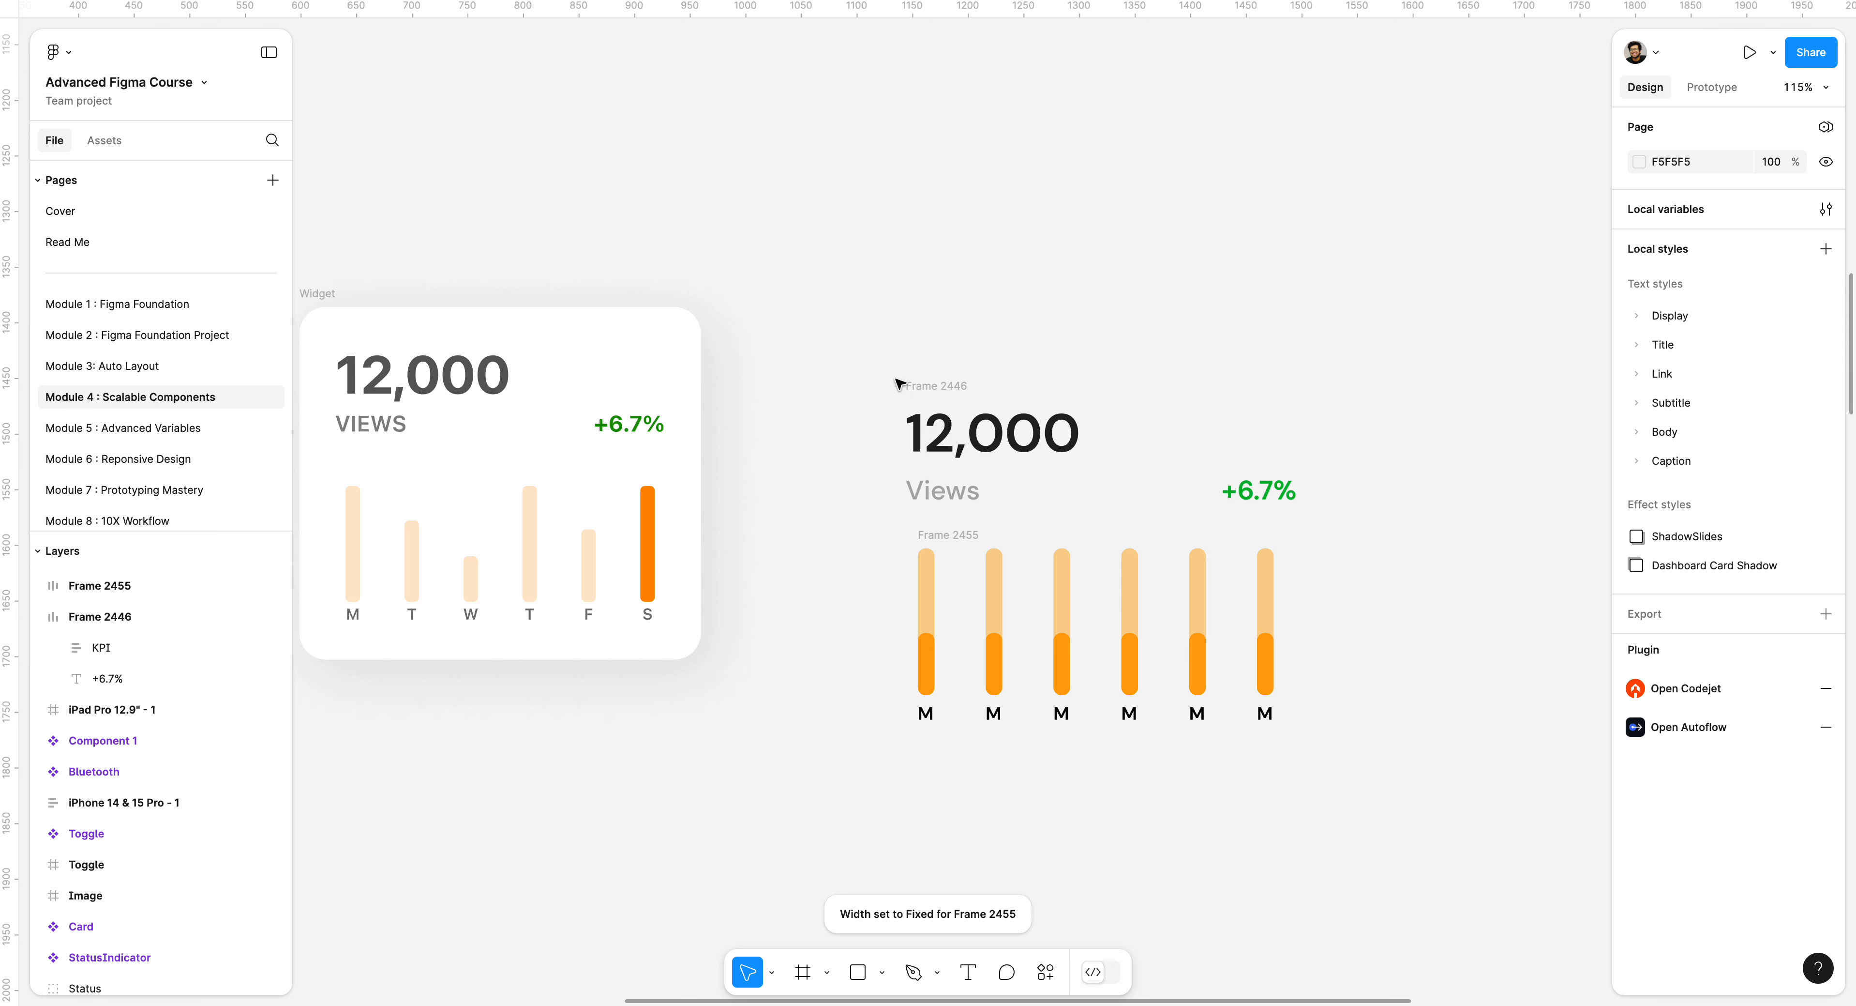
Move the bar row frame slightly down and right and rename it "Graph".
drag(961, 538, 975, 551)
double_click(972, 547)
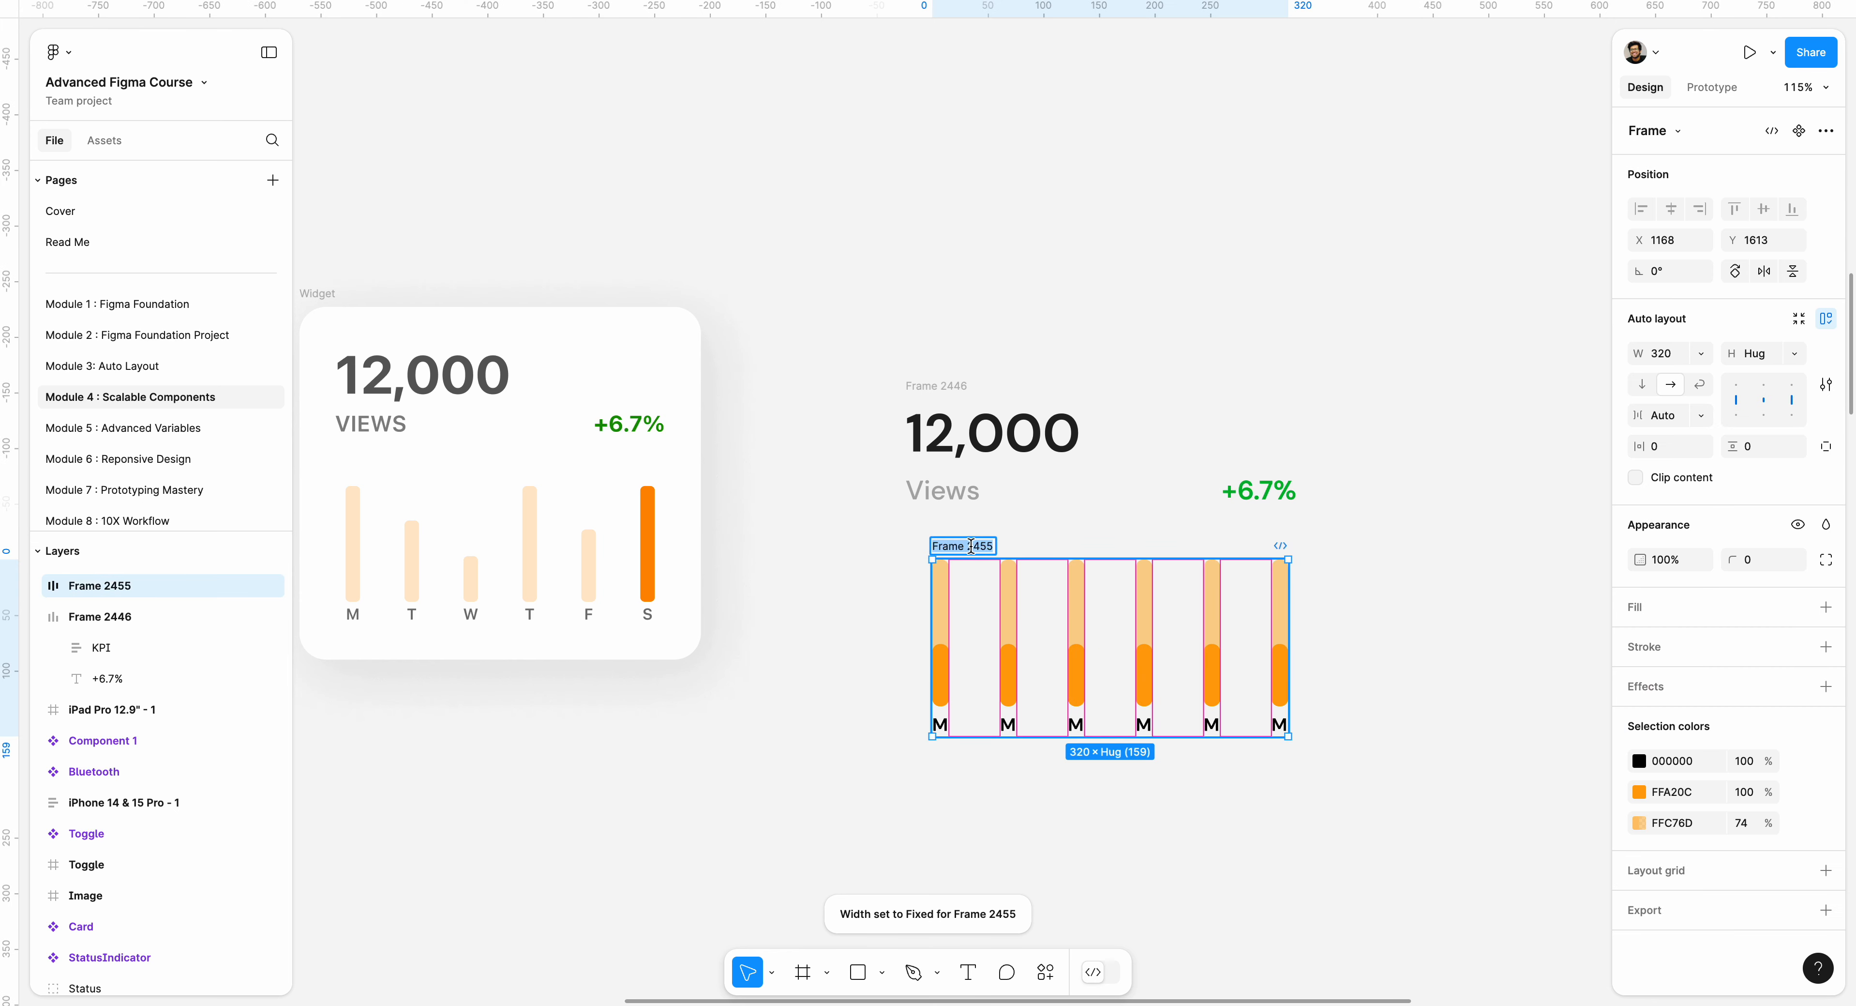
text(Graph)
key(Return)
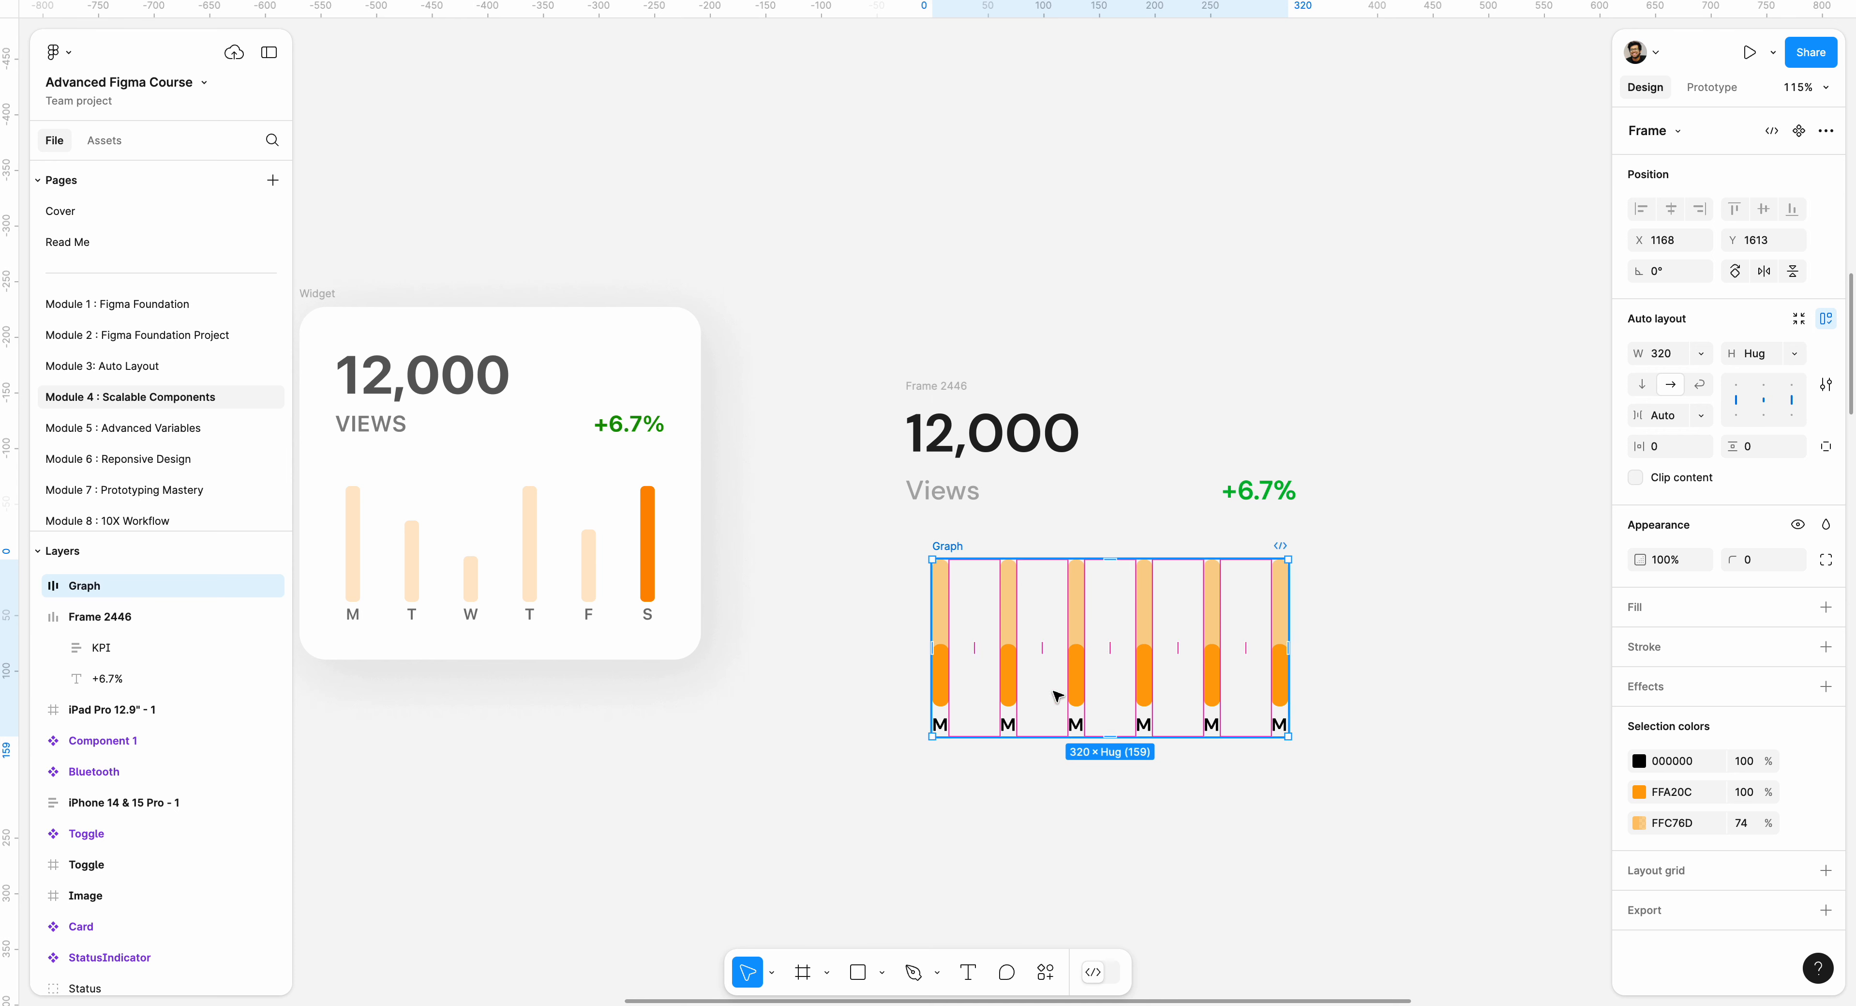
Change the labels of the second to sixth bar columns to T, W, T, F and S.
double_click(1014, 722)
double_click(1014, 722)
double_click(1015, 722)
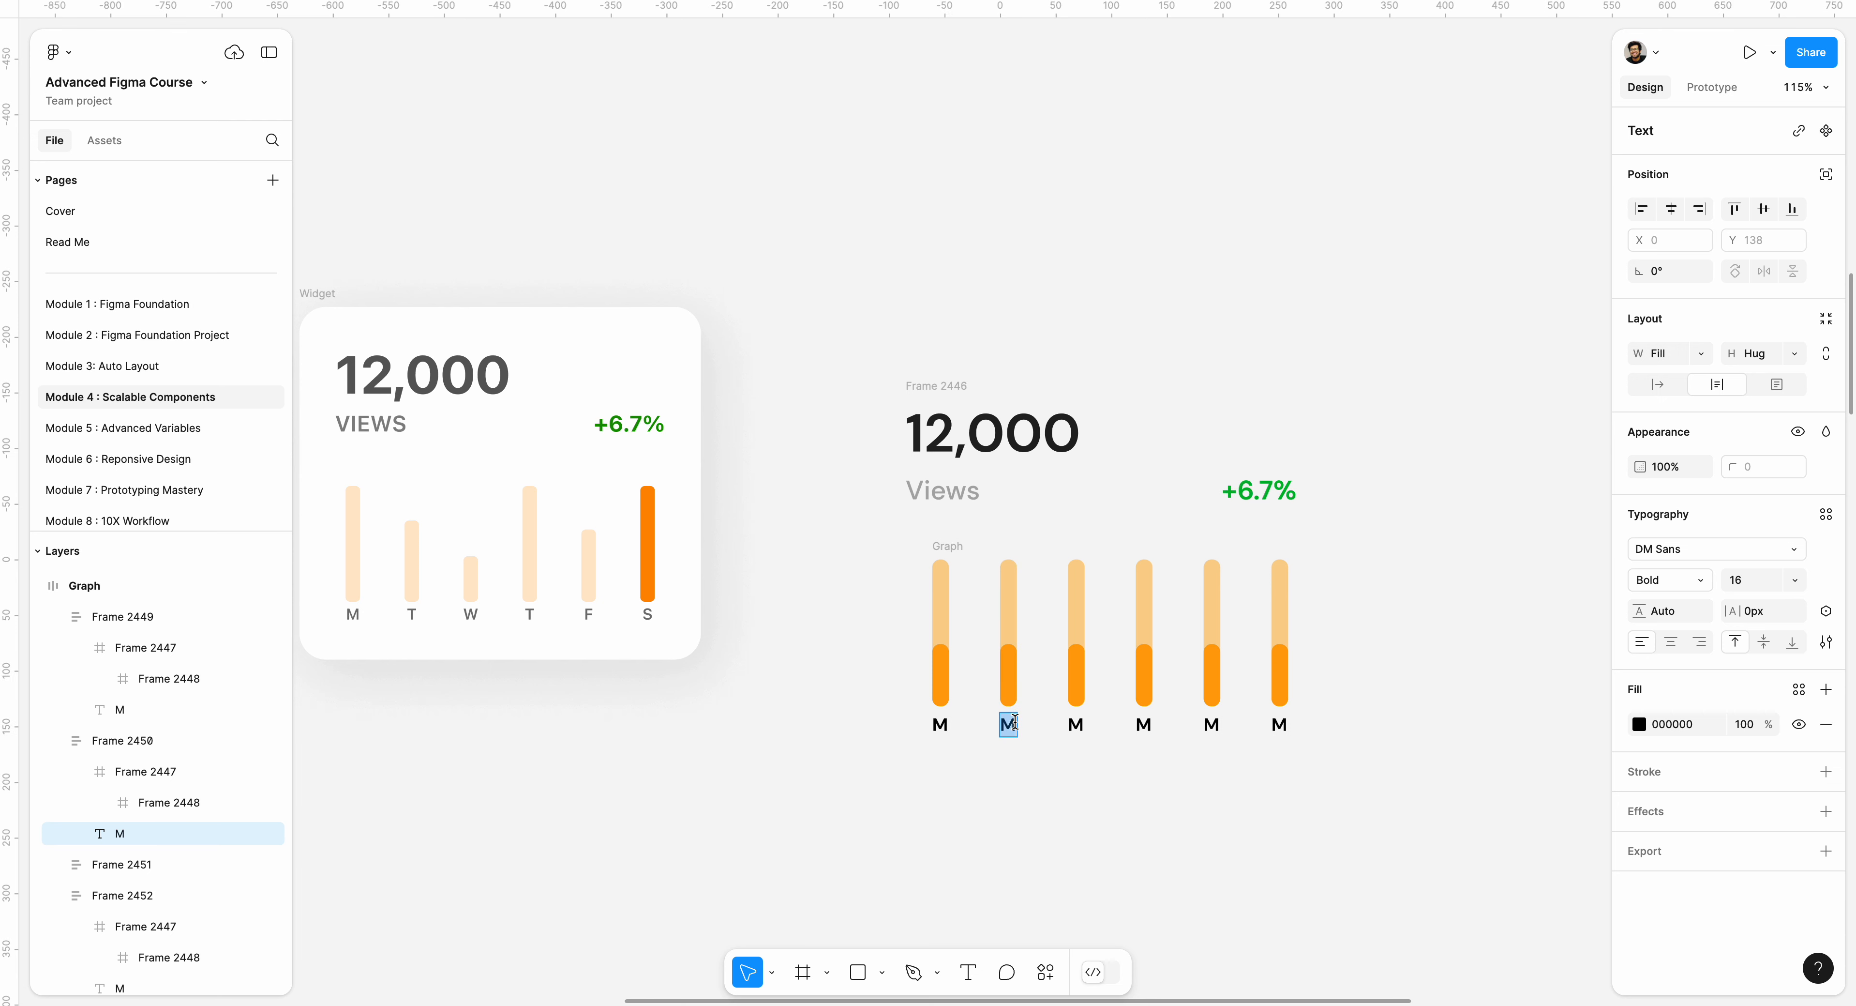
text(T)
double_click(1074, 726)
text(W)
double_click(1142, 725)
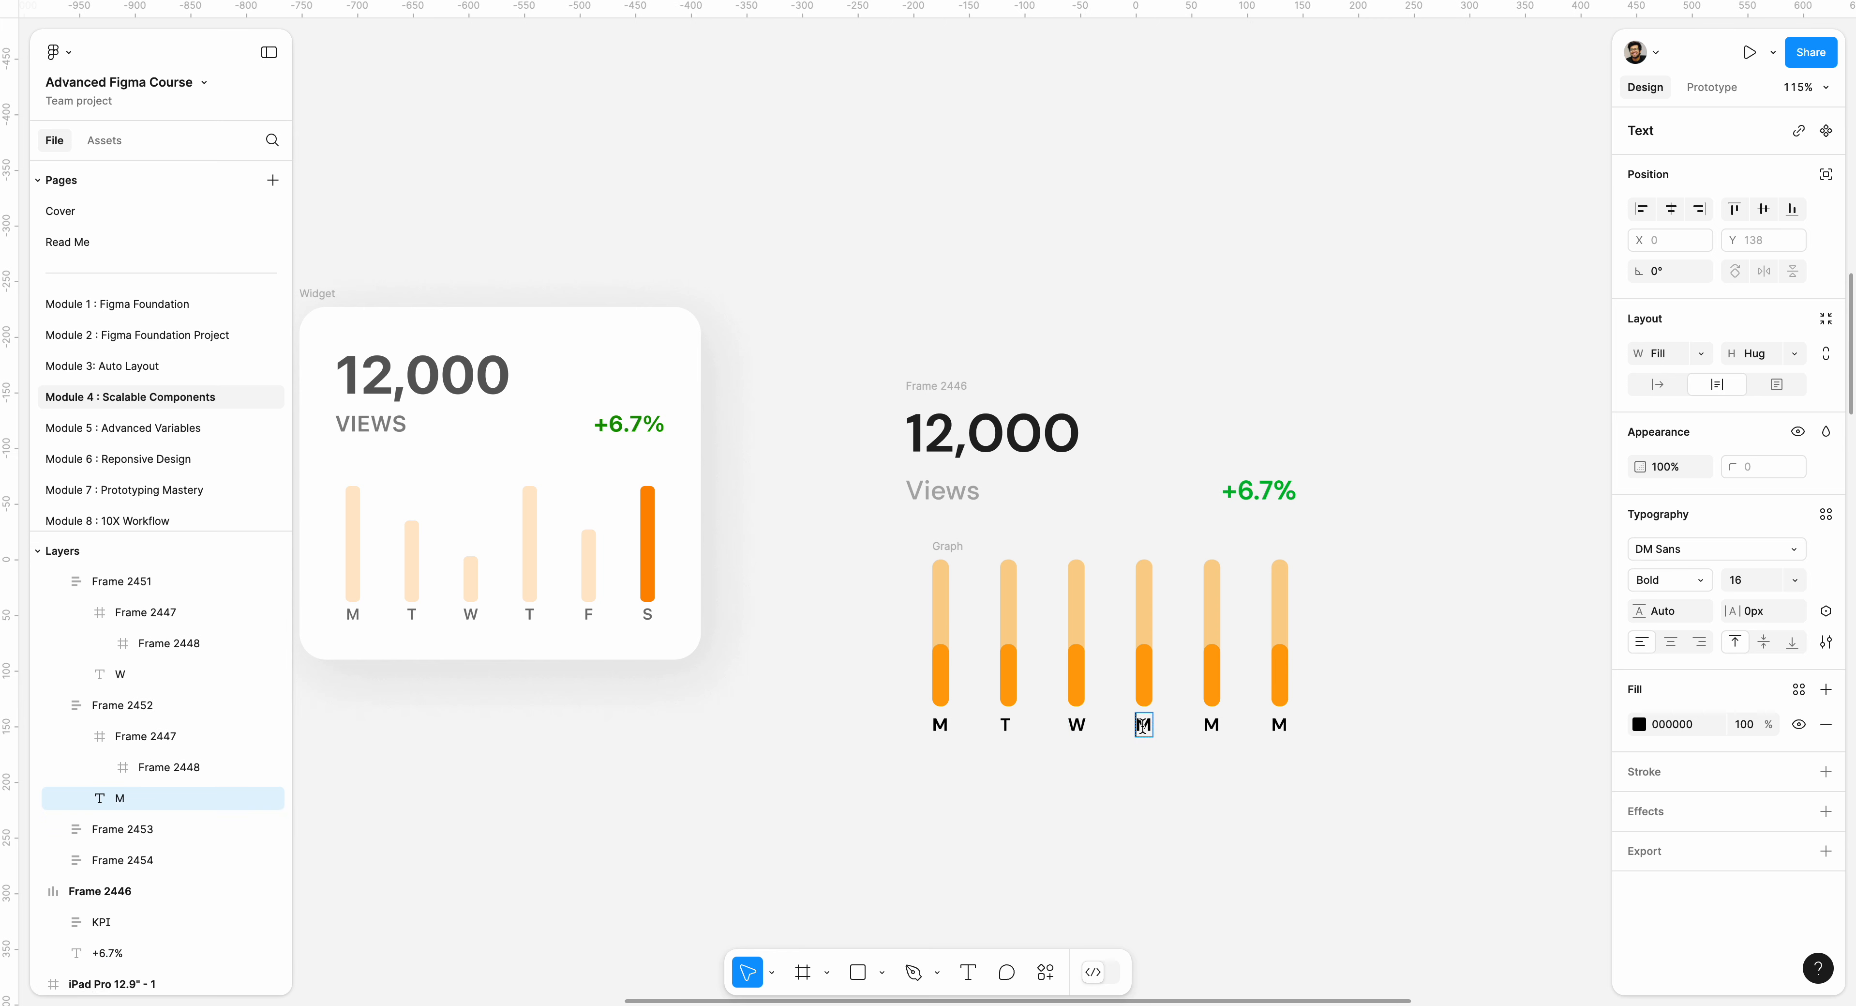
text(T)
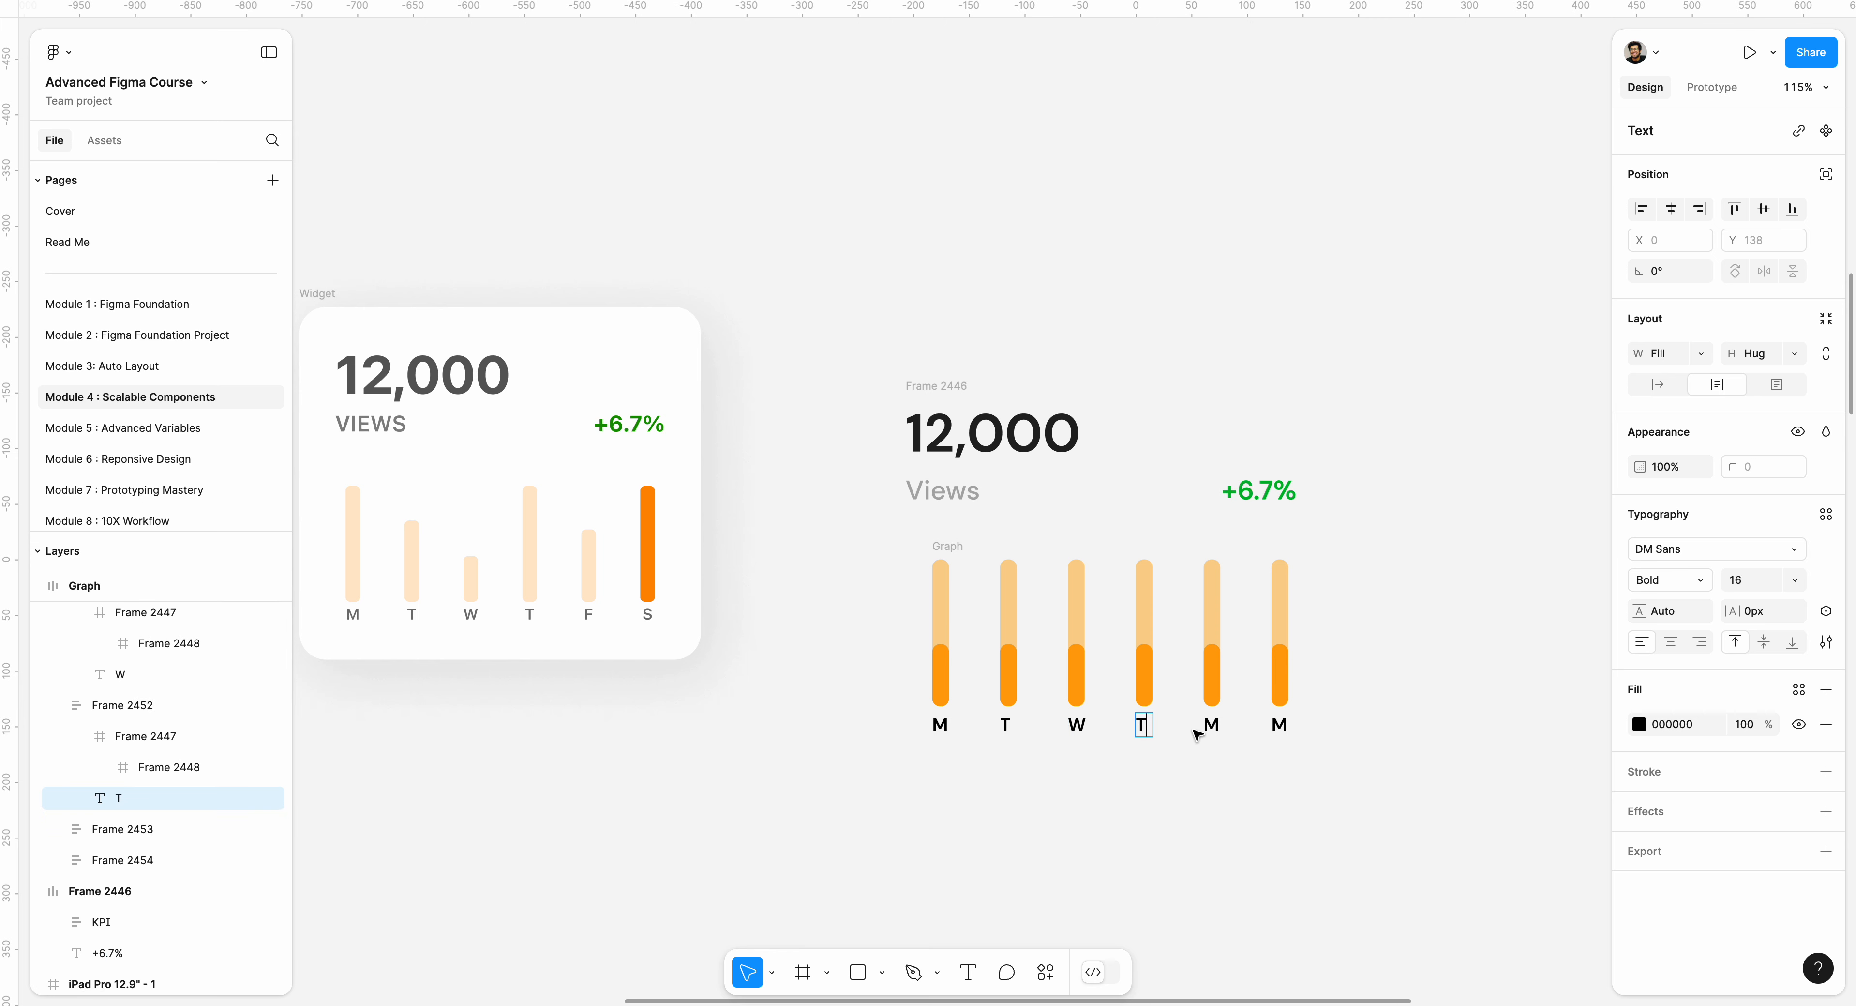
double_click(1216, 726)
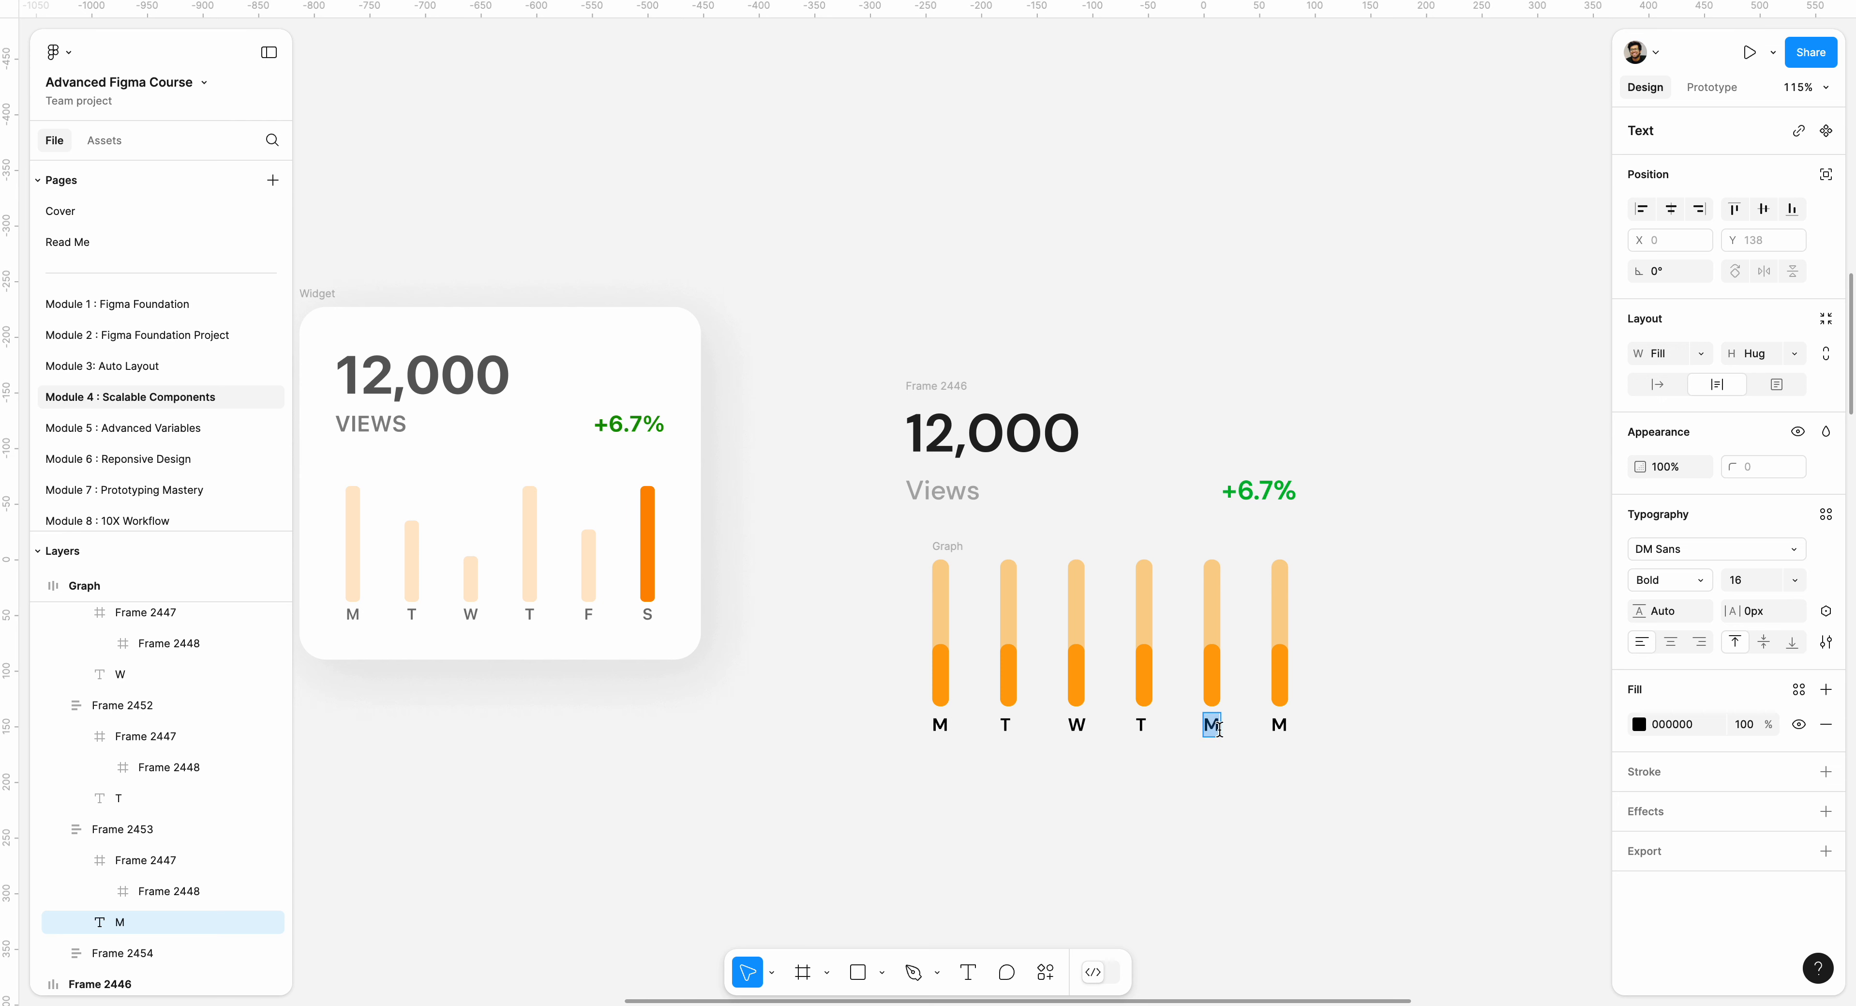
text(F)
double_click(1281, 723)
text(S)
click(1391, 731)
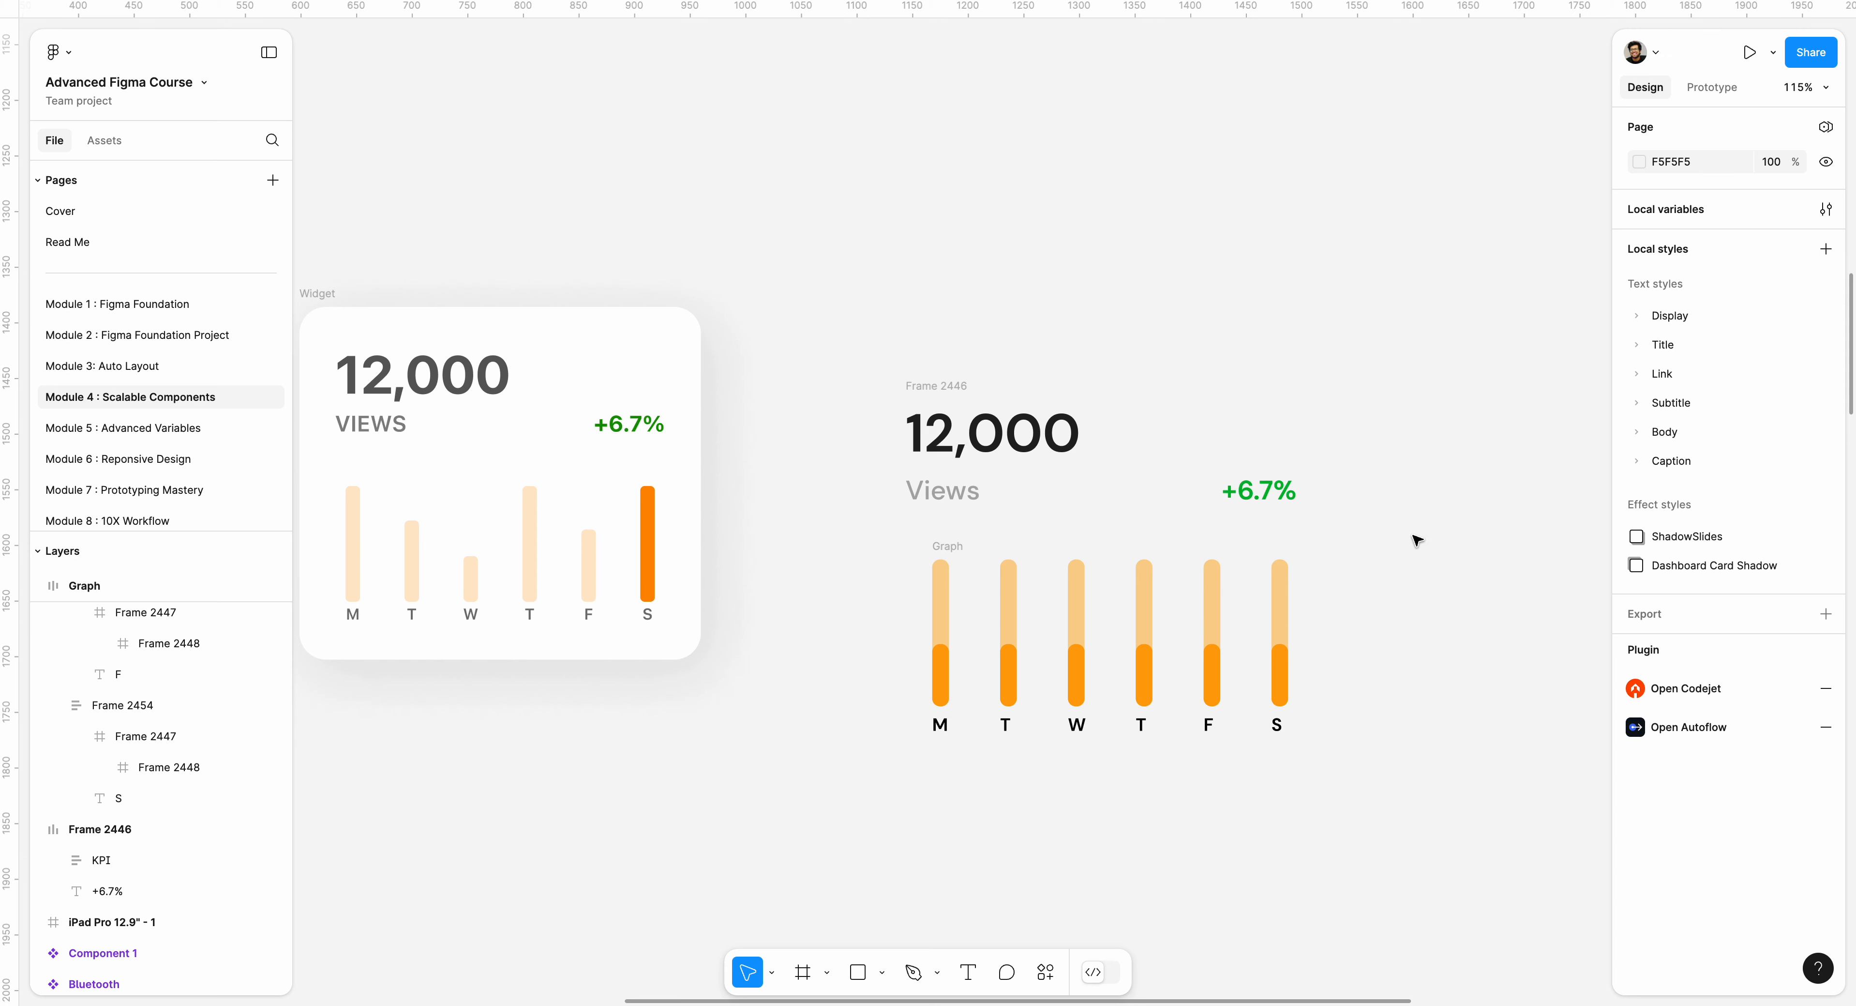
Center the graph below the KPI header and wrap both in a vertical auto layout frame with a spacing of 36.
drag(959, 544, 946, 544)
drag(846, 356, 1368, 834)
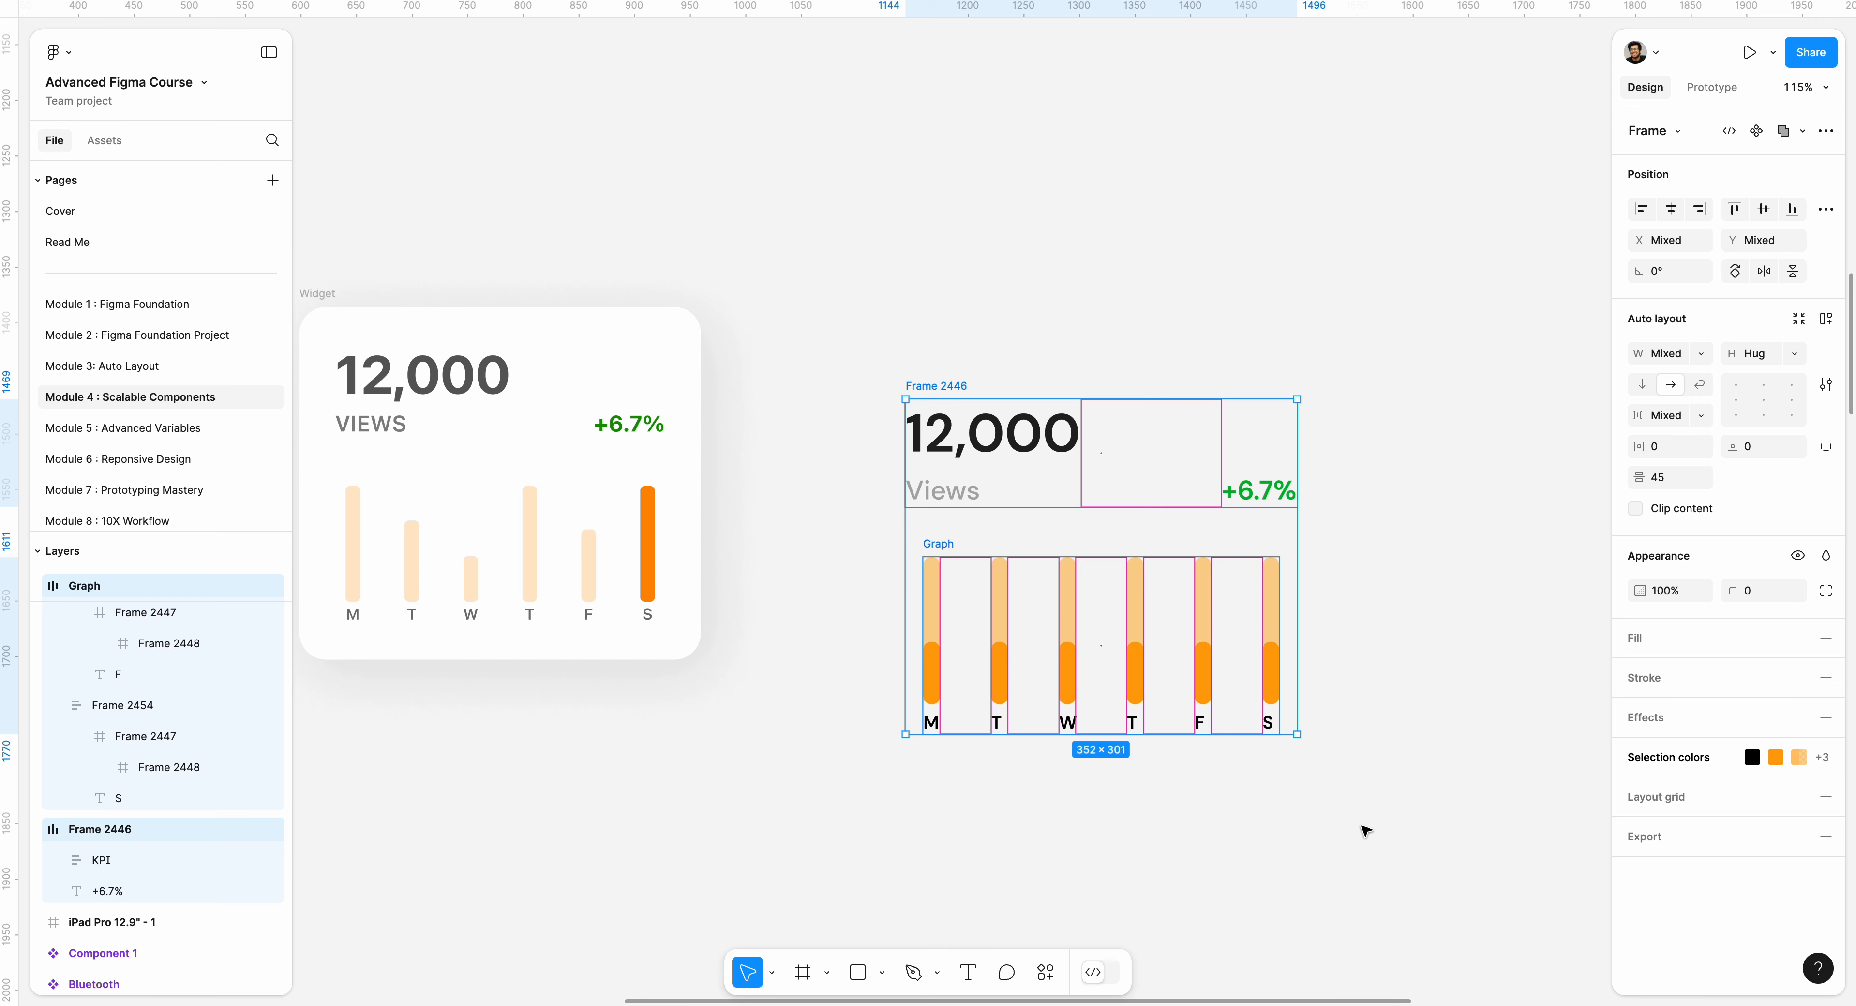
key(shift+a)
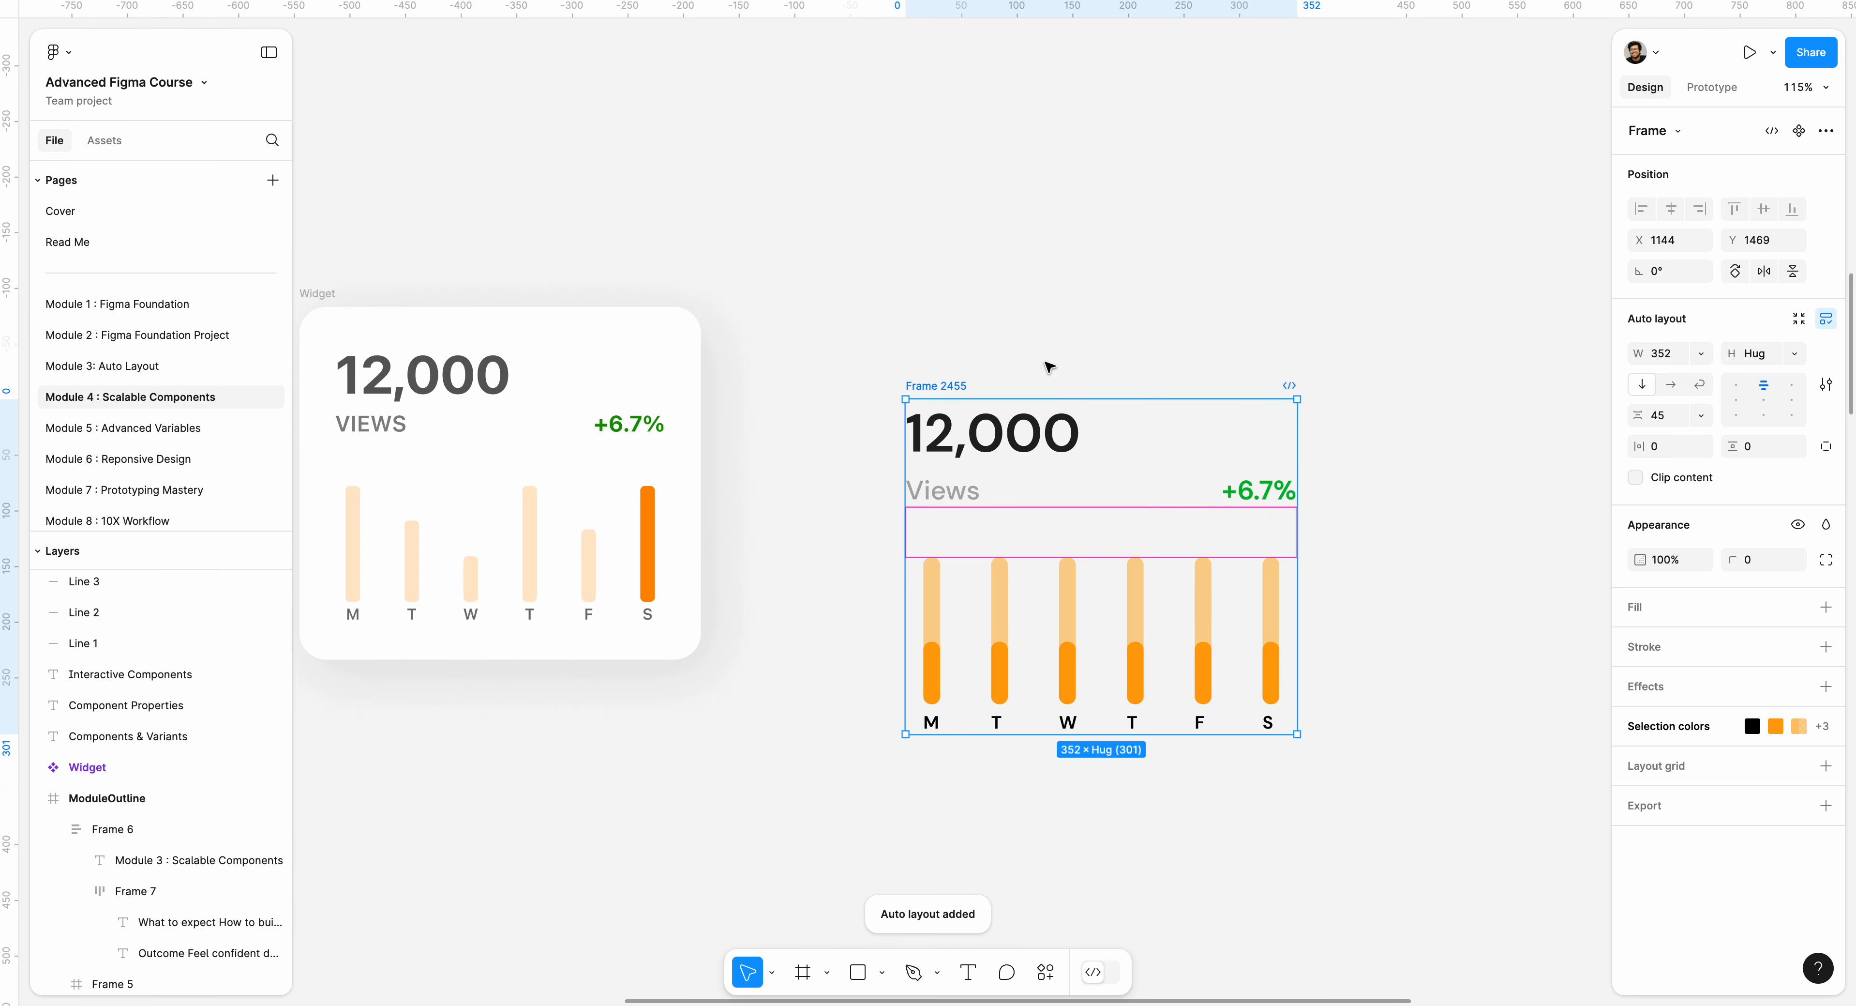
click(1110, 531)
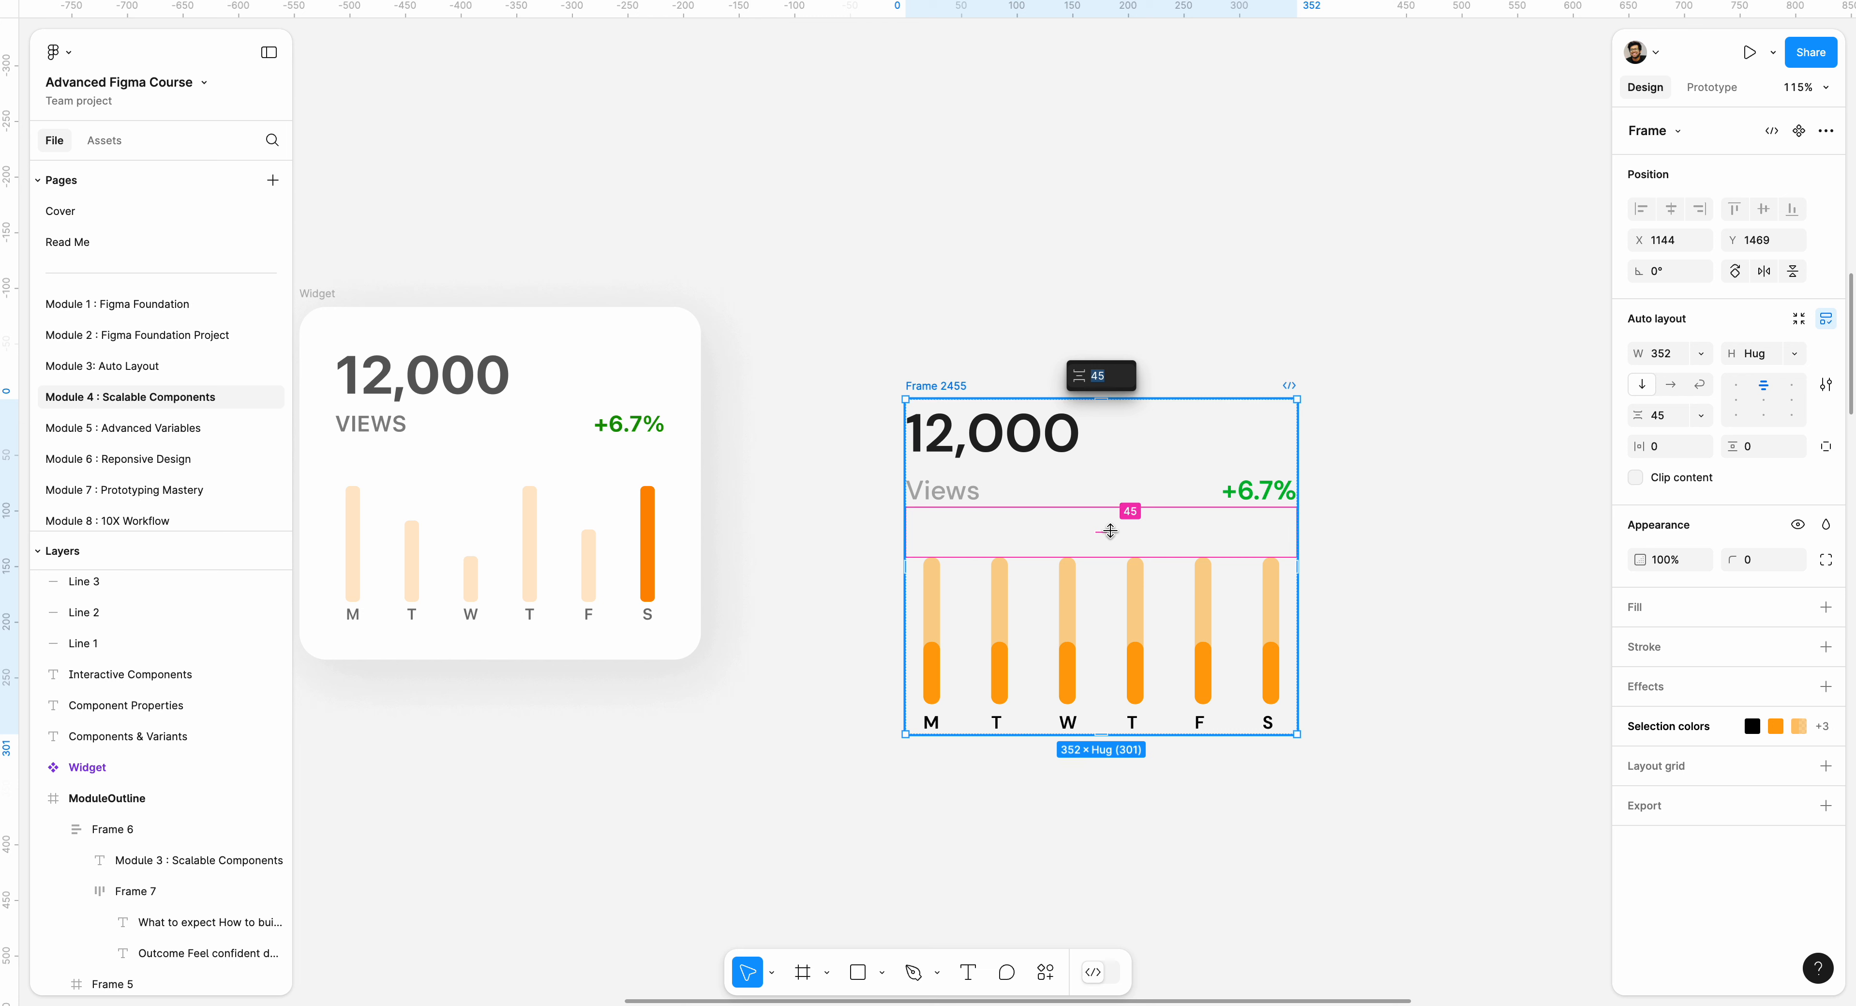
key(Return)
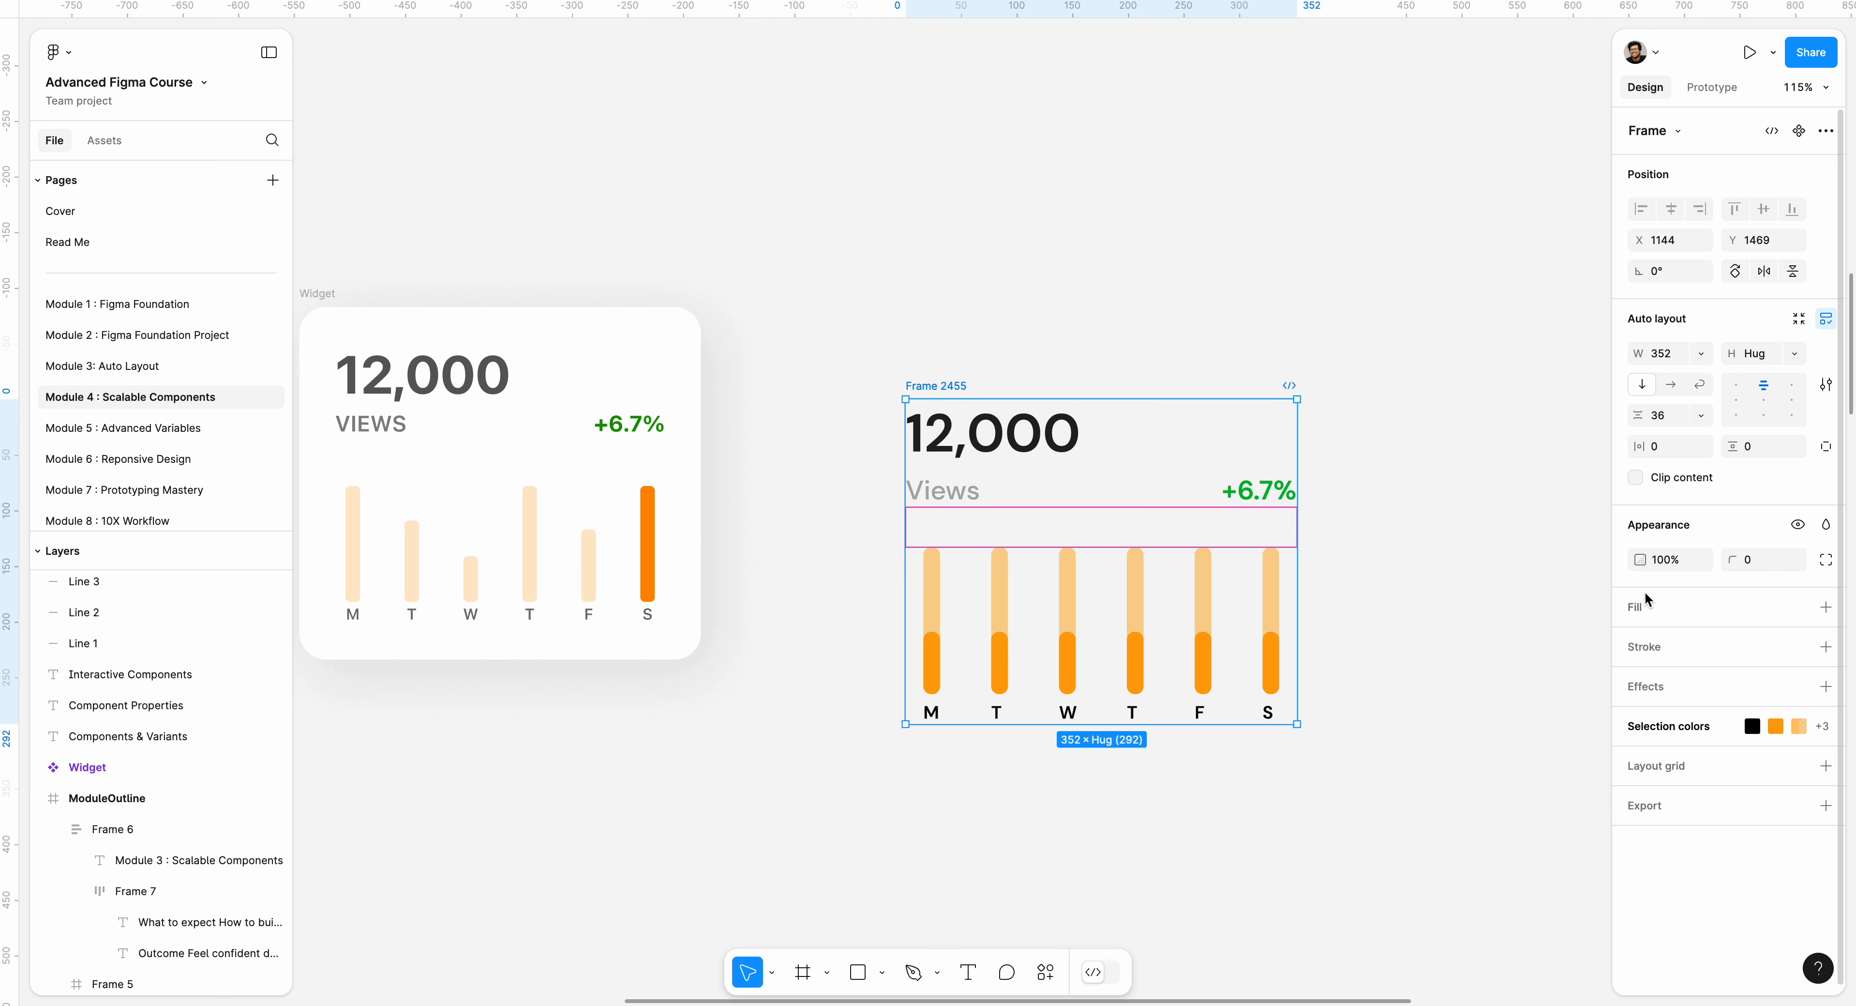
Give the outer card frame a white FFFFFF fill and set its horizontal and vertical padding to 24.
click(1644, 608)
click(1665, 448)
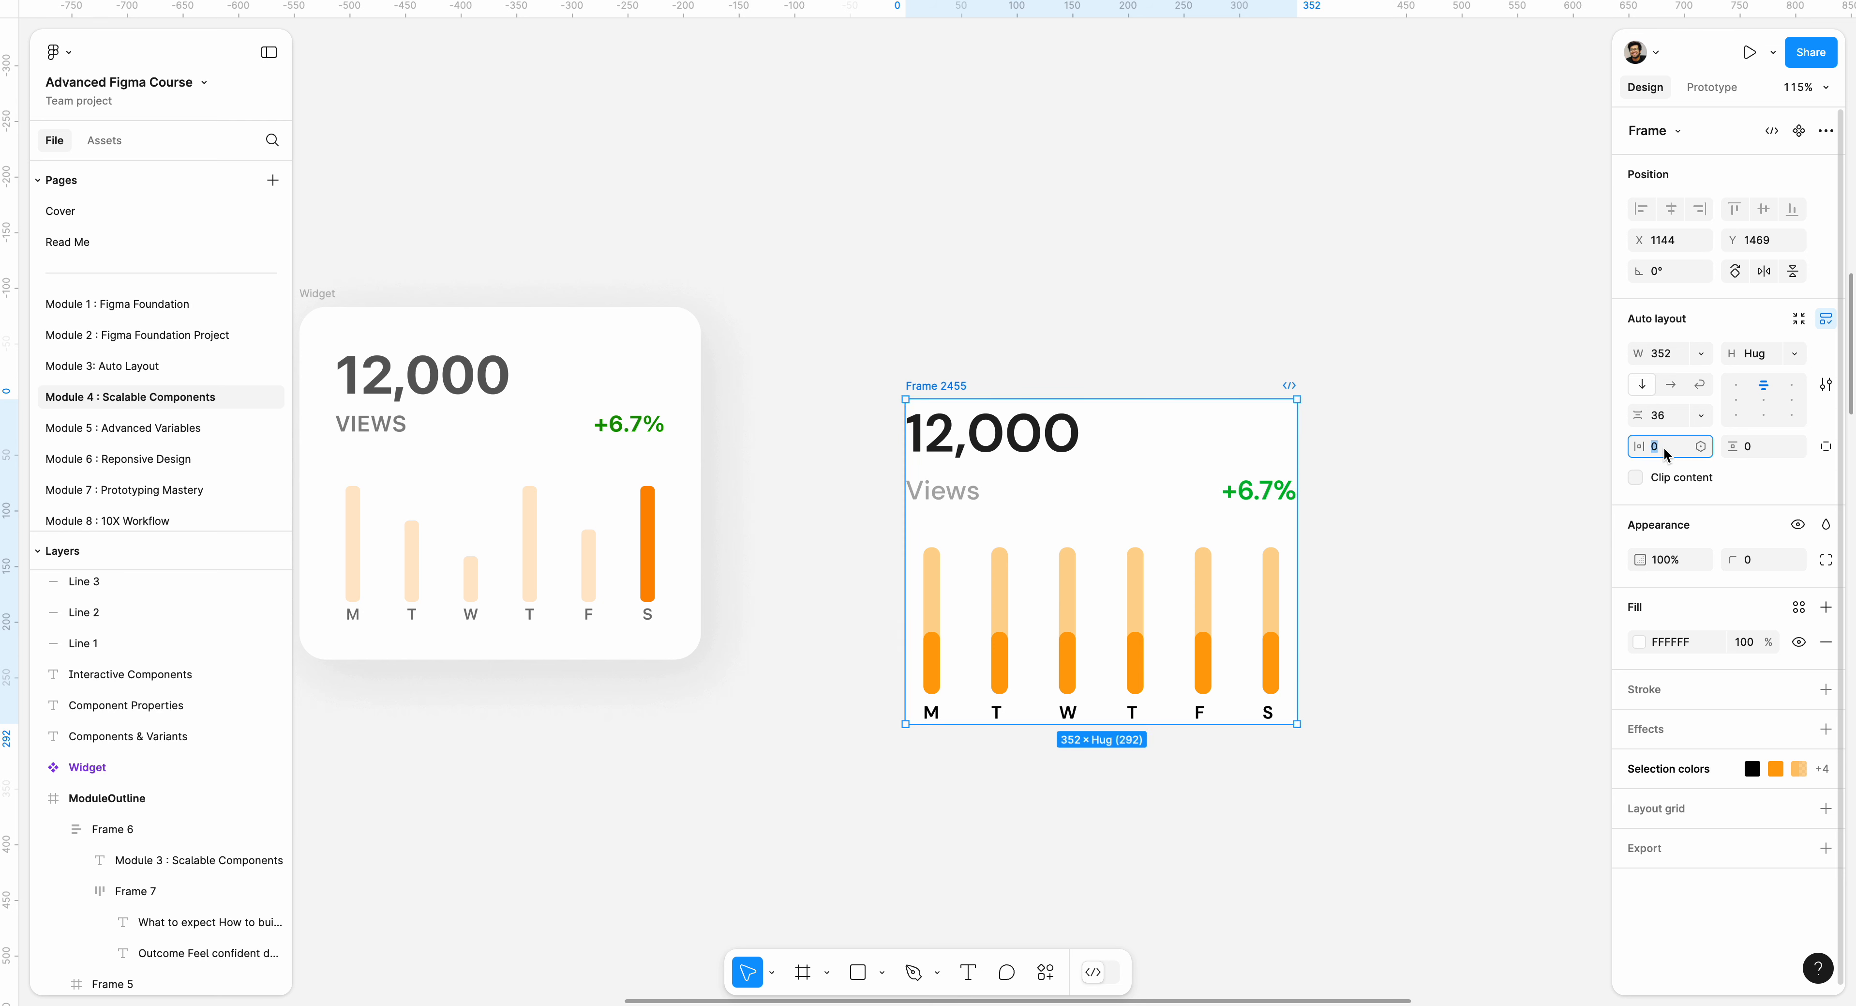
key(Return)
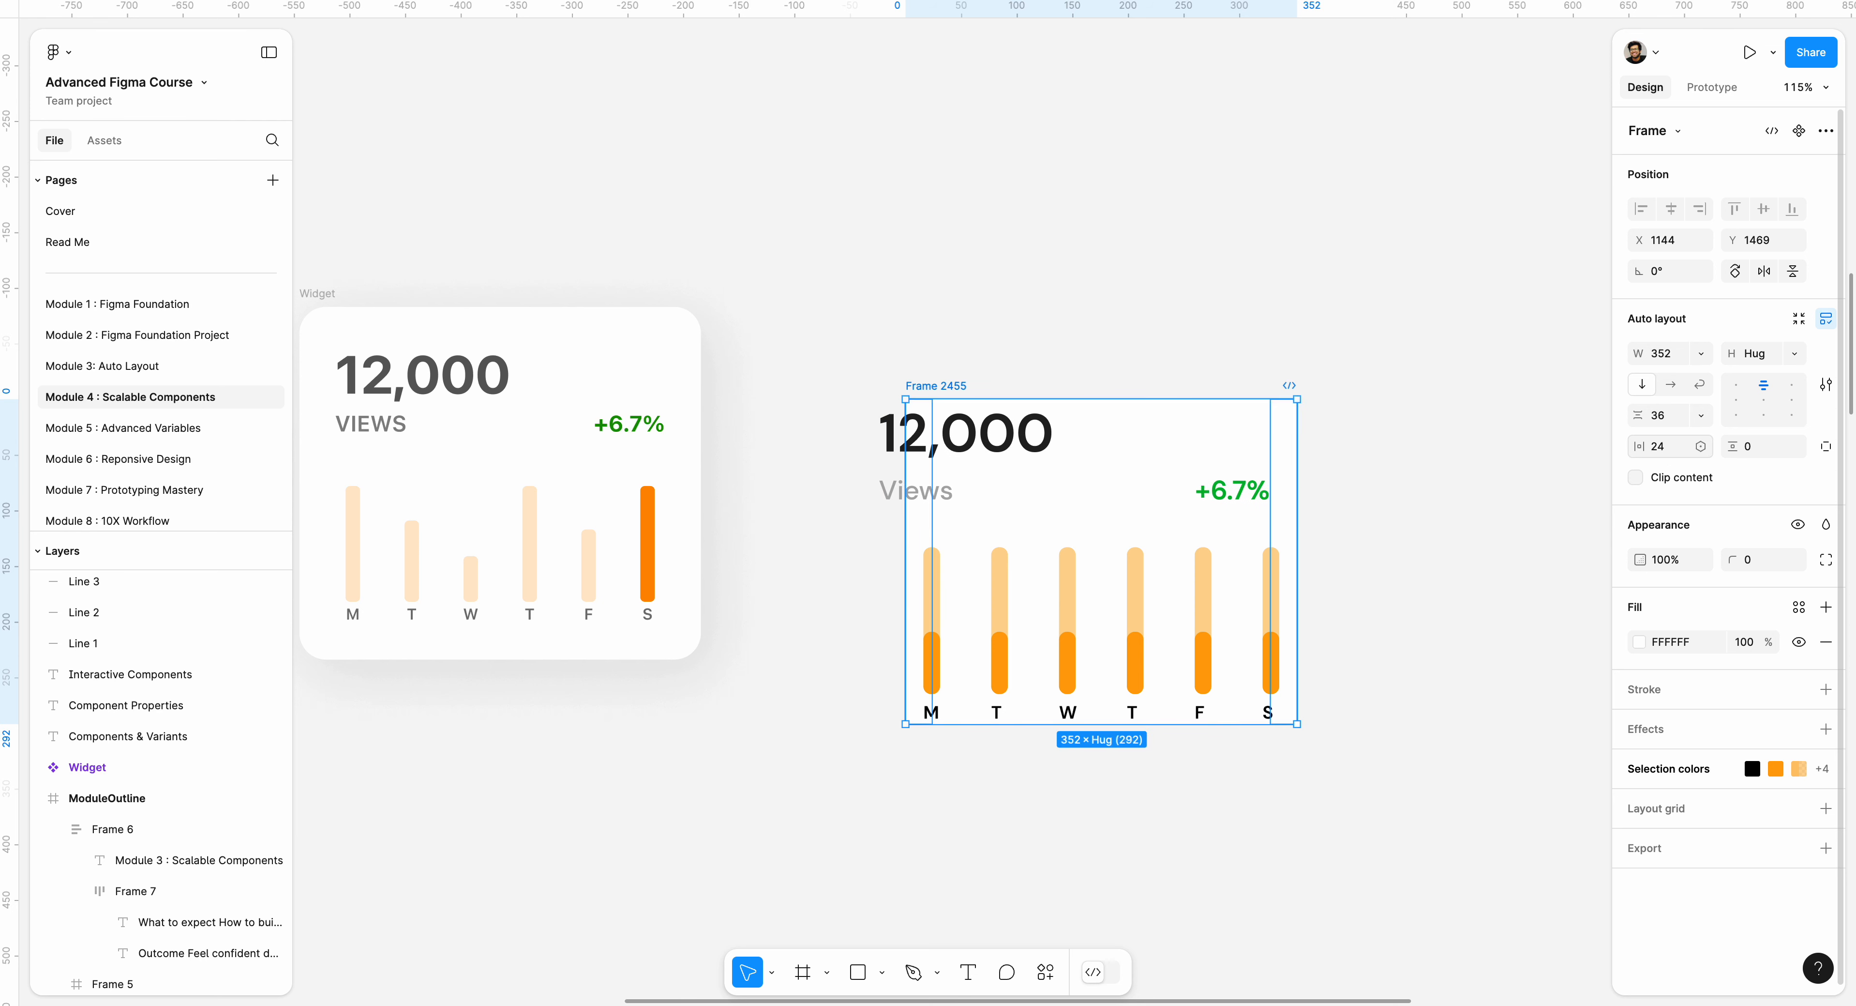
click(1763, 447)
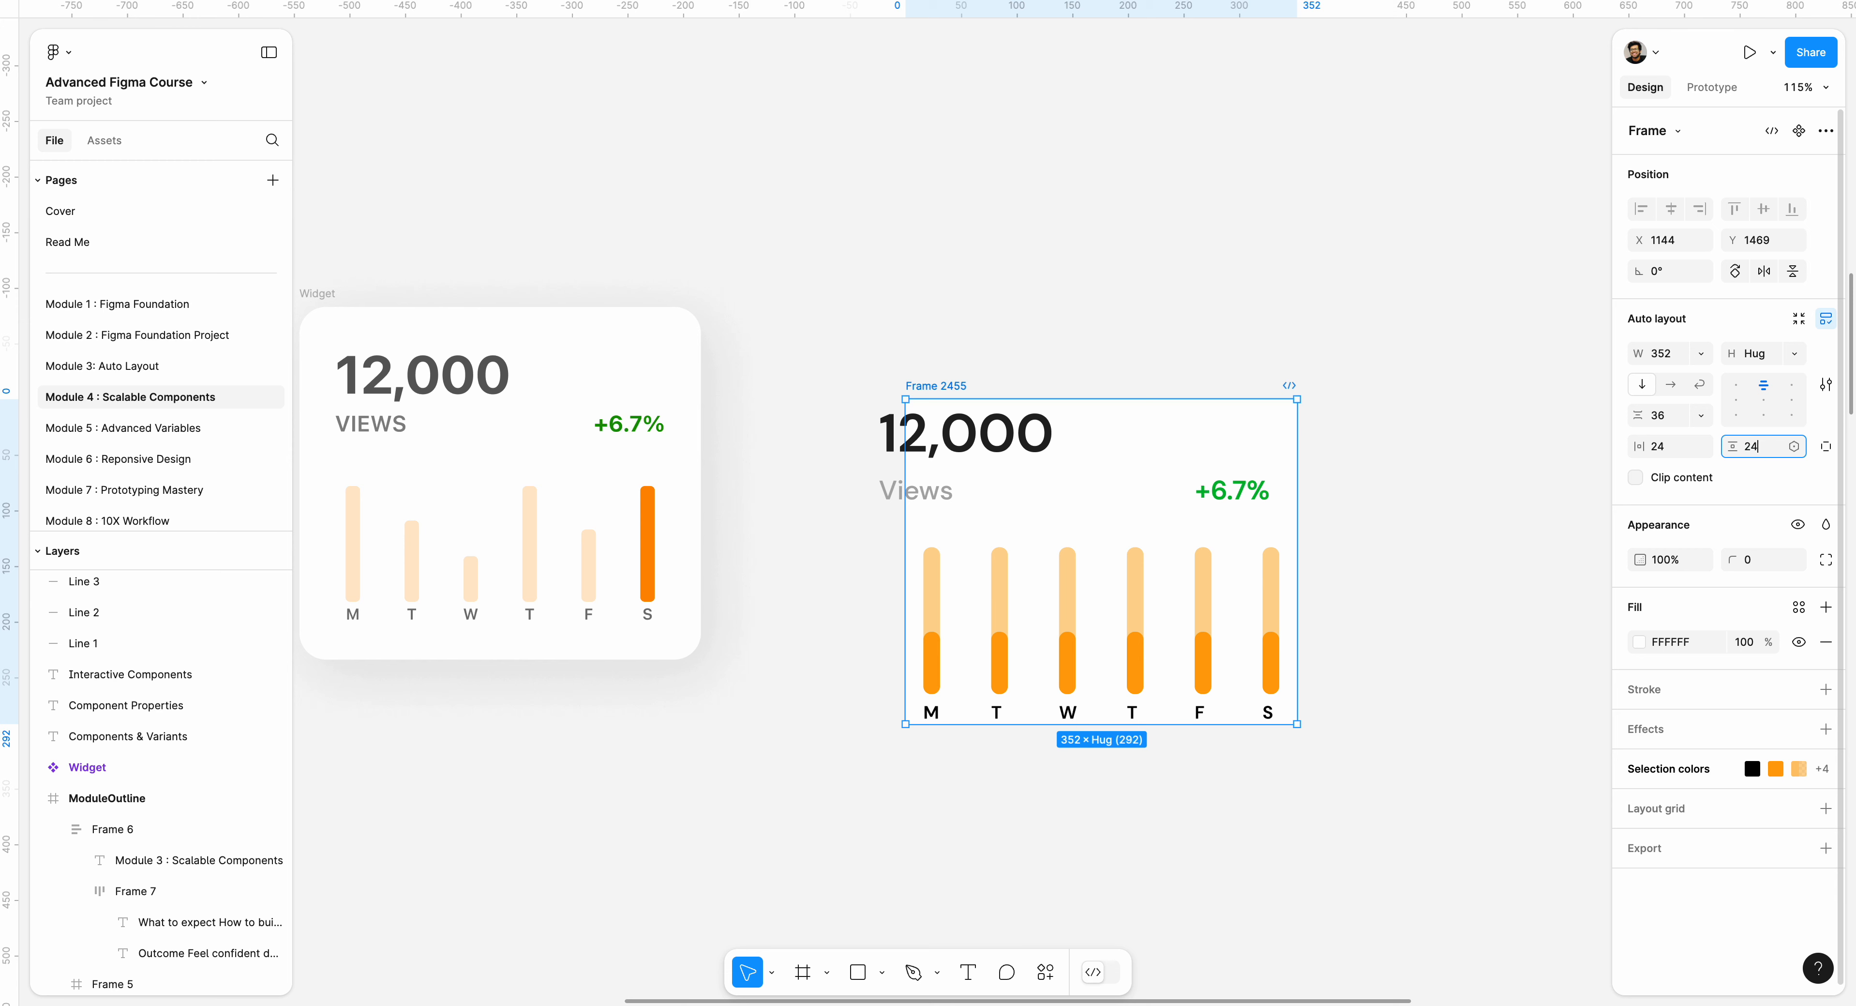
key(Return)
Set the width of the KPI header row inside the card to hug its contents.
click(1013, 484)
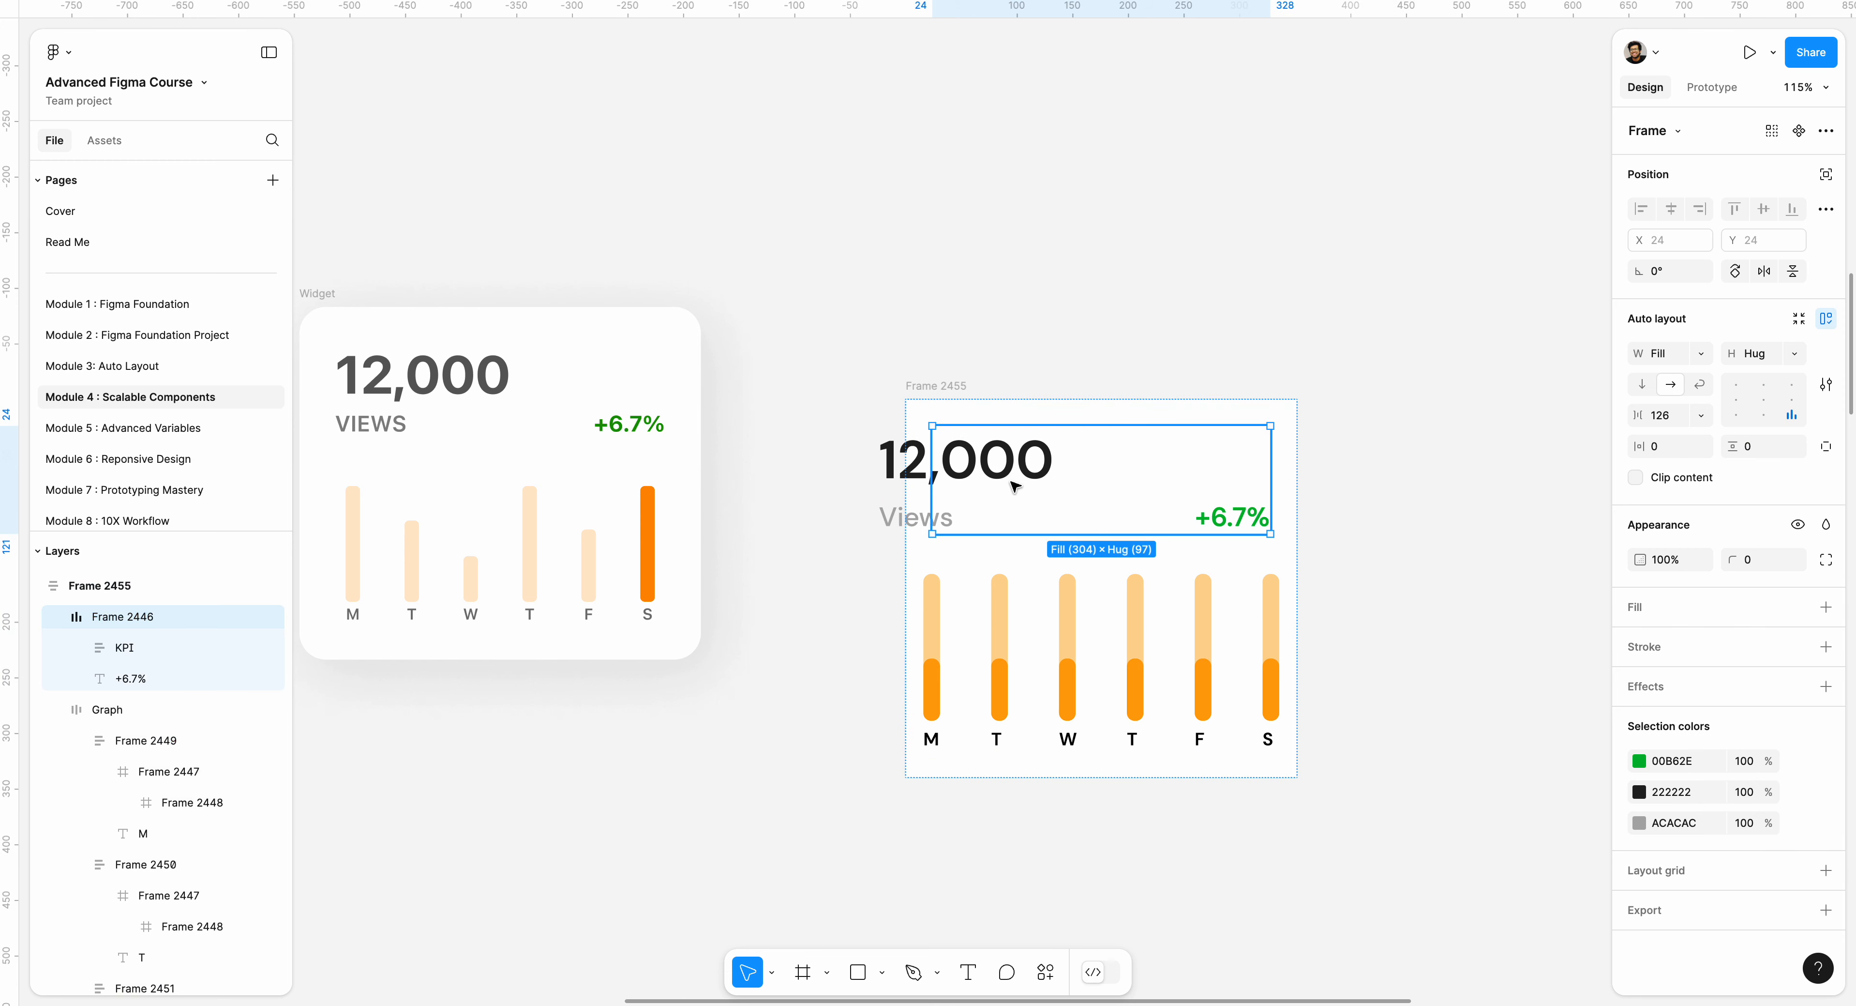
click(1701, 353)
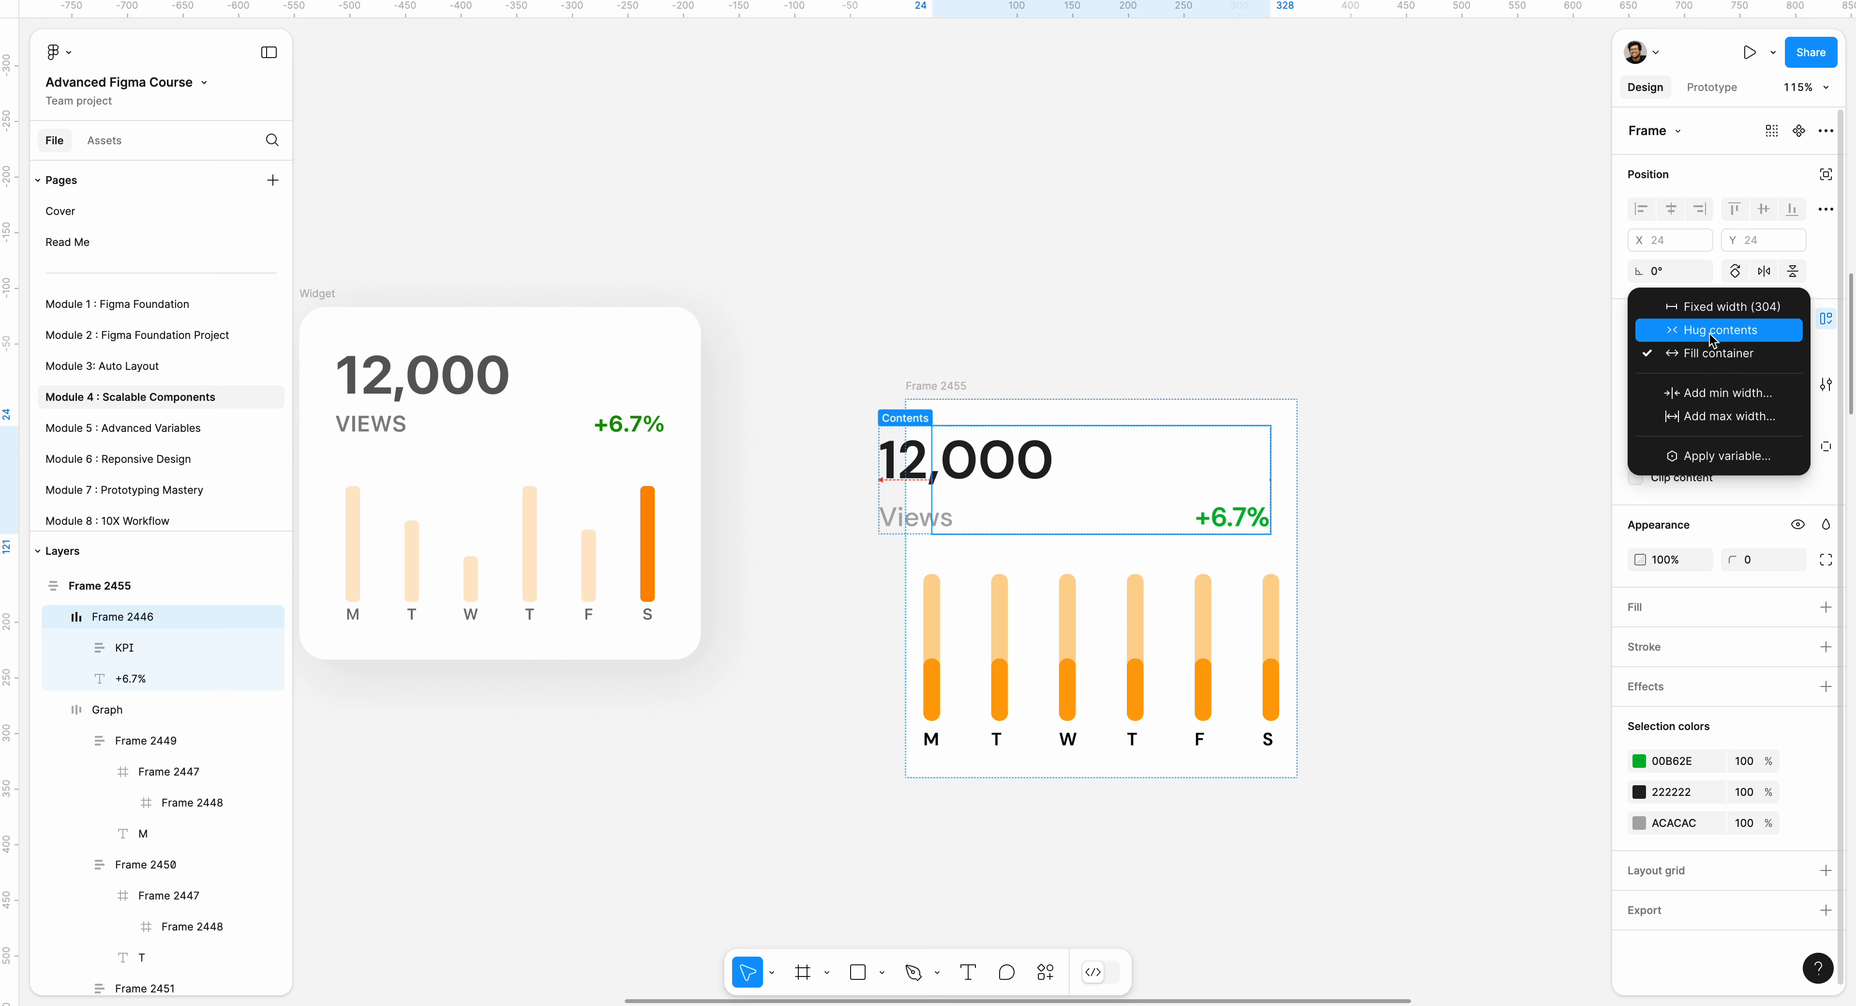
click(1712, 336)
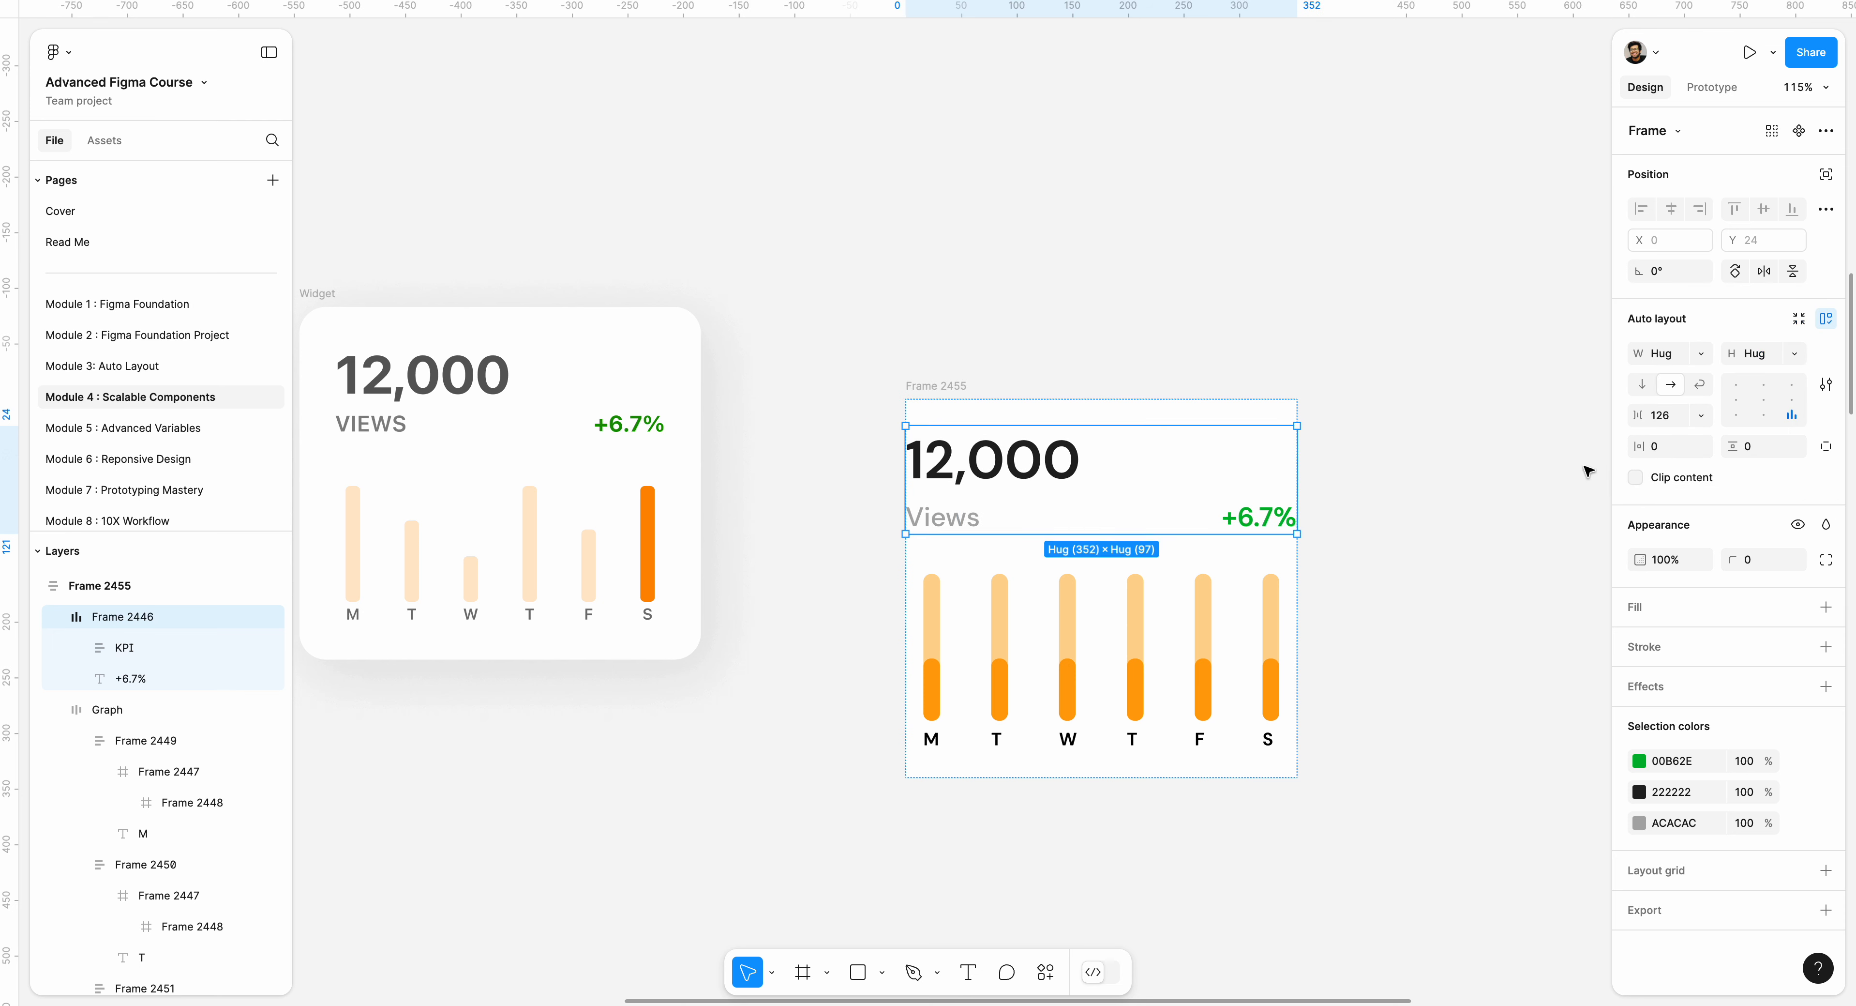
click(1669, 451)
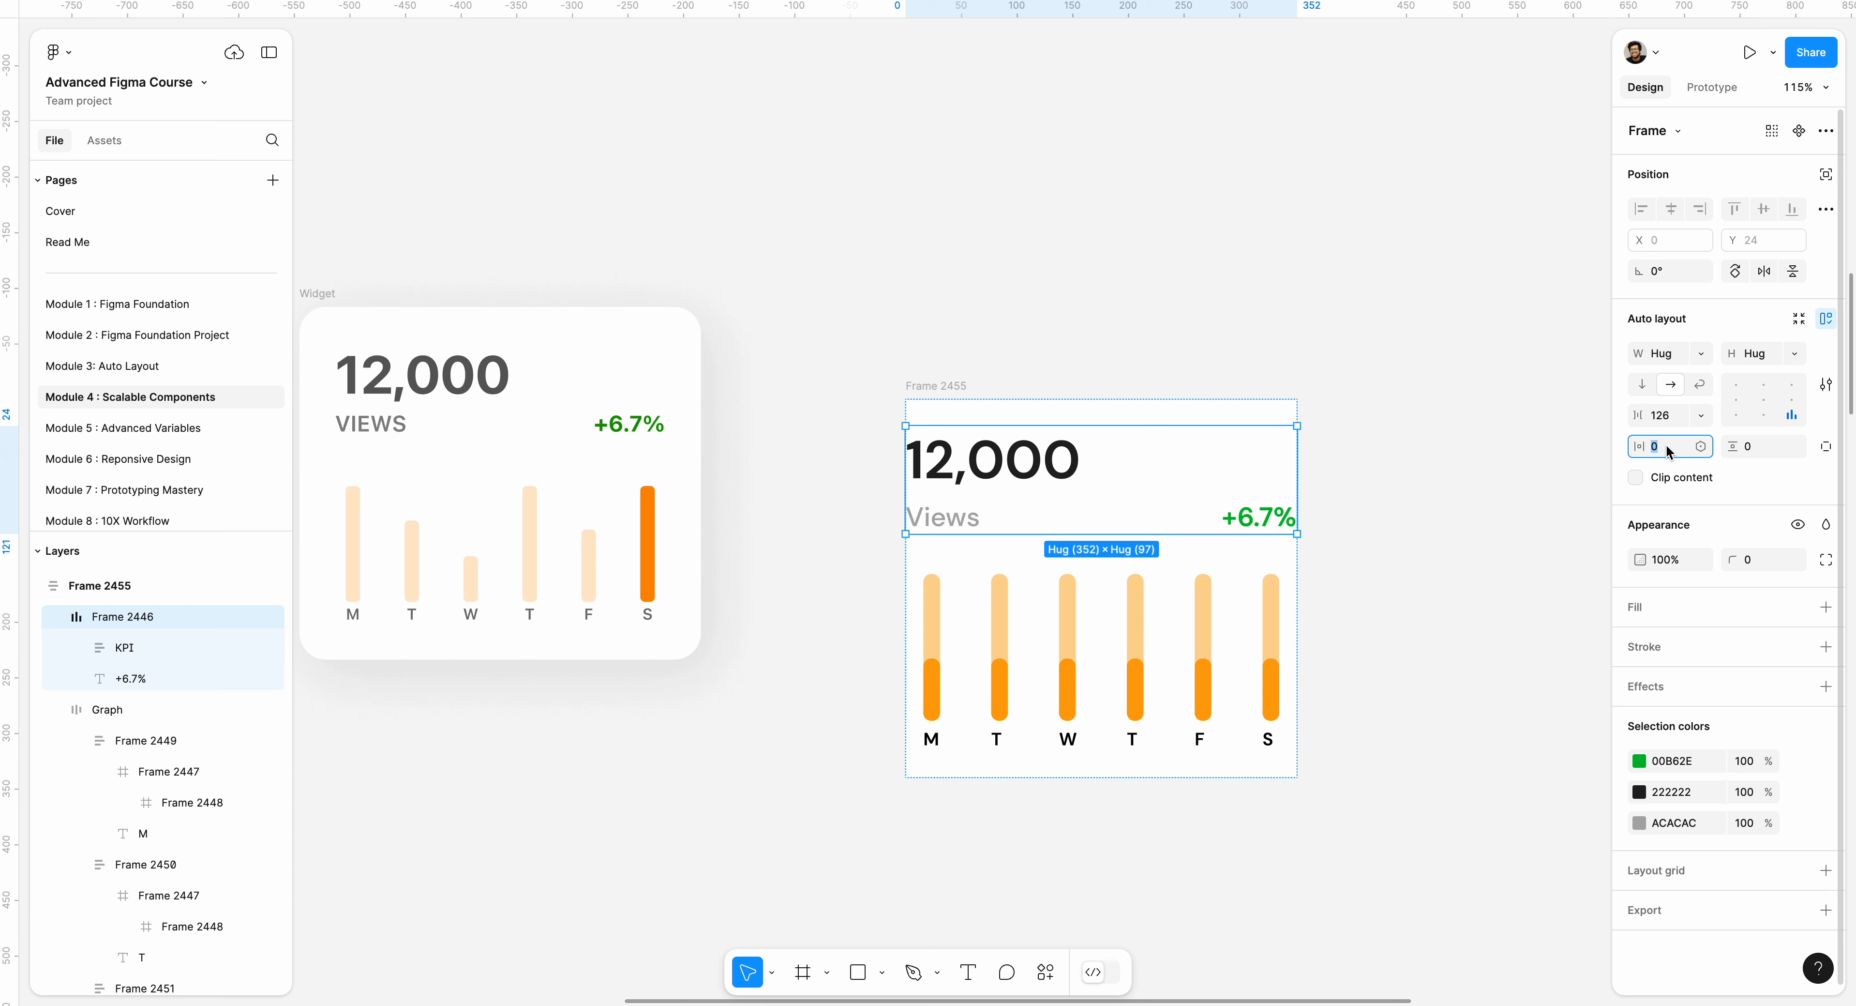
text(24)
key(Return)
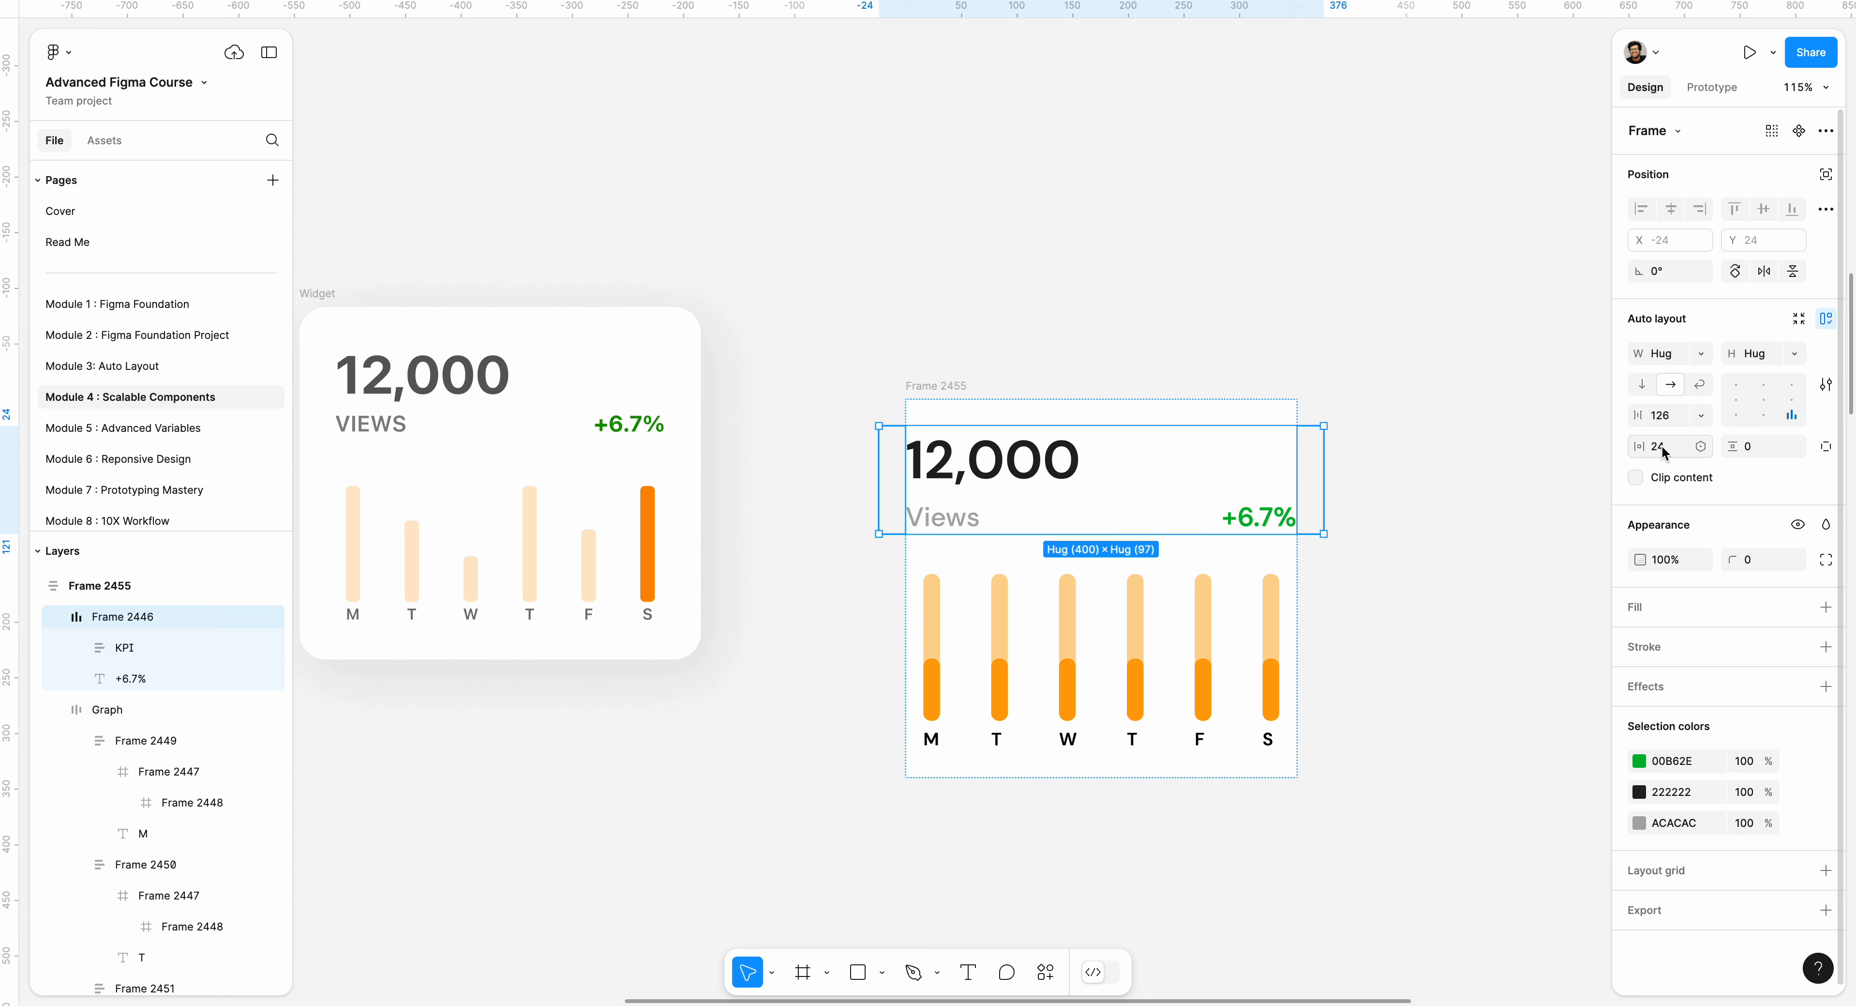
key(super+z)
Set the KPI header row's item spacing to Auto and its horizontal padding to 12.
drag(1636, 419, 1644, 417)
click(1701, 414)
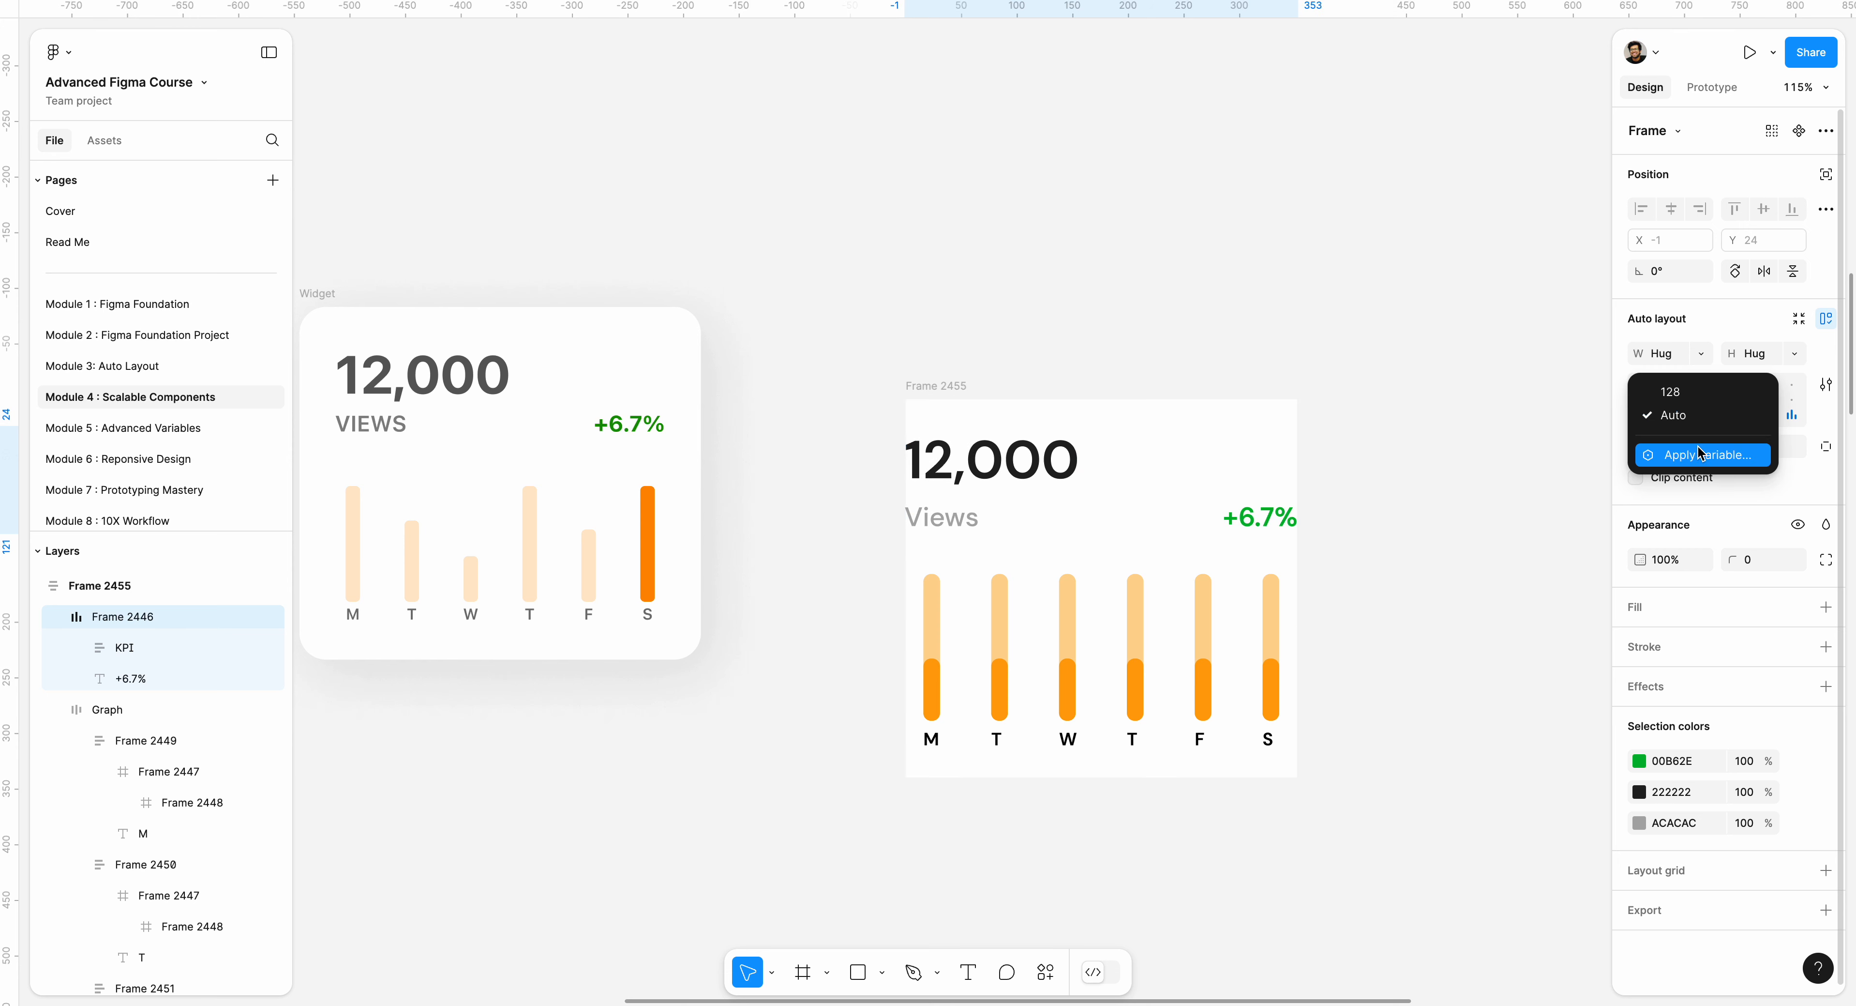
click(1665, 415)
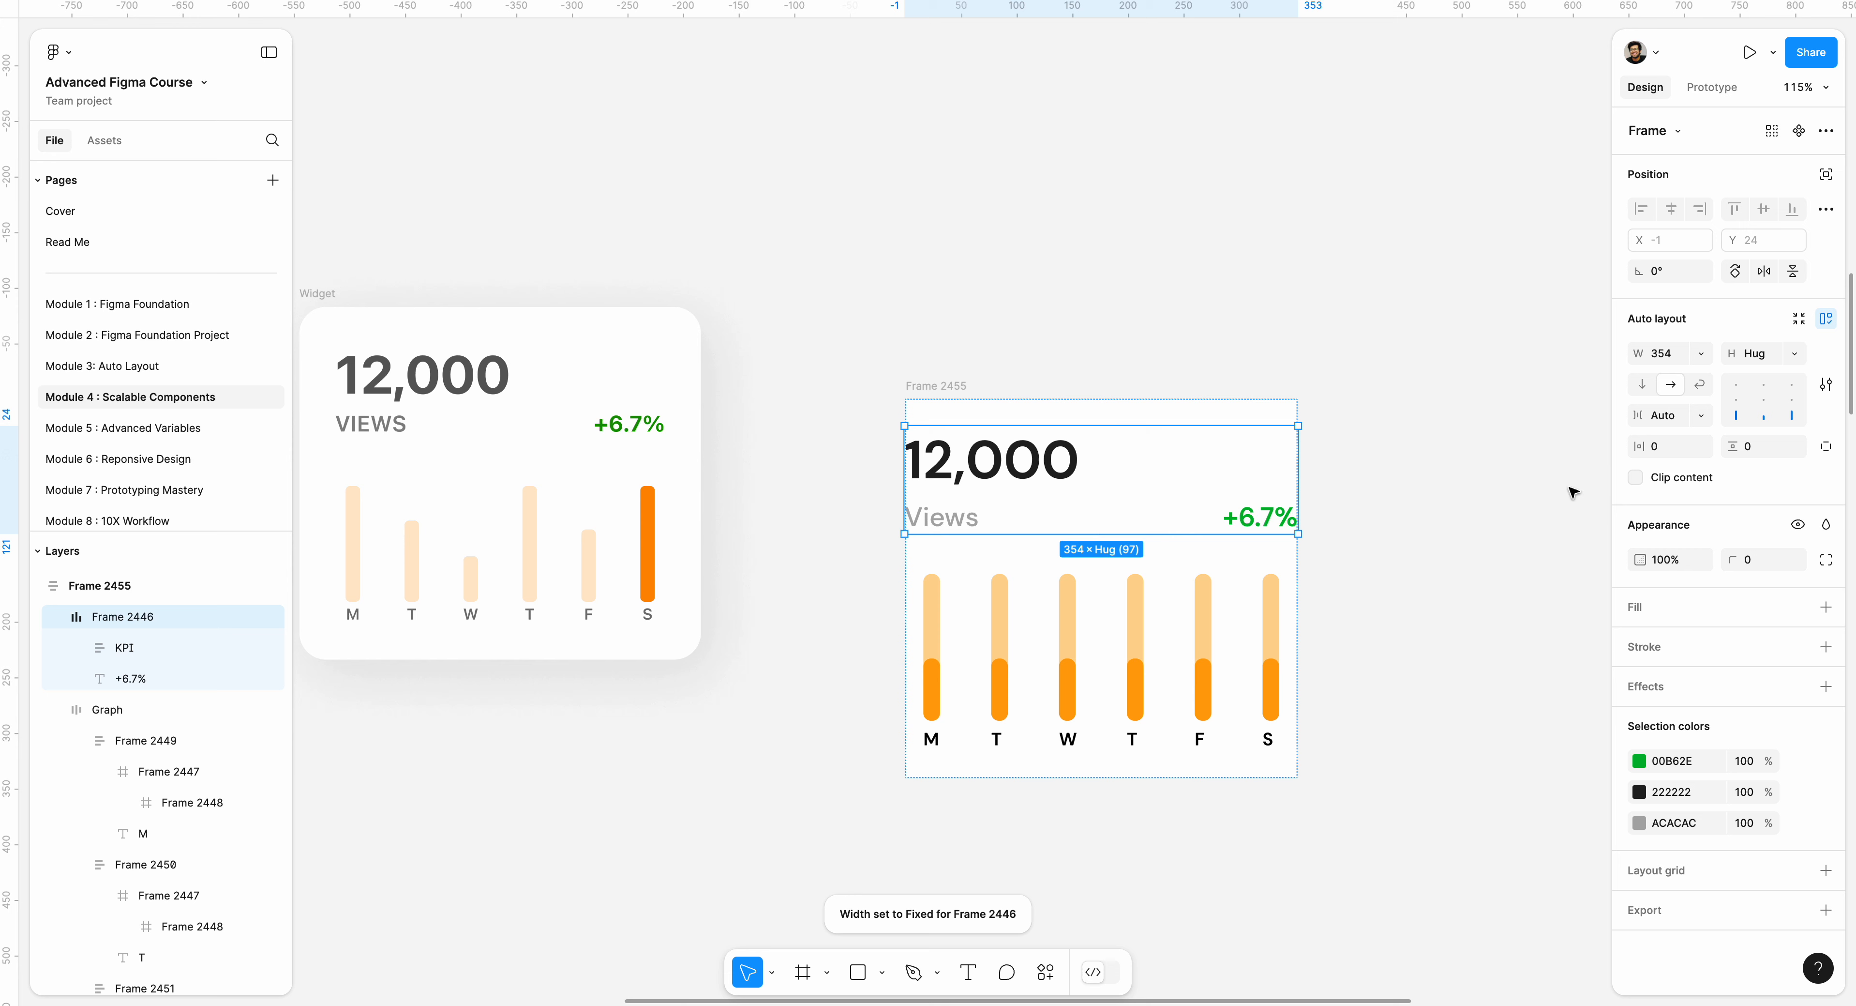
drag(1640, 445, 1651, 445)
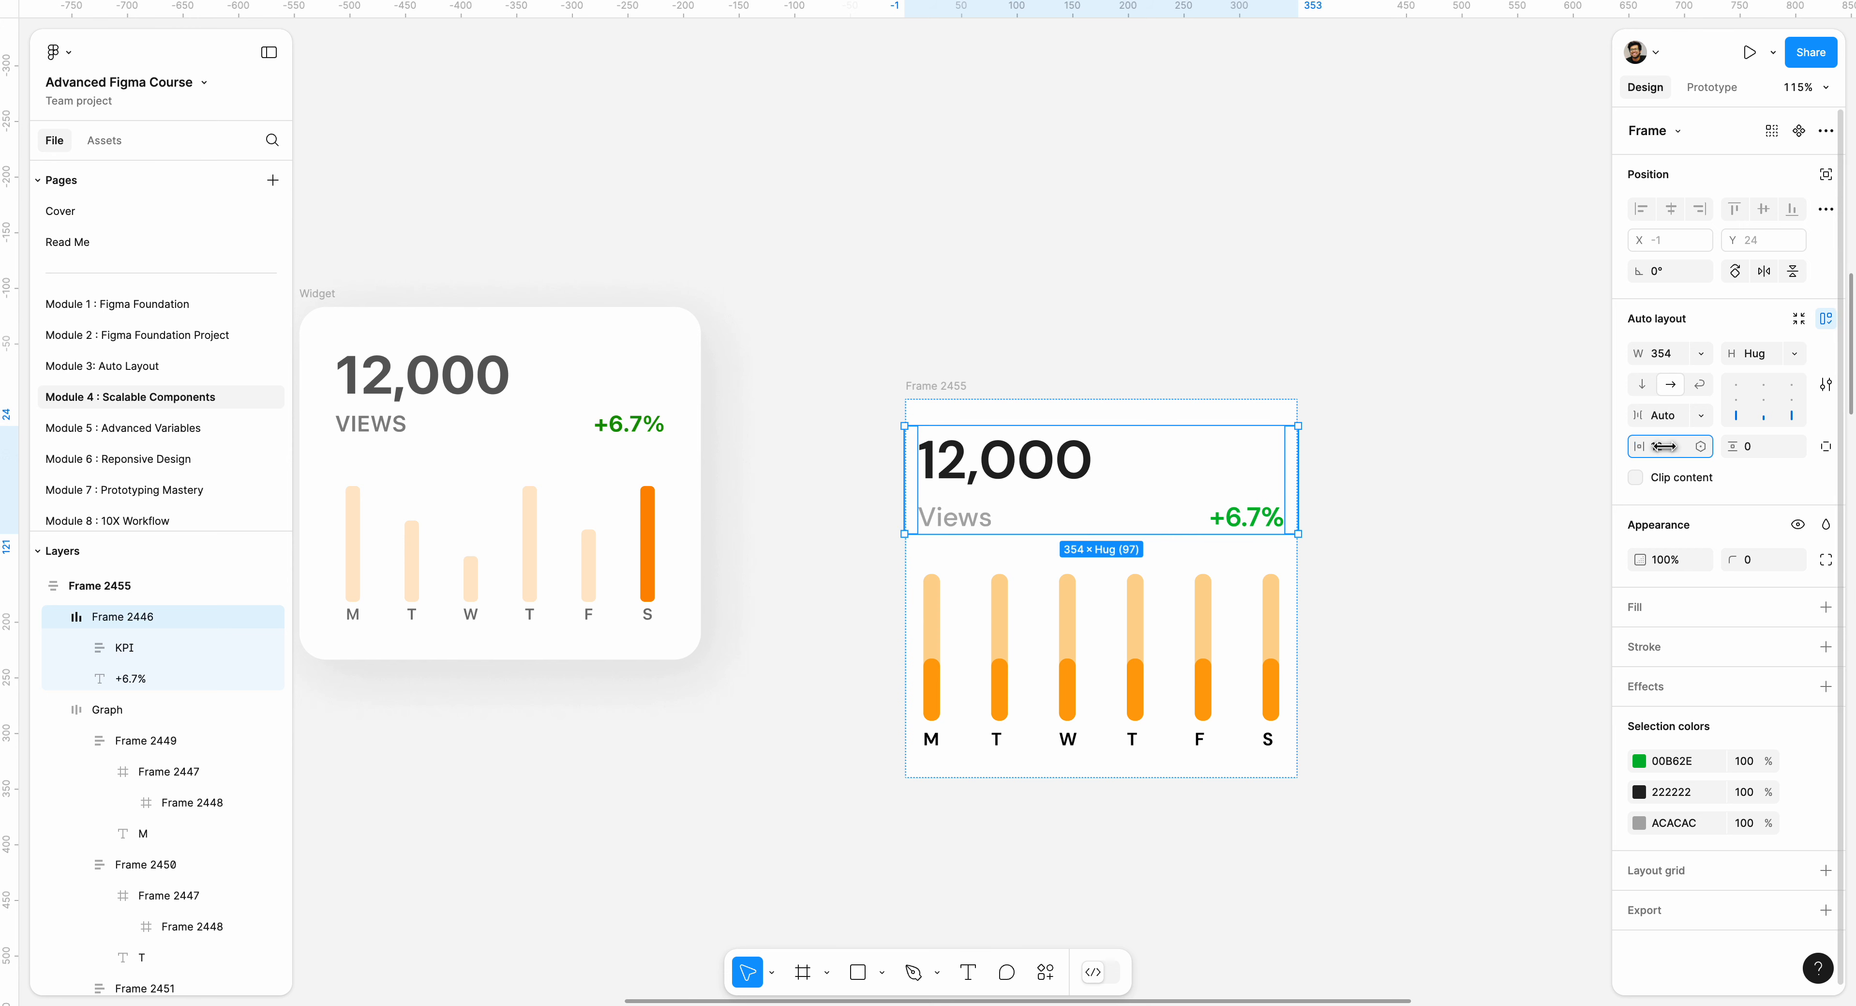
key(shift+Return)
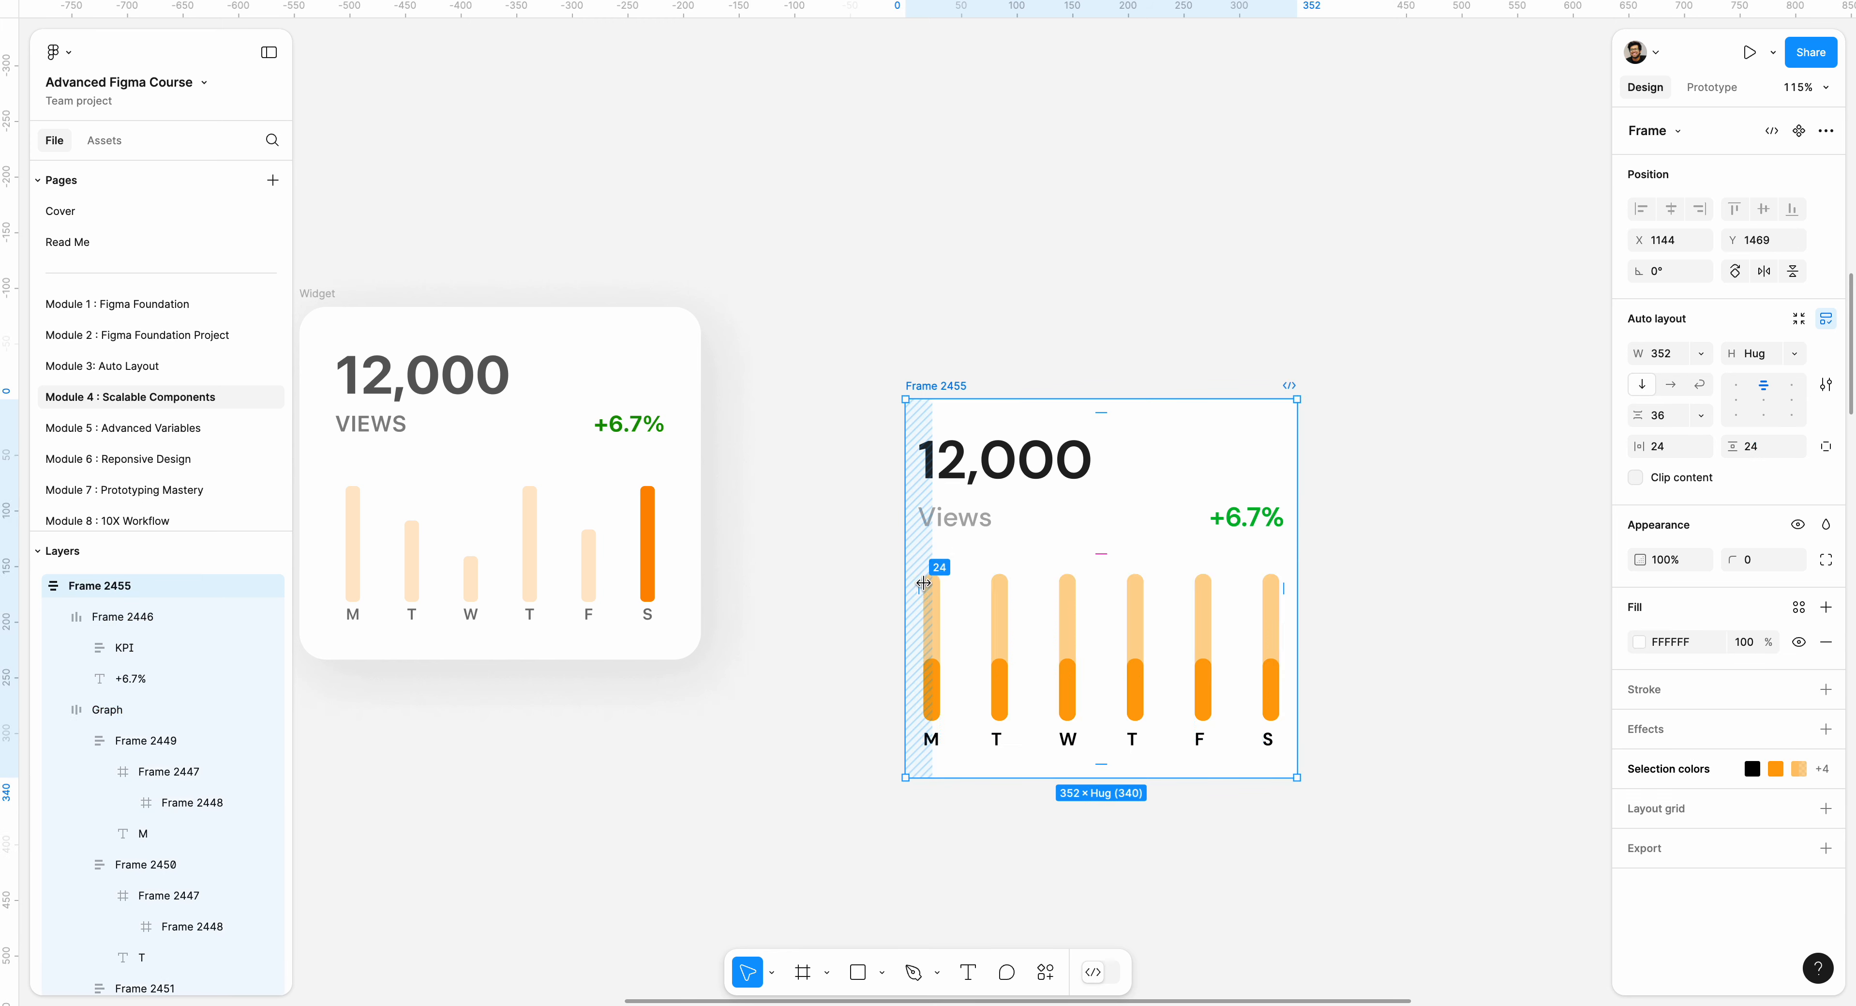
Set the Graph frame's width to fill the card container.
click(953, 591)
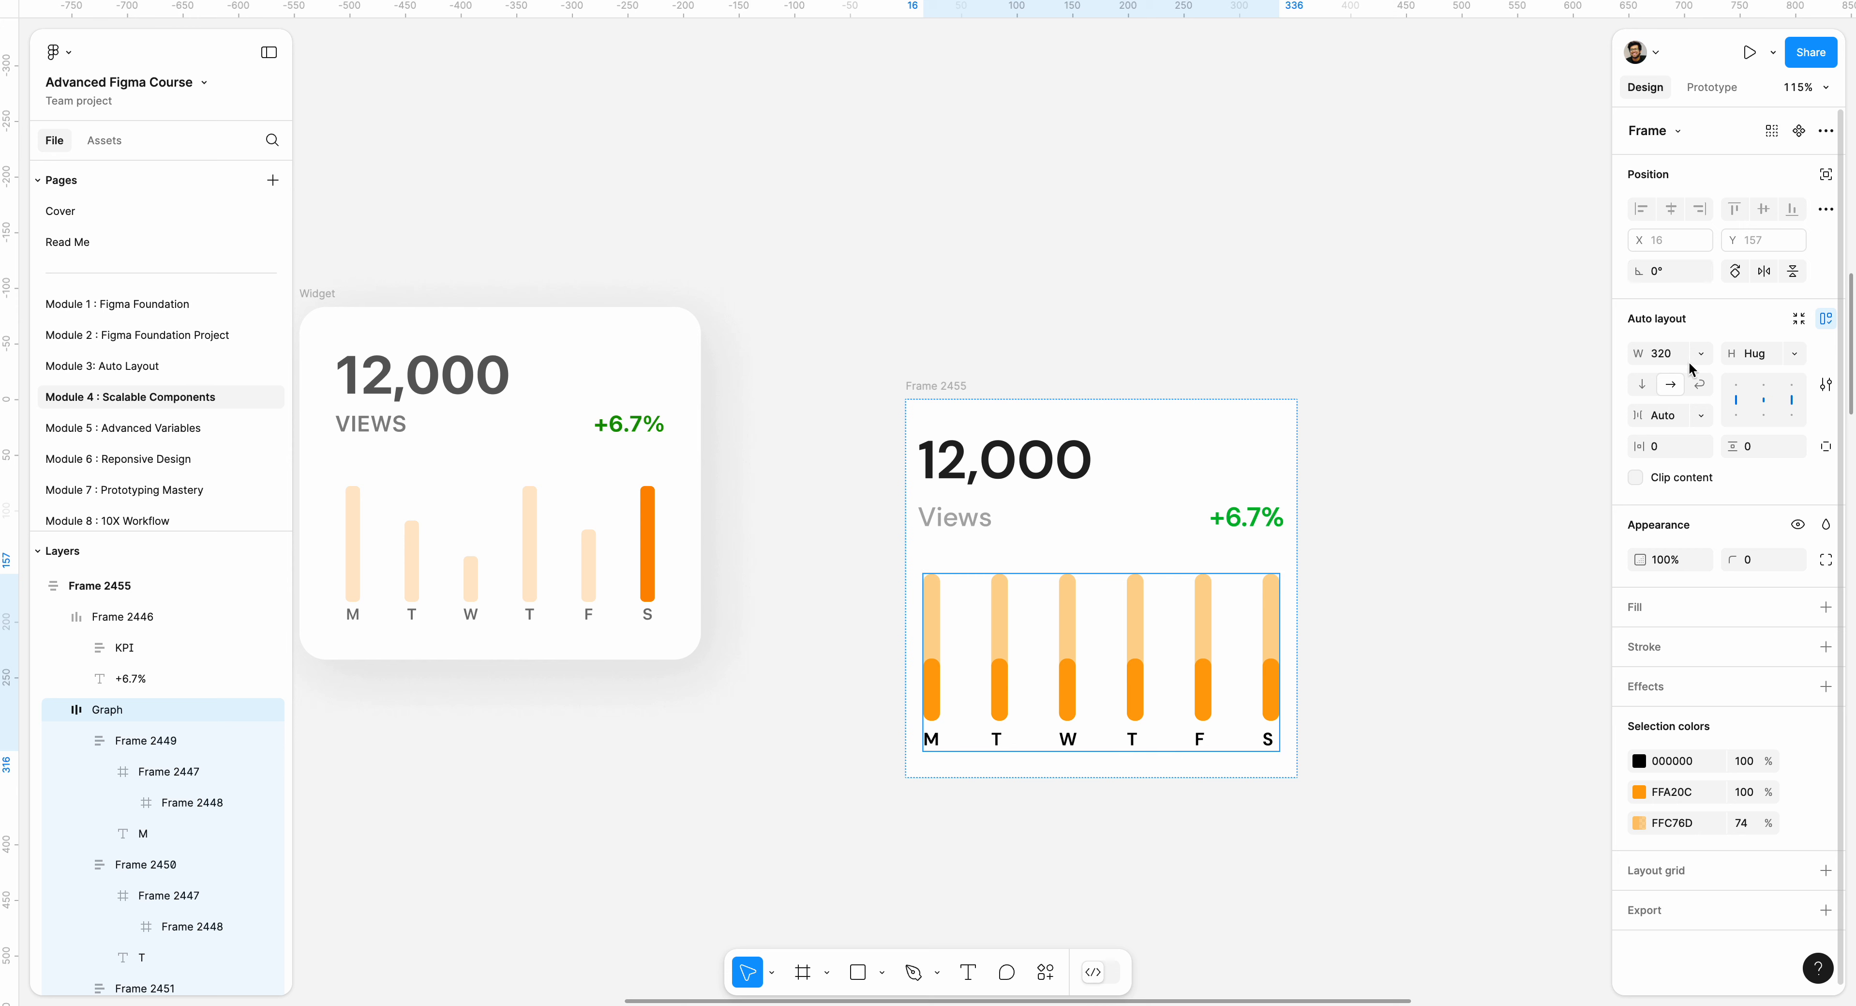
click(1701, 353)
click(1693, 400)
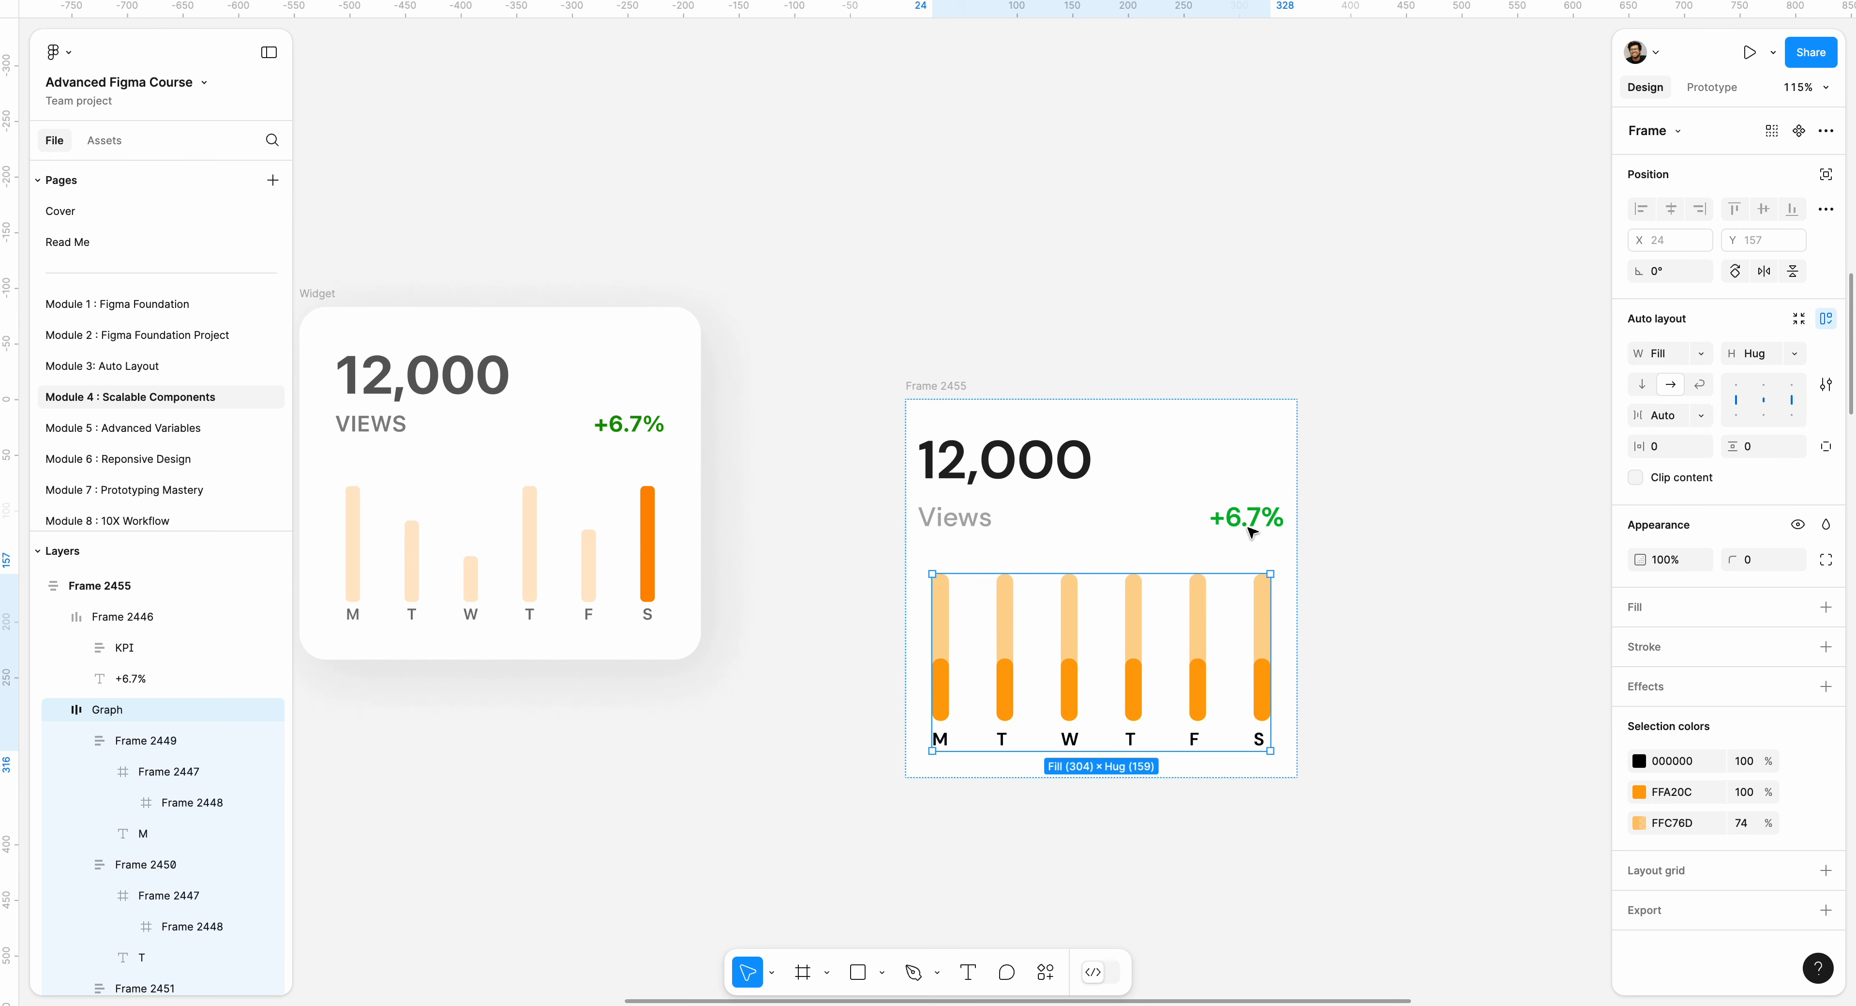
Match the KPI header row to the card's side padding by setting its horizontal padding to 24.
click(930, 553)
click(925, 550)
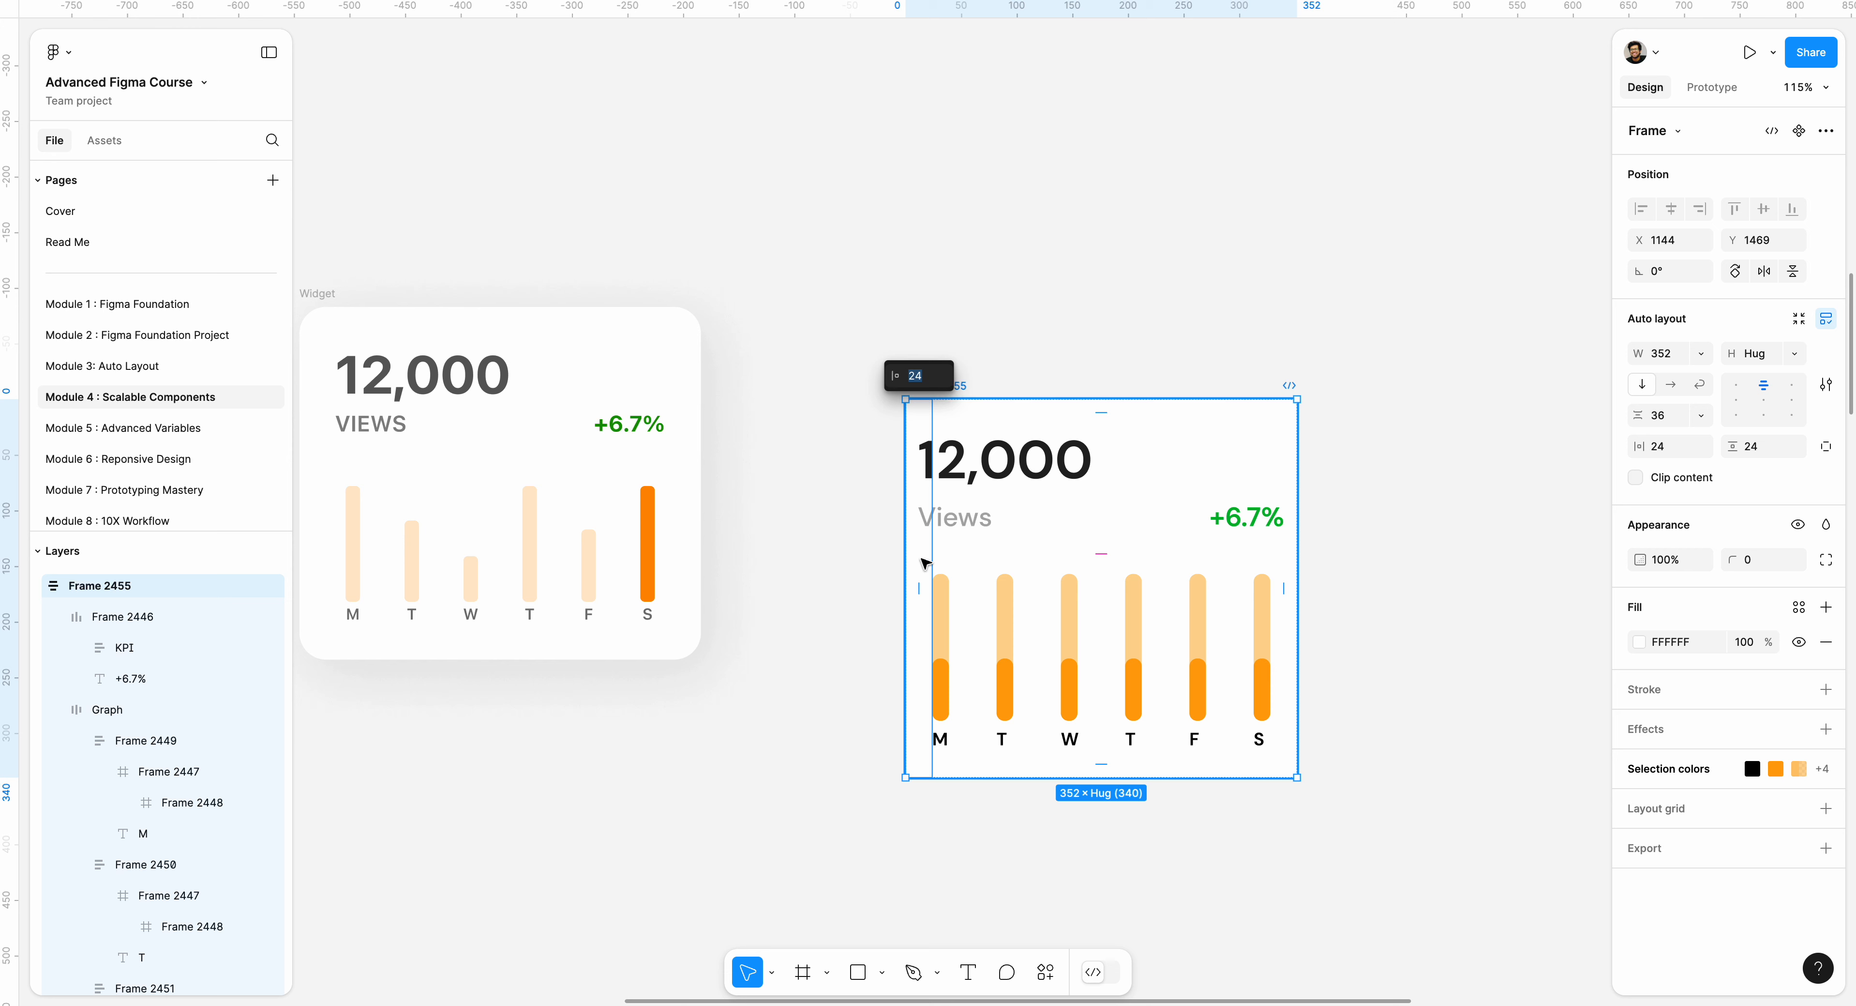
click(917, 461)
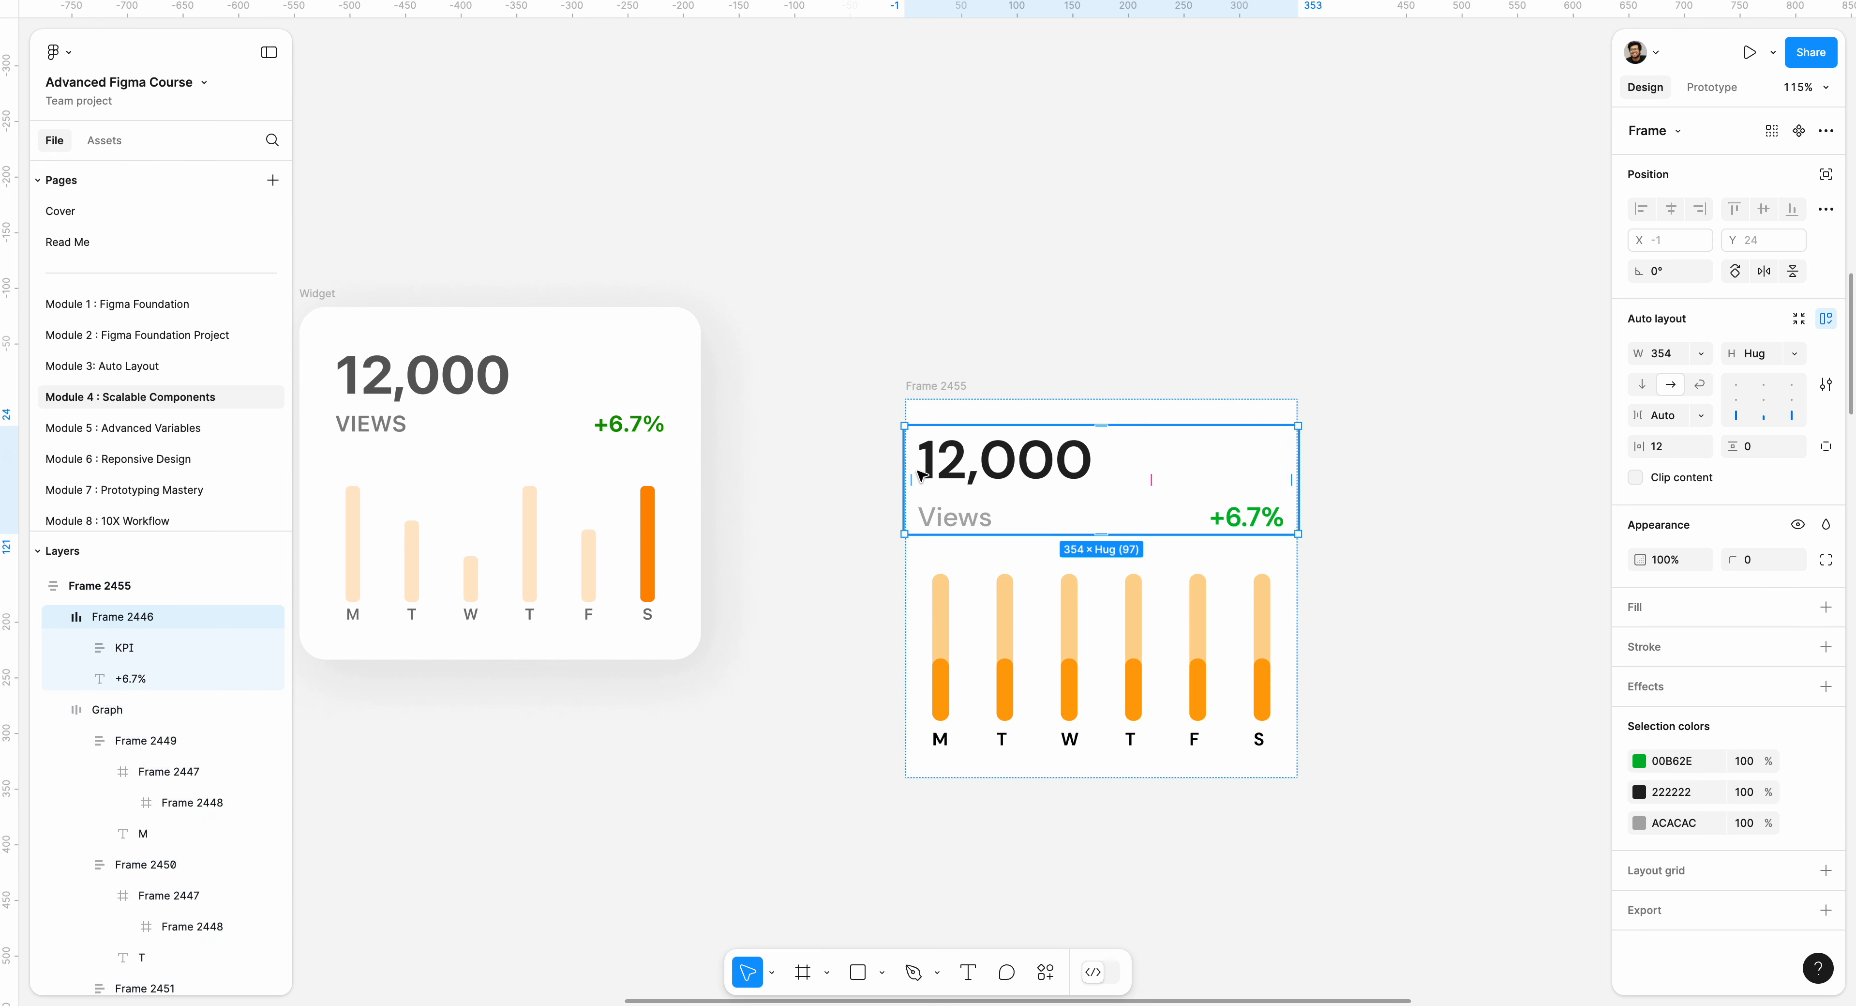
click(1675, 447)
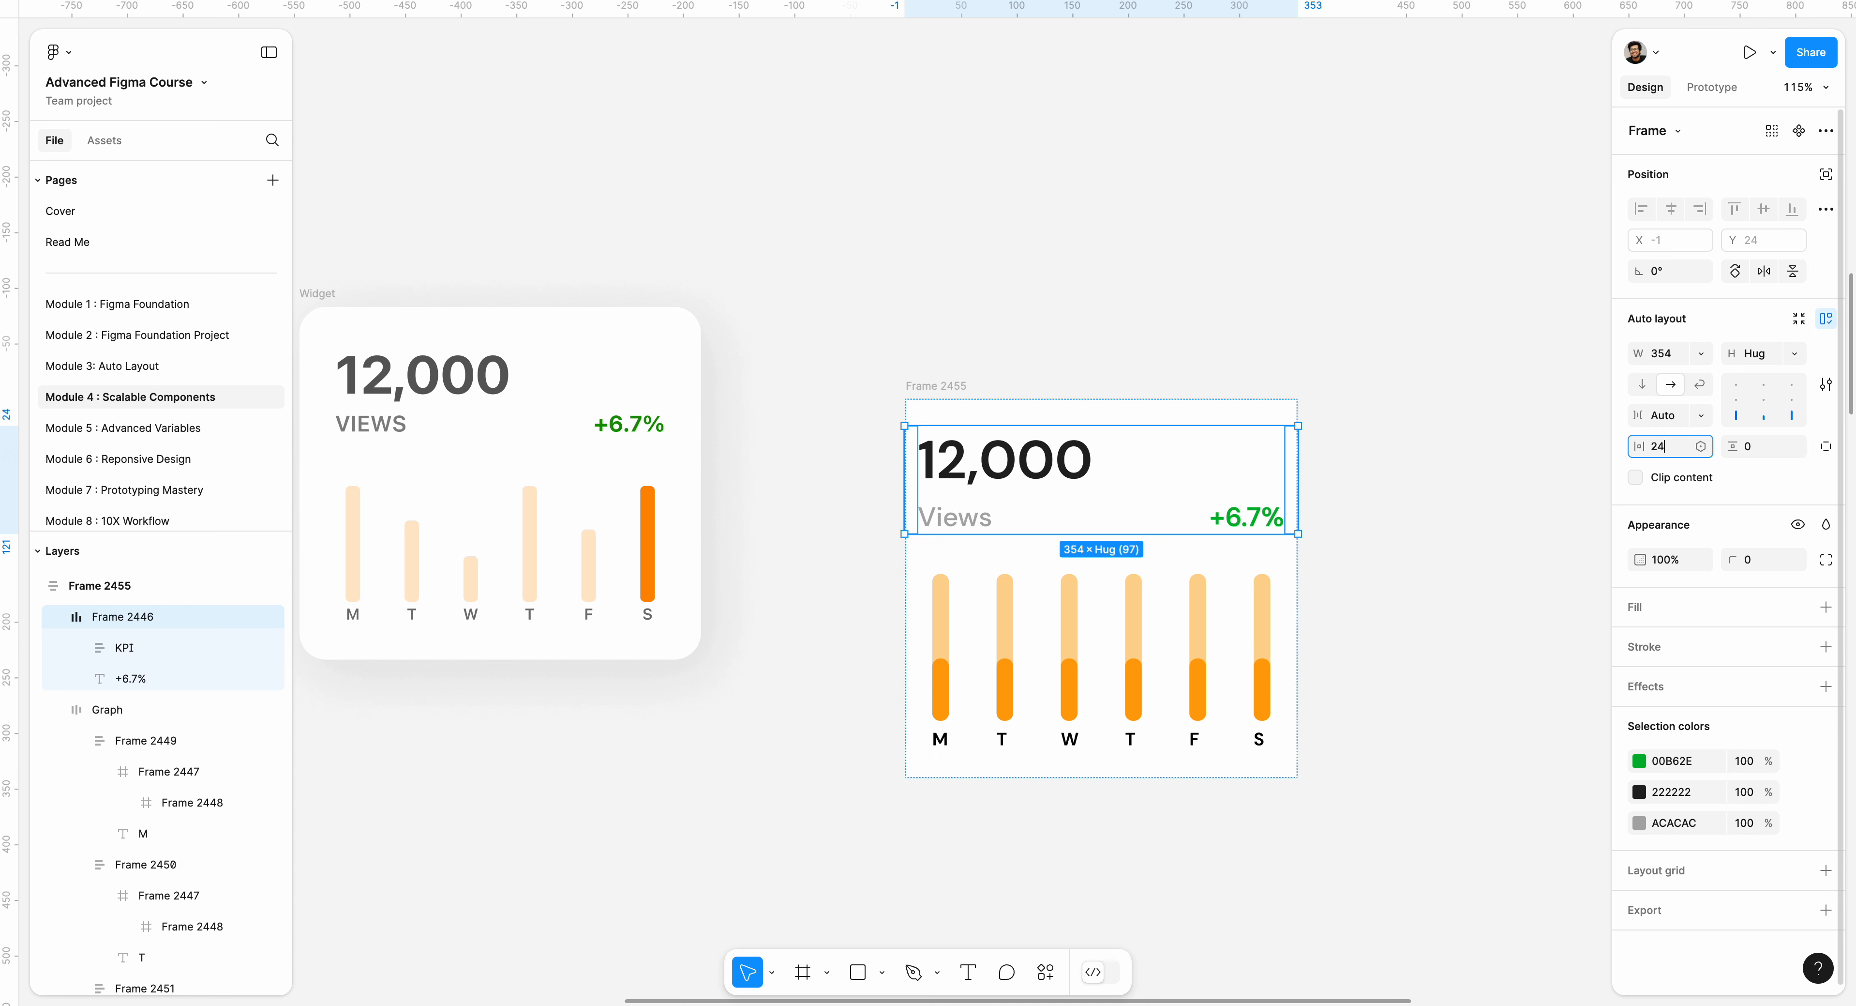
key(Return)
click(1009, 364)
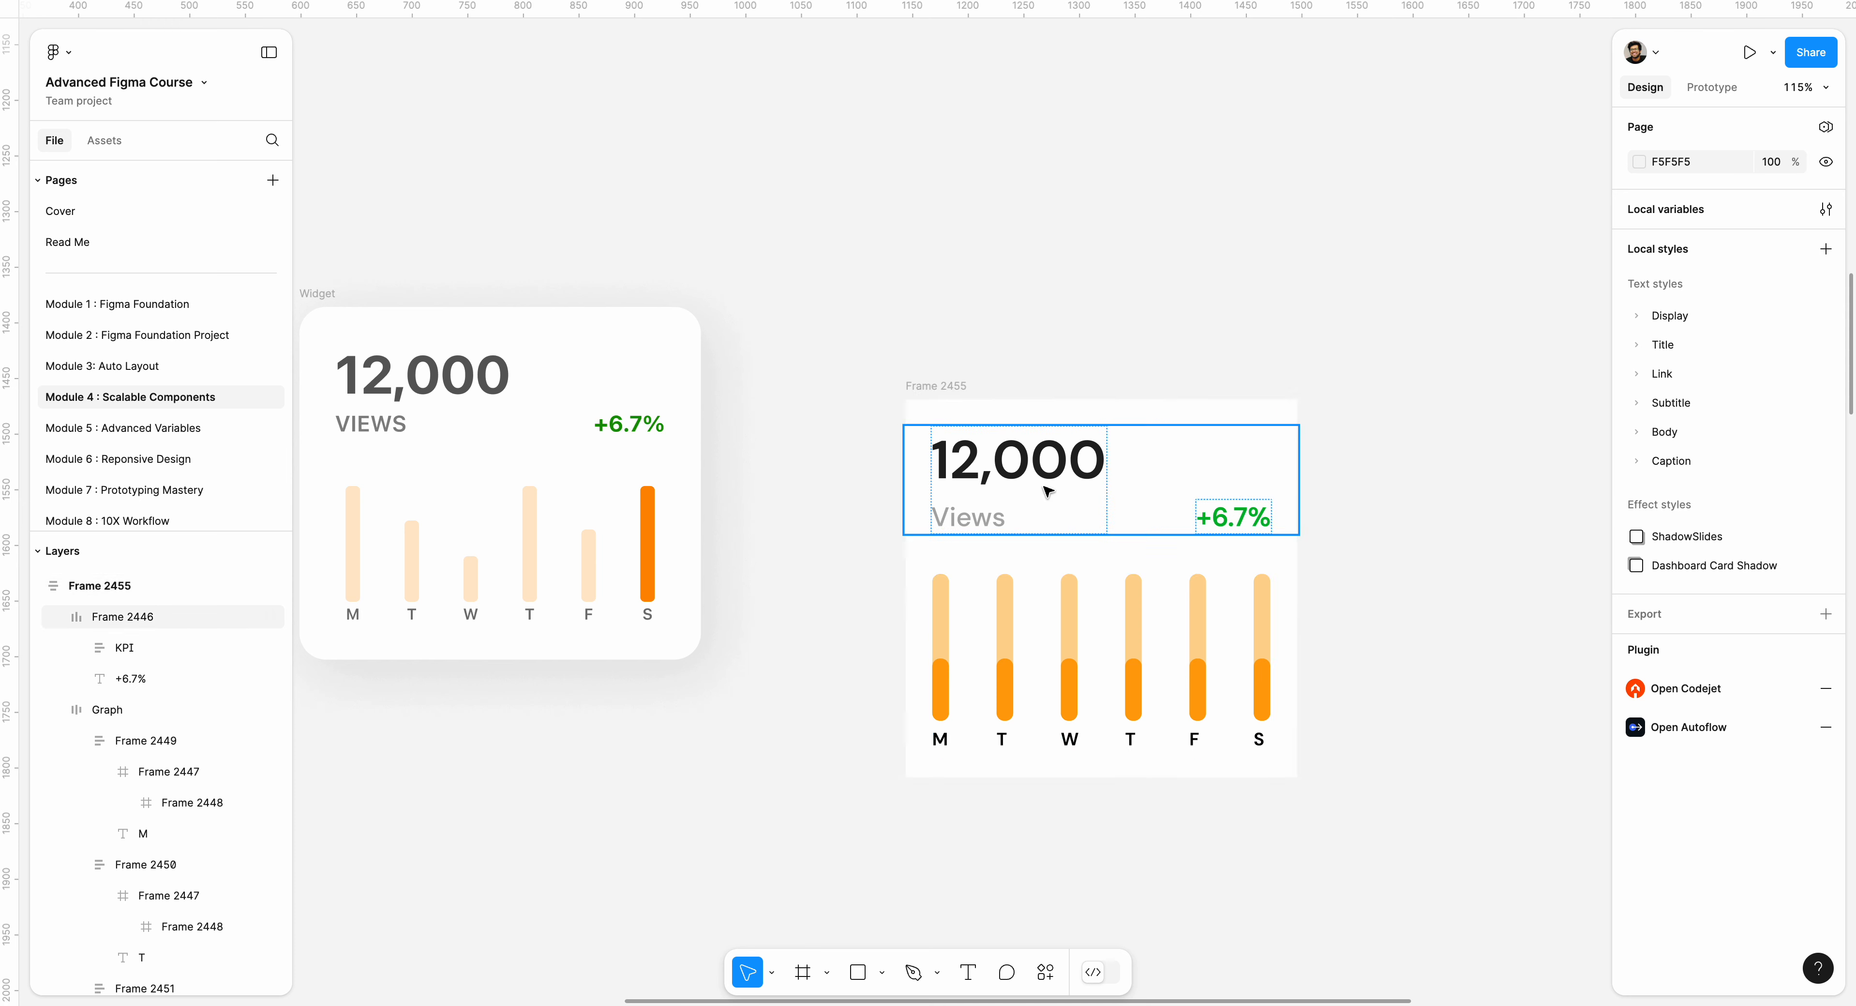
Round the card frame's corners with a radius of 19 and move the card to X 1132, Y 1459.
click(961, 384)
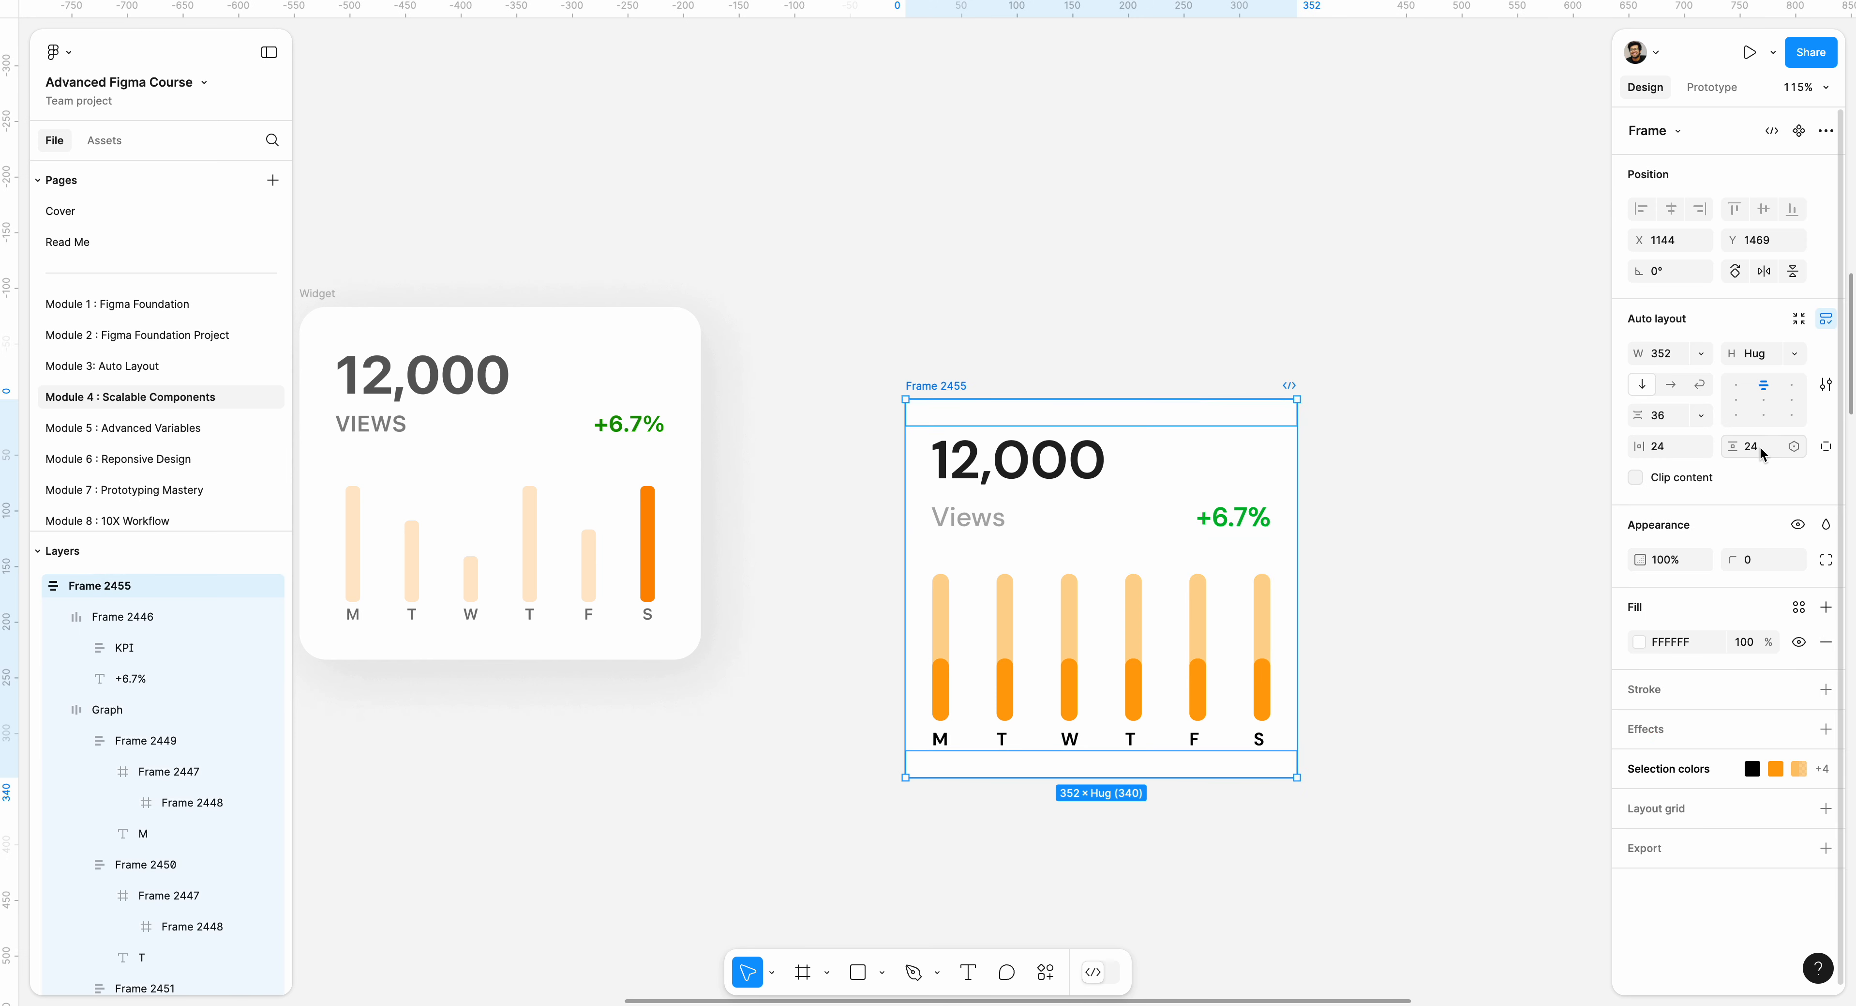
drag(1730, 561, 227, 551)
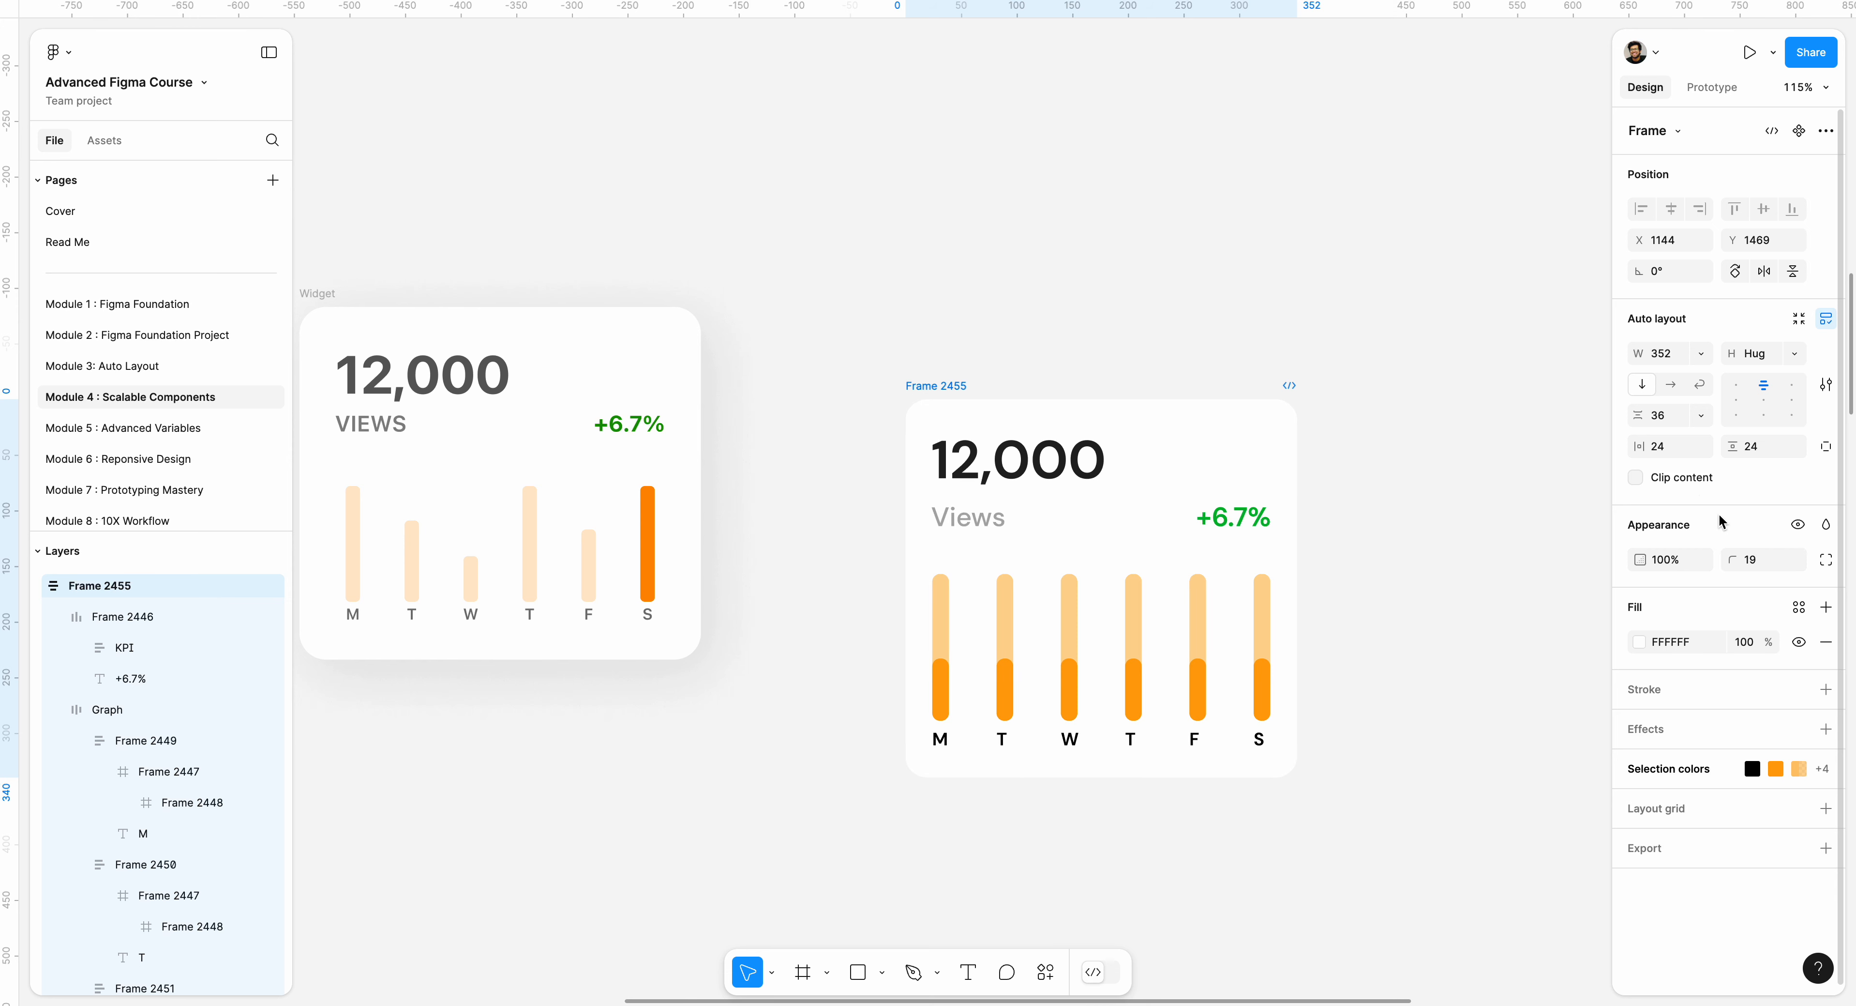
click(1398, 395)
mouse_move(955, 387)
mouse_down()
mouse_move(983, 345)
mouse_move(940, 380)
mouse_up()
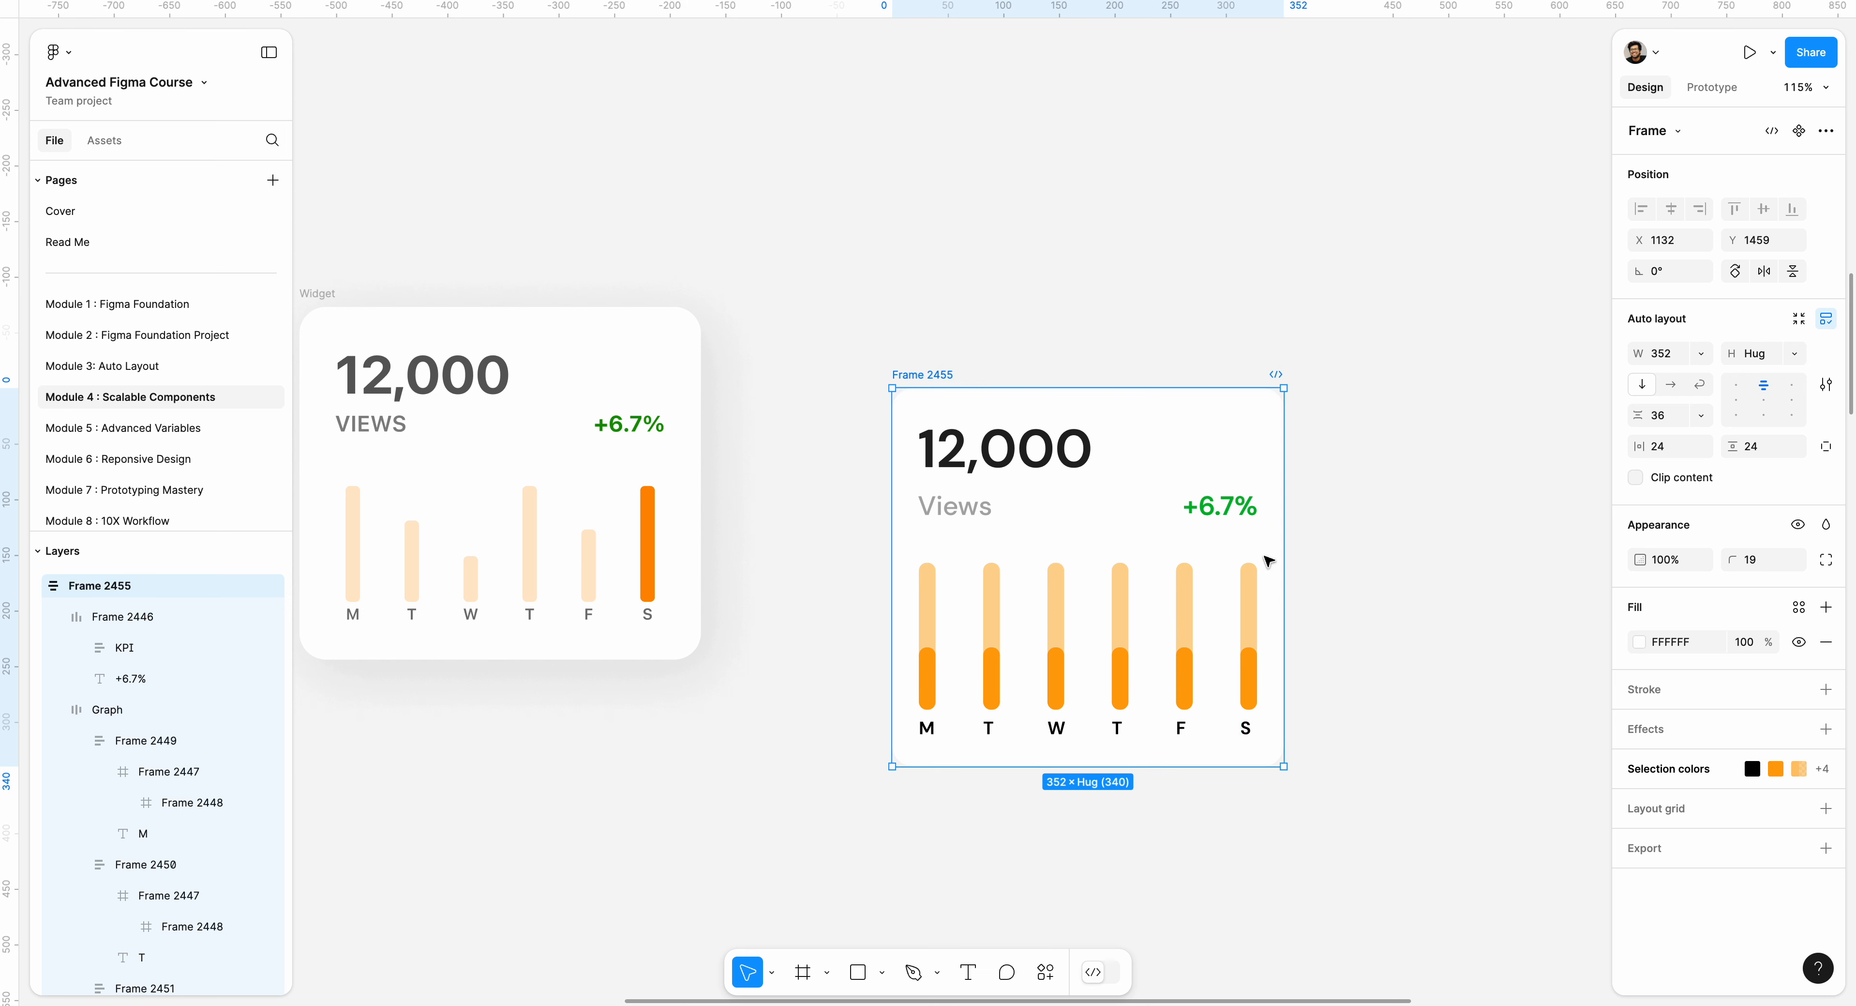
Give the card frame a 1 px stroke in colour F0ECEC, positioned outside its edge.
click(969, 364)
click(1152, 406)
click(1686, 695)
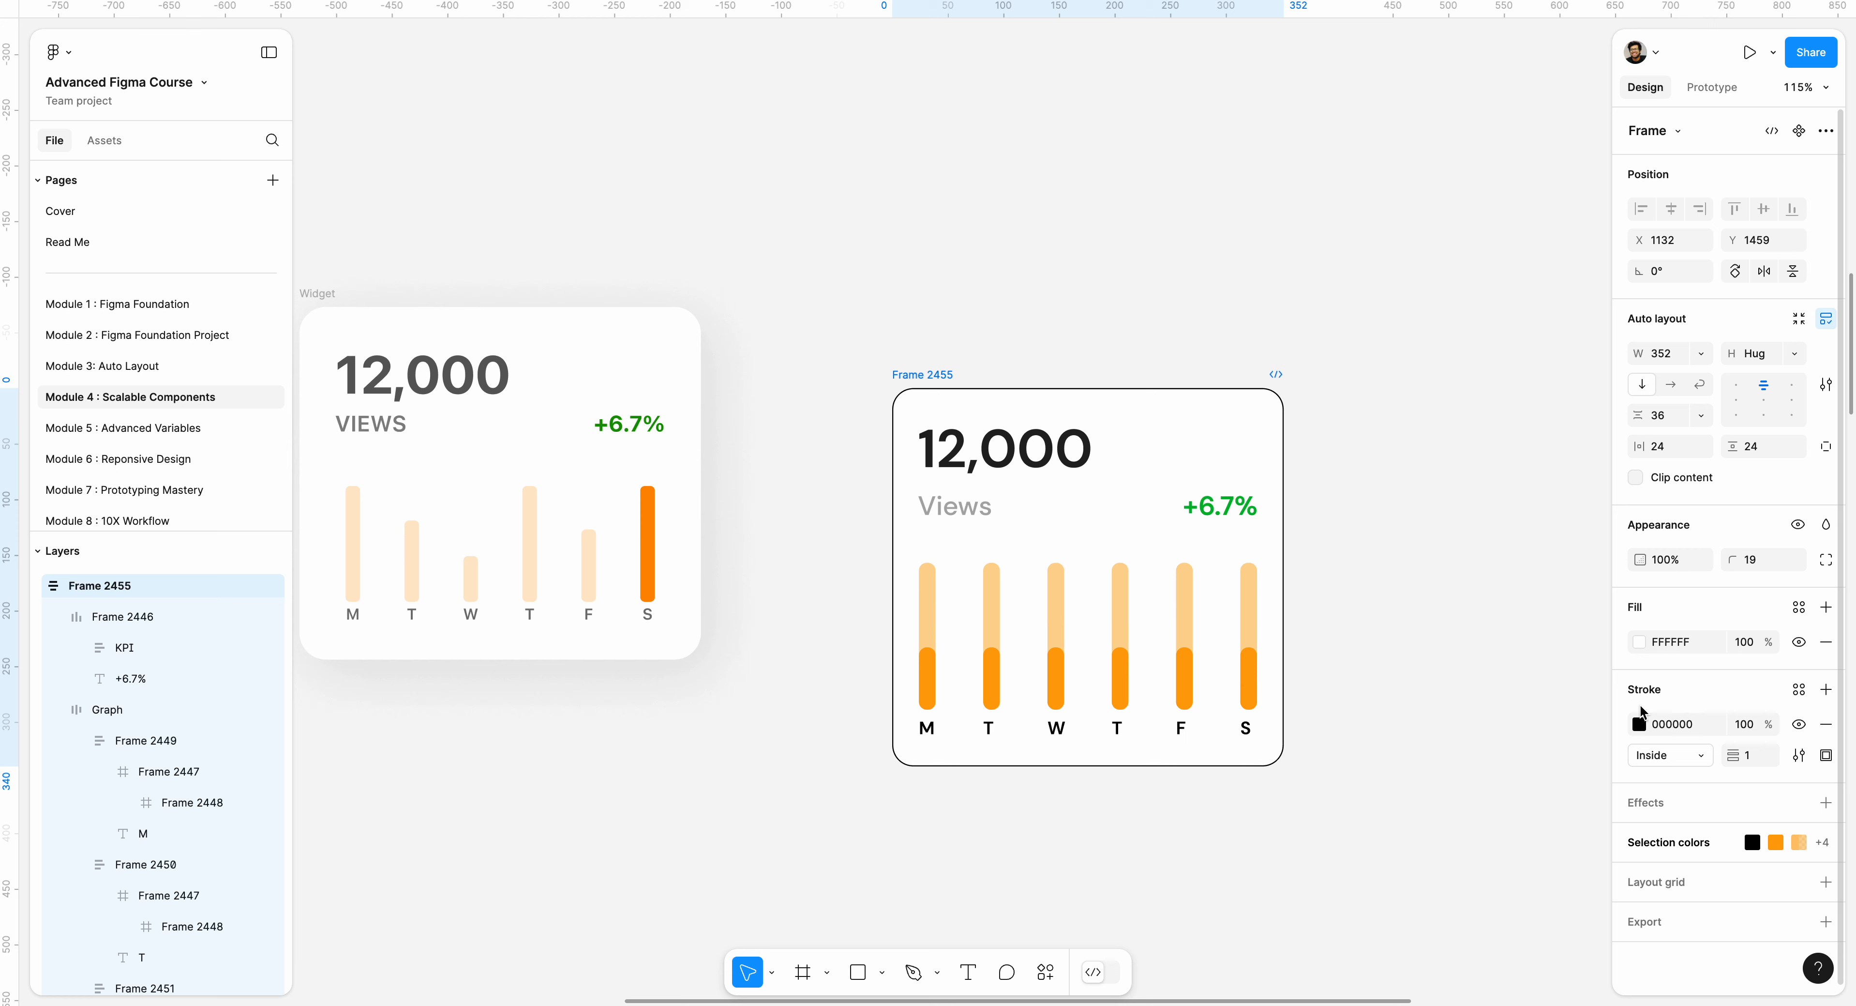
click(1640, 723)
drag(1438, 634, 1391, 544)
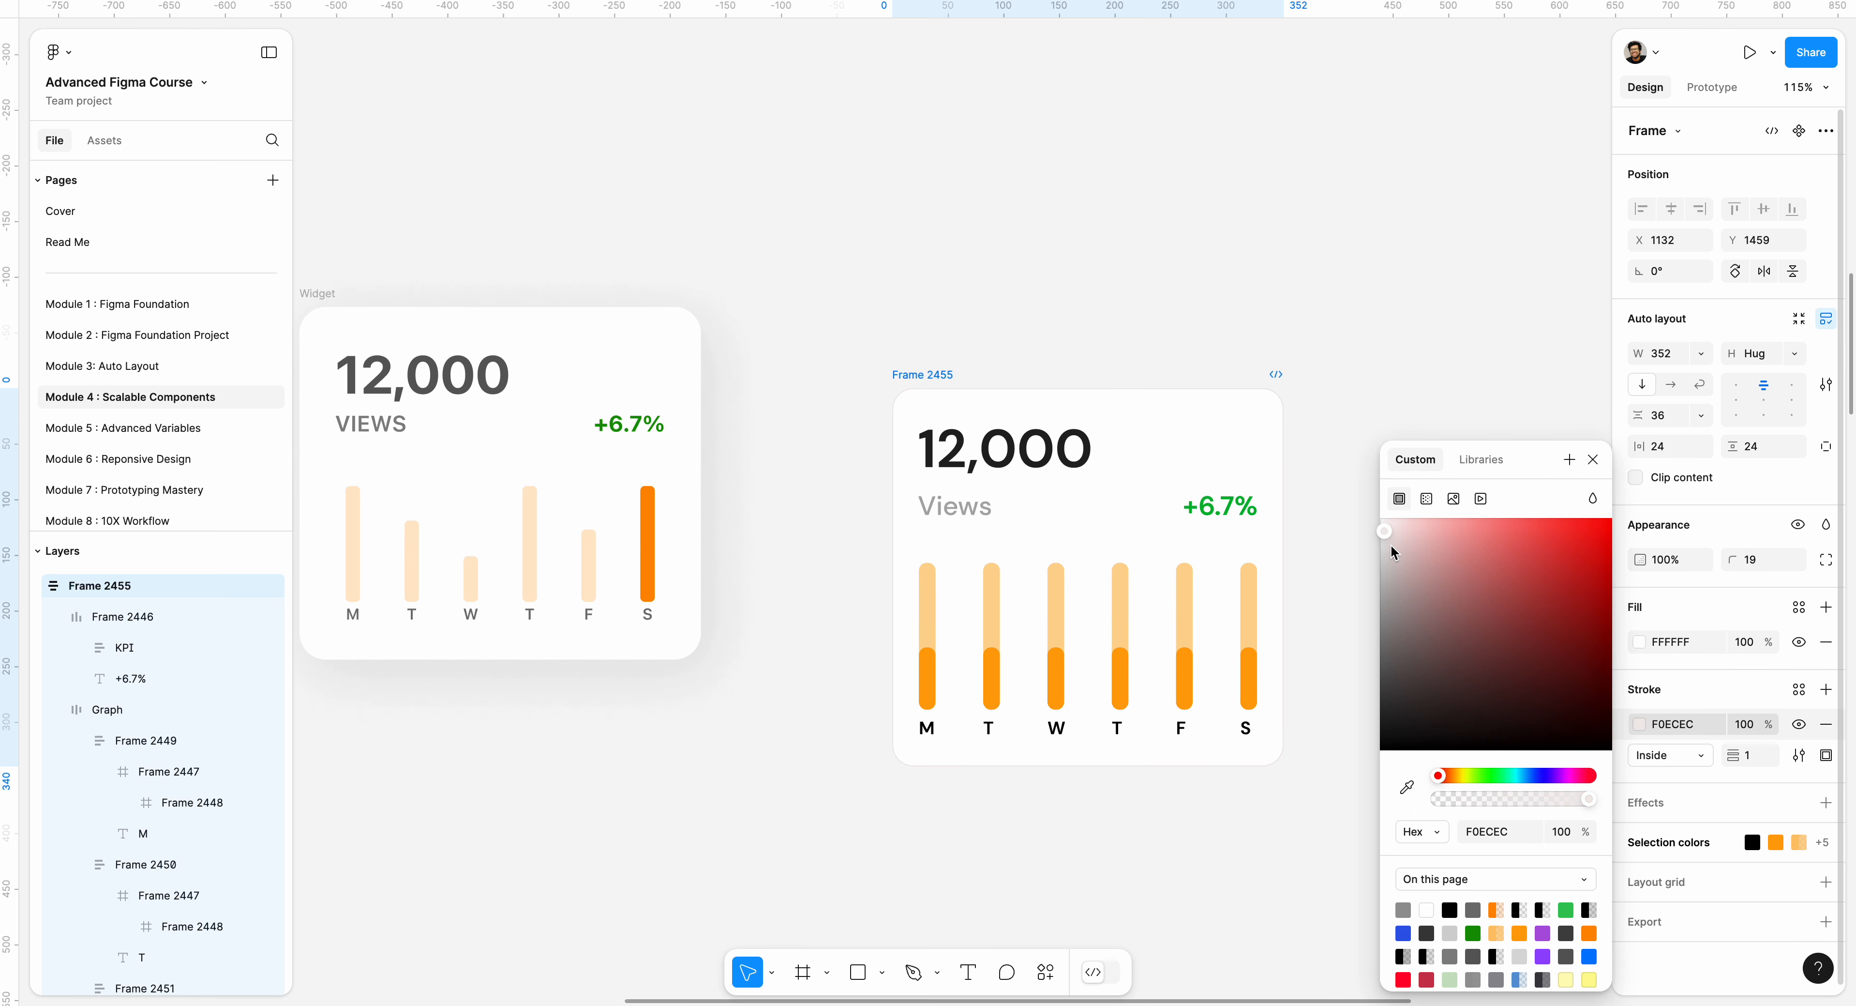
click(1670, 758)
Add a drop shadow to the card with X 5, Y 12, blur 83.4 and black at 12% opacity.
click(1683, 809)
click(1658, 806)
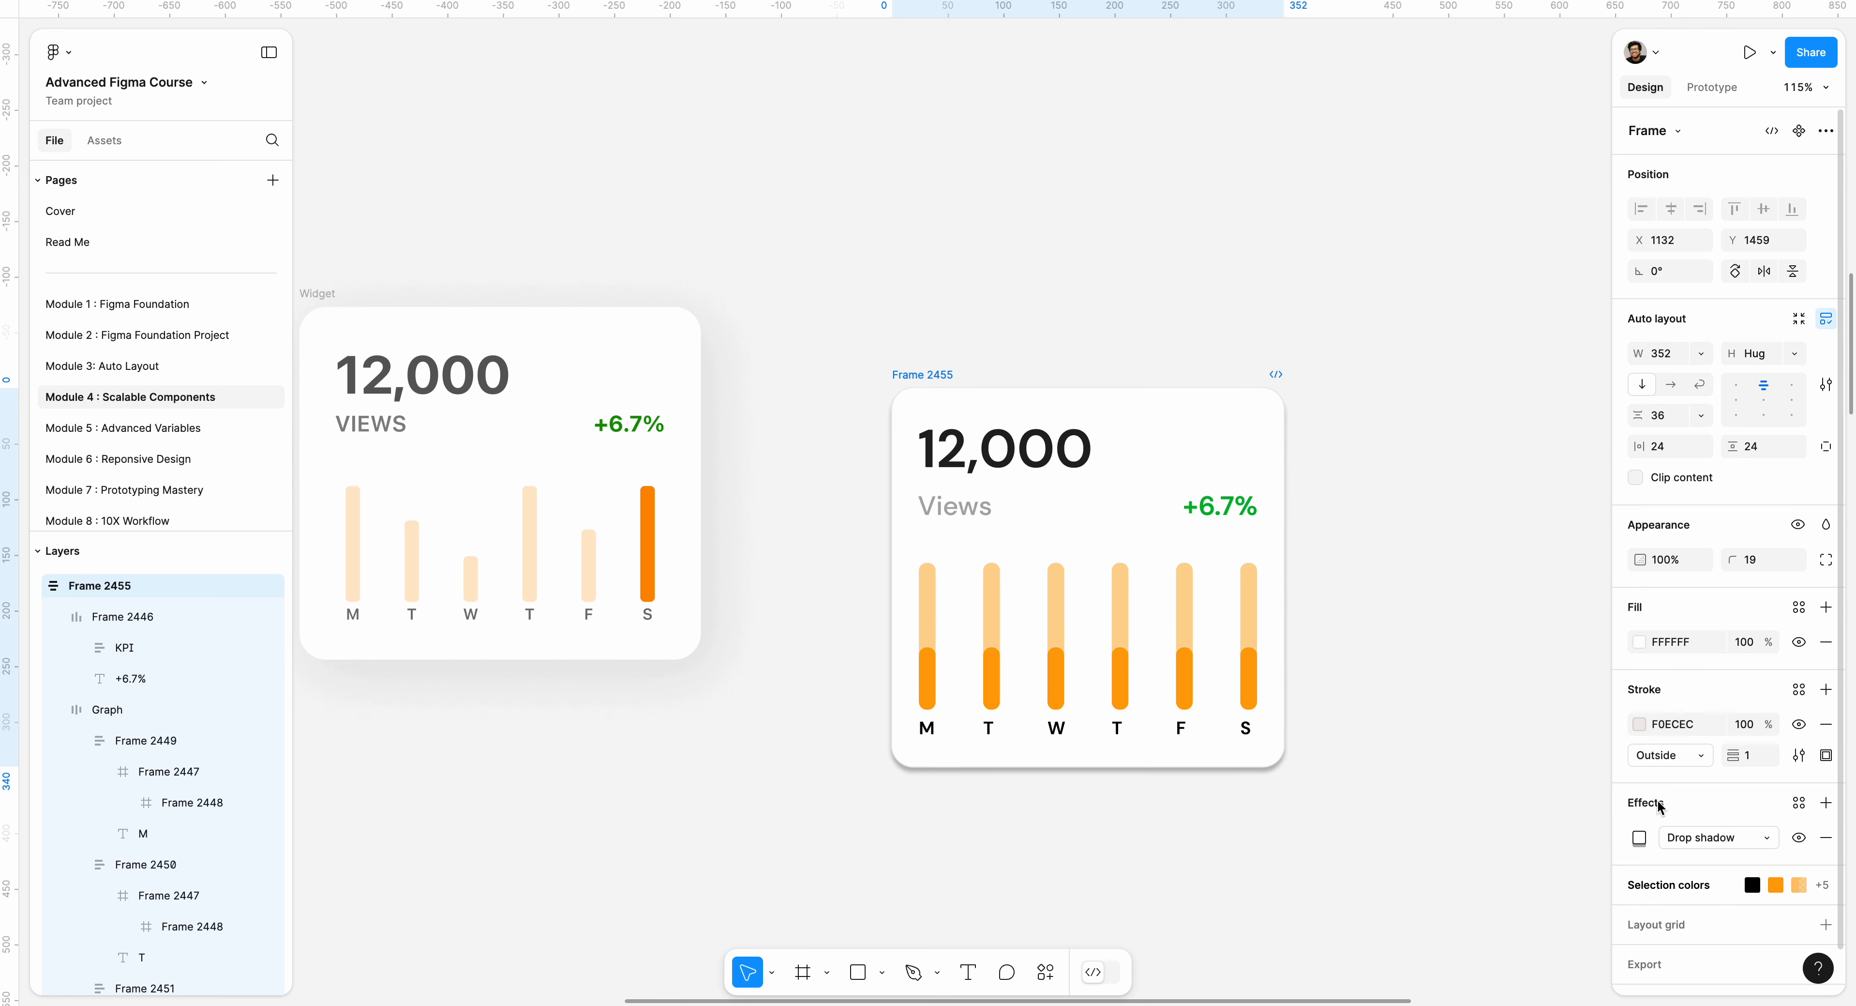
click(1641, 838)
mouse_move(1478, 792)
mouse_down()
mouse_move(1499, 792)
mouse_move(1482, 793)
mouse_up()
drag(1479, 823, 1123, 904)
click(1475, 916)
drag(1244, 798, 1224, 799)
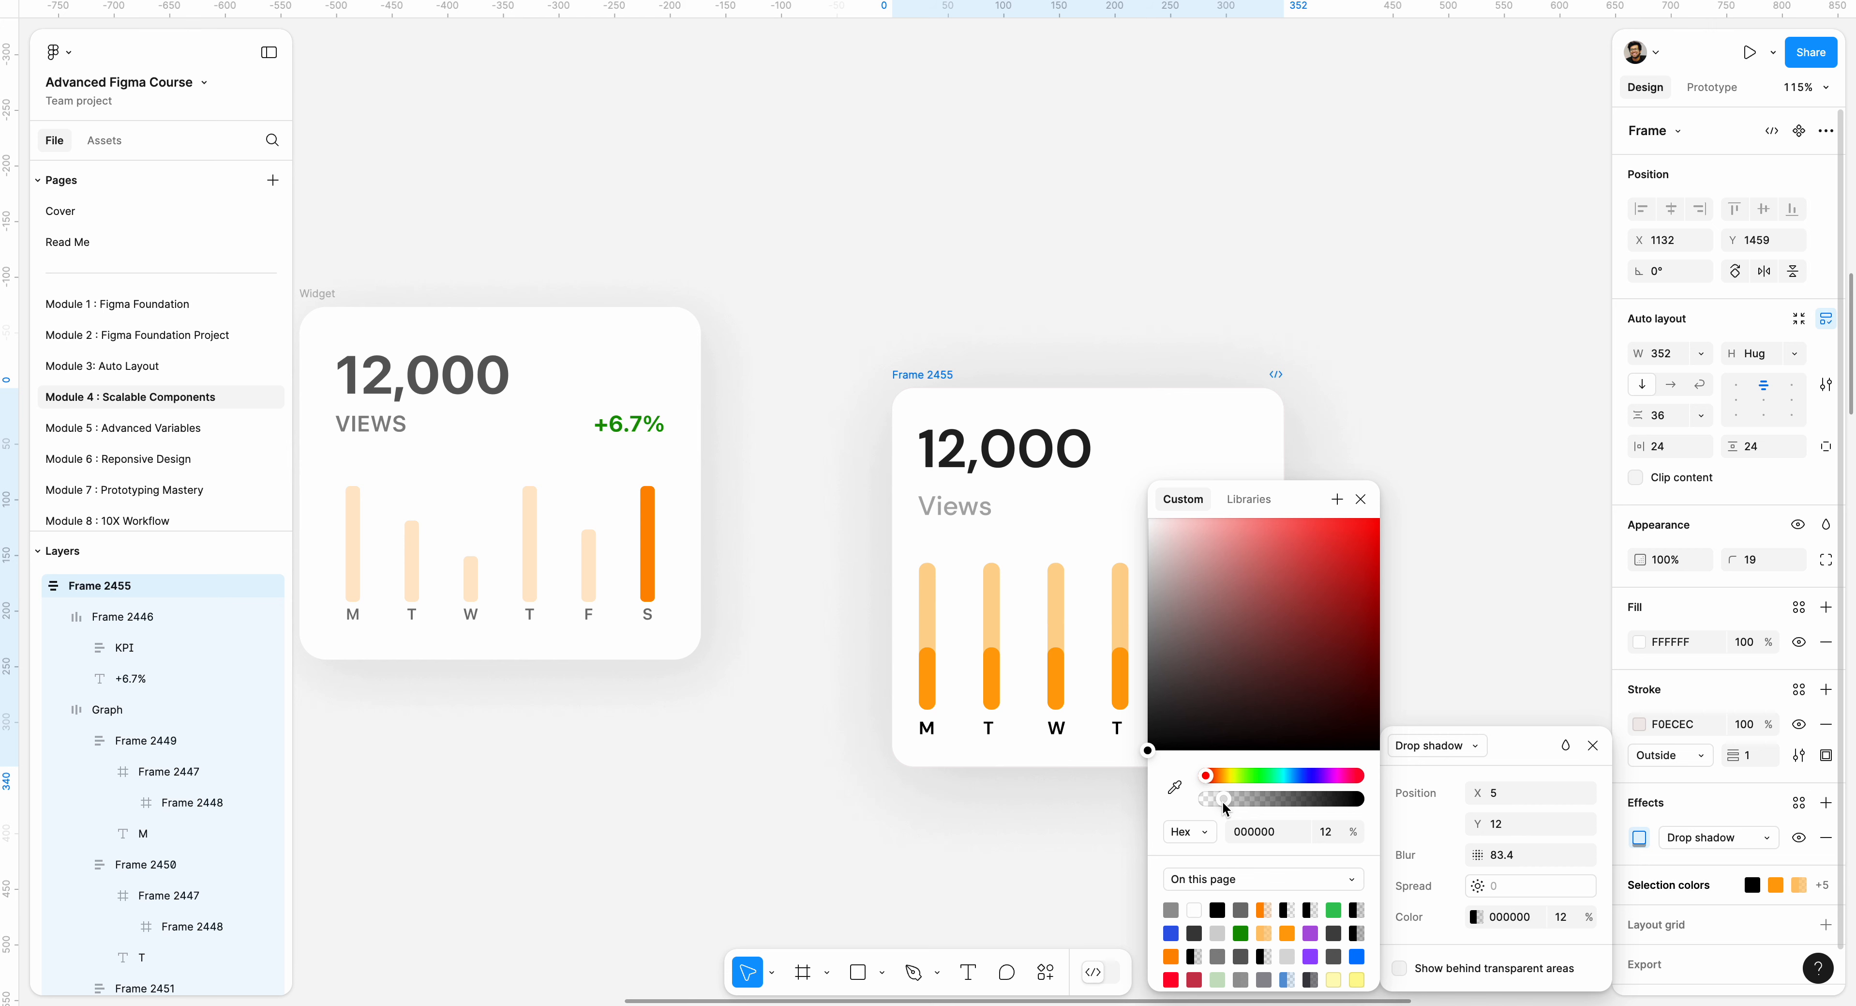
click(1068, 830)
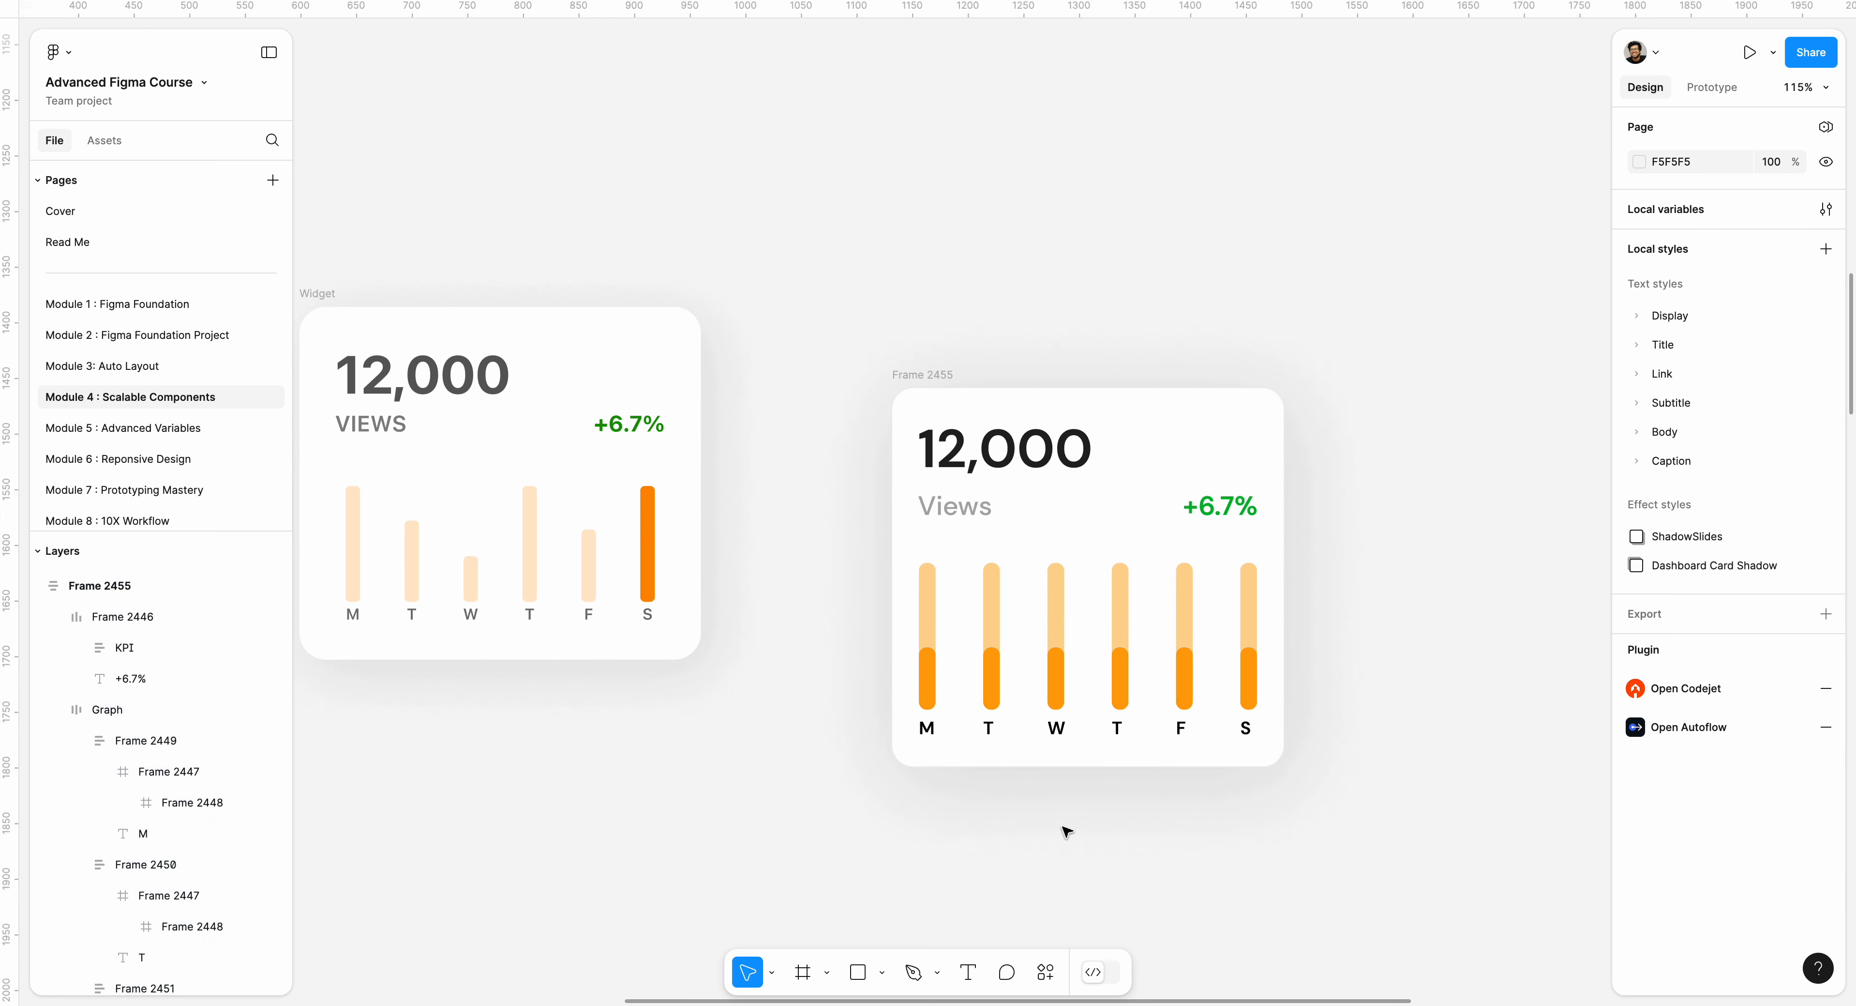
Search the plugins for "shadow" and run Beautiful Shadows on the card frame.
click(1037, 966)
click(891, 657)
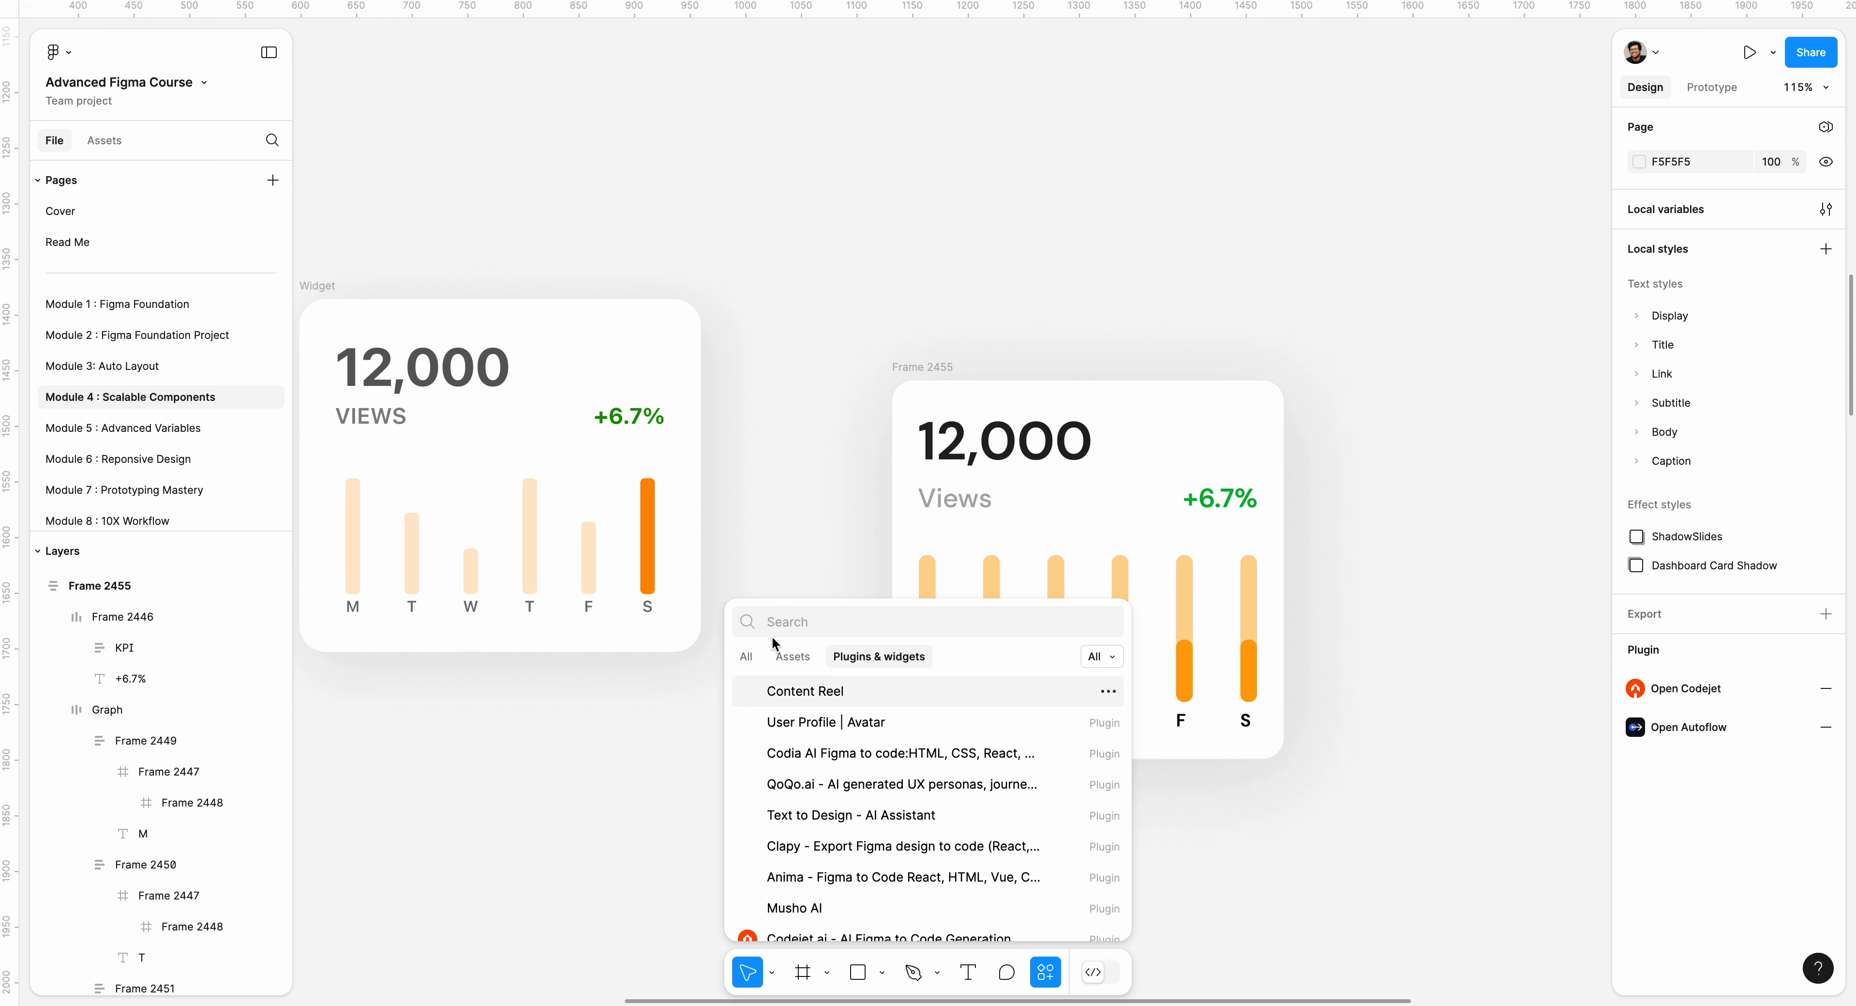
text(sh)
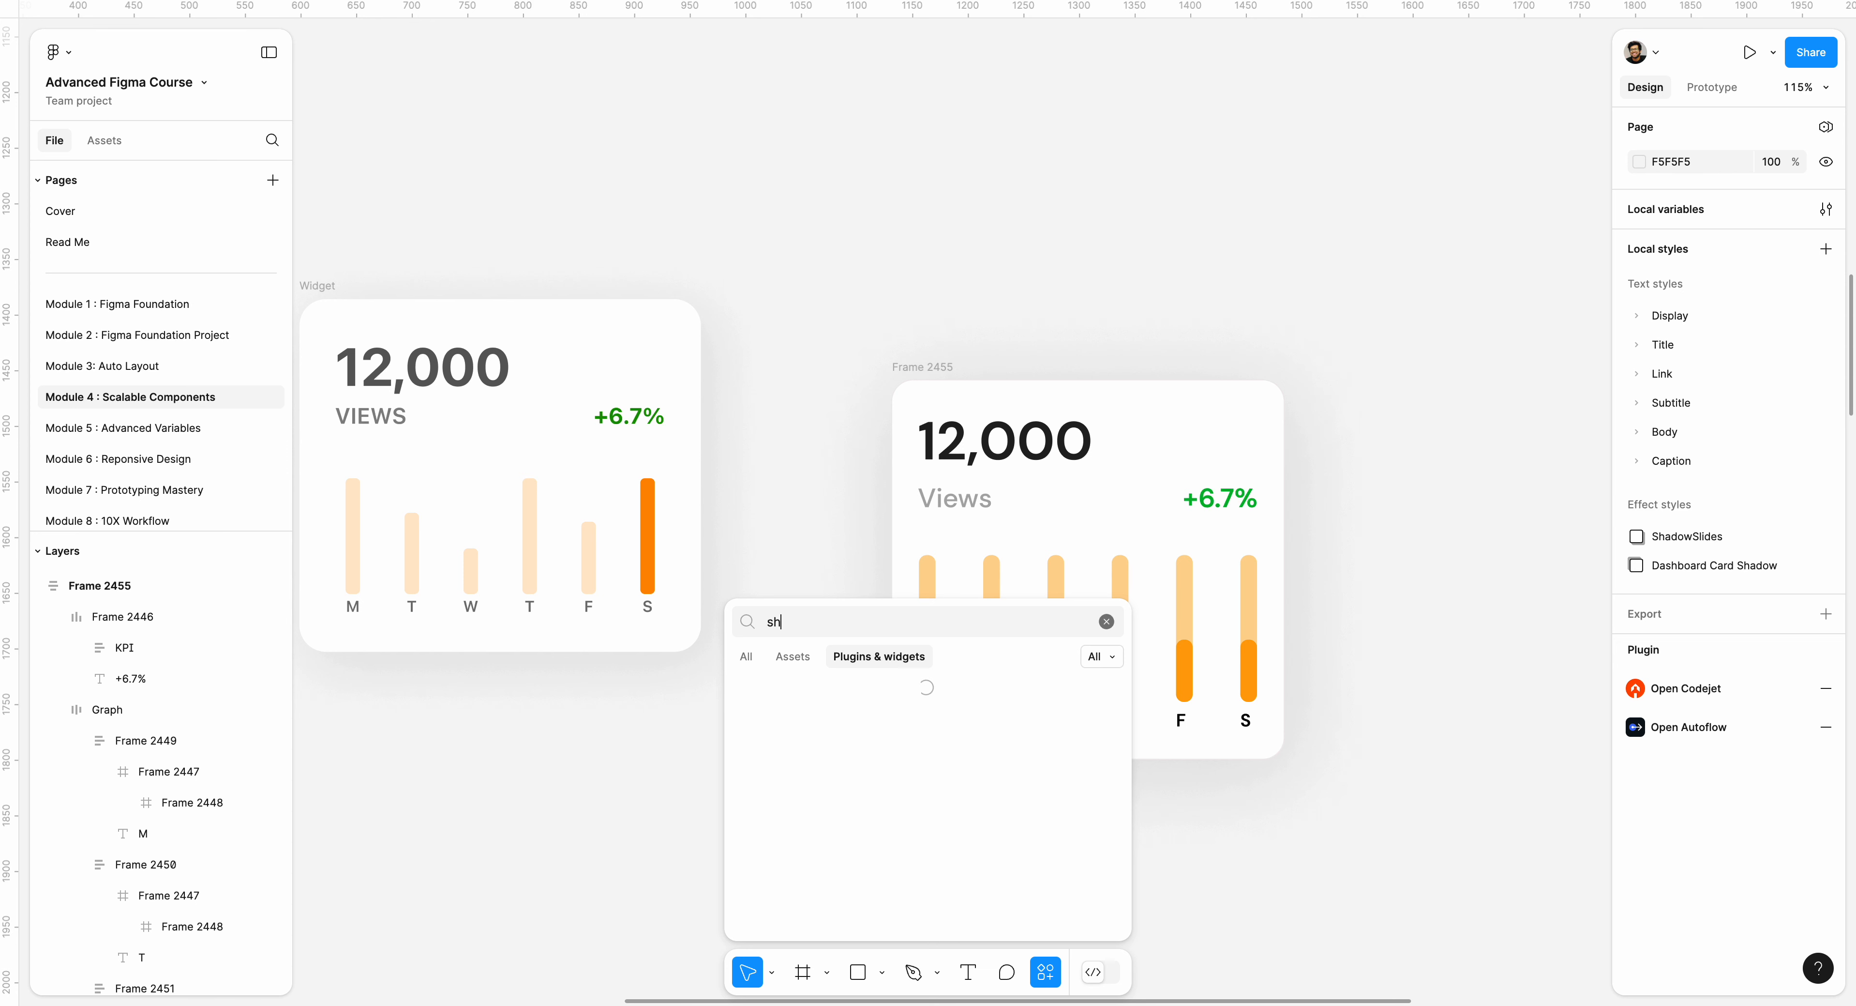
text(ado)
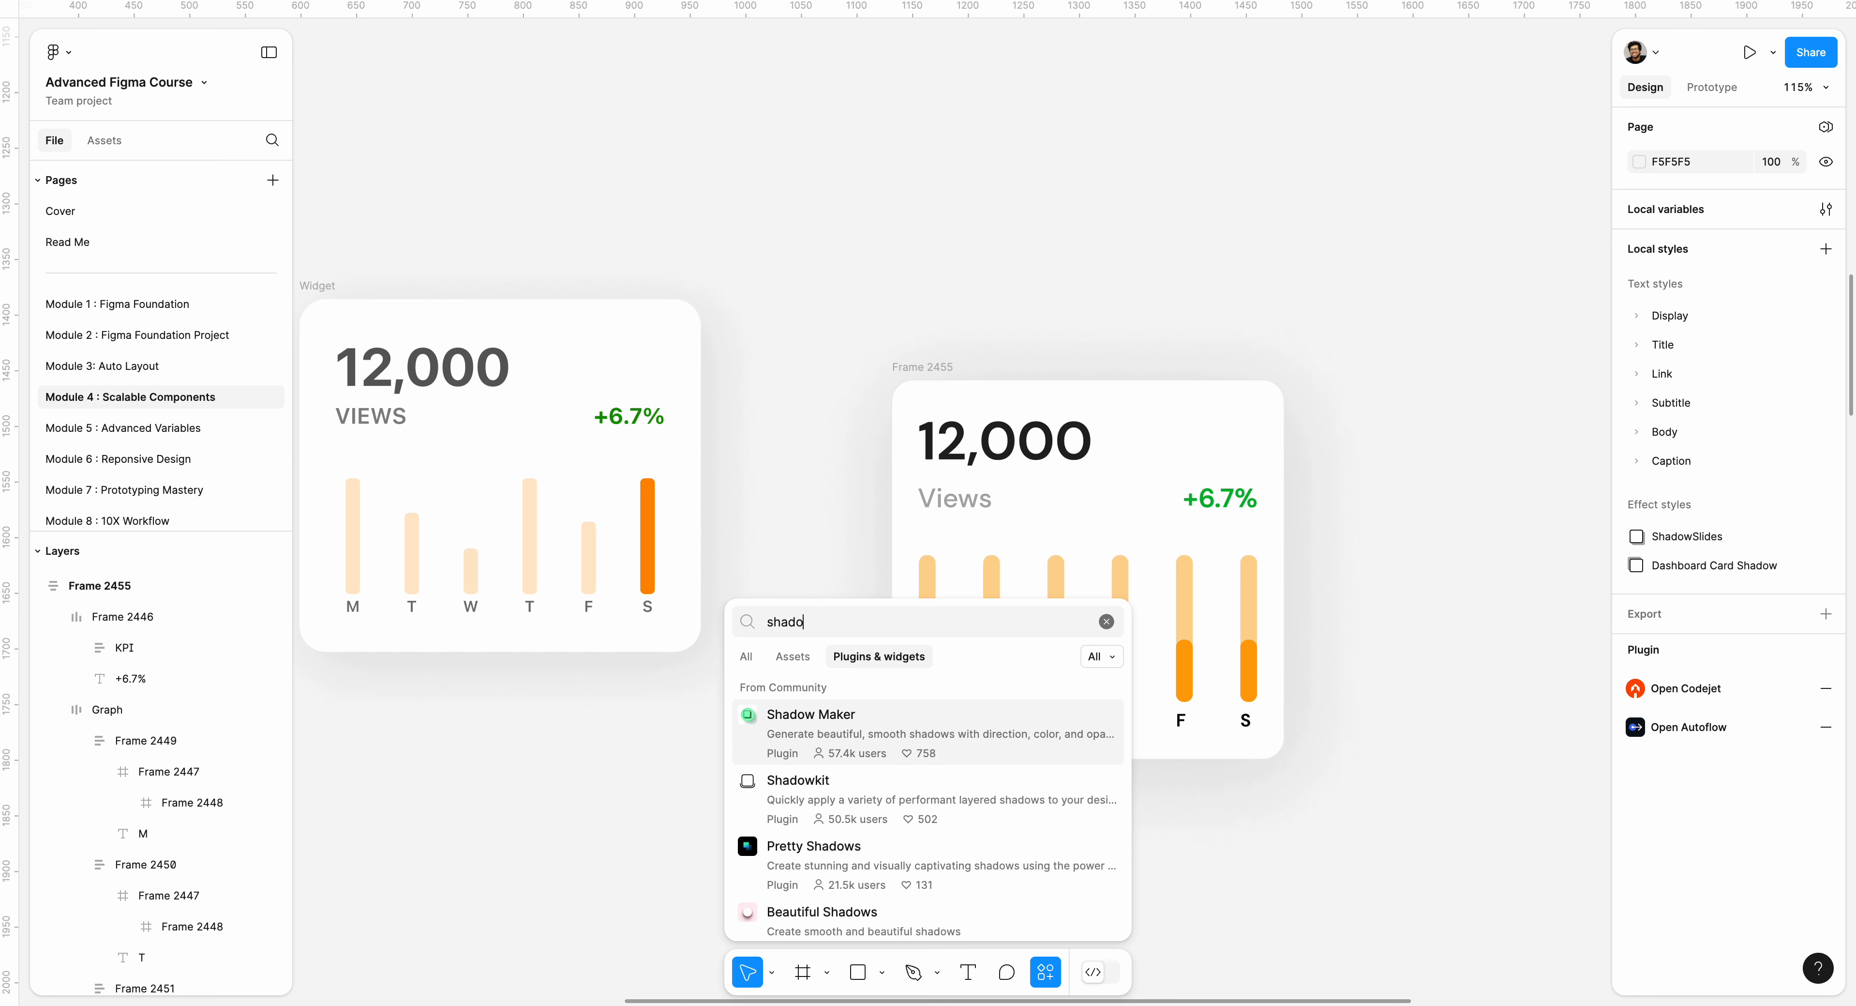
key(BackSpace)
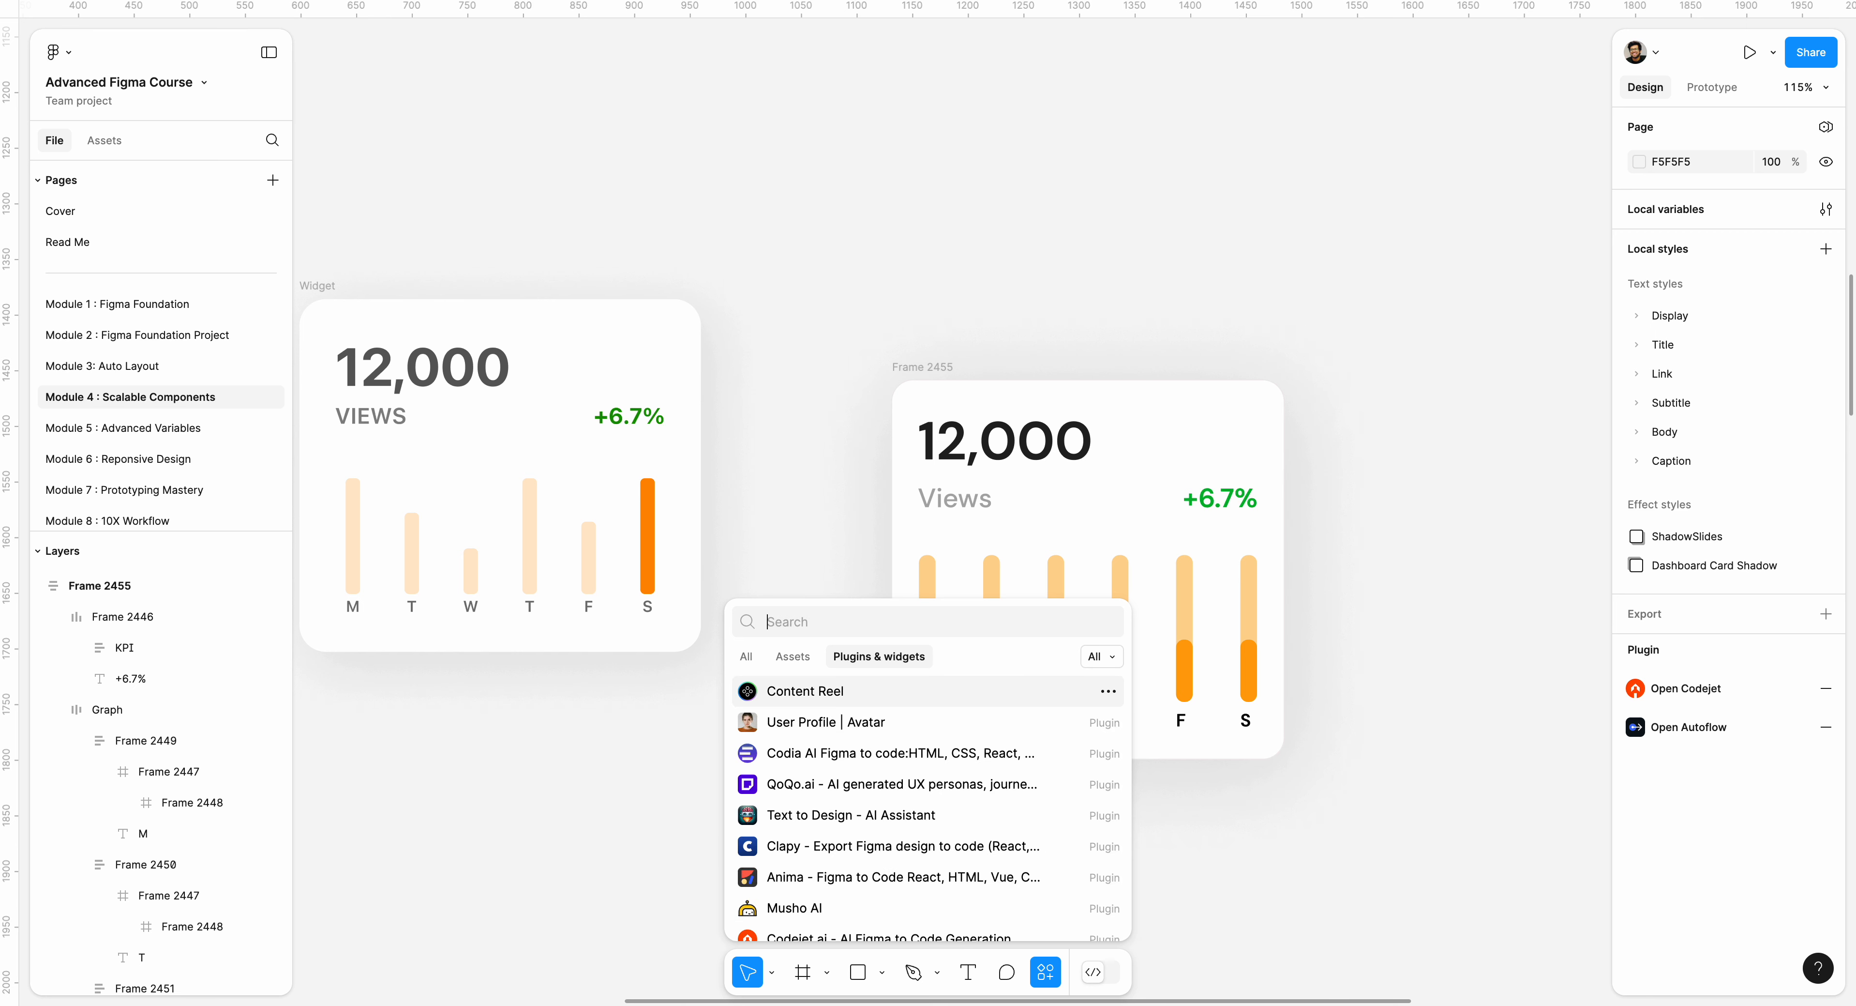
text(sha)
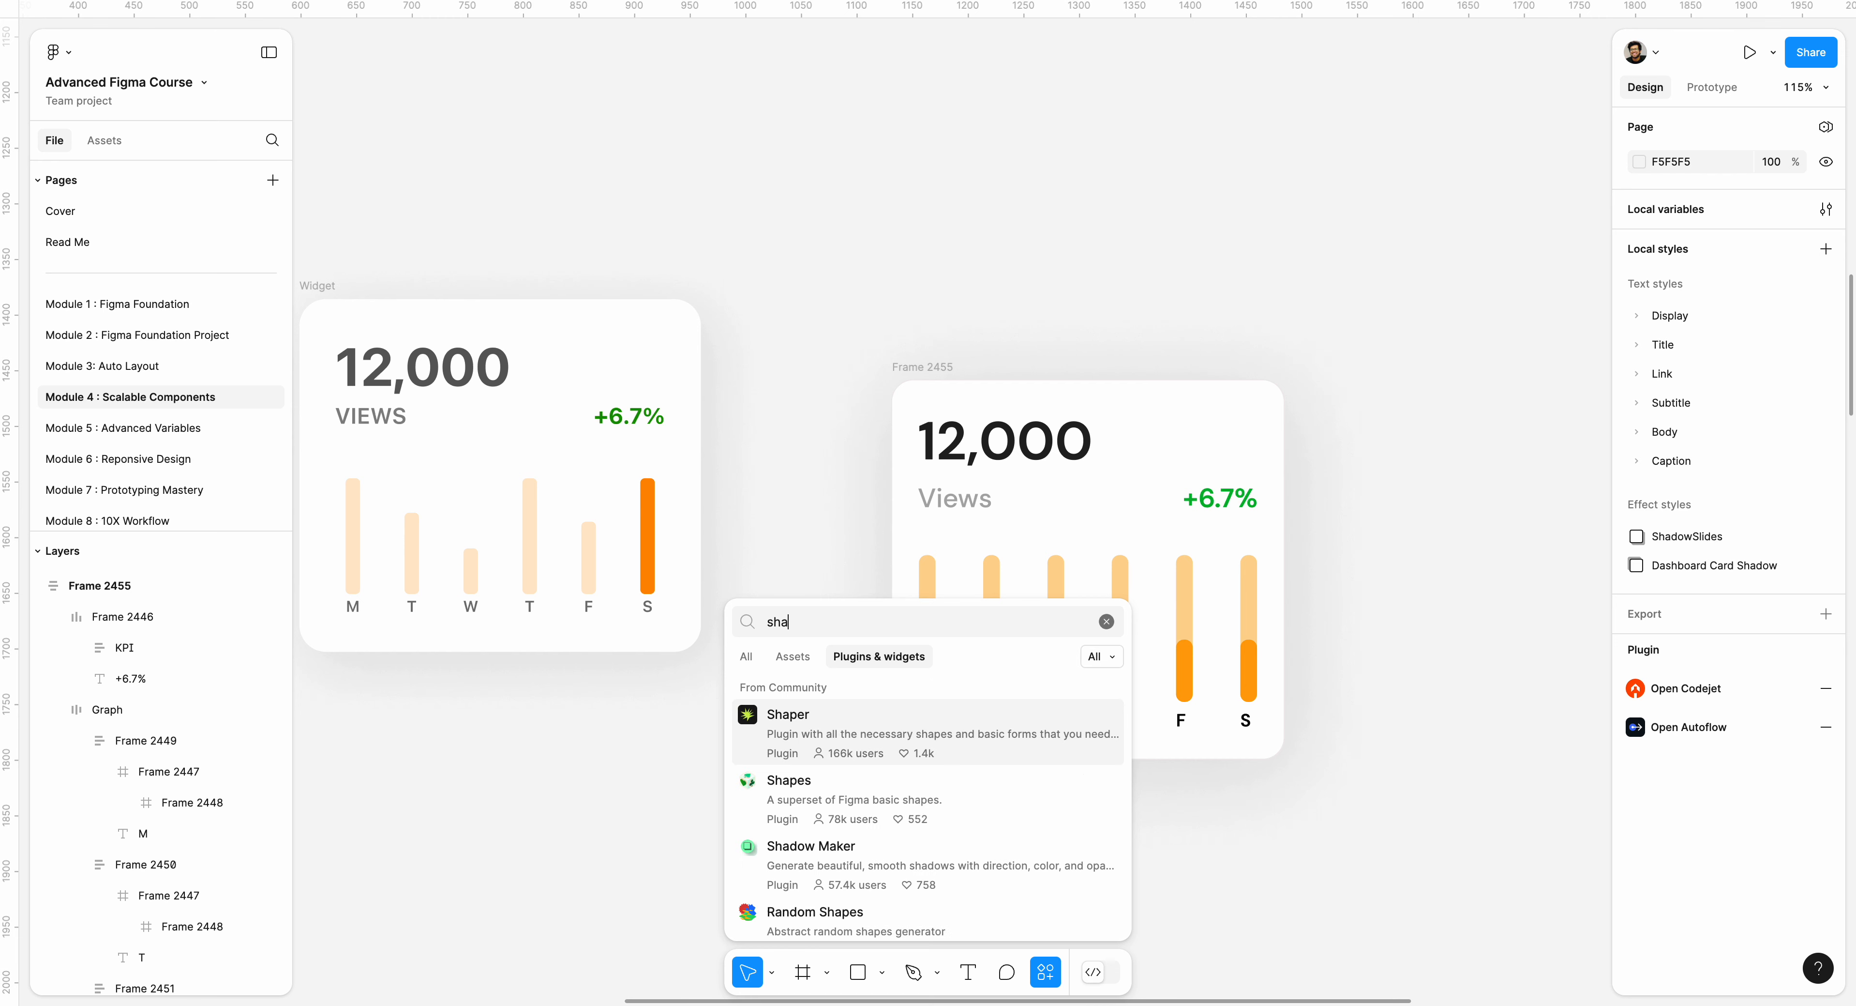
text(dow)
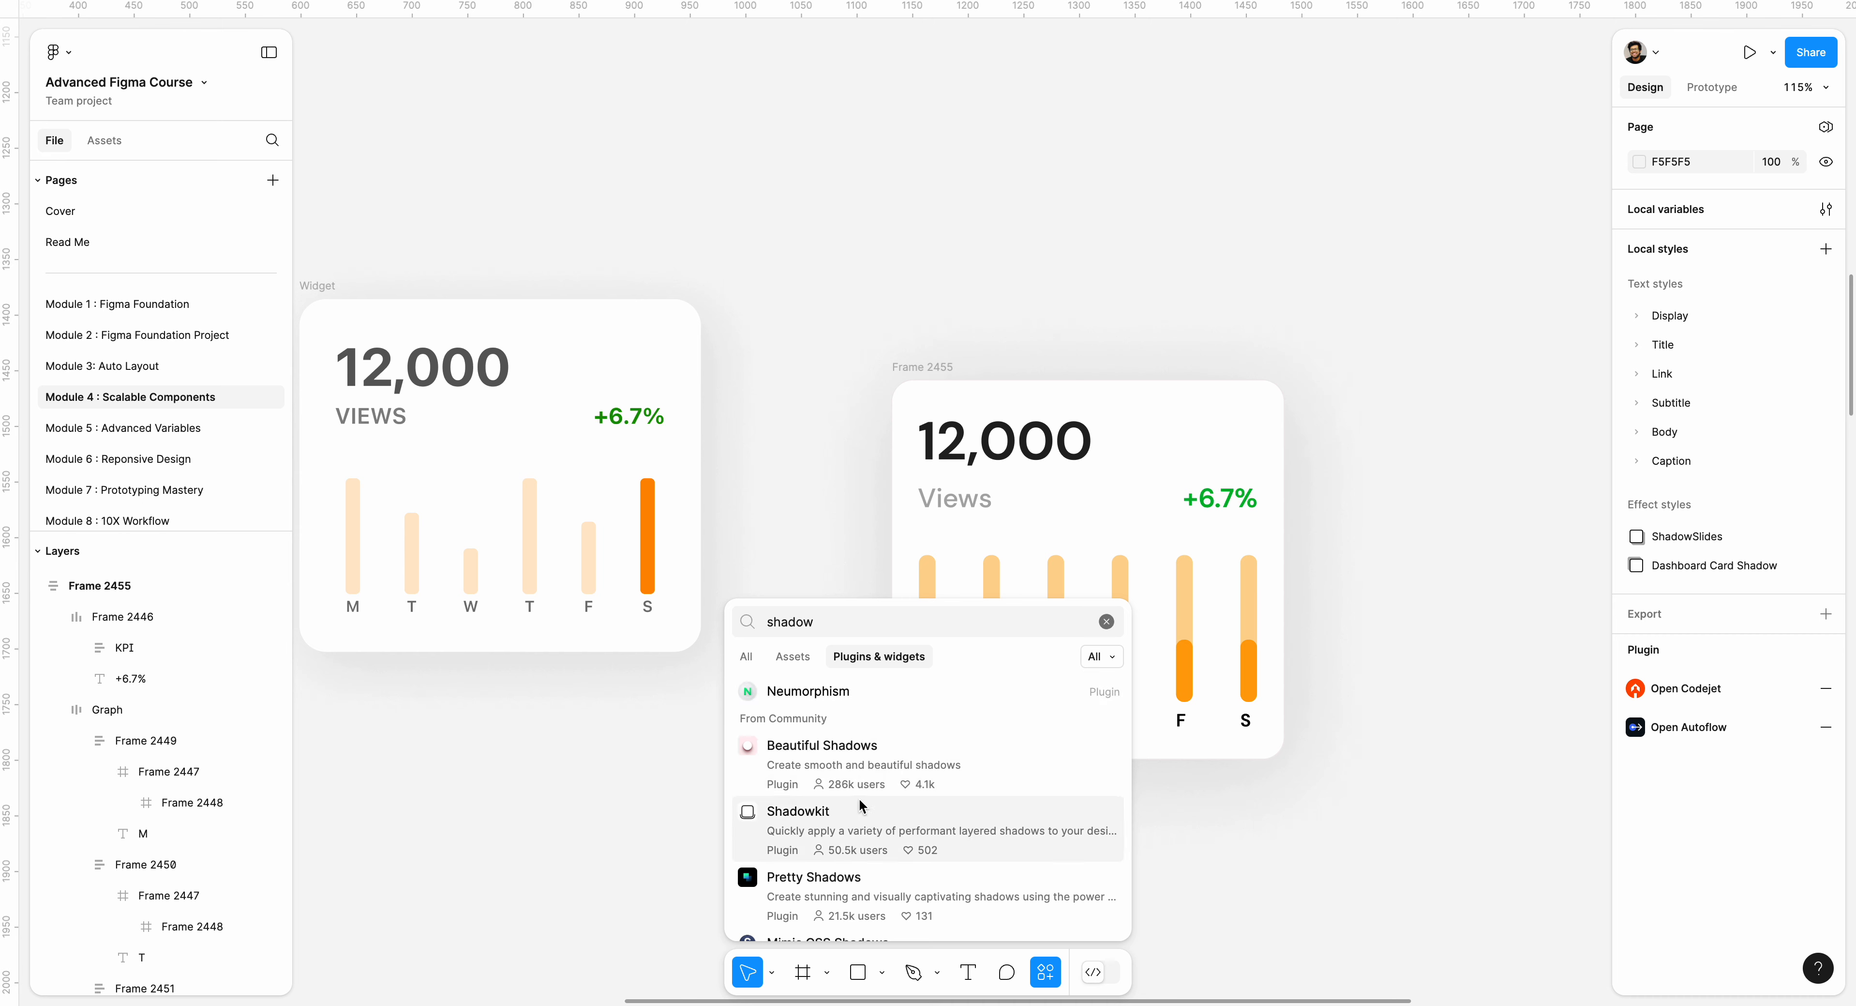
click(841, 757)
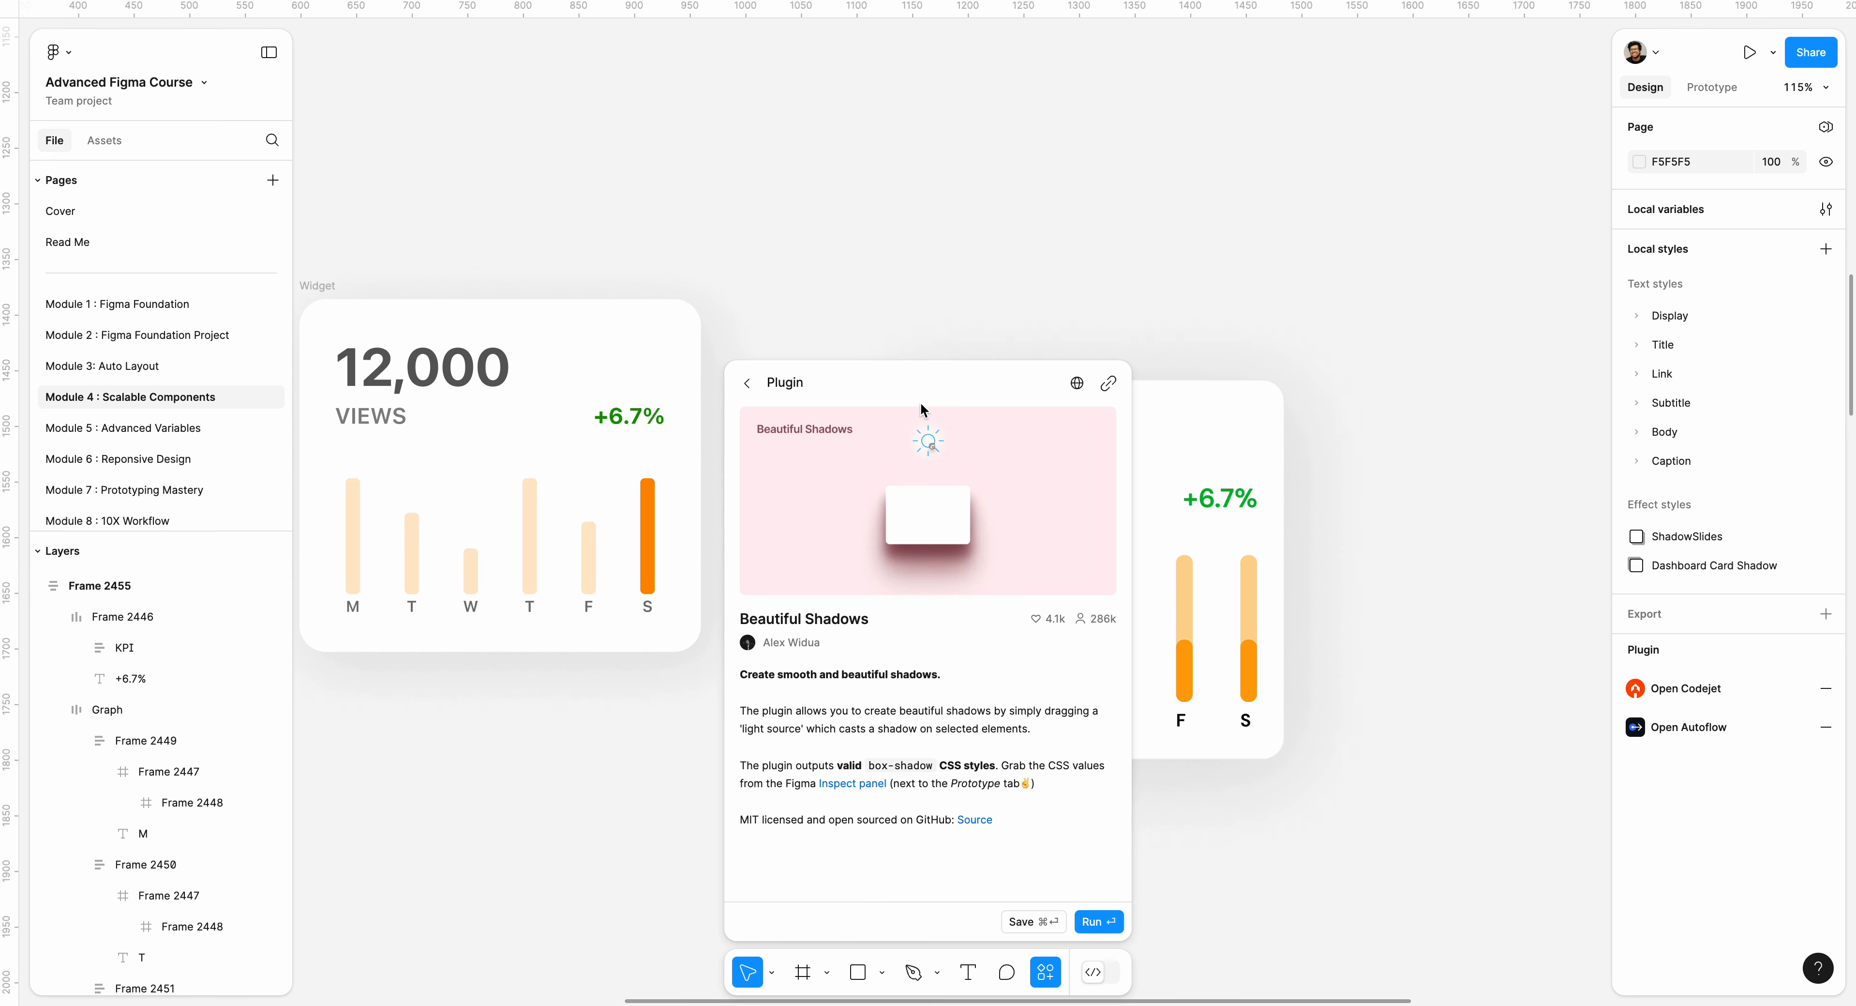
click(1290, 400)
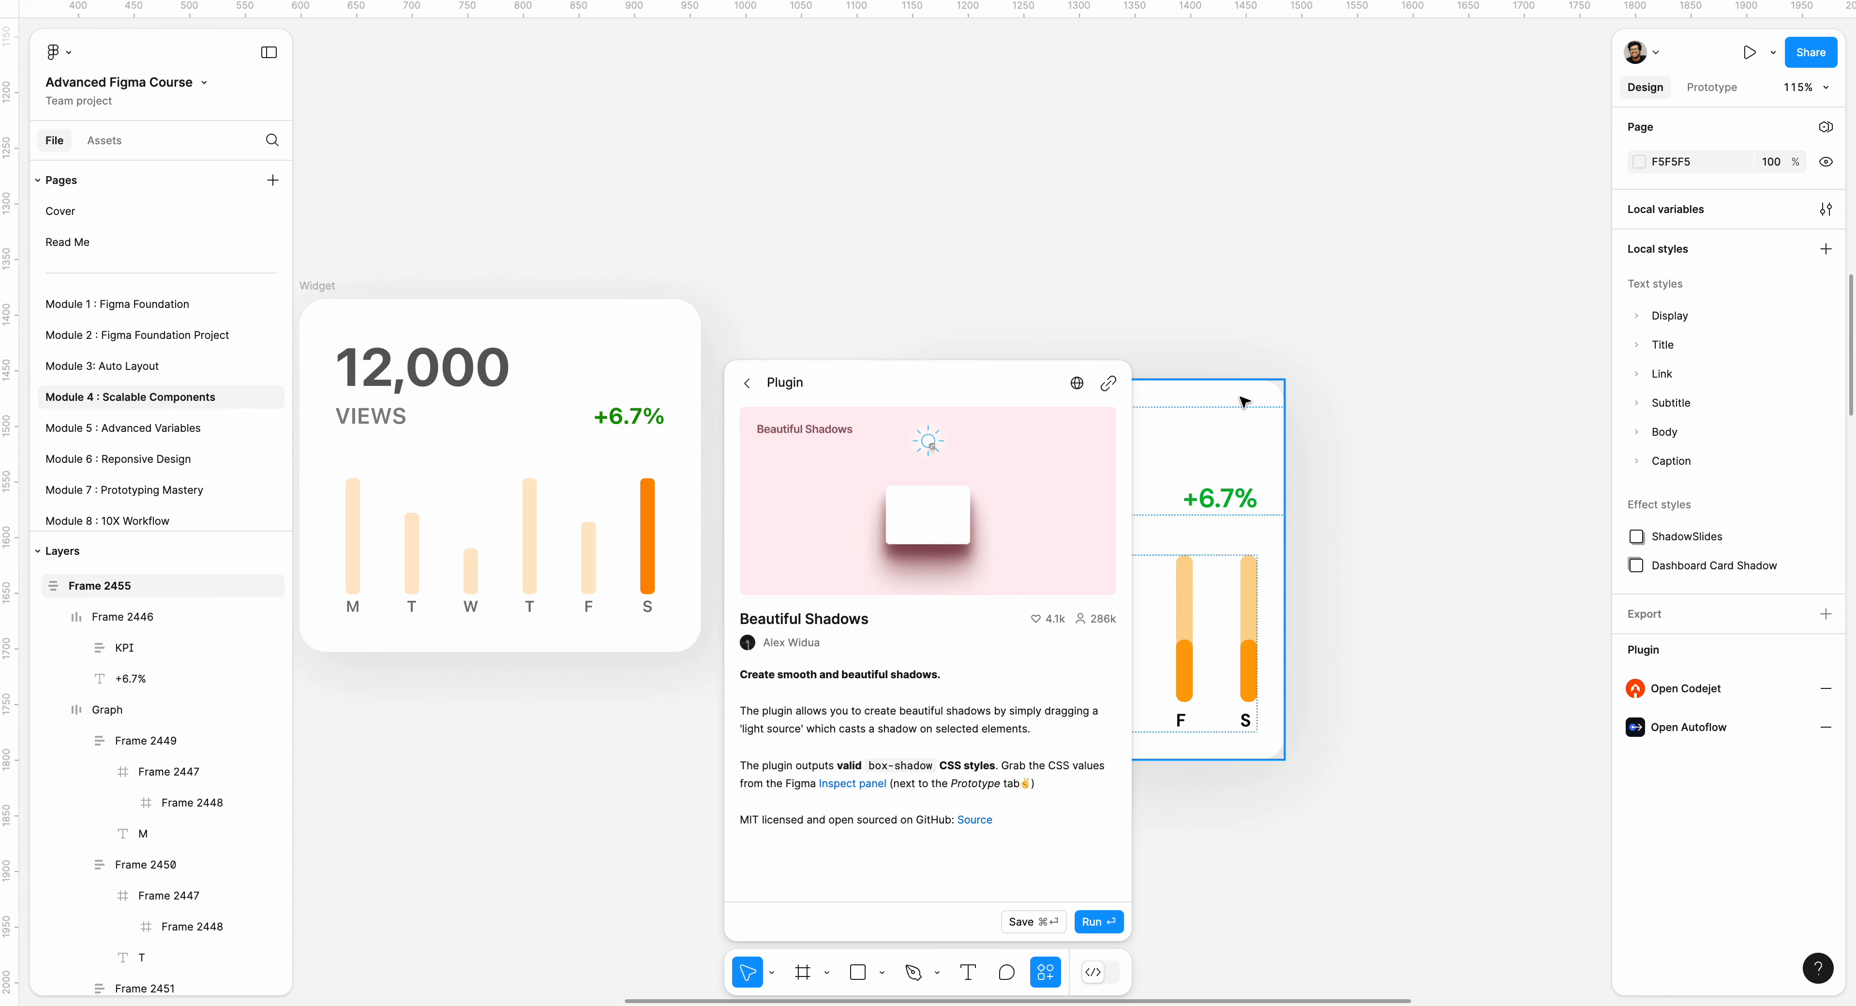
scroll(1405, 461, left, 4)
click(1086, 921)
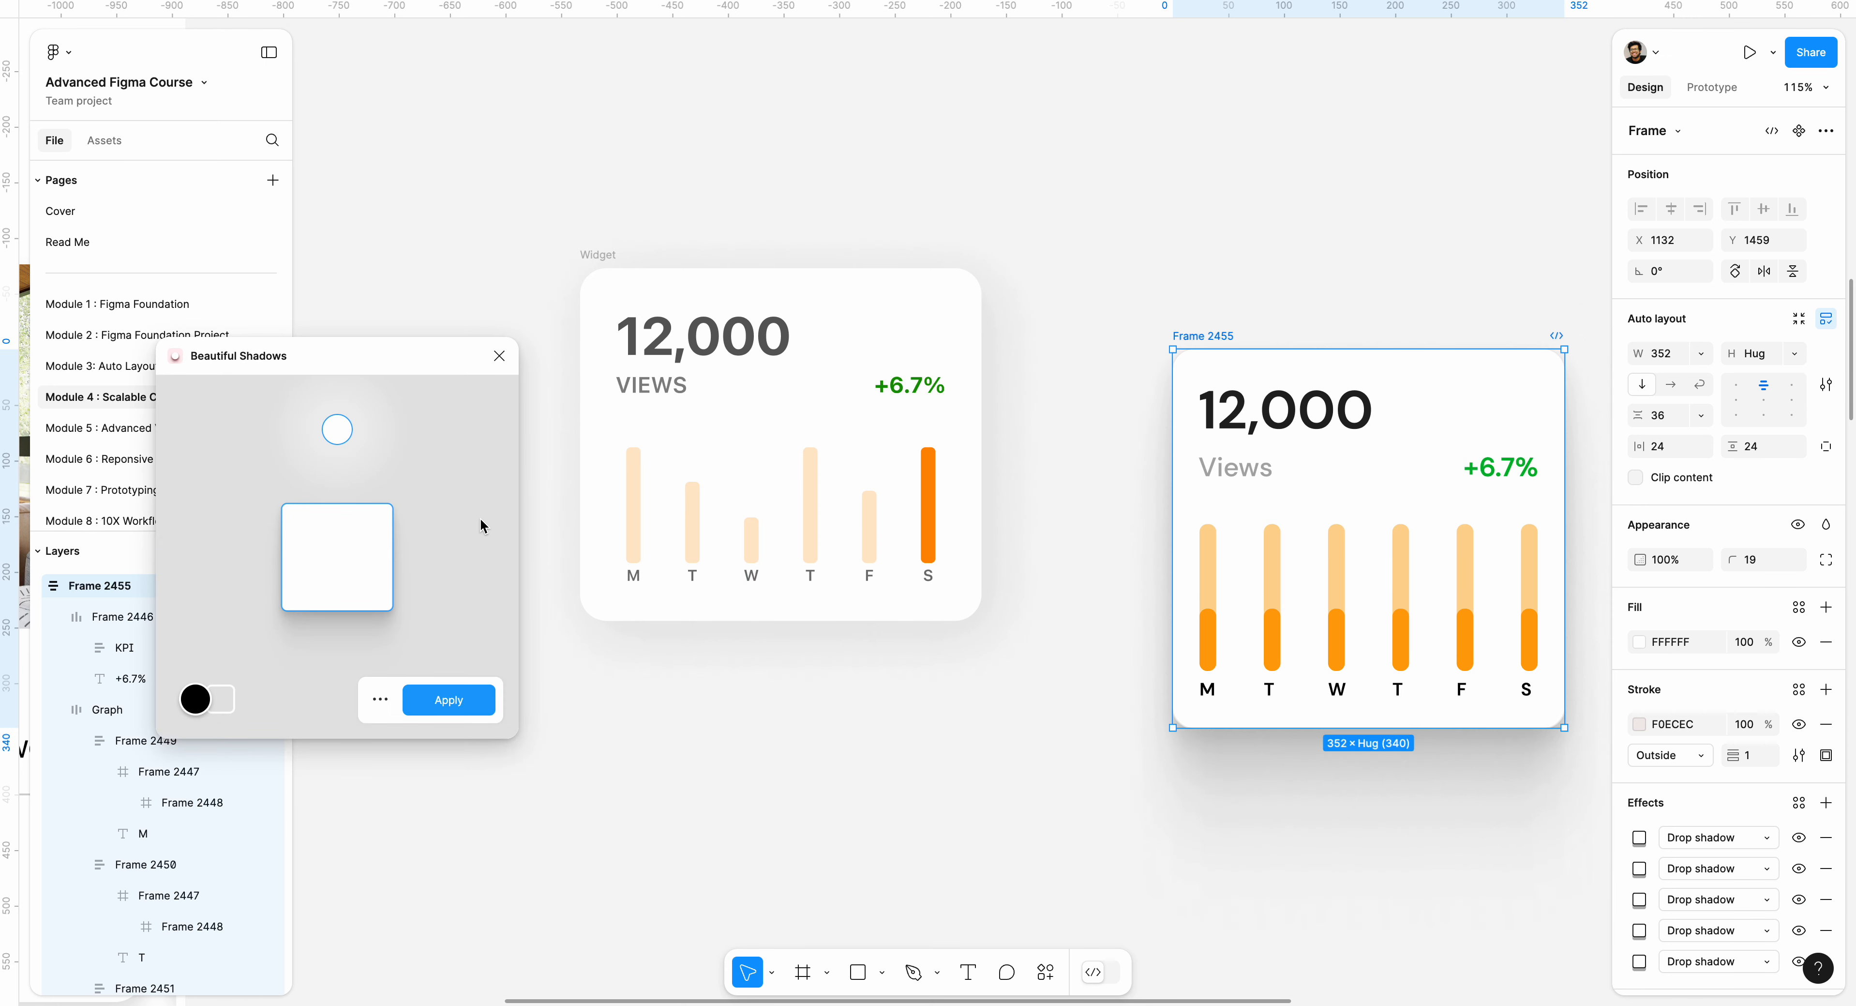
Place the plugin's light source just above the preview square, set the background colour to white (255, 255, 255) and apply the shadow.
drag(337, 441, 266, 441)
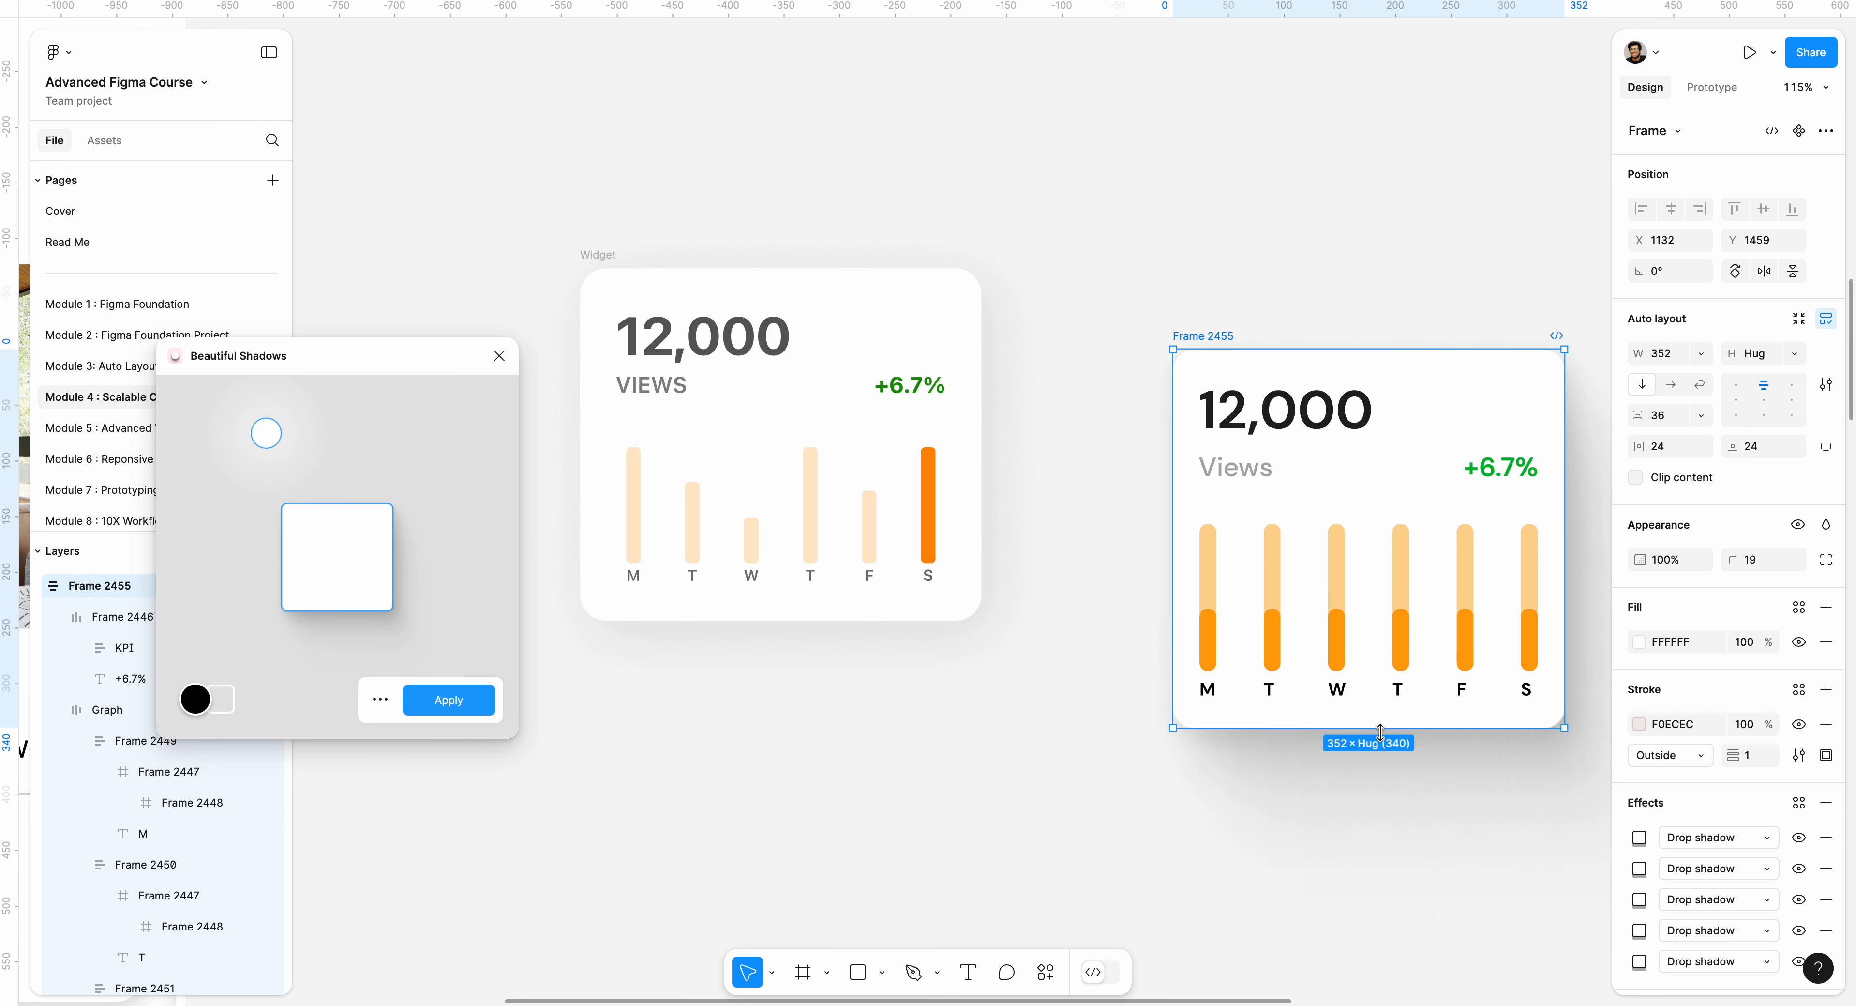
click(224, 699)
click(252, 758)
drag(251, 758, 252, 720)
drag(281, 436, 326, 471)
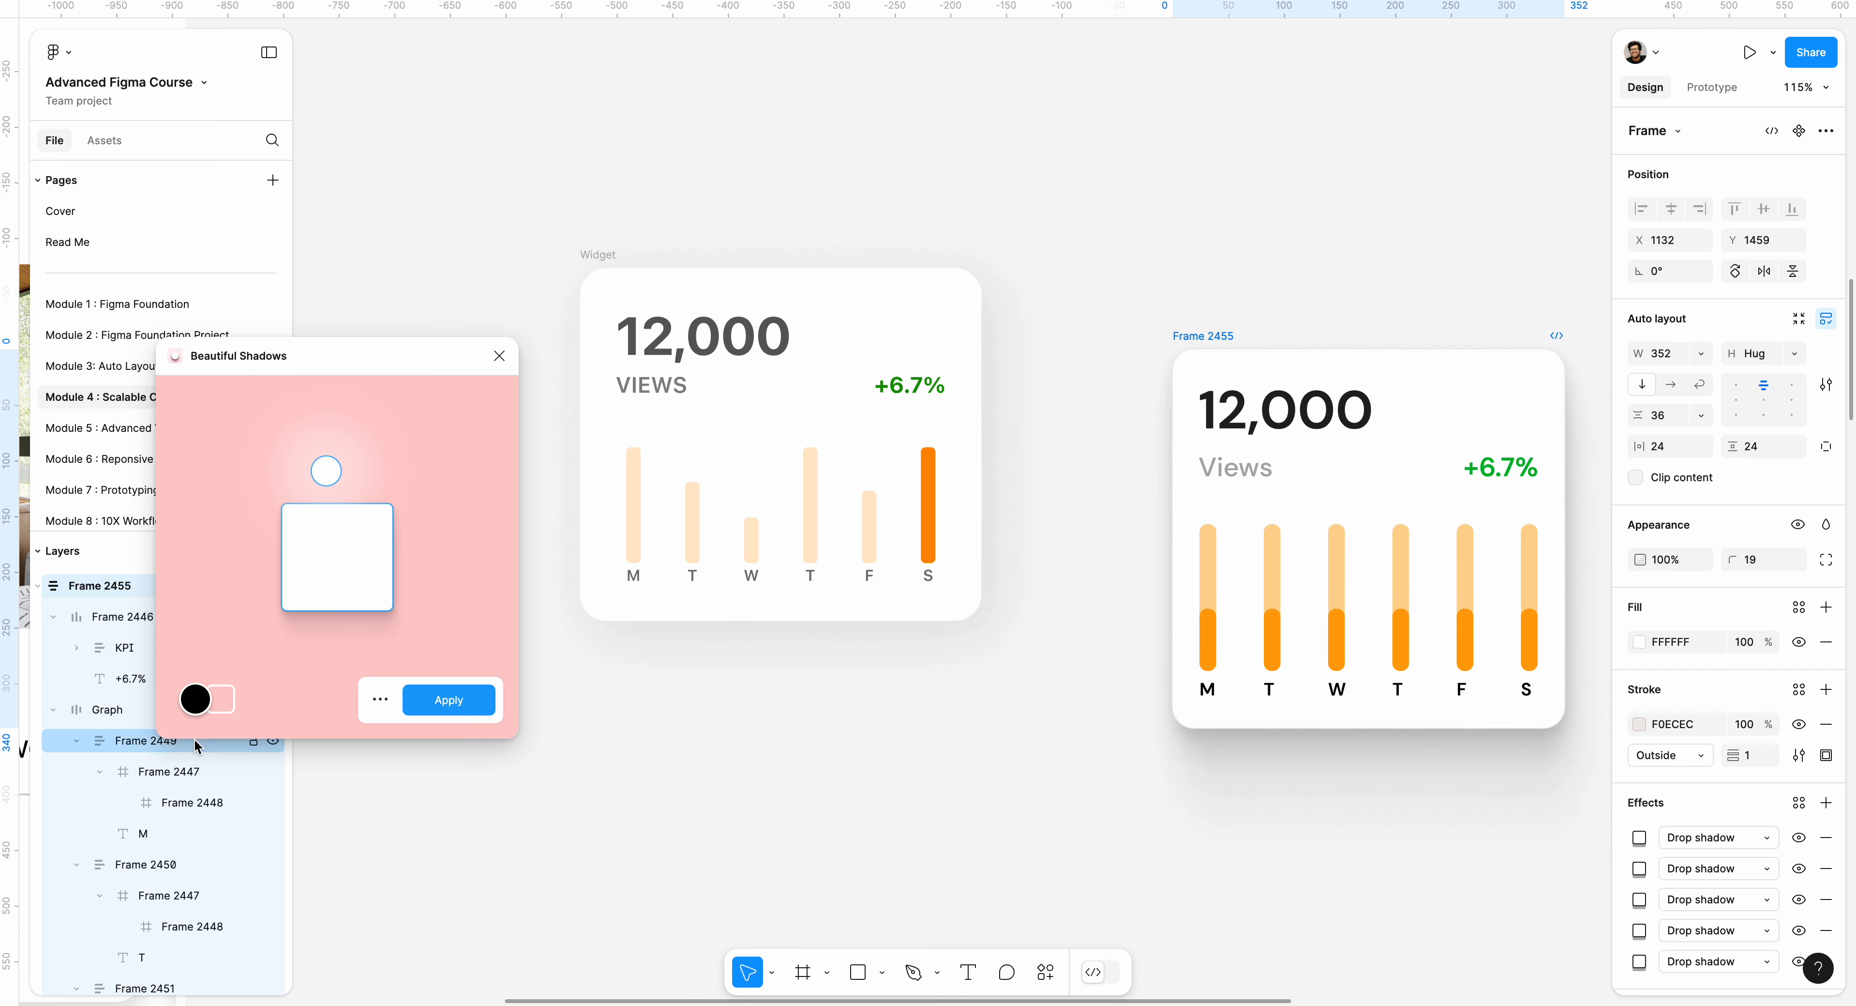
click(220, 700)
drag(246, 742, 173, 675)
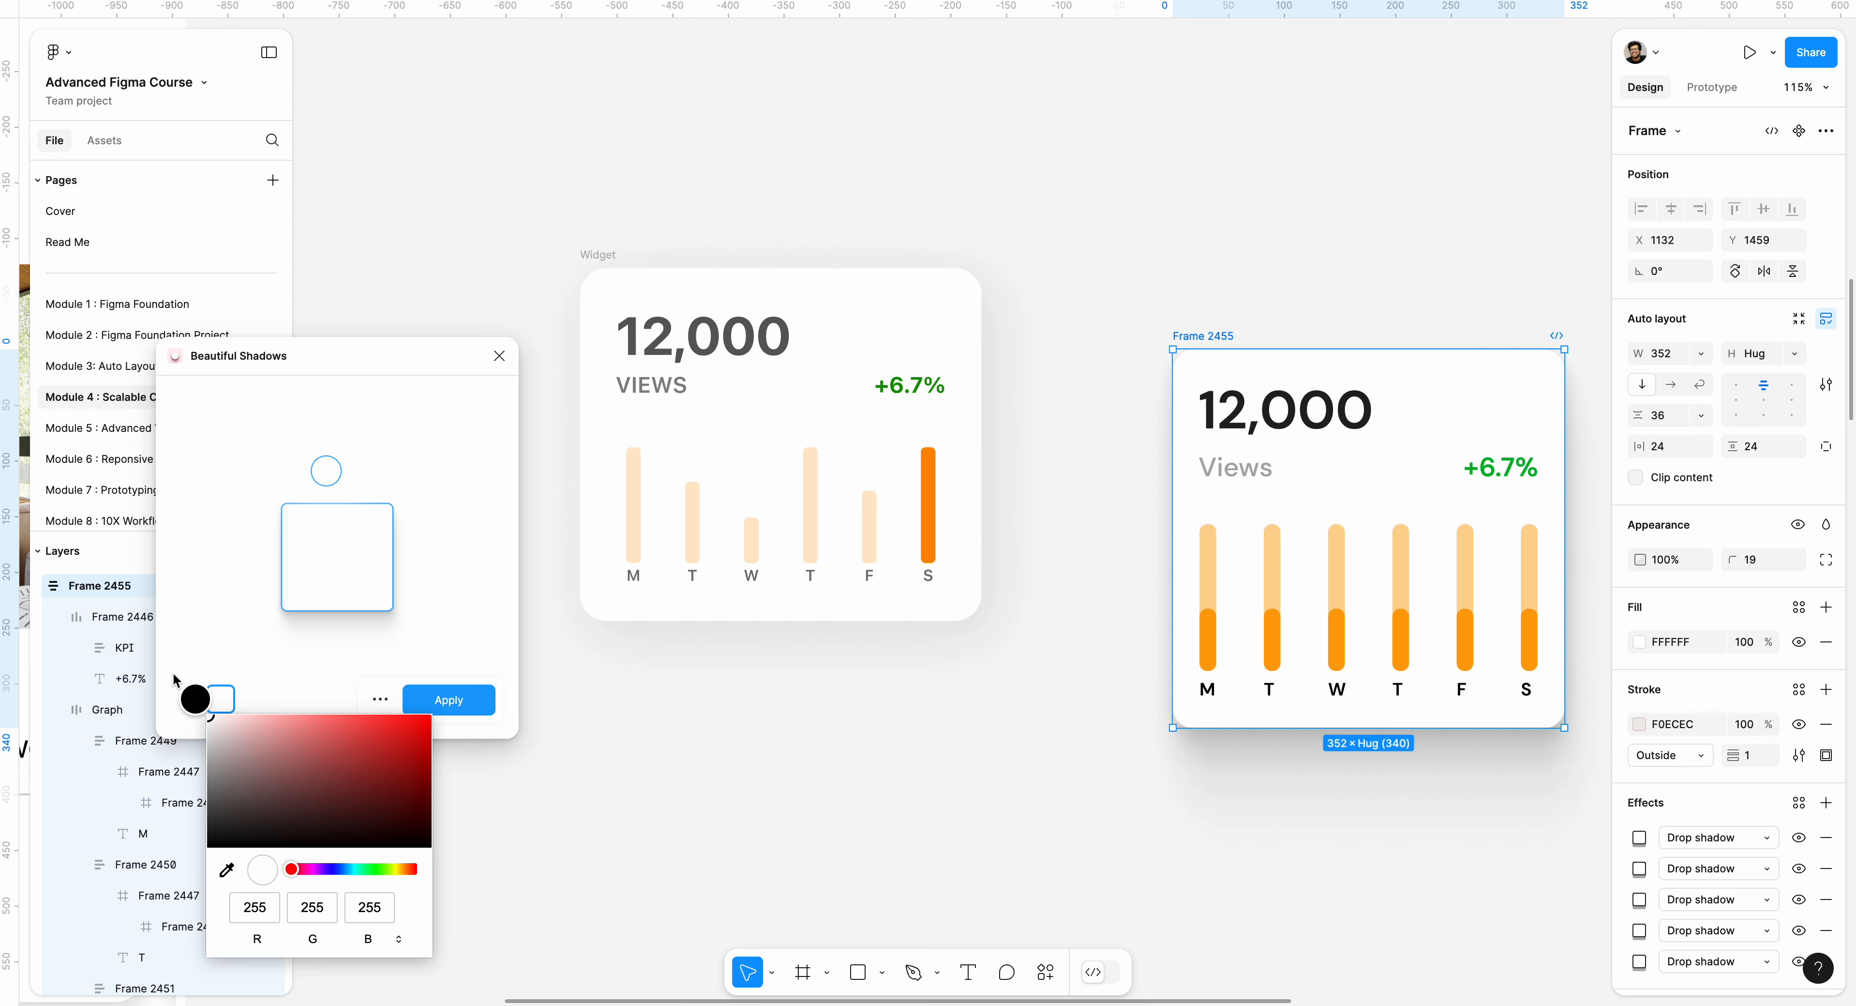
click(404, 693)
click(1565, 855)
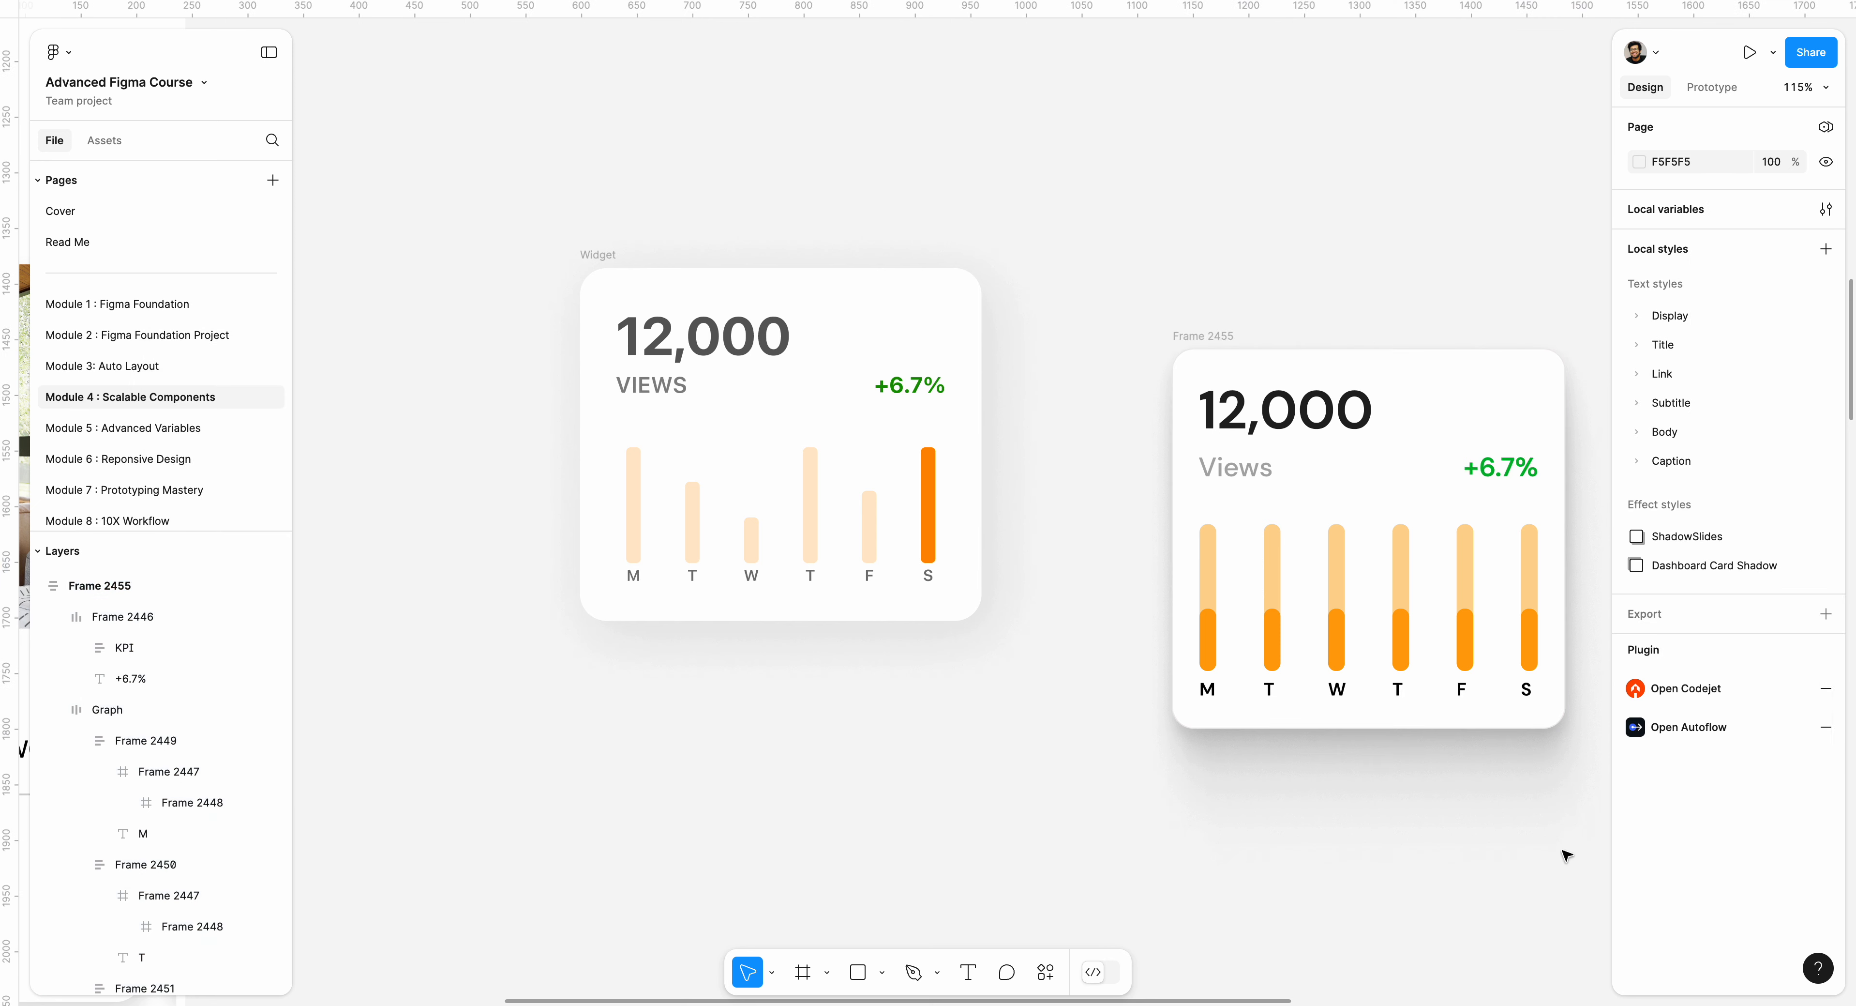
Remove the card's extra drop shadows, keeping only the first one in its effects.
click(1217, 336)
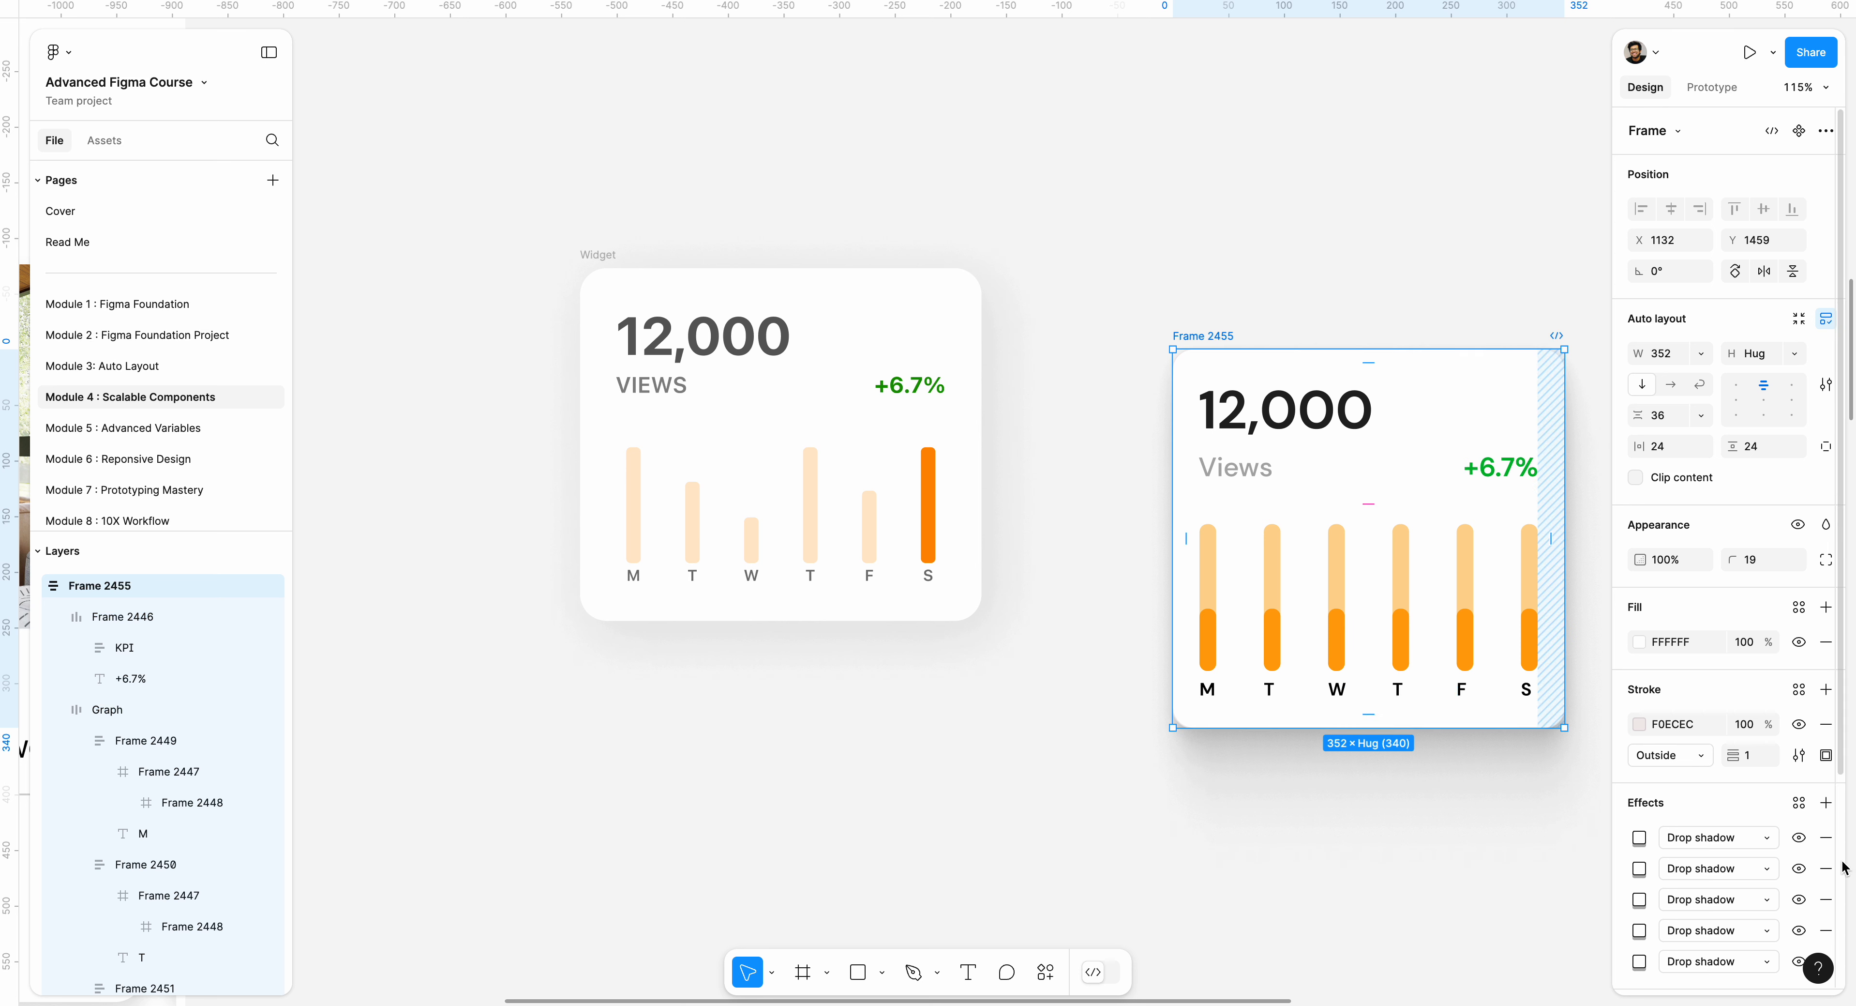
click(1827, 868)
click(1827, 868)
click(1827, 869)
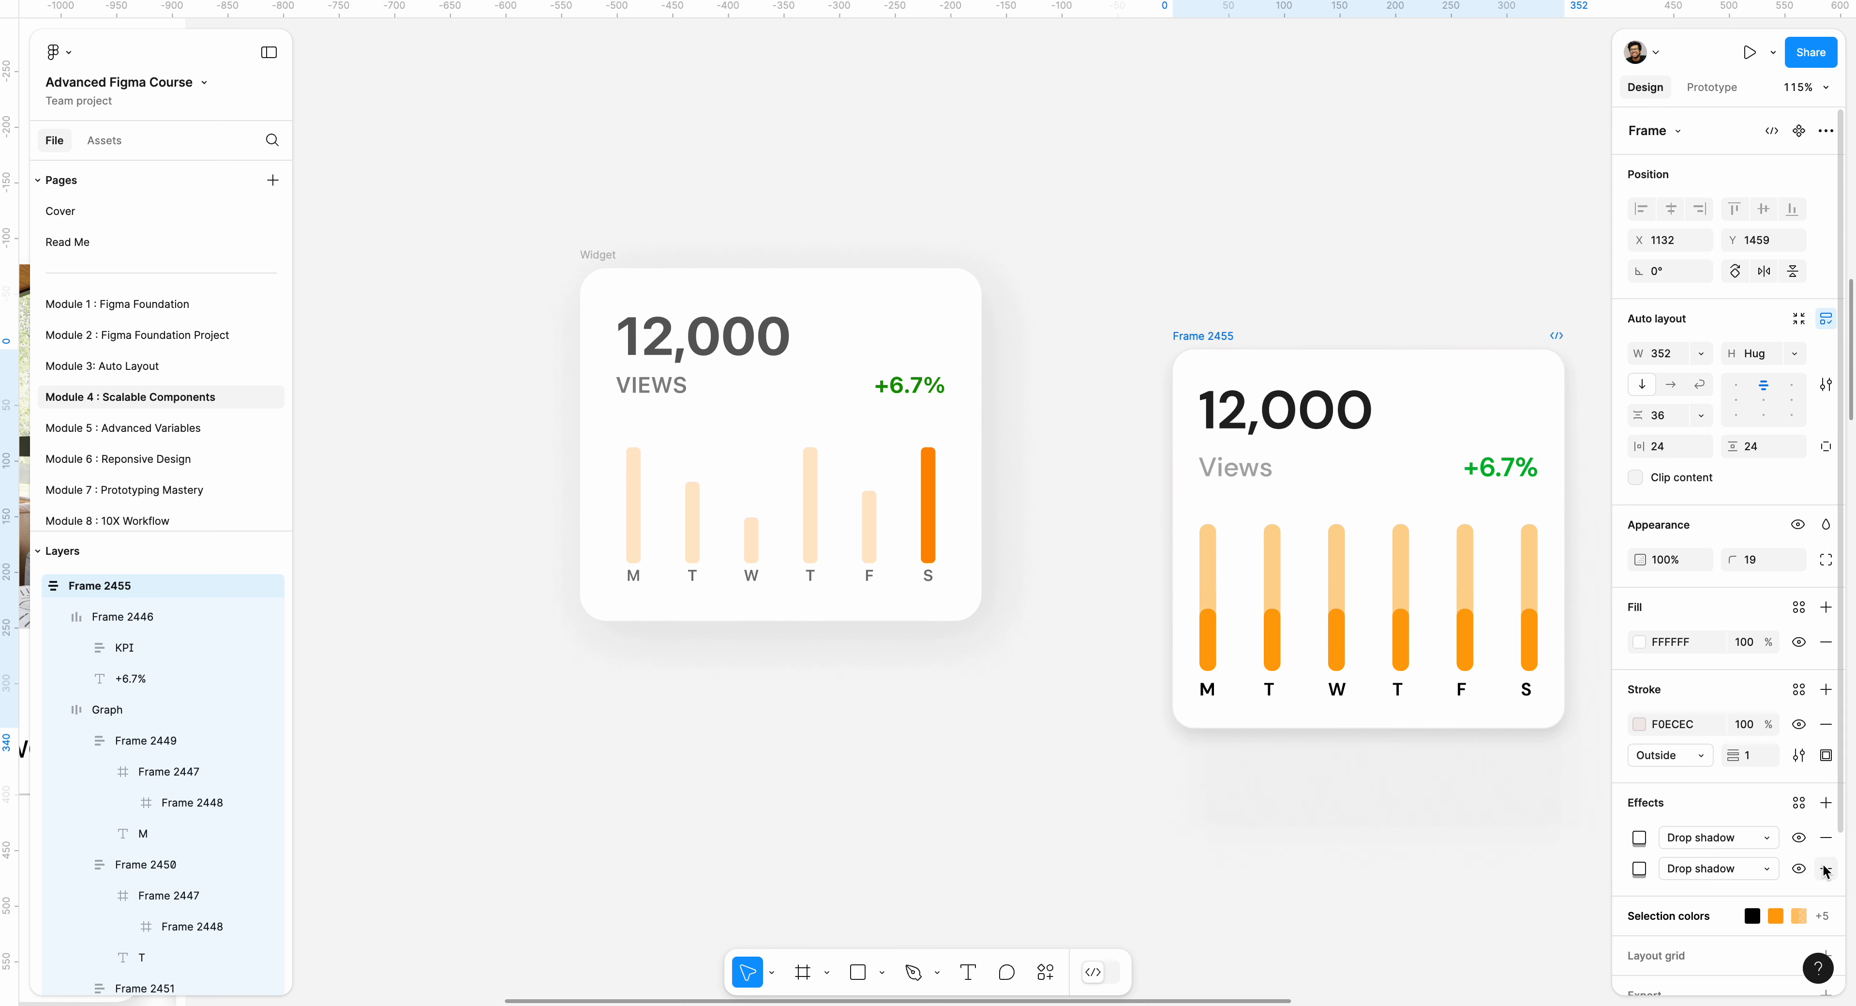
click(1827, 868)
click(1450, 833)
drag(1450, 833, 1168, 824)
Rename the card frame as Wideget.
click(903, 328)
click(903, 327)
double_click(905, 328)
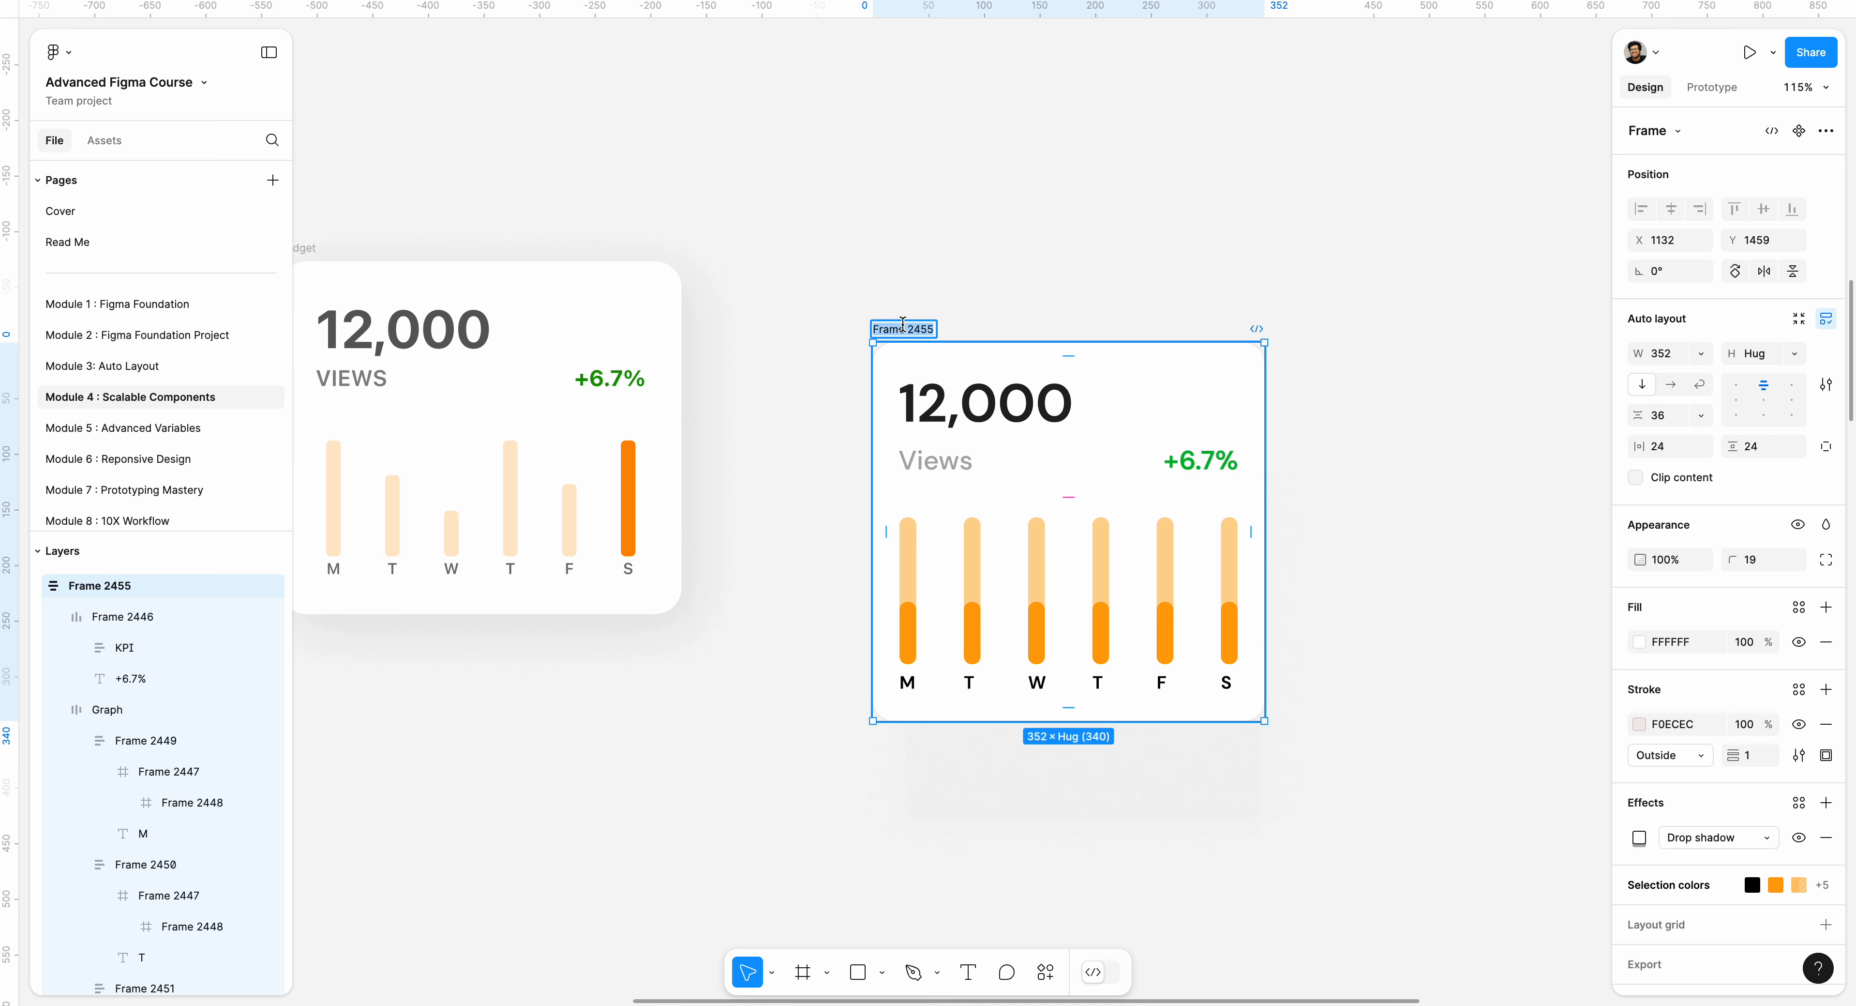
text(Wideget)
key(Return)
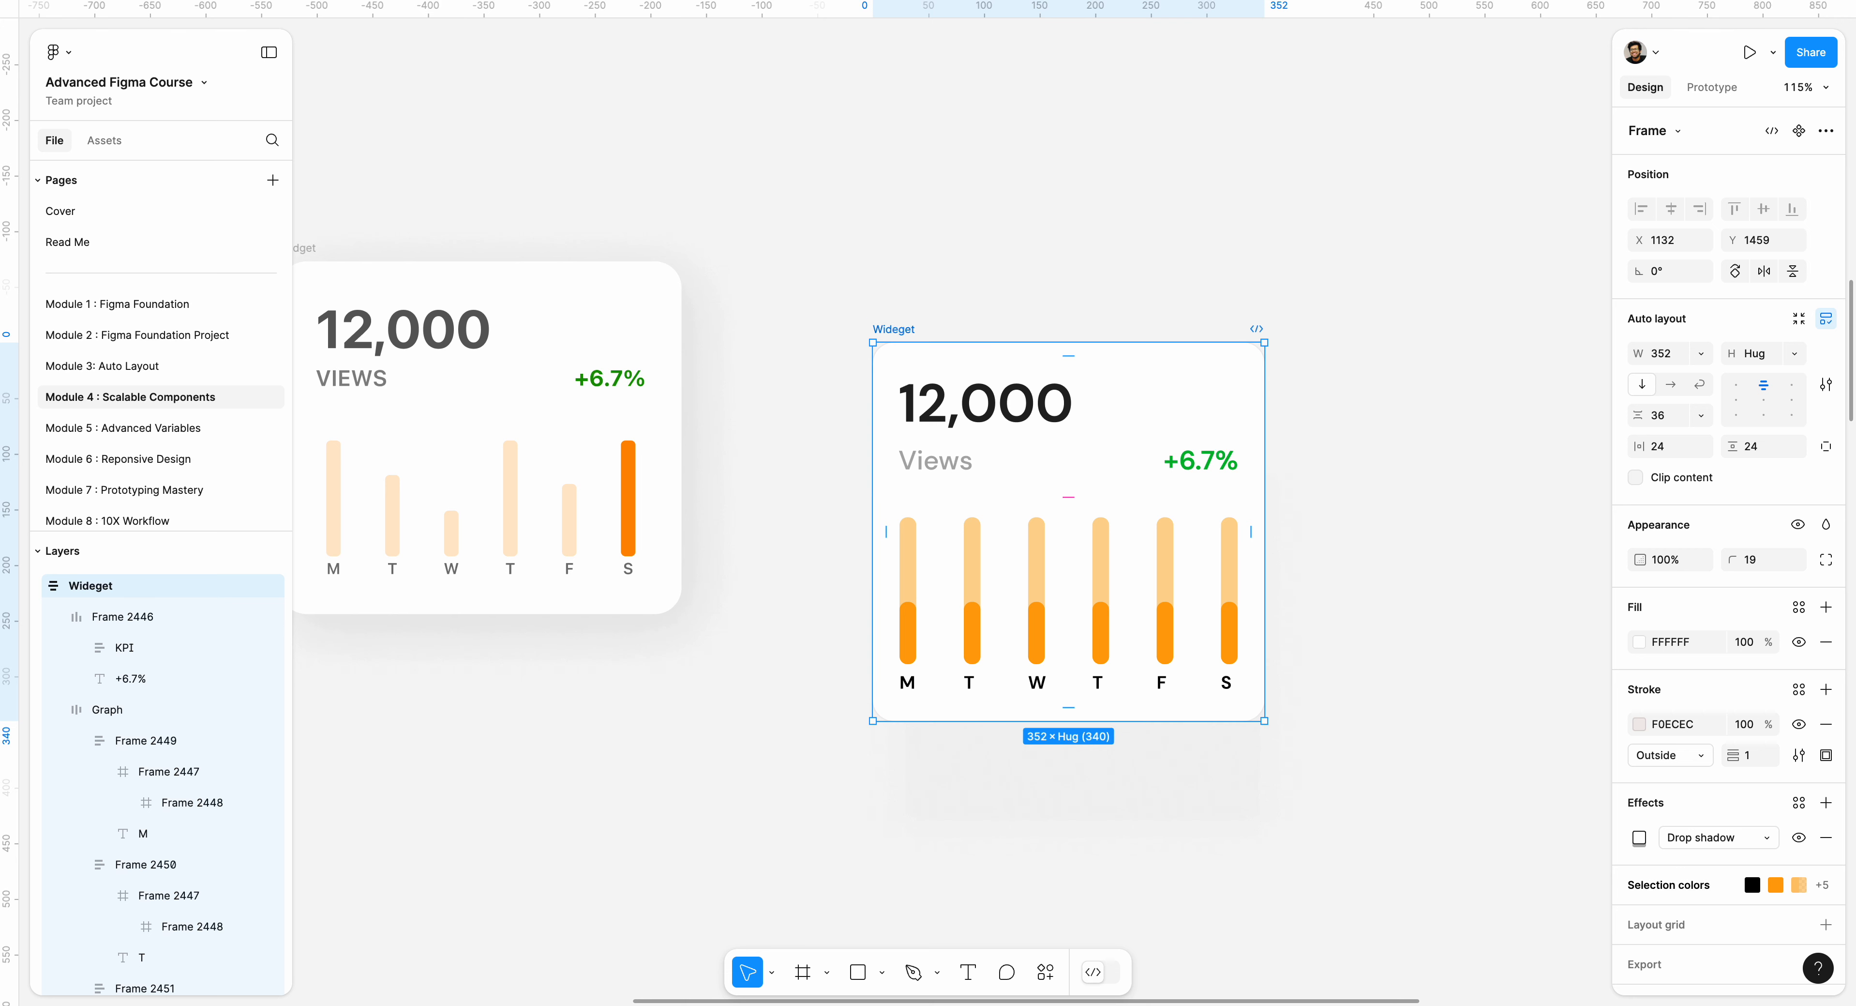
click(929, 237)
Move the Wideget card to X 1144, Y 1428.
drag(884, 335, 902, 311)
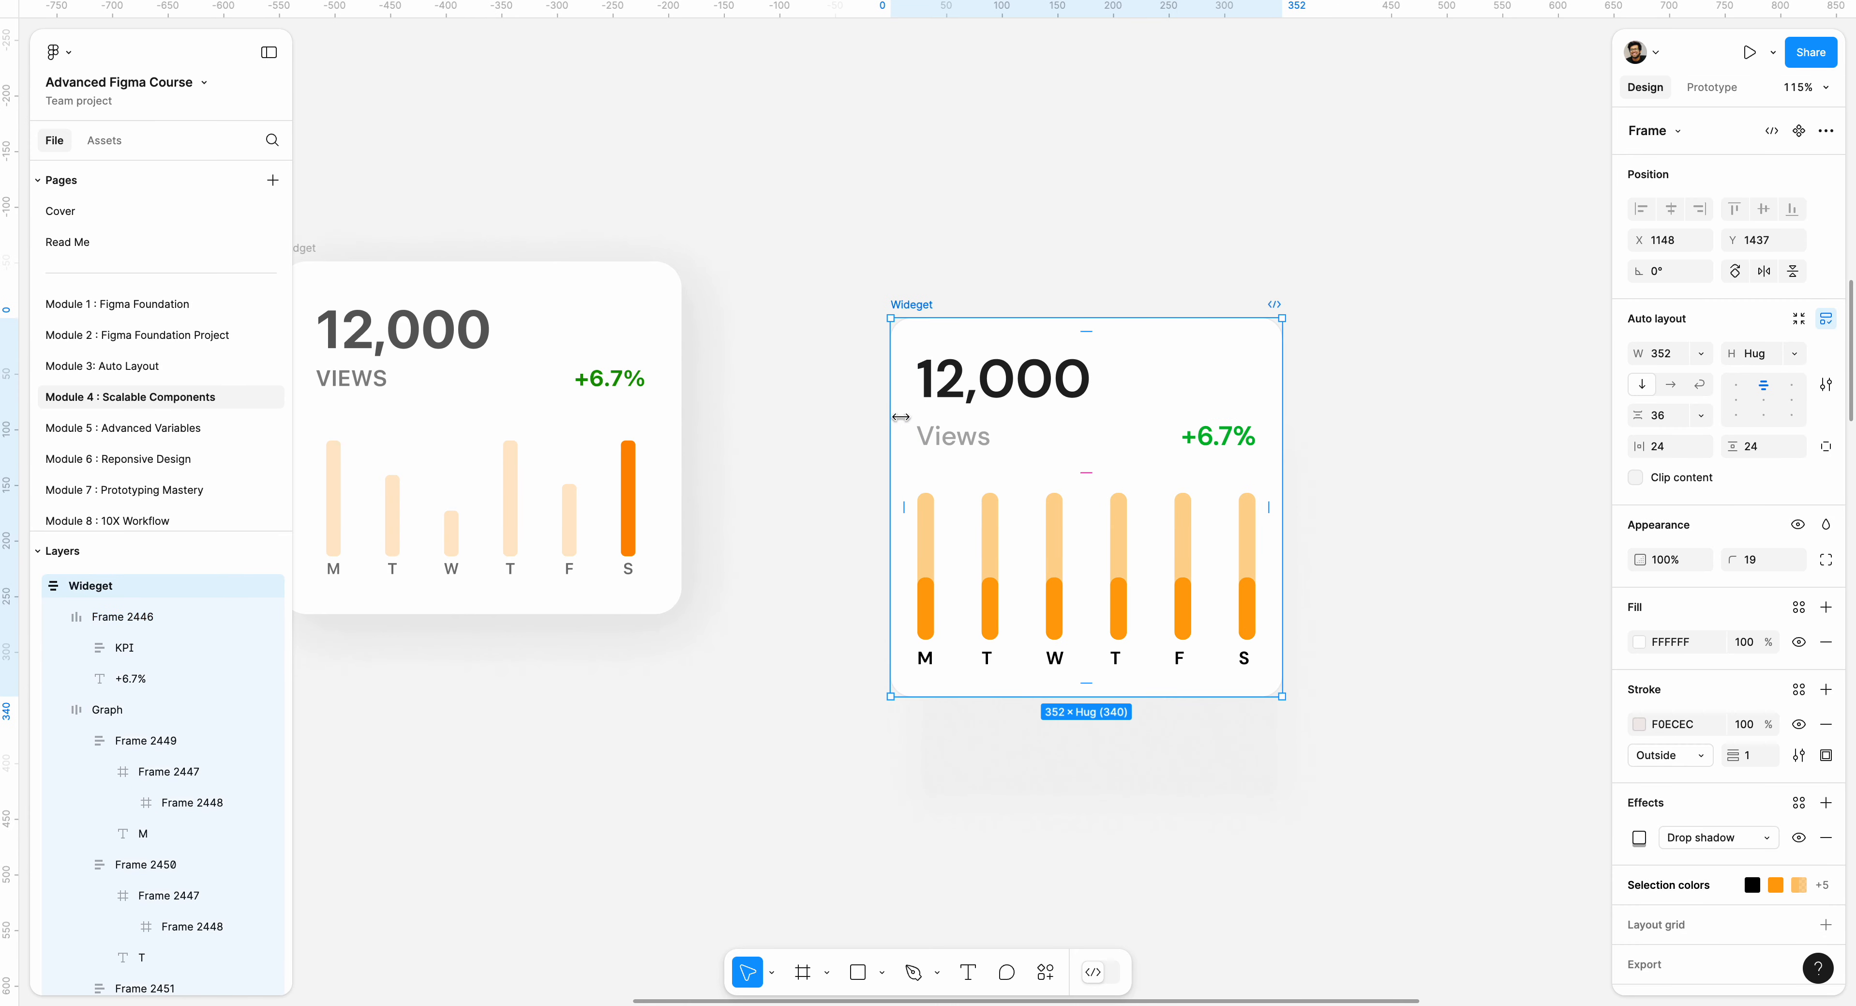
click(1005, 303)
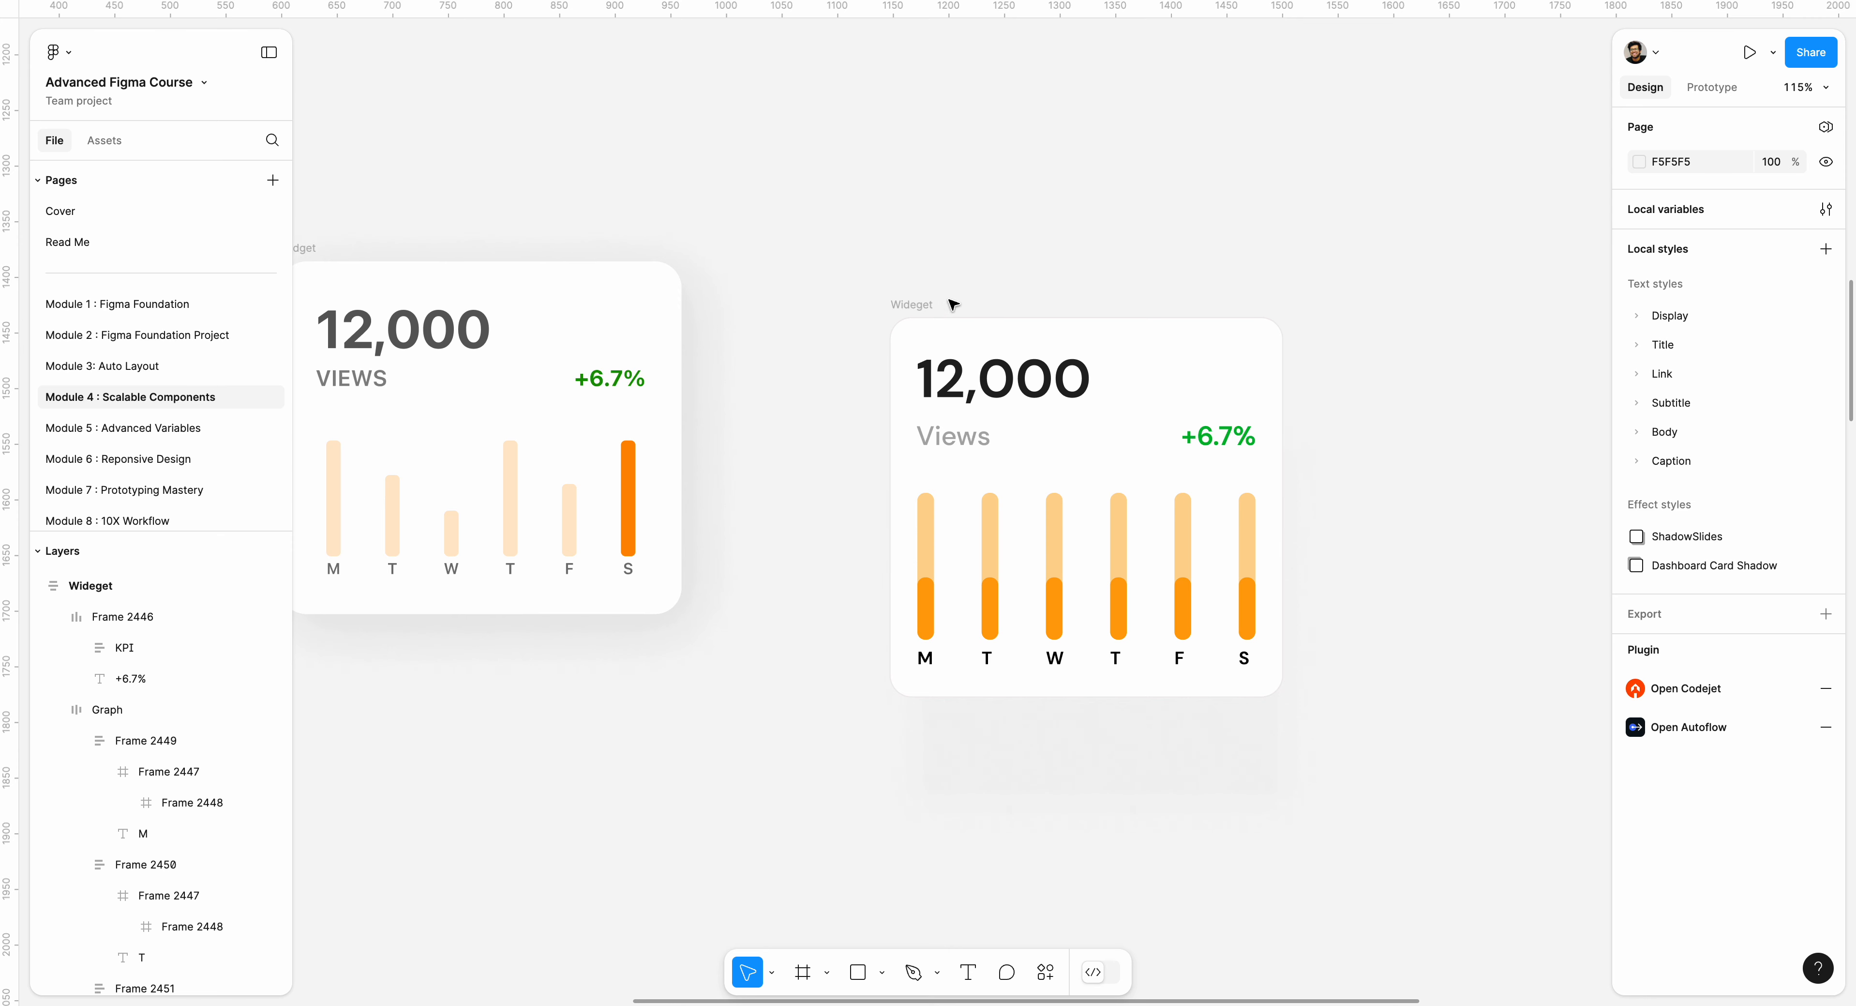
drag(929, 306, 922, 298)
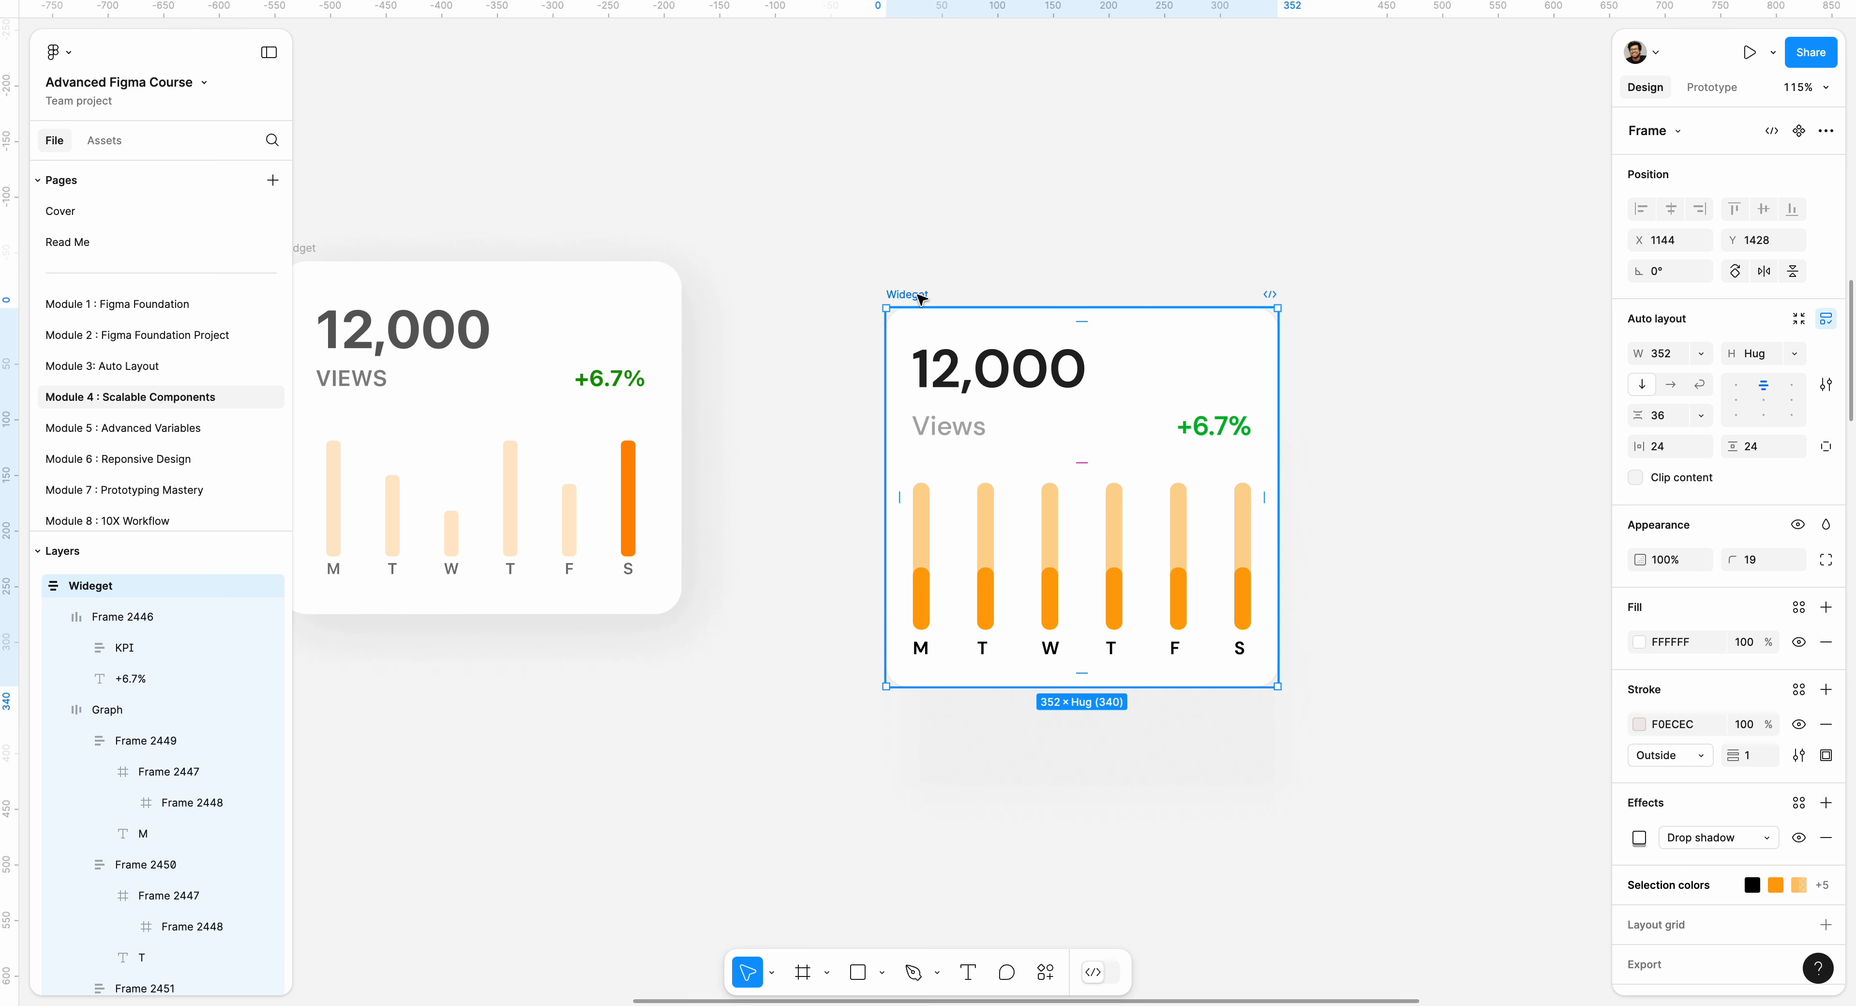
click(946, 283)
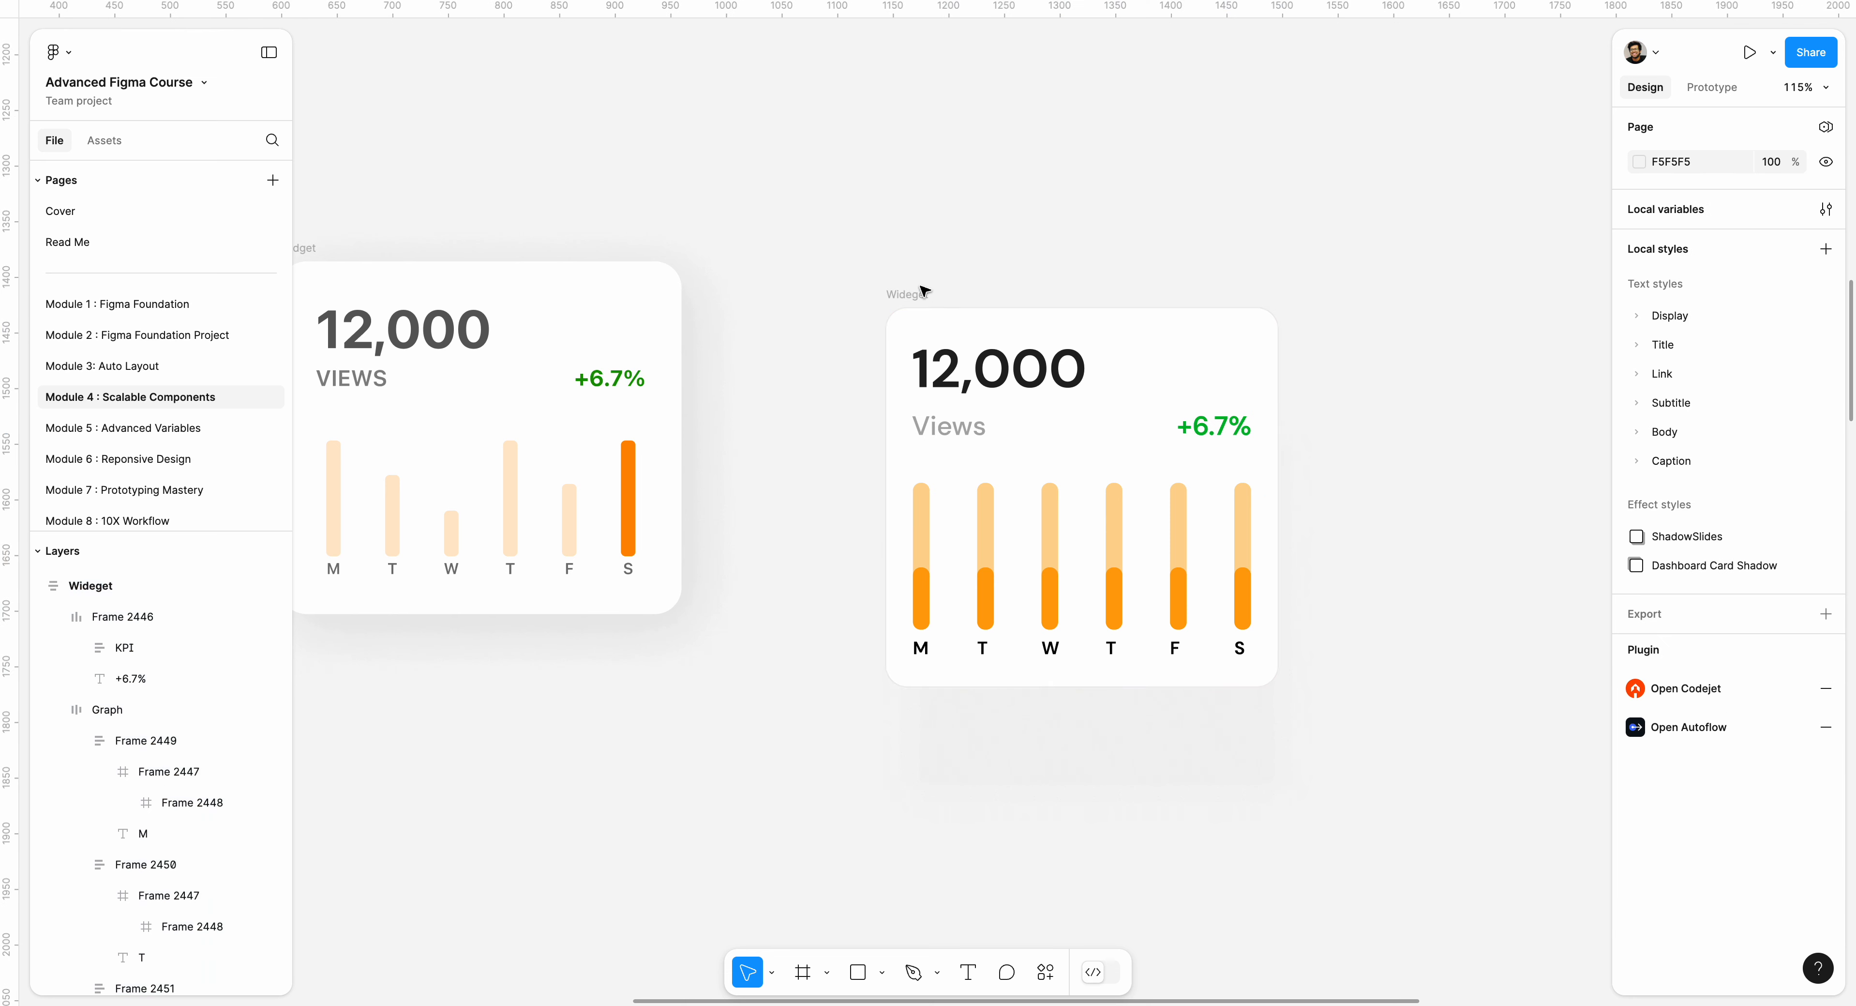
Try to convert the Wideget card into a component and nudge it, and undo both changes.
click(913, 294)
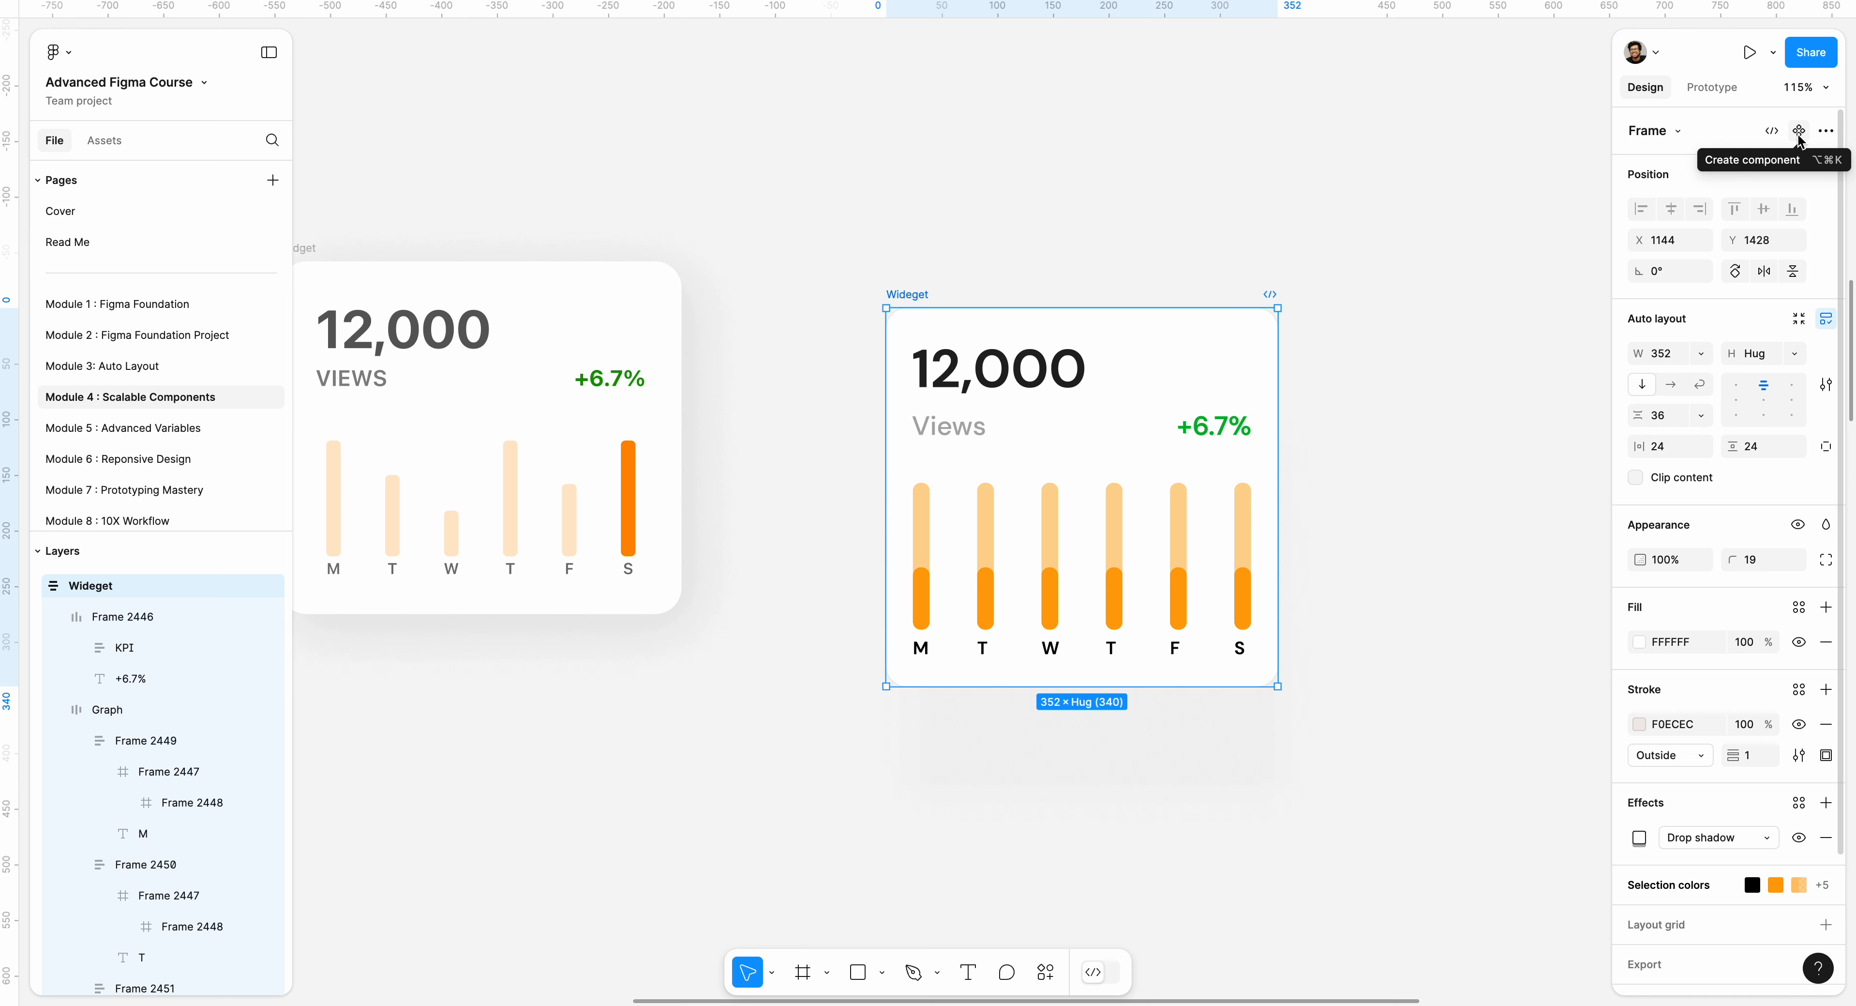
click(966, 278)
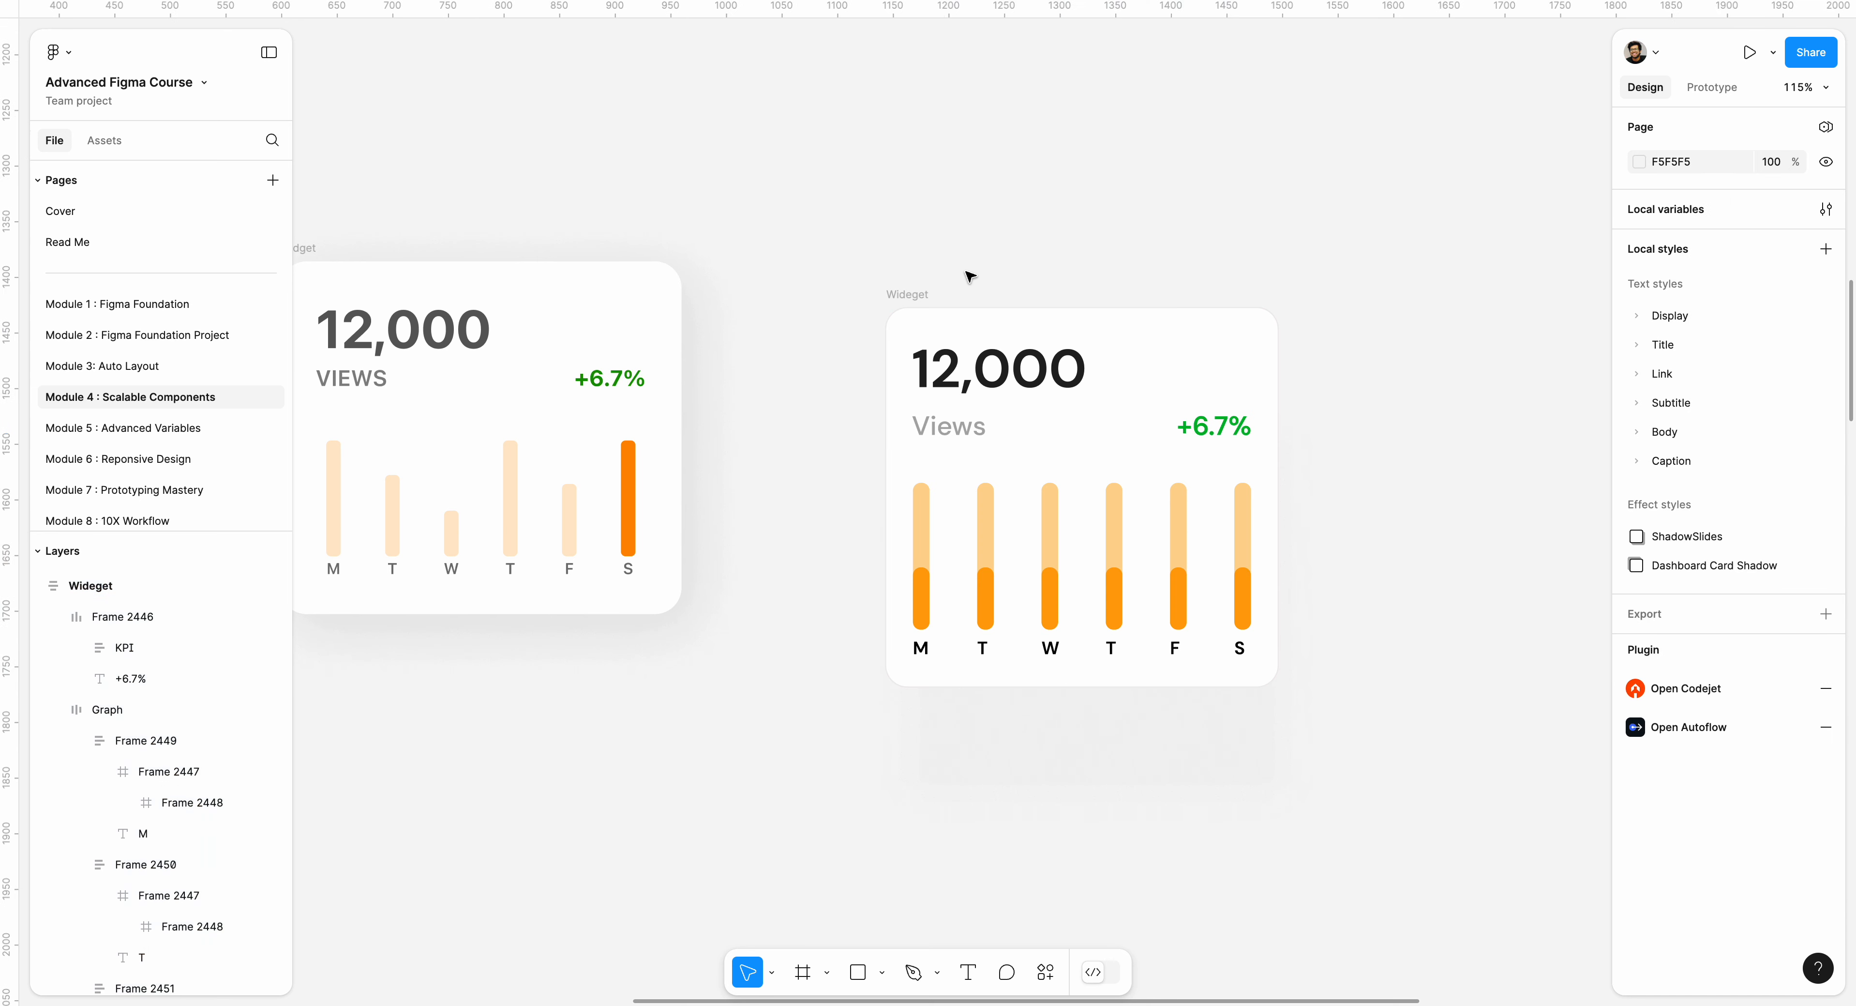
click(928, 293)
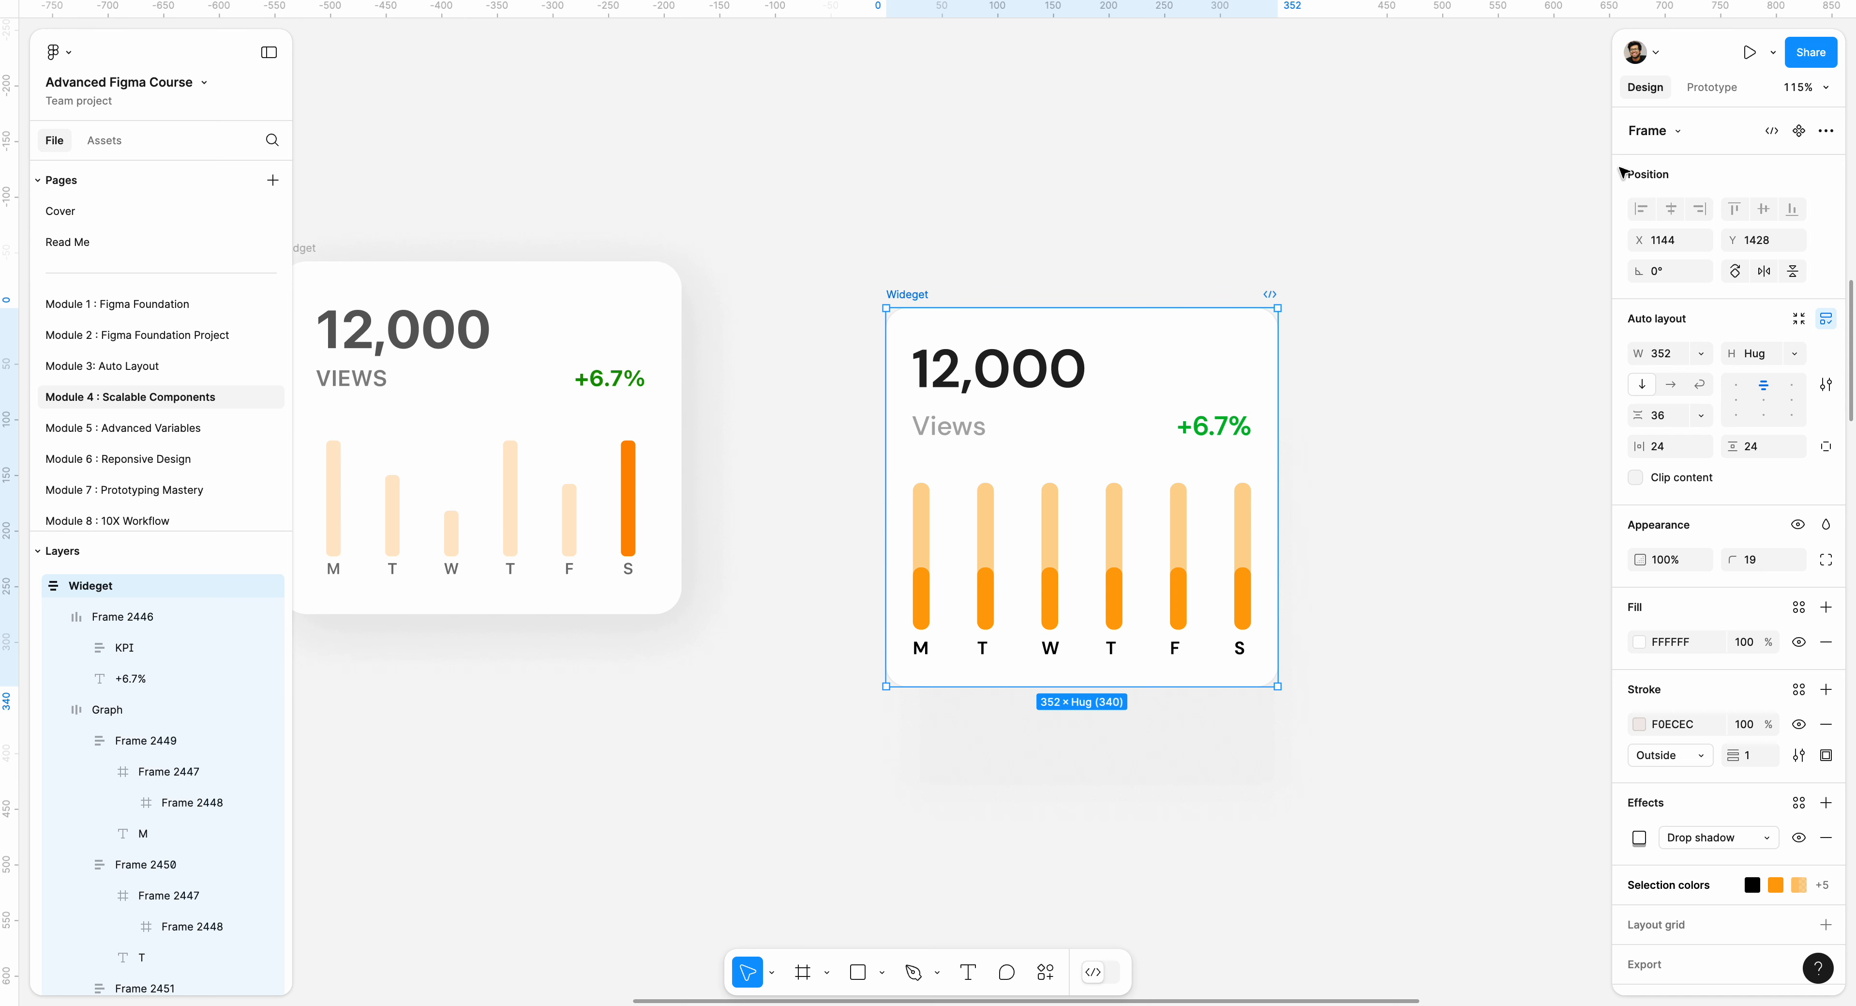
click(1800, 131)
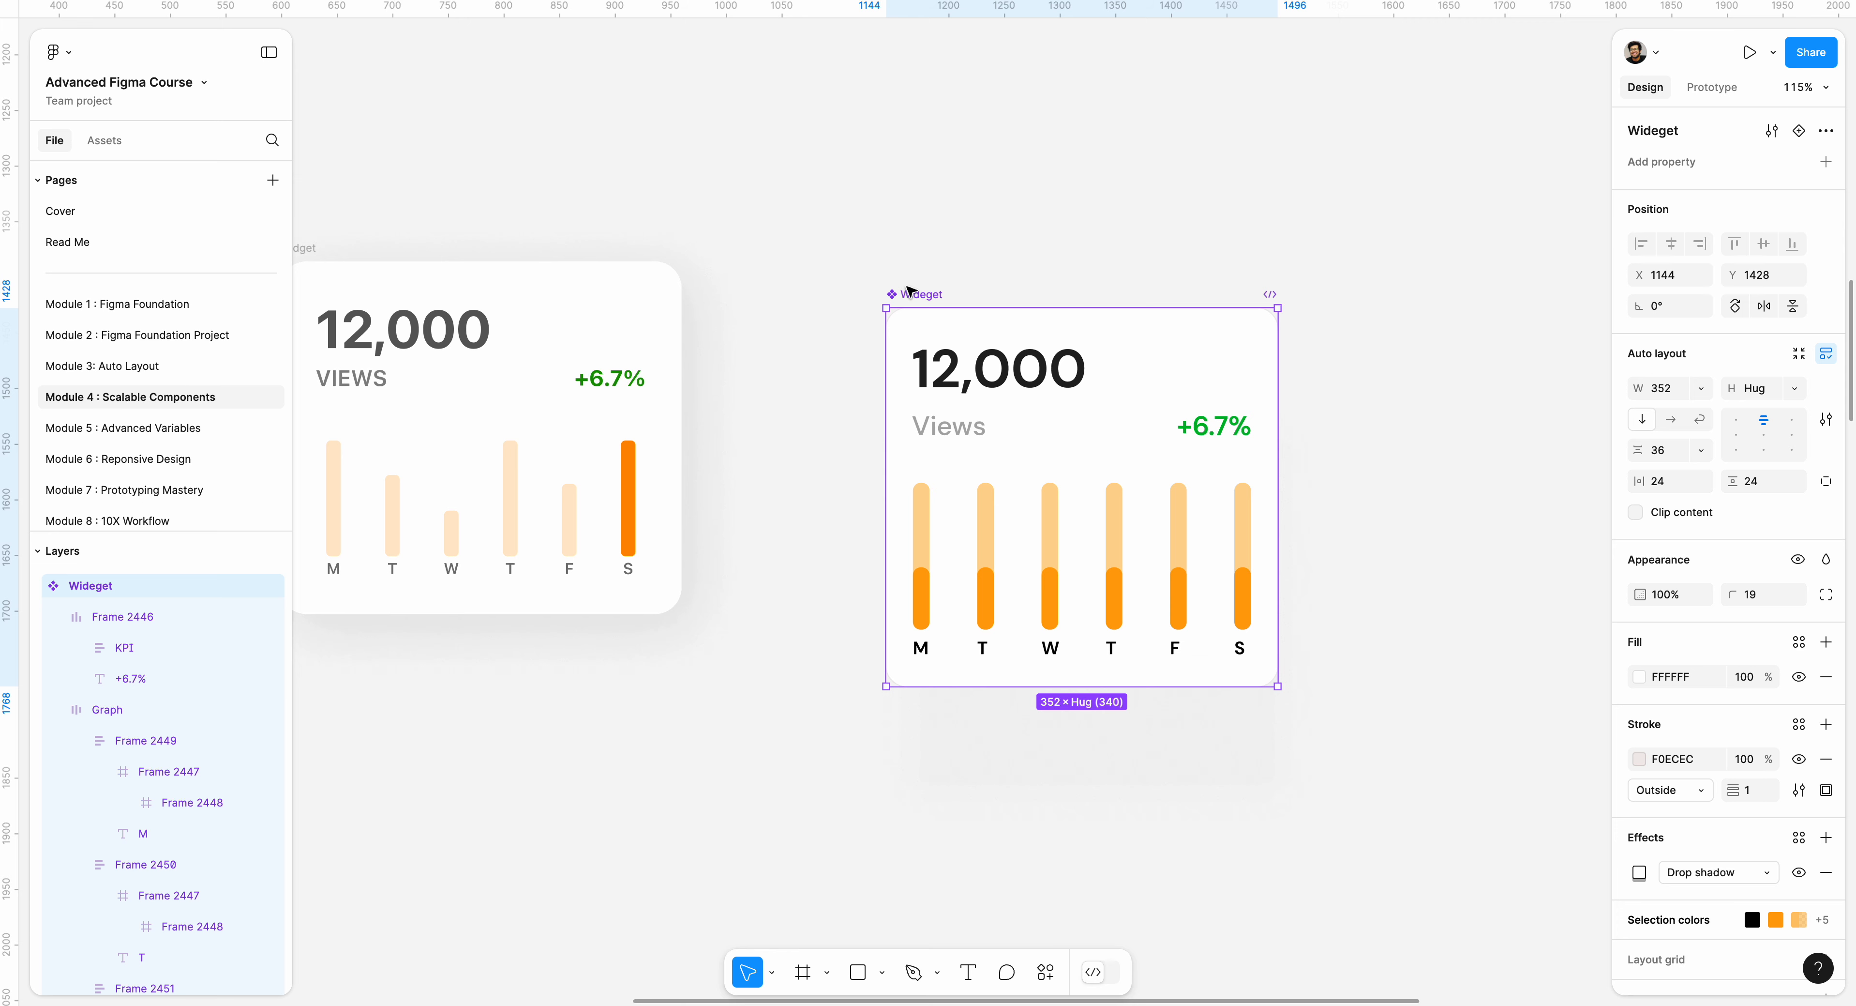
drag(911, 293, 898, 275)
key(ctrl+z)
key(ctrl+z)
Create a component from the Wideget card again, undo it, and check the frame's further actions for the Create component option.
click(891, 280)
click(905, 293)
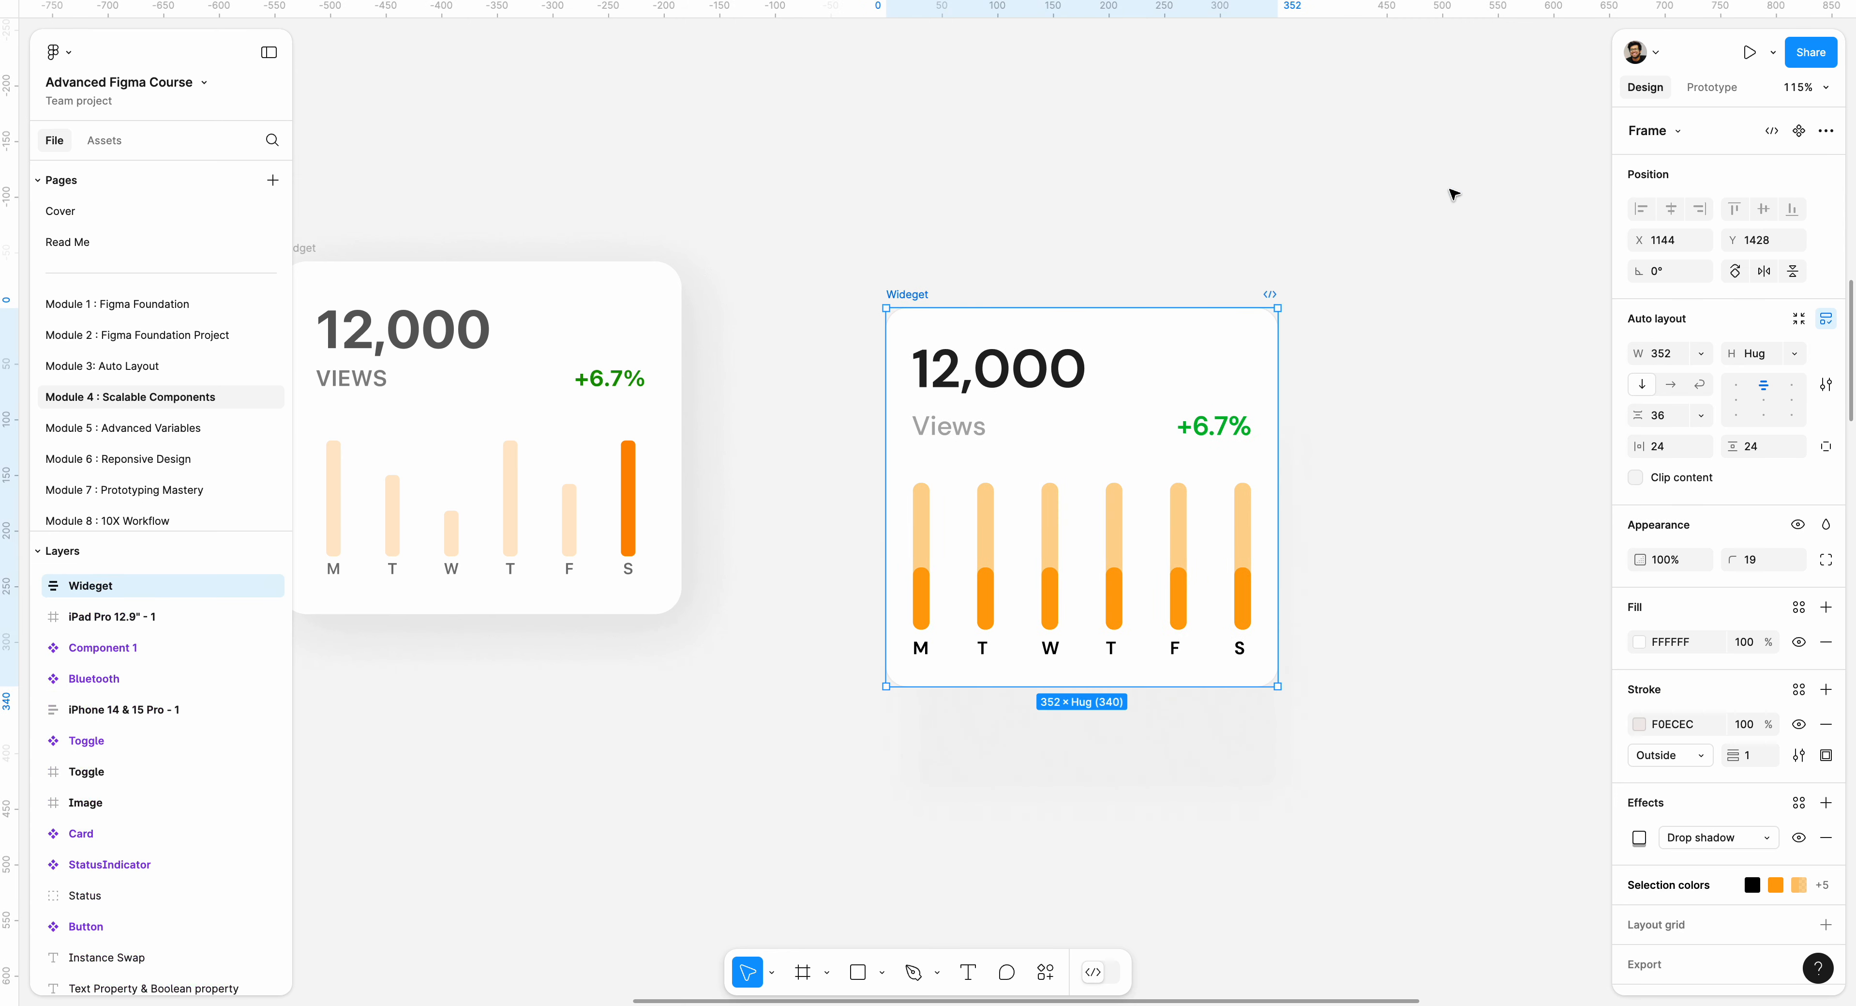
click(1799, 130)
key(ctrl+z)
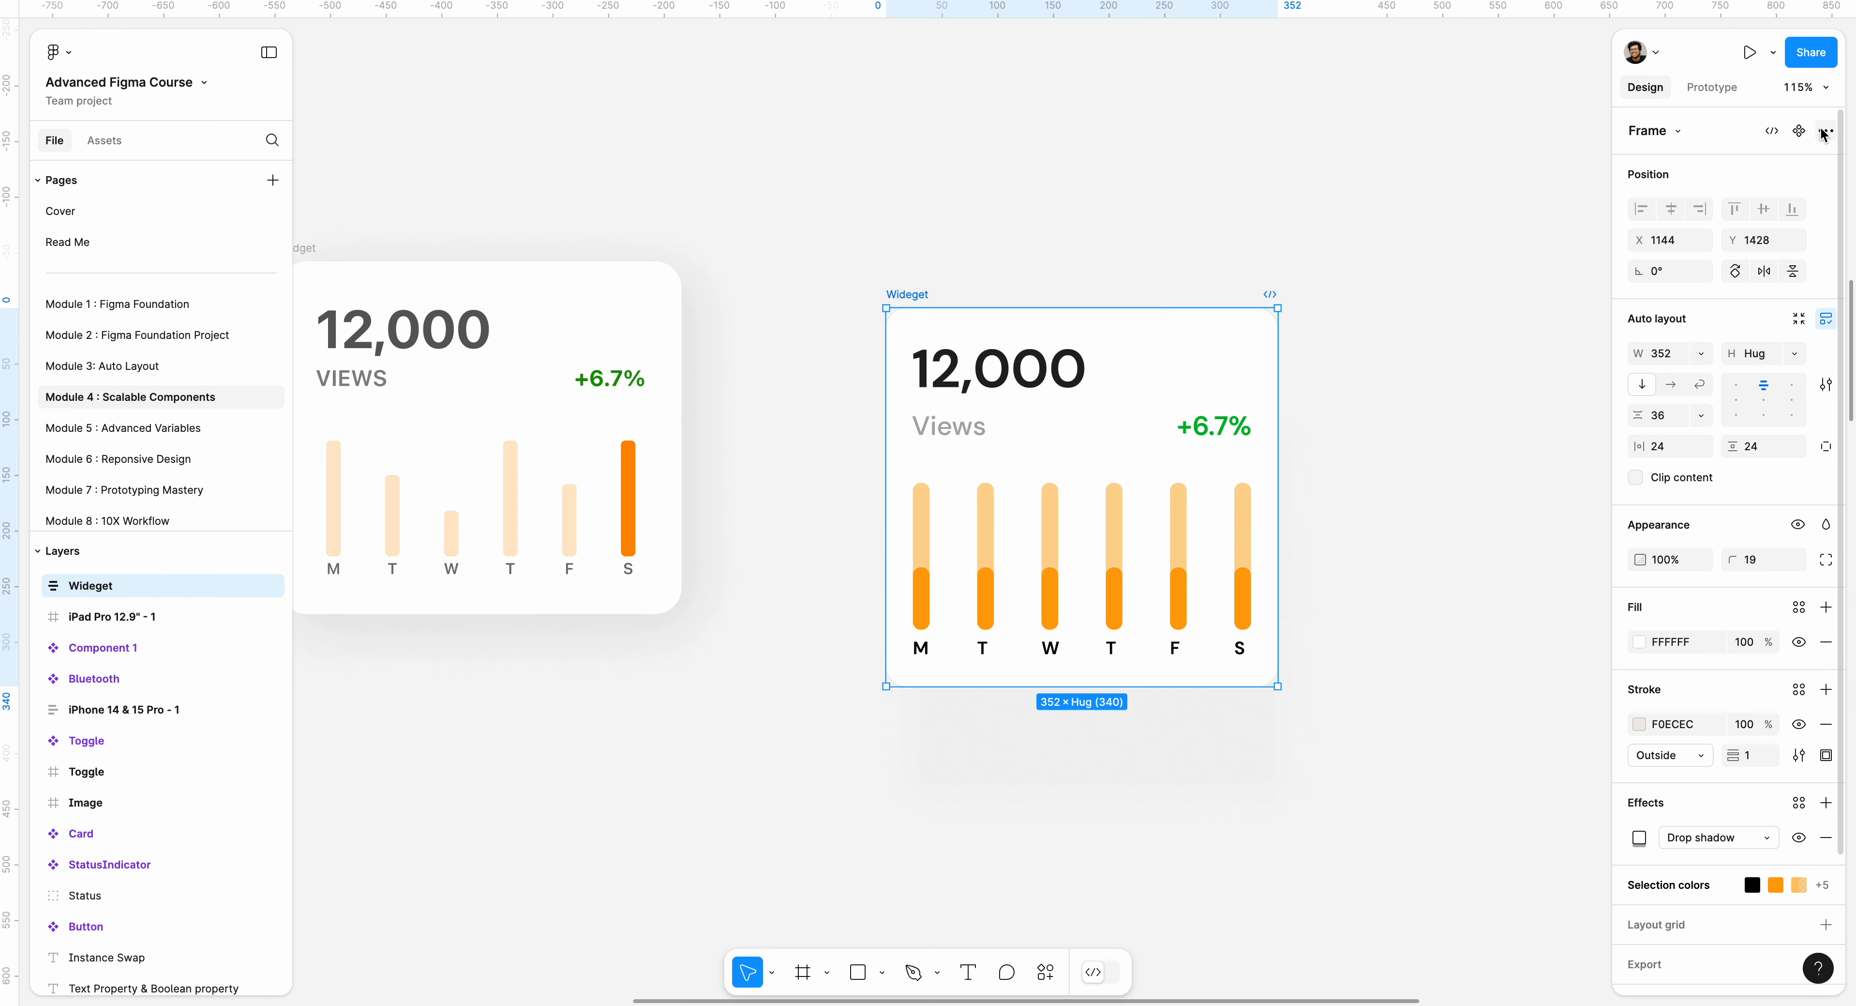
click(1822, 133)
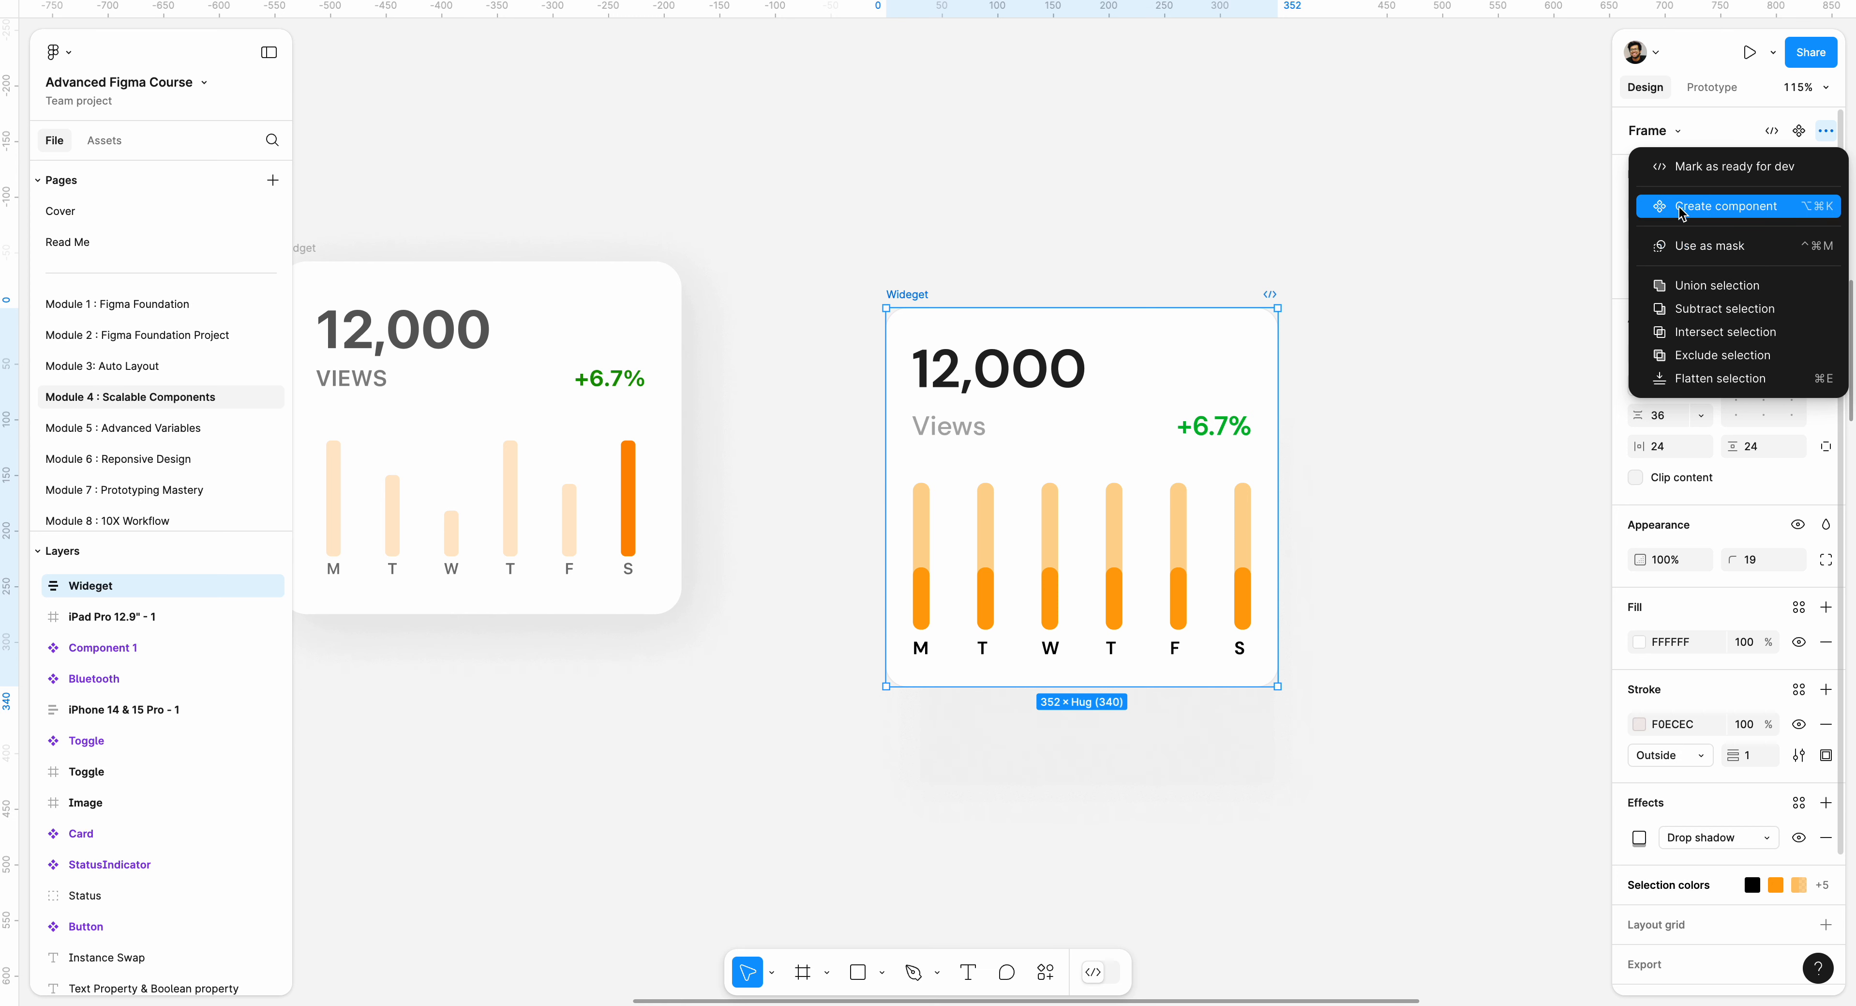
click(1120, 190)
Create a component from the Wideget card frame.
drag(800, 216, 1338, 691)
click(1070, 286)
drag(1044, 278, 1010, 258)
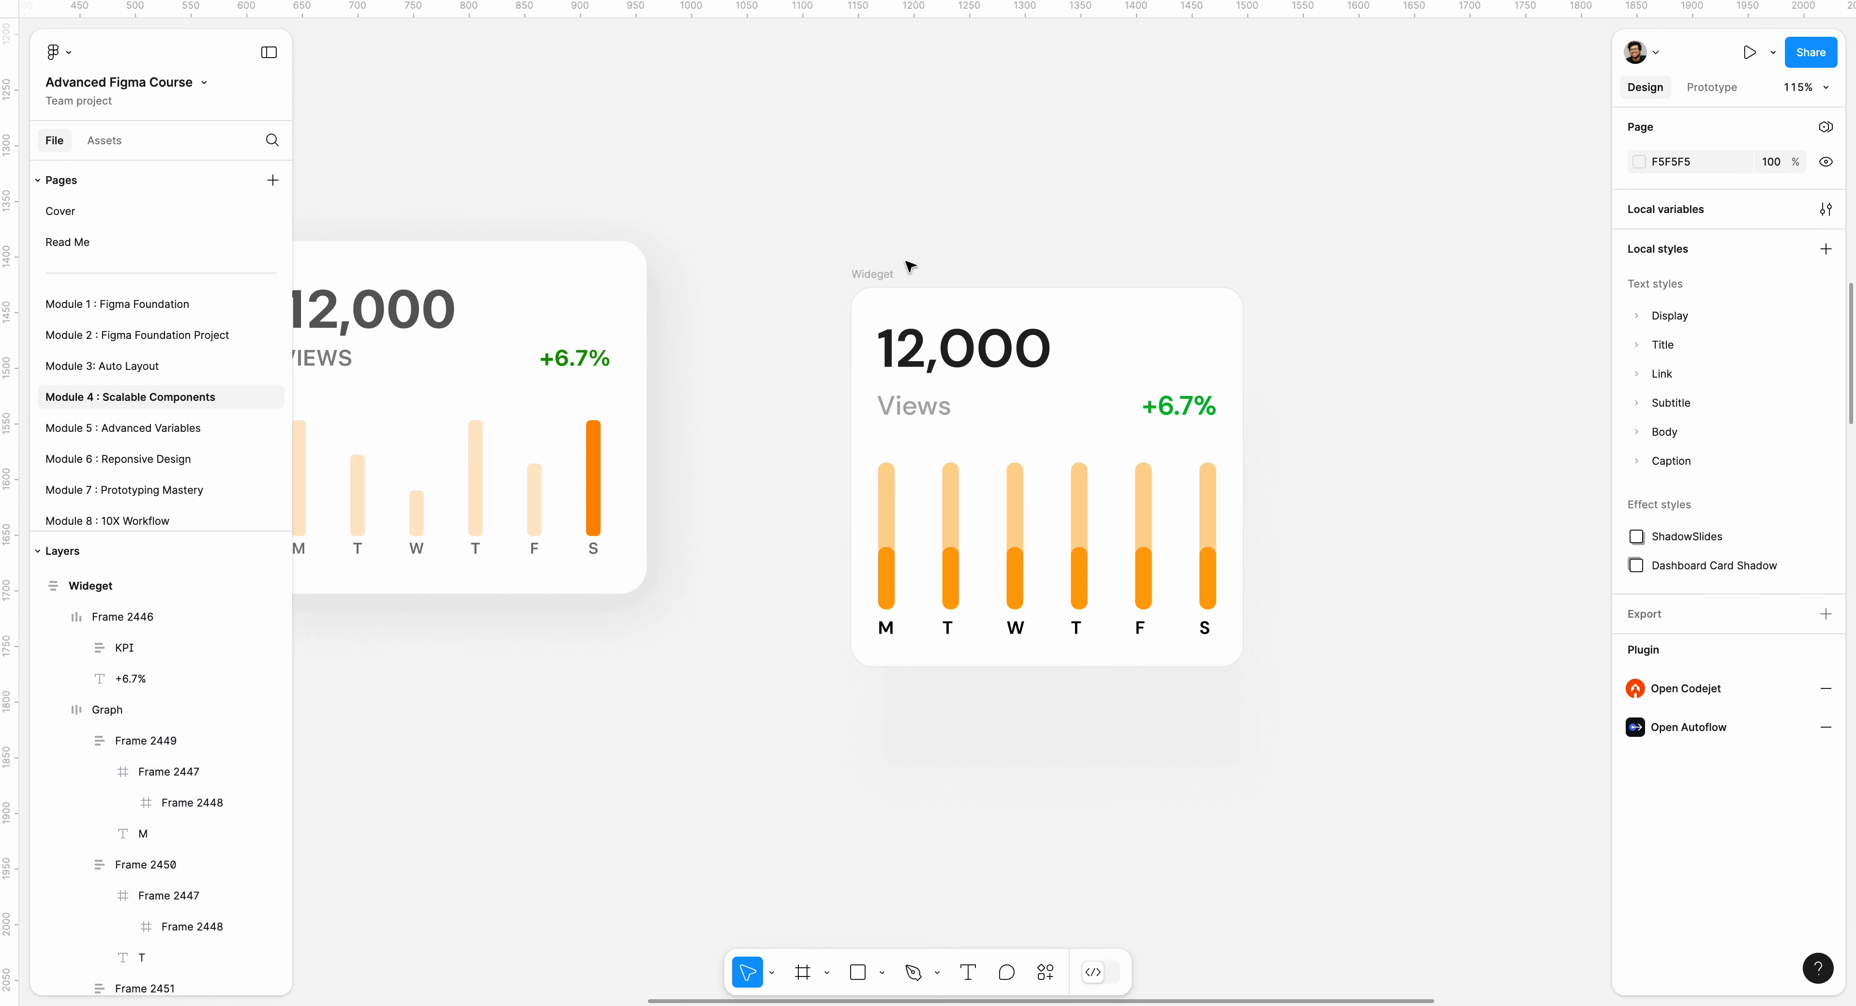
click(881, 274)
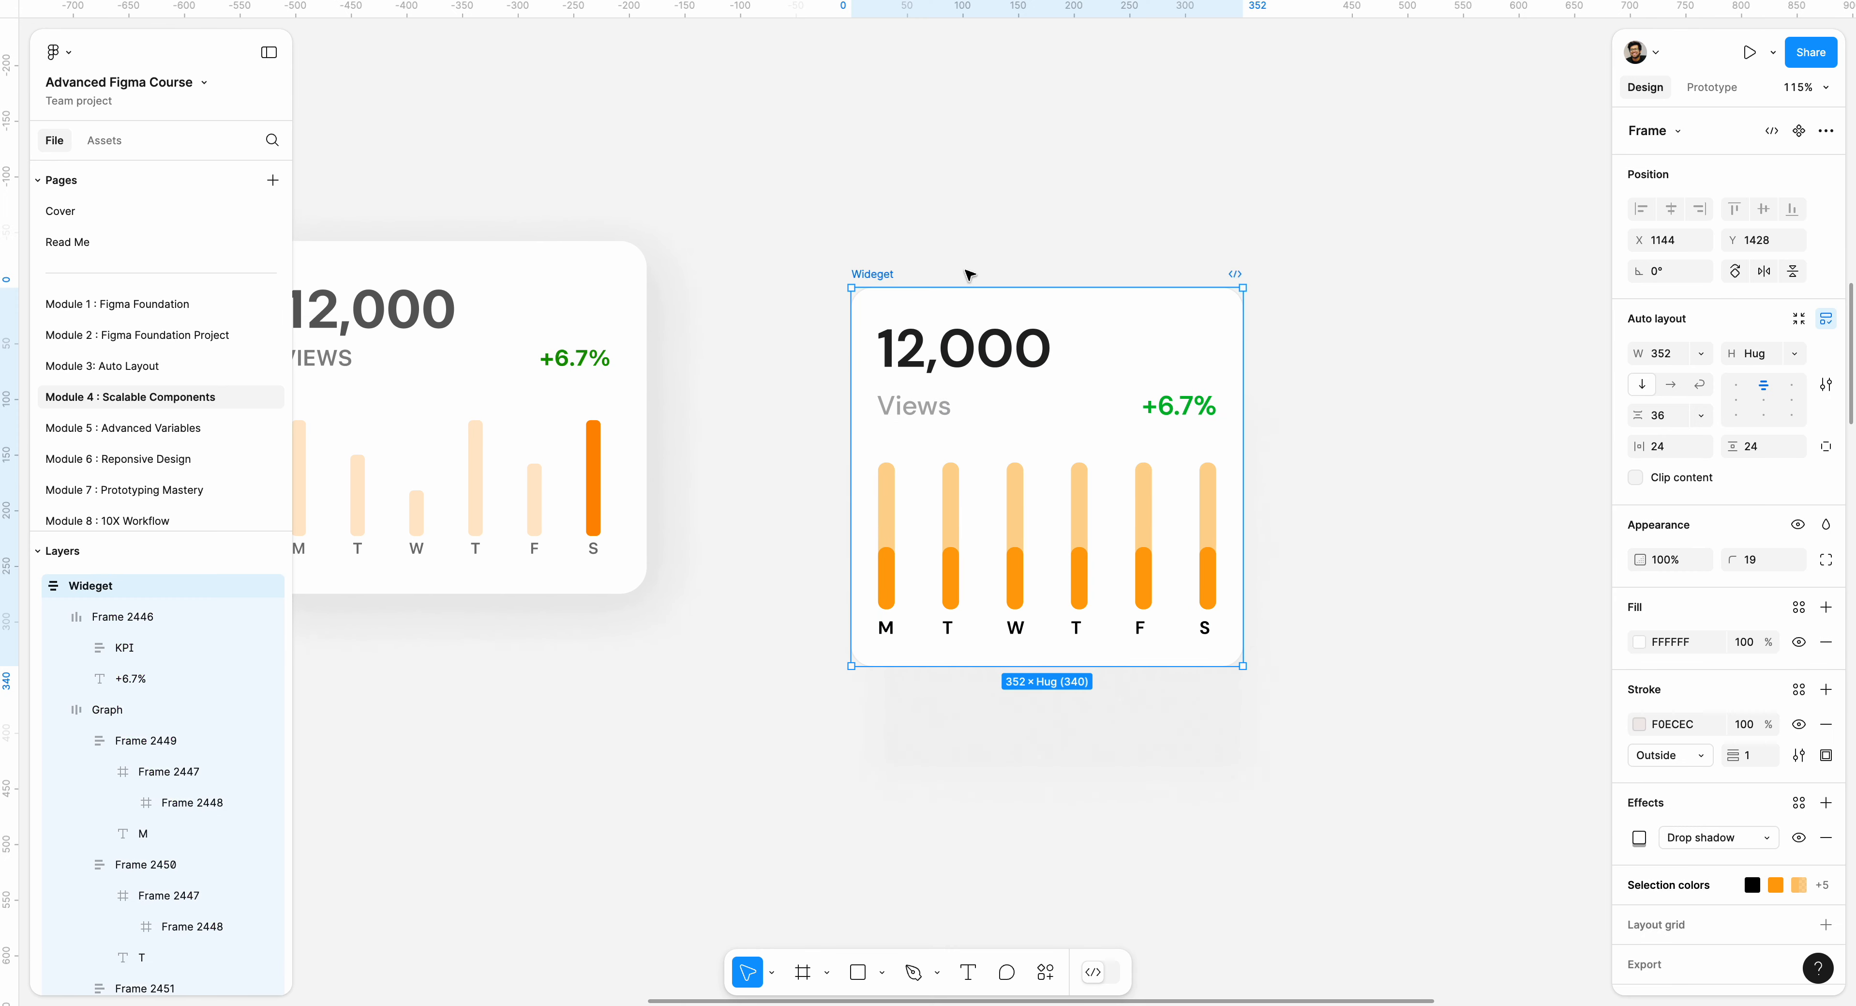
click(1799, 131)
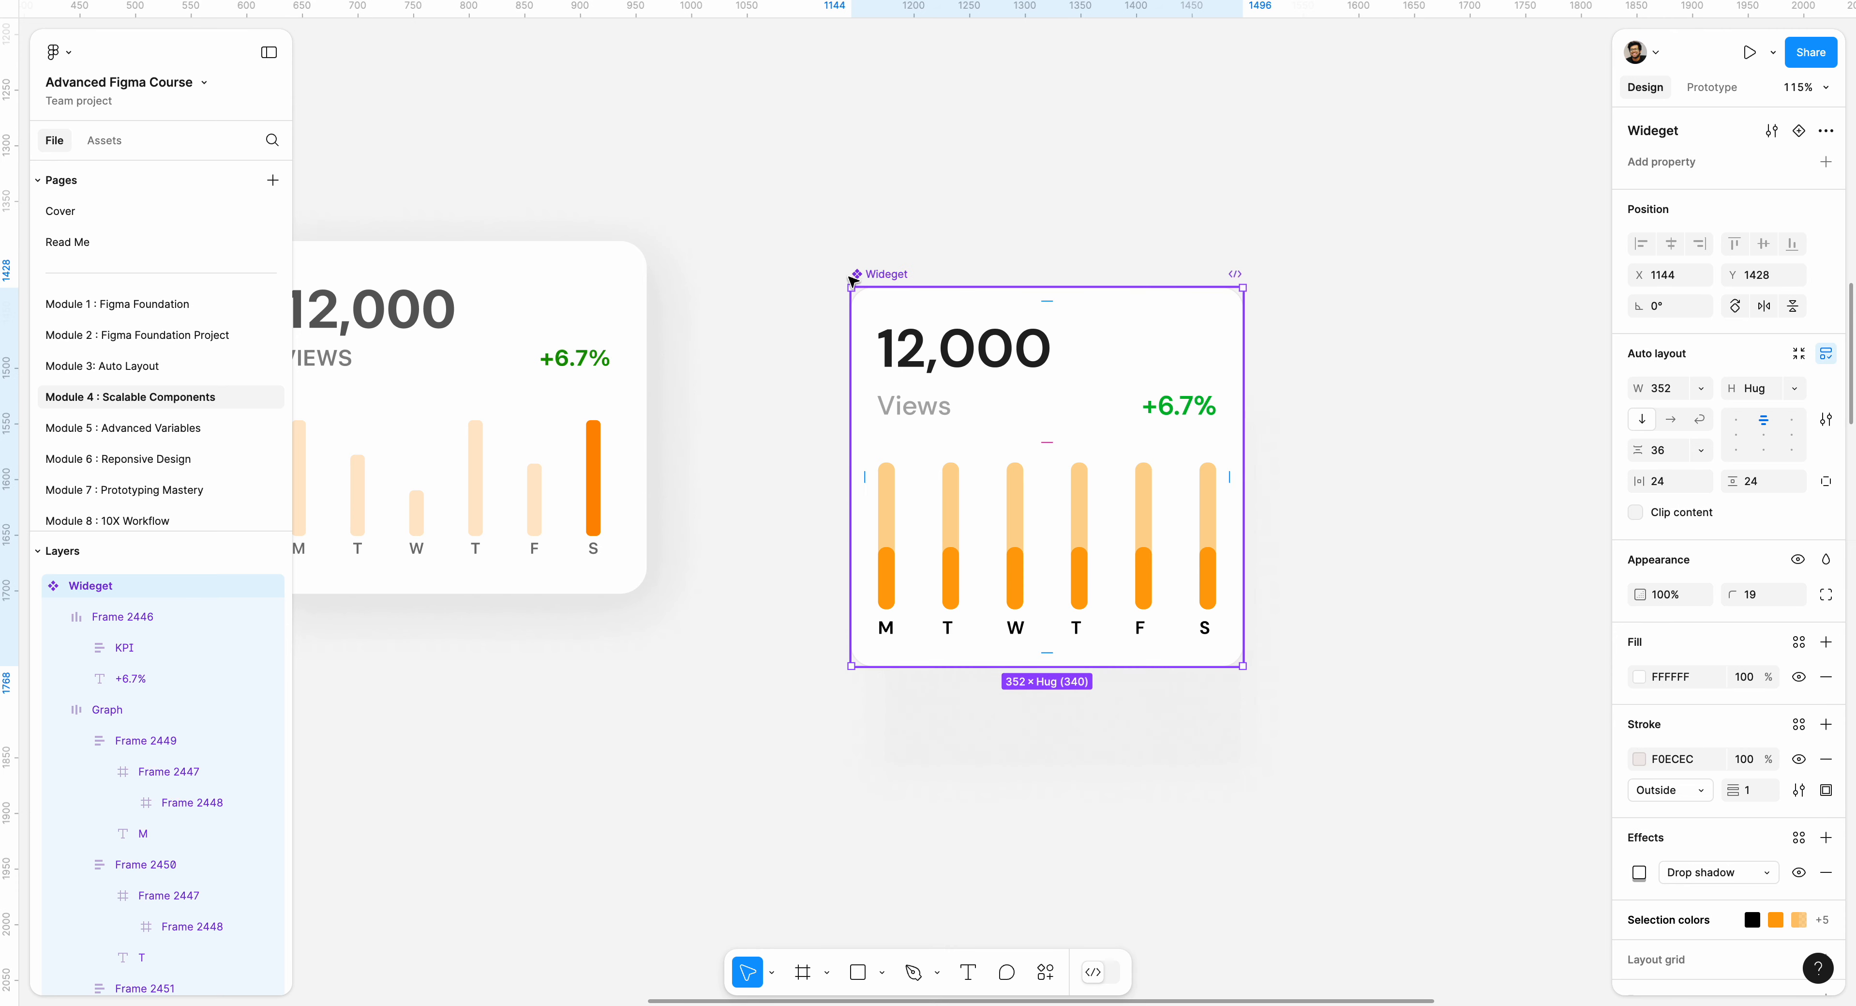
scroll(868, 271, up, 10)
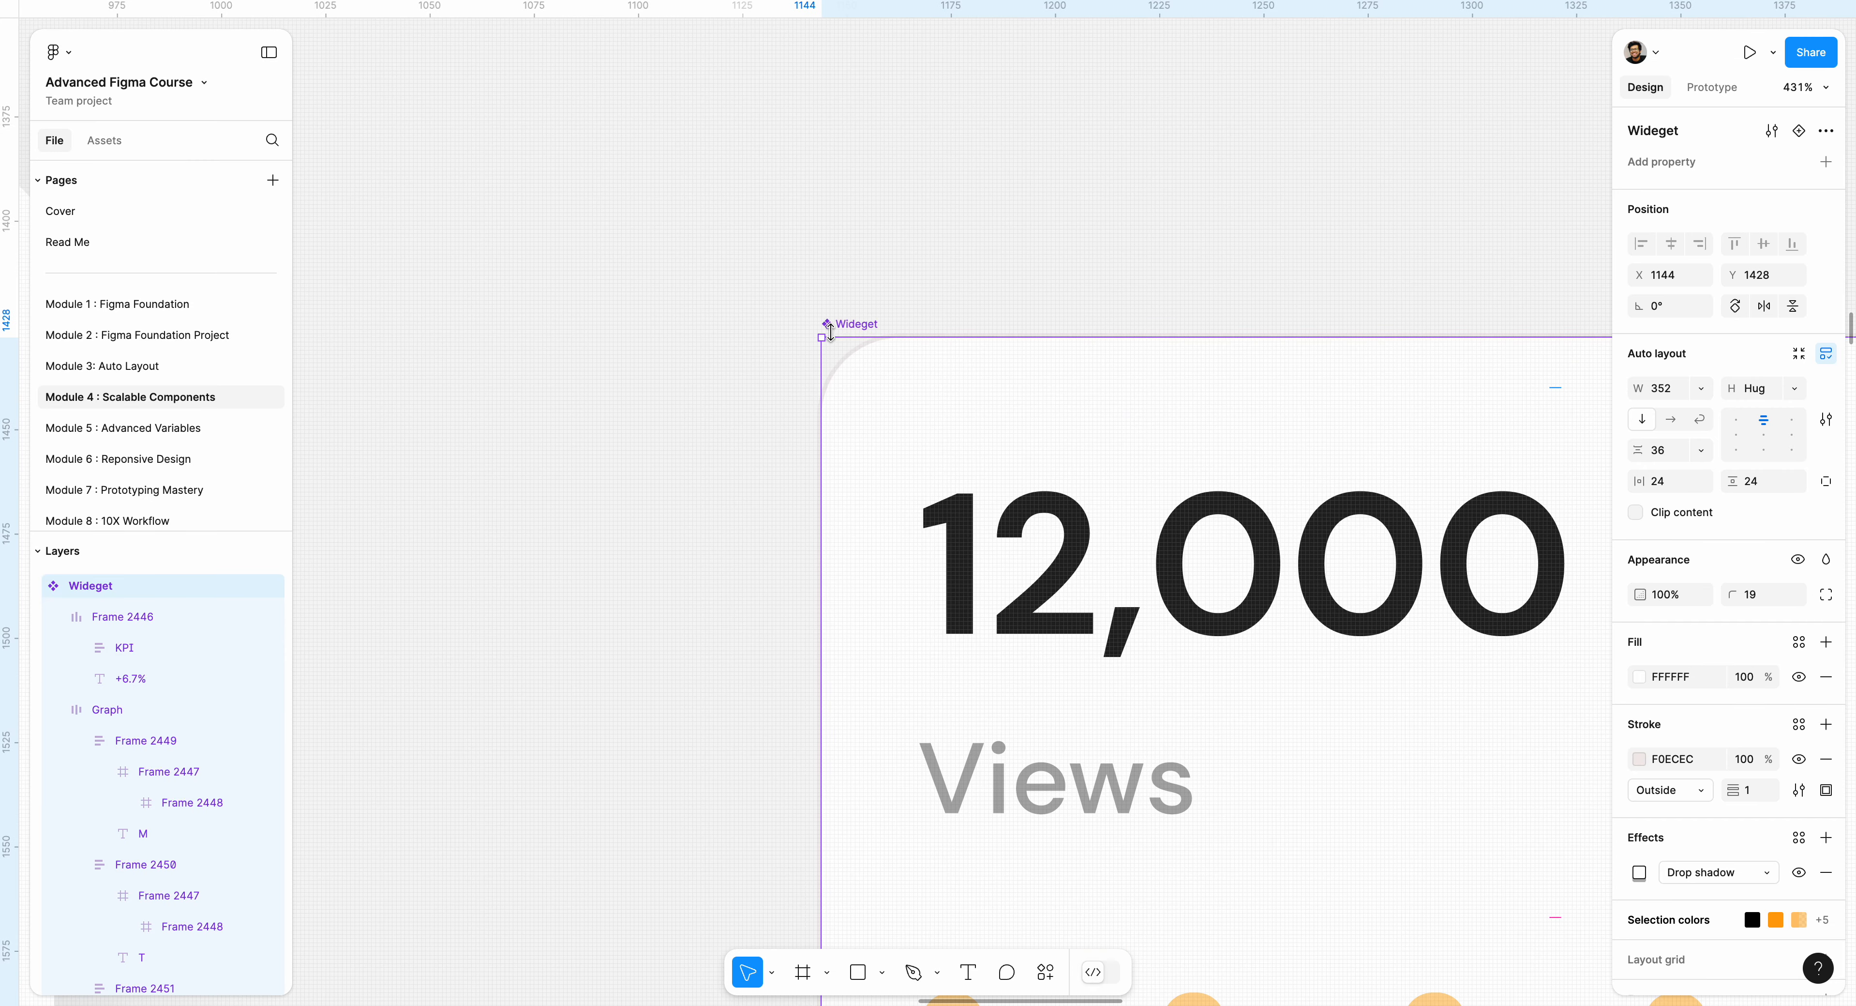
scroll(861, 329, down, 10)
scroll(912, 301, up, 3)
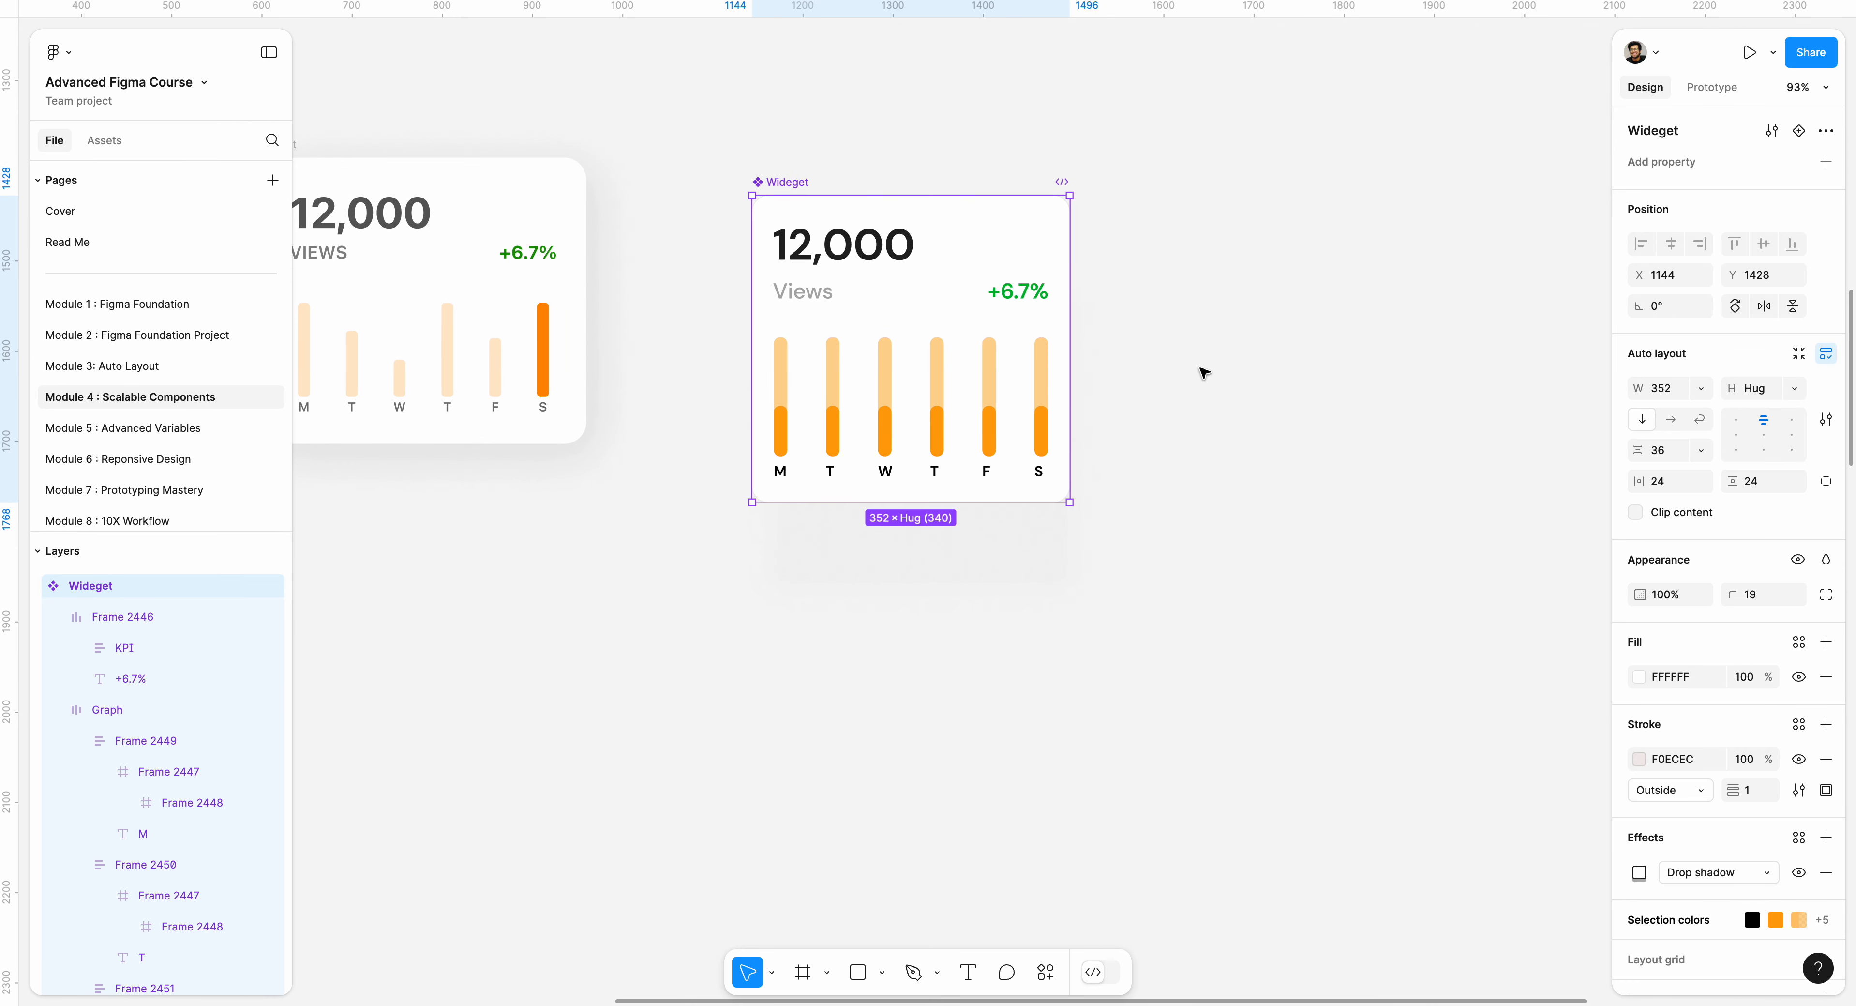
Place an instance of Wideget from the Module 4 : Scalable Components local assets to the right of the main component.
drag(1201, 373, 1023, 389)
click(113, 147)
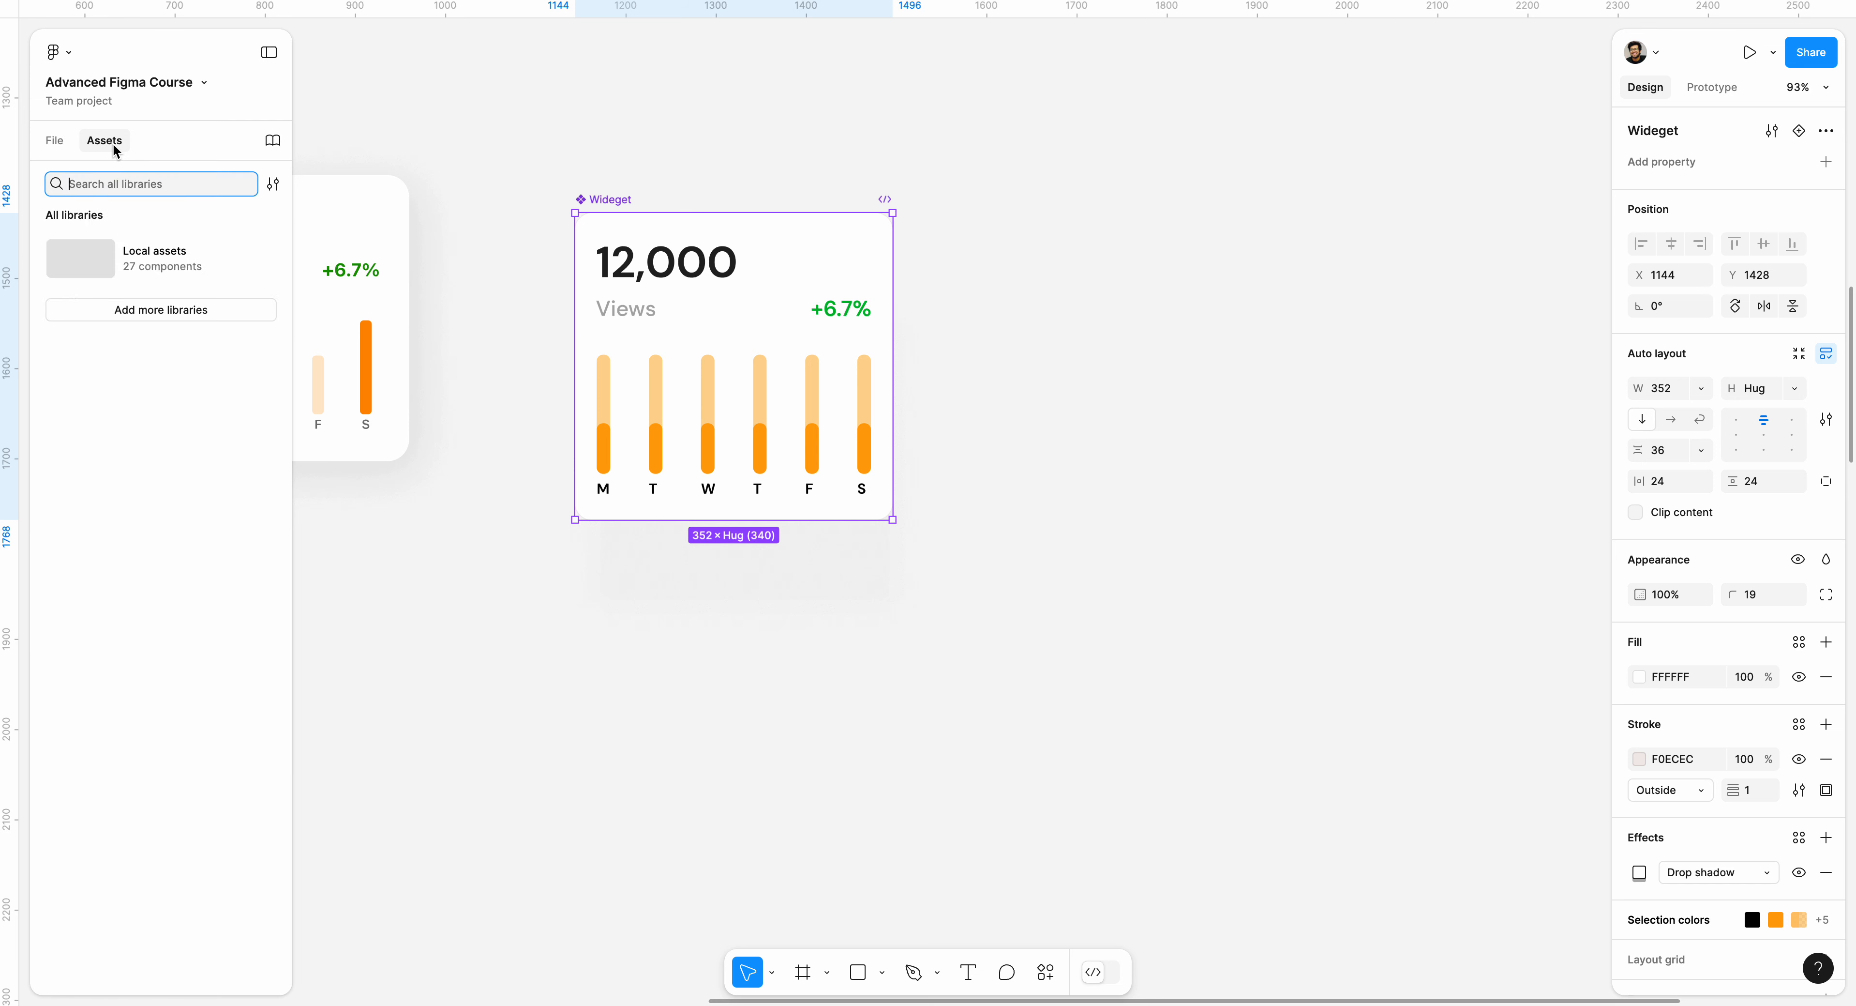
click(152, 256)
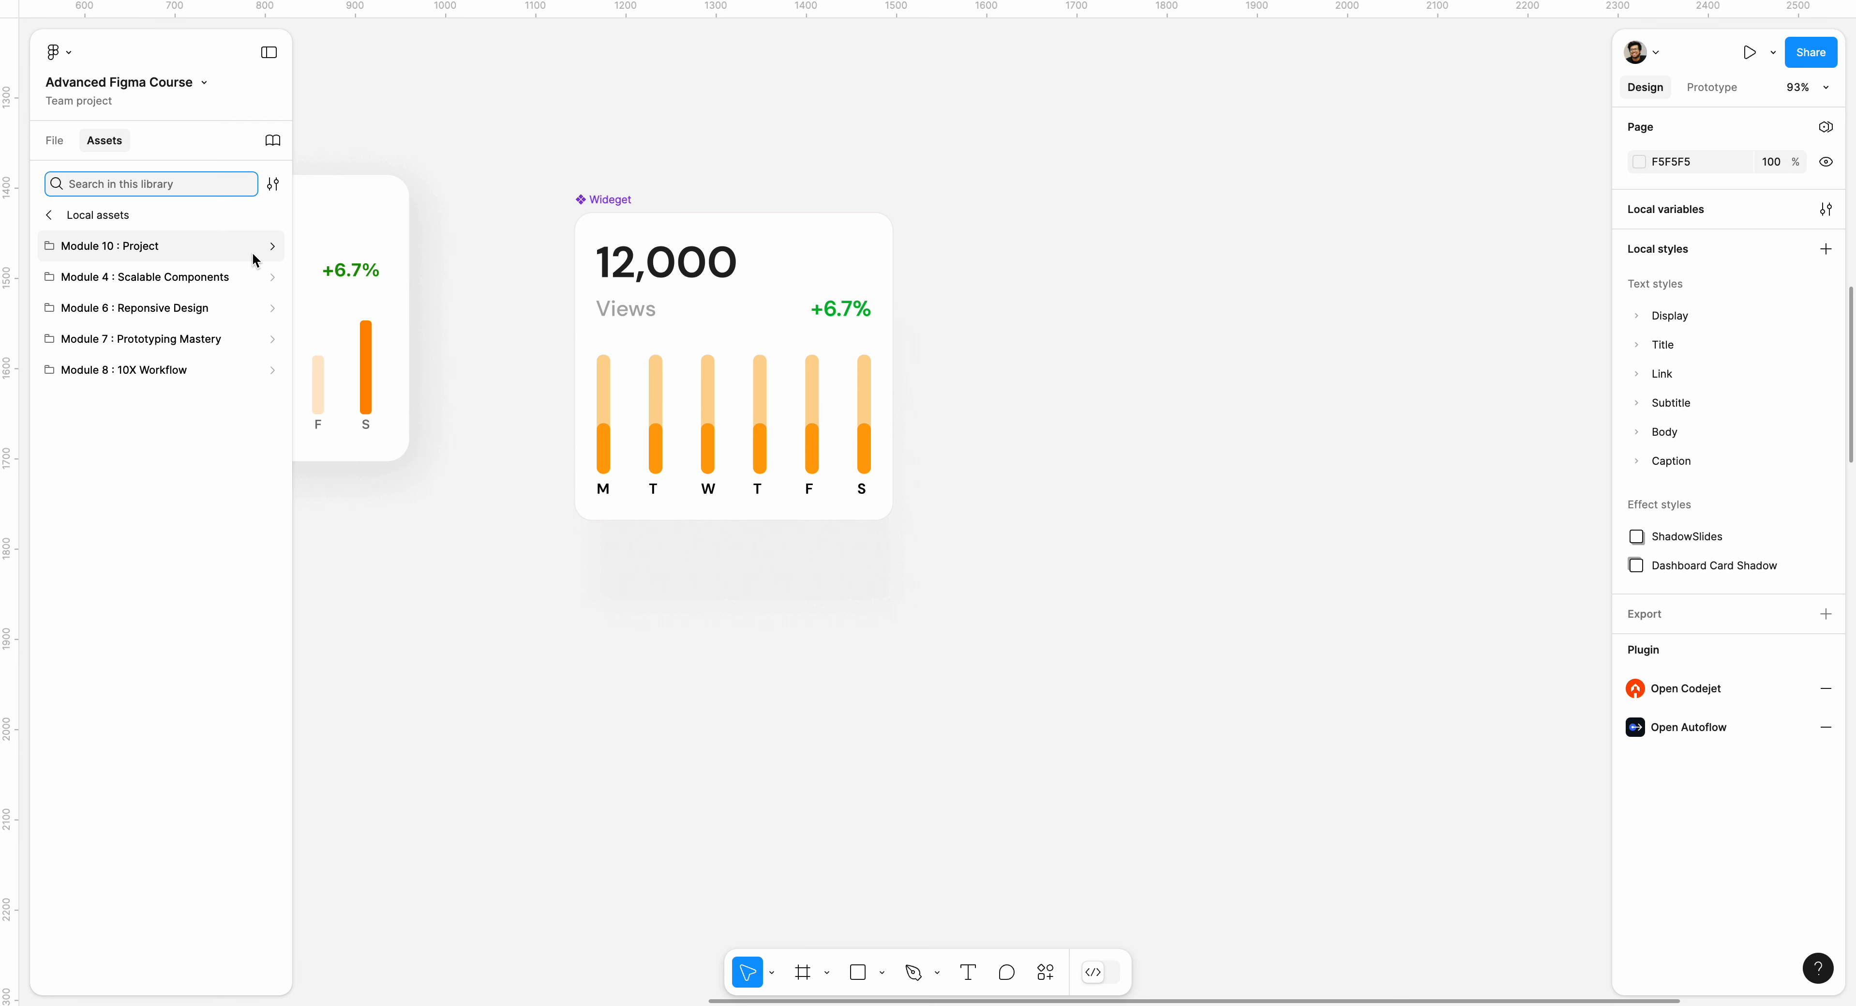
click(199, 274)
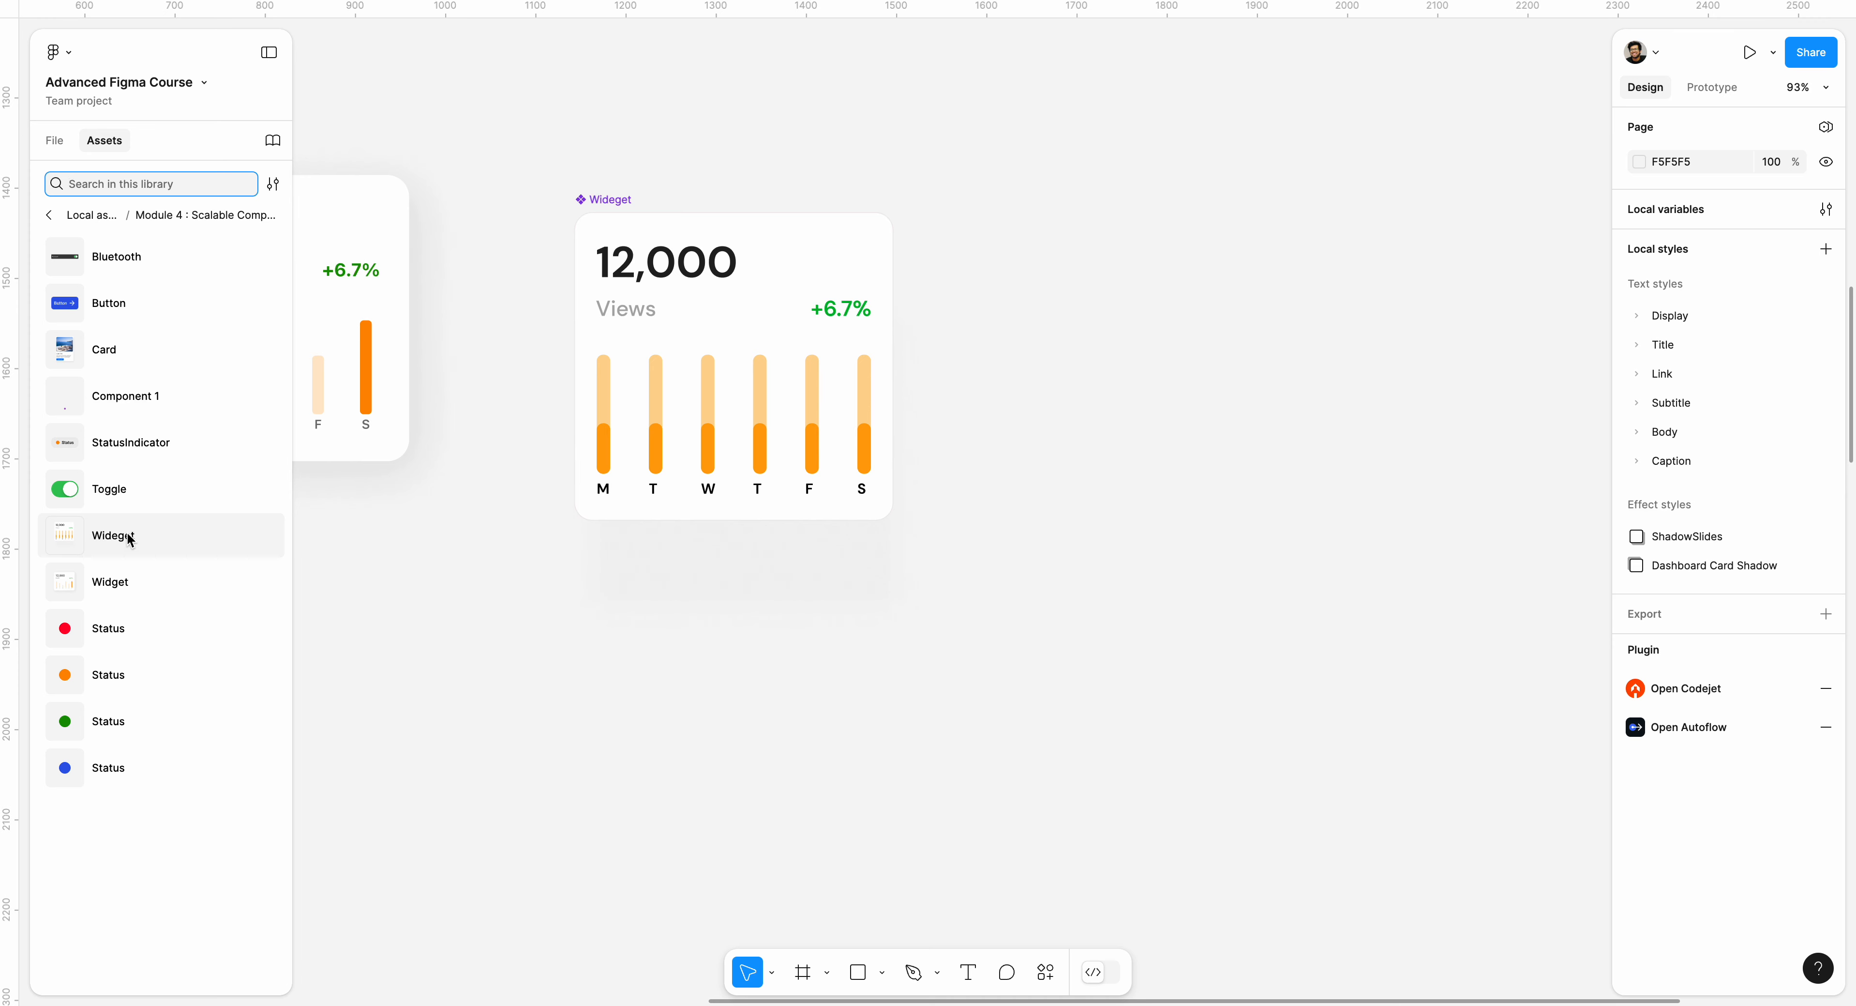
drag(129, 538, 1227, 533)
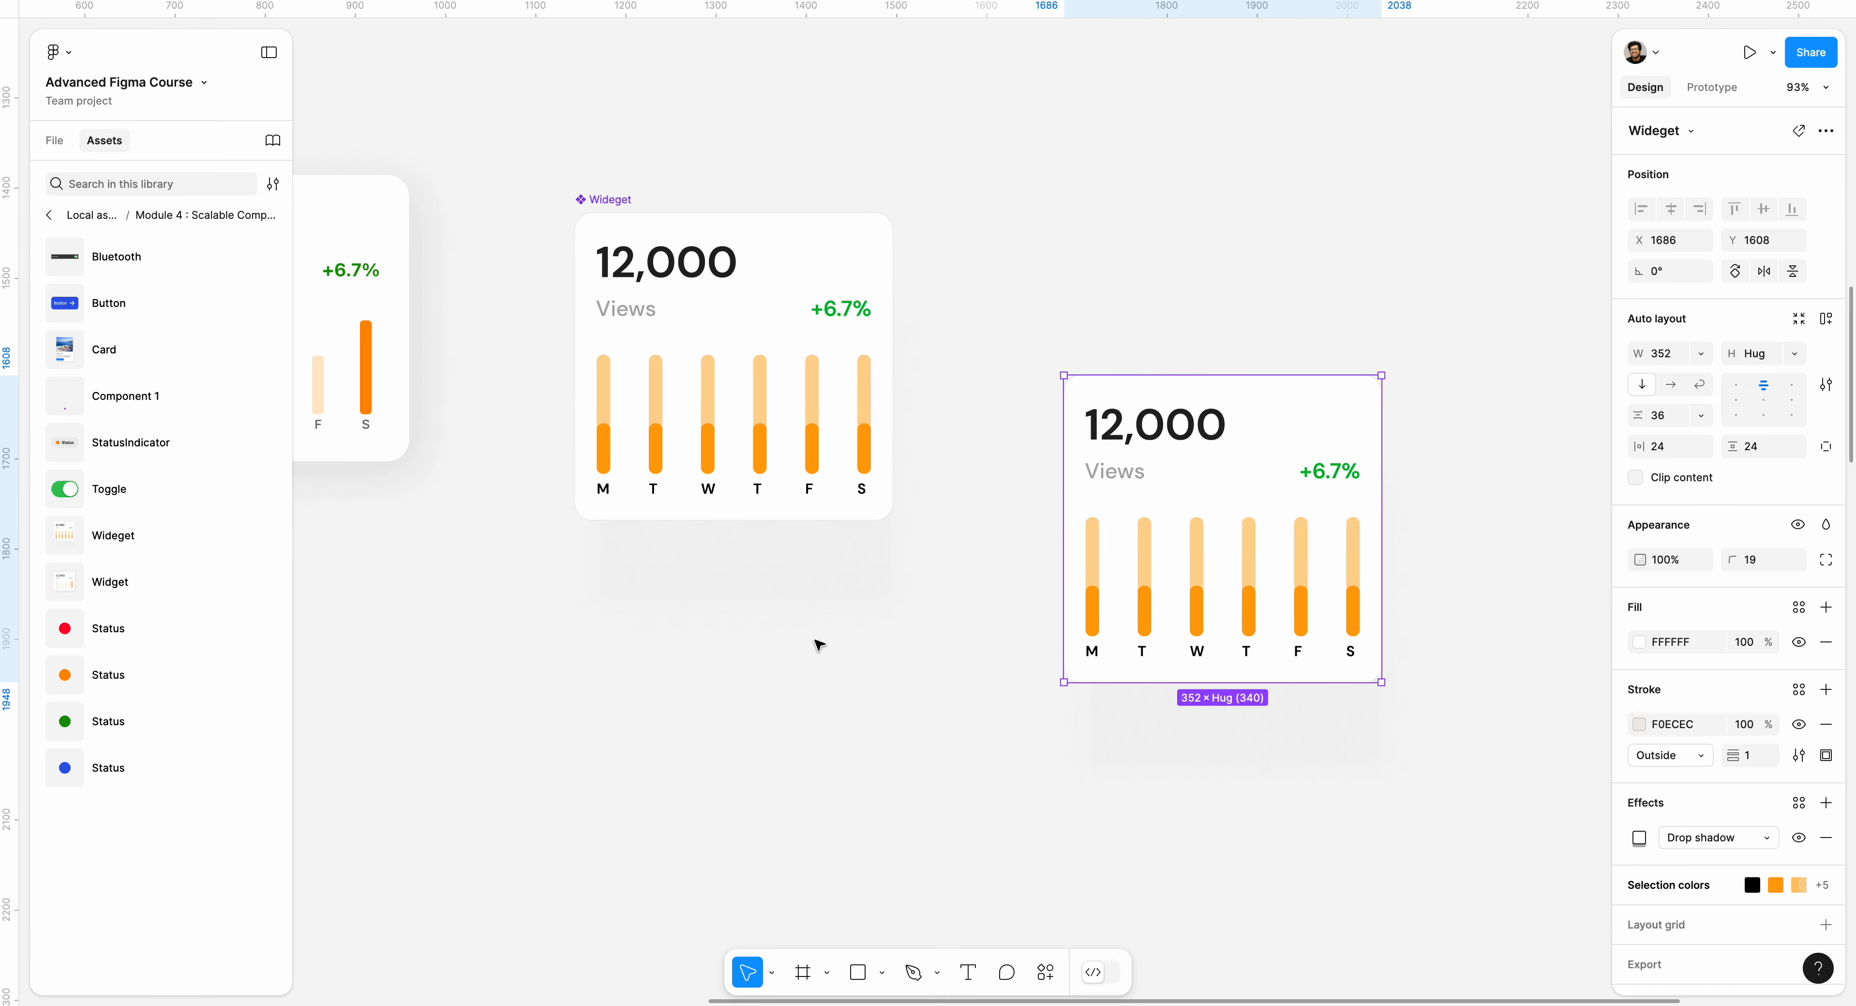
Add three more Wideget instances around the first one to form a two-by-two arrangement.
scroll(850, 571, right, 5)
drag(124, 533, 1352, 574)
drag(1223, 588, 1171, 528)
drag(145, 535, 982, 829)
drag(220, 556, 1305, 826)
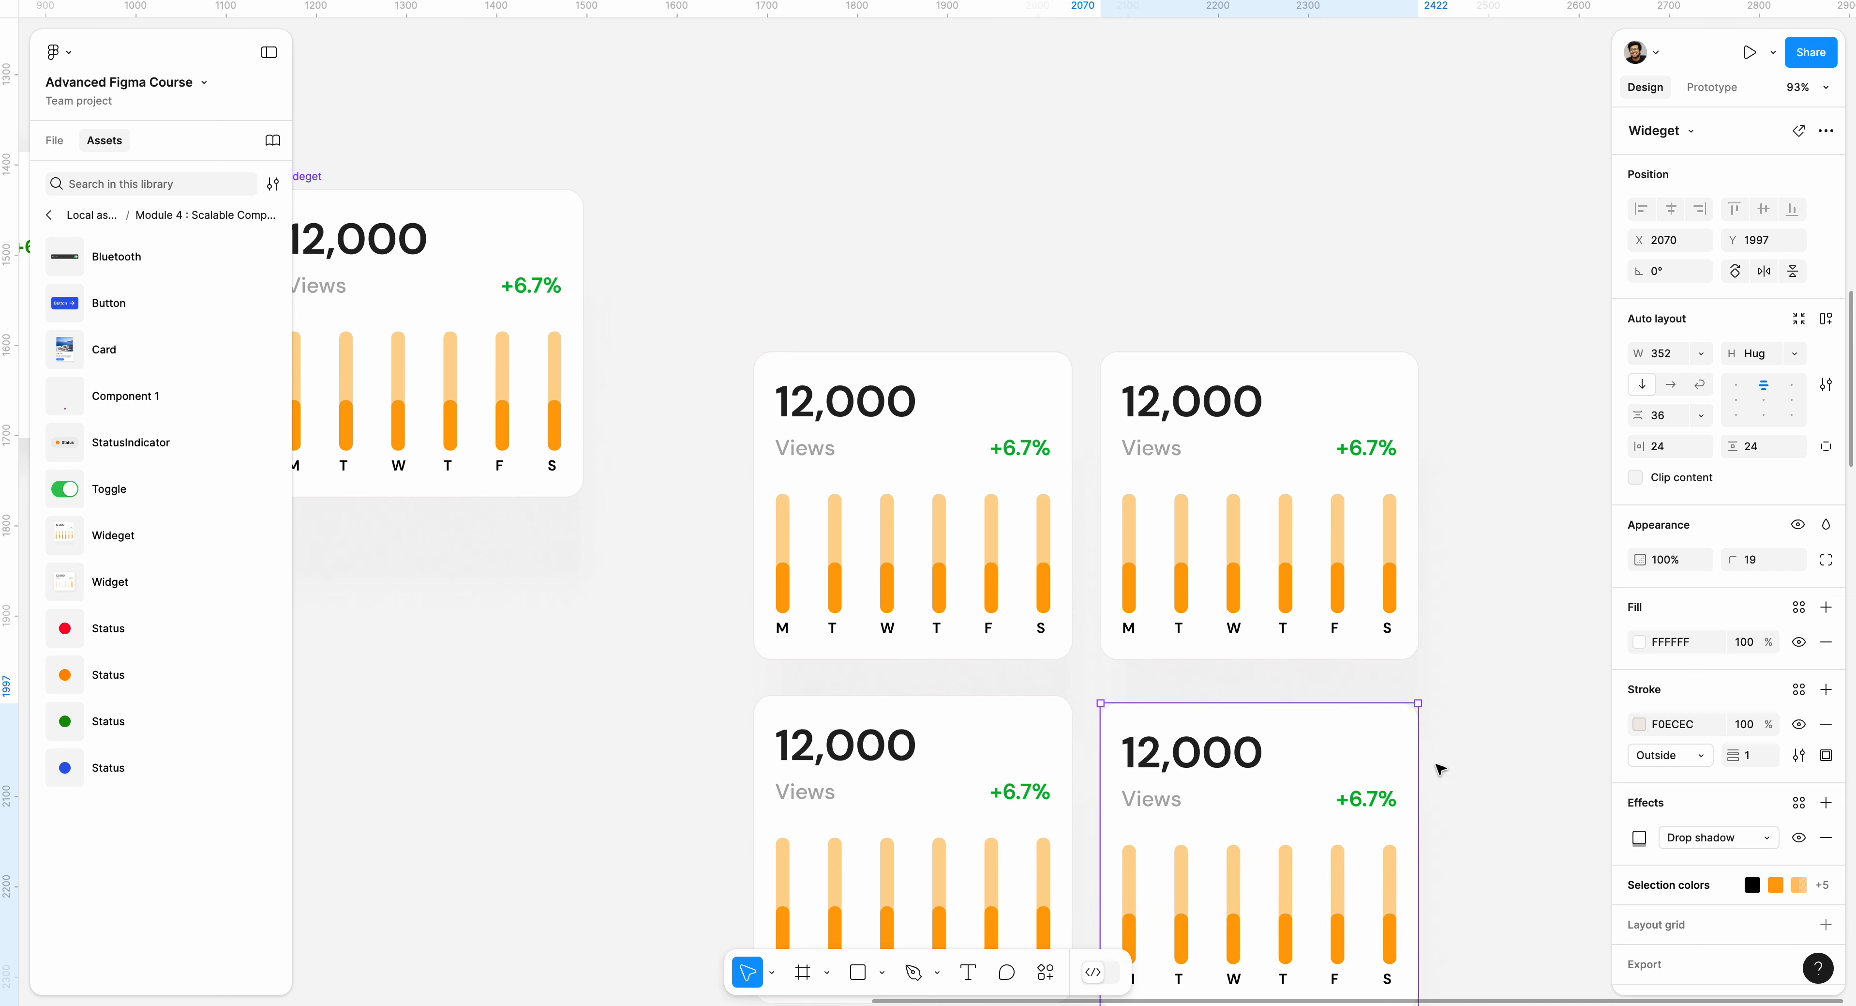
Change the large number in the Wideget main component to 14,000.
scroll(1432, 768, down, 5)
scroll(504, 360, up, 3)
scroll(505, 360, left, 3)
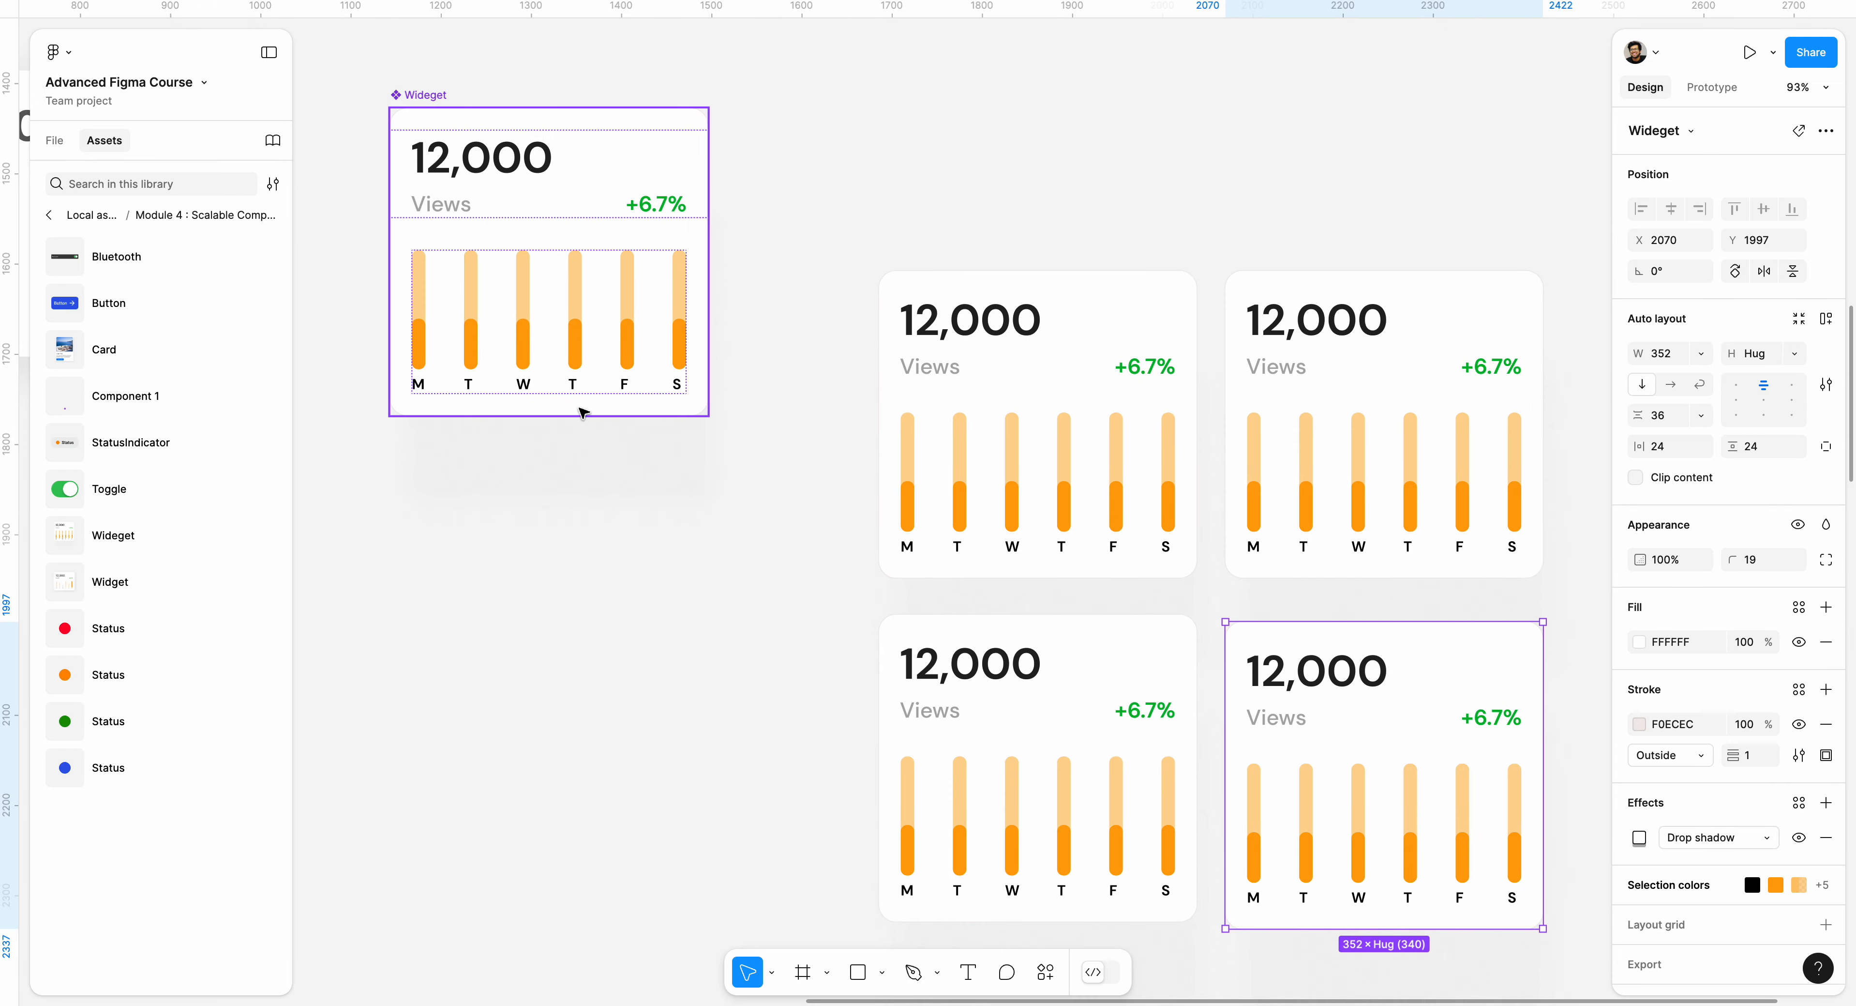
double_click(485, 177)
double_click(485, 177)
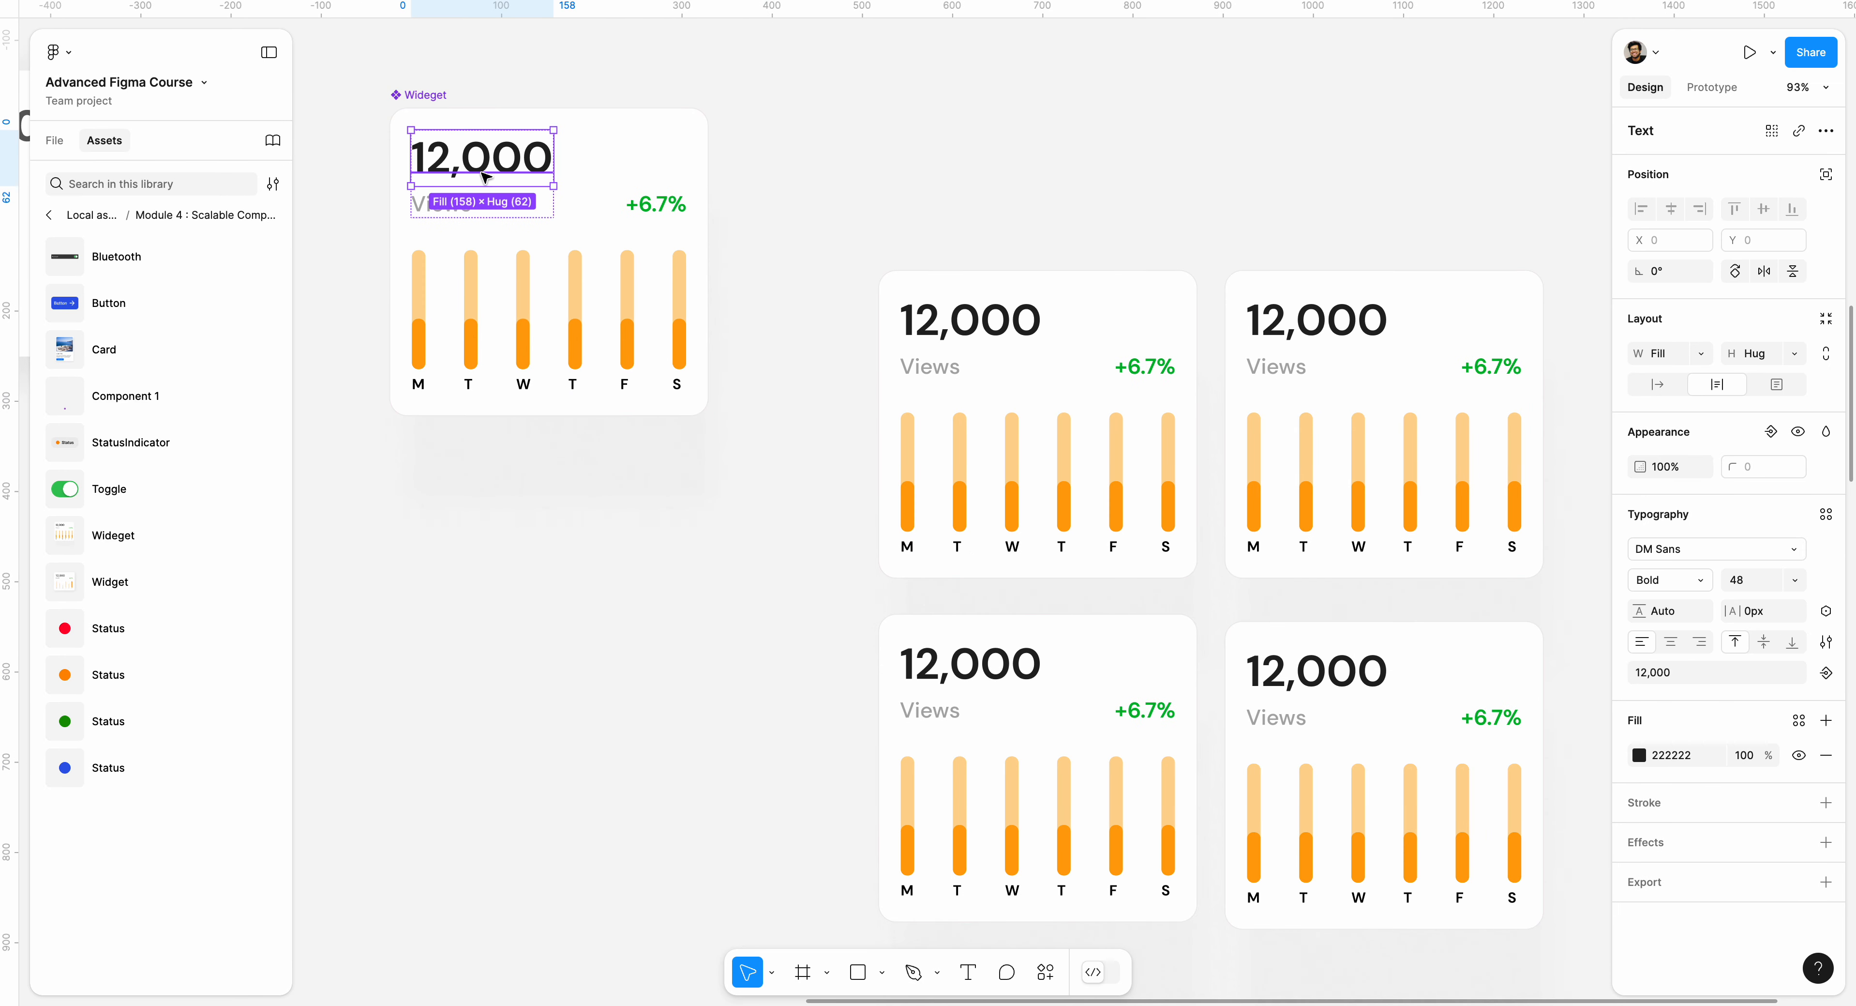
double_click(495, 175)
click(487, 169)
click(473, 207)
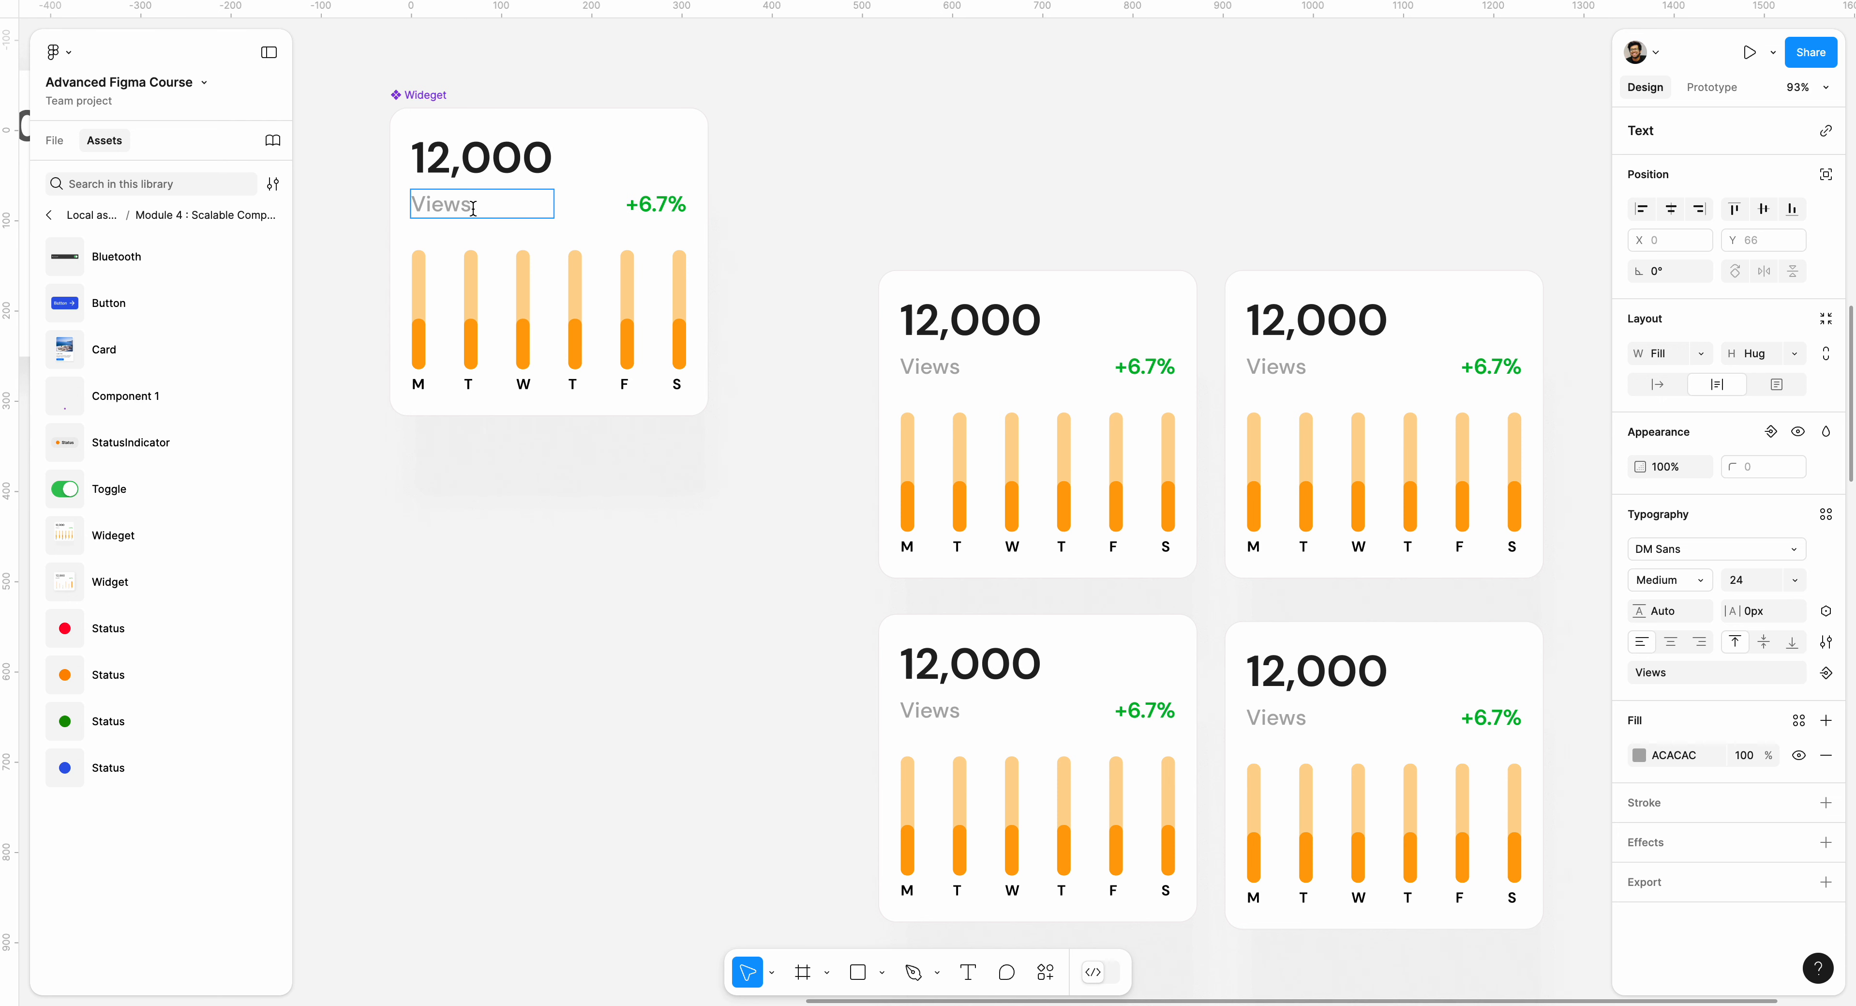
key(BackSpace)
text(s)
click(448, 167)
key(BackSpace)
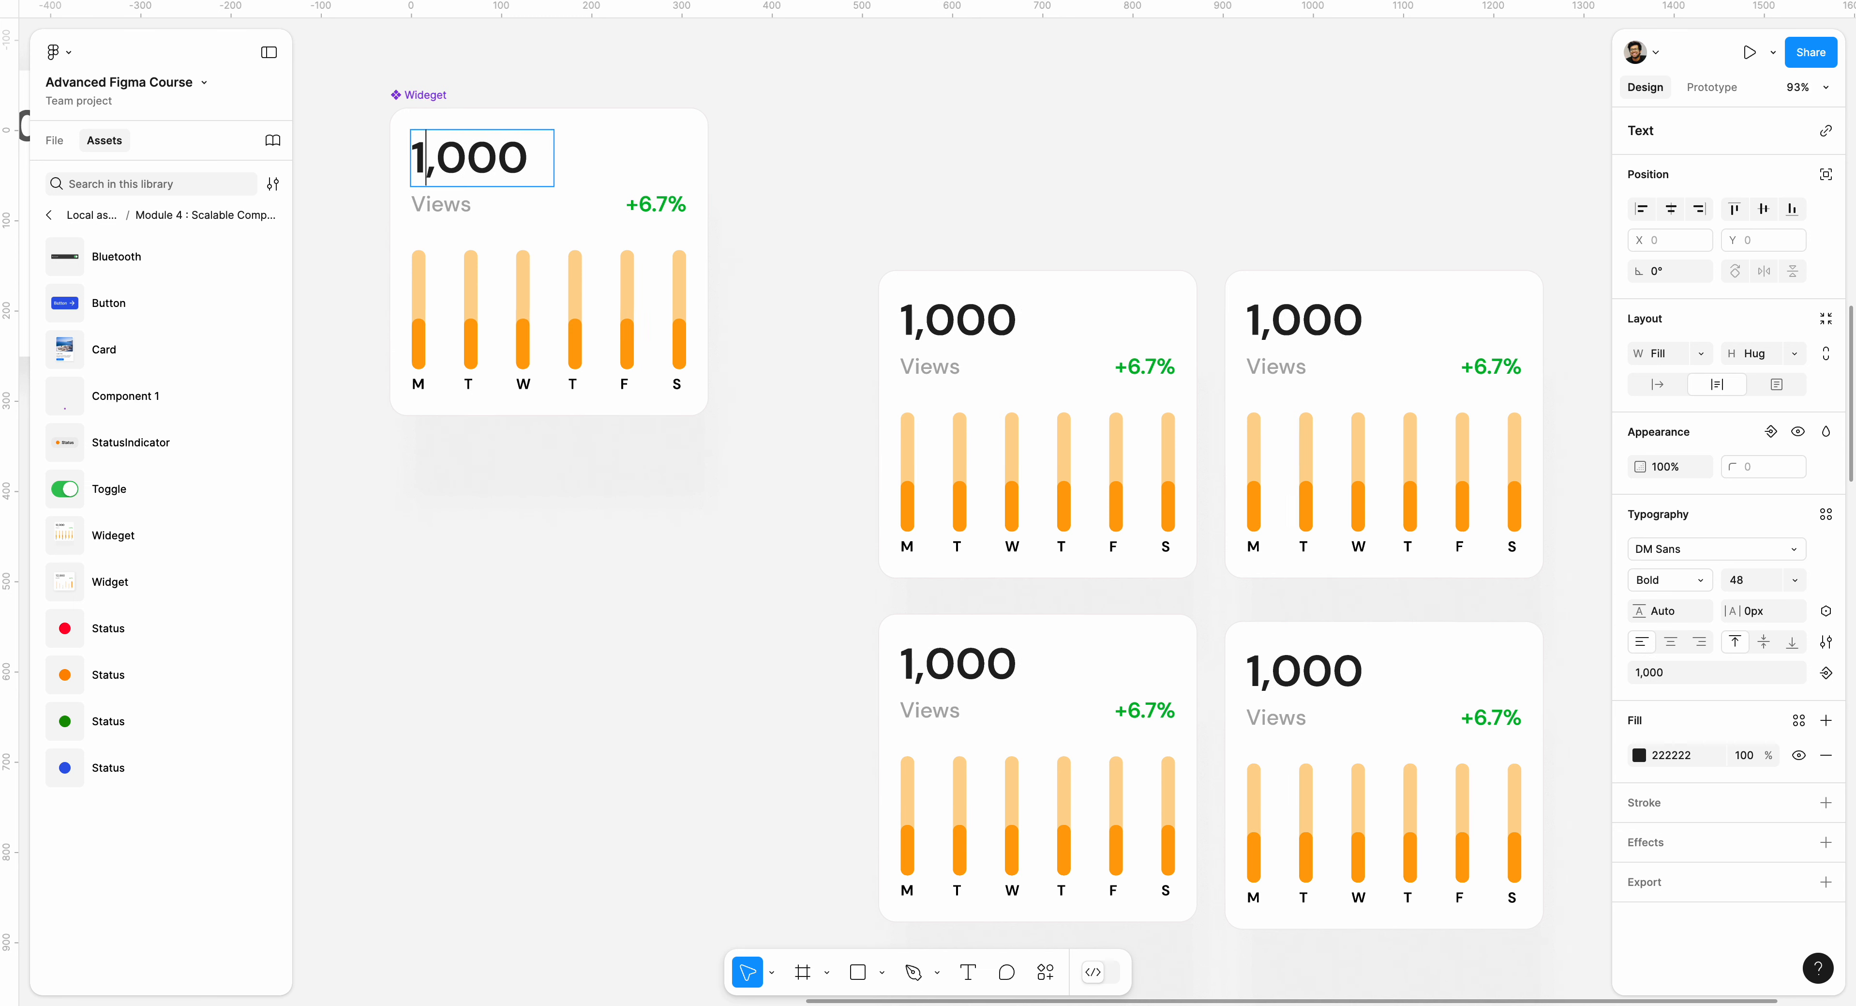
text(4)
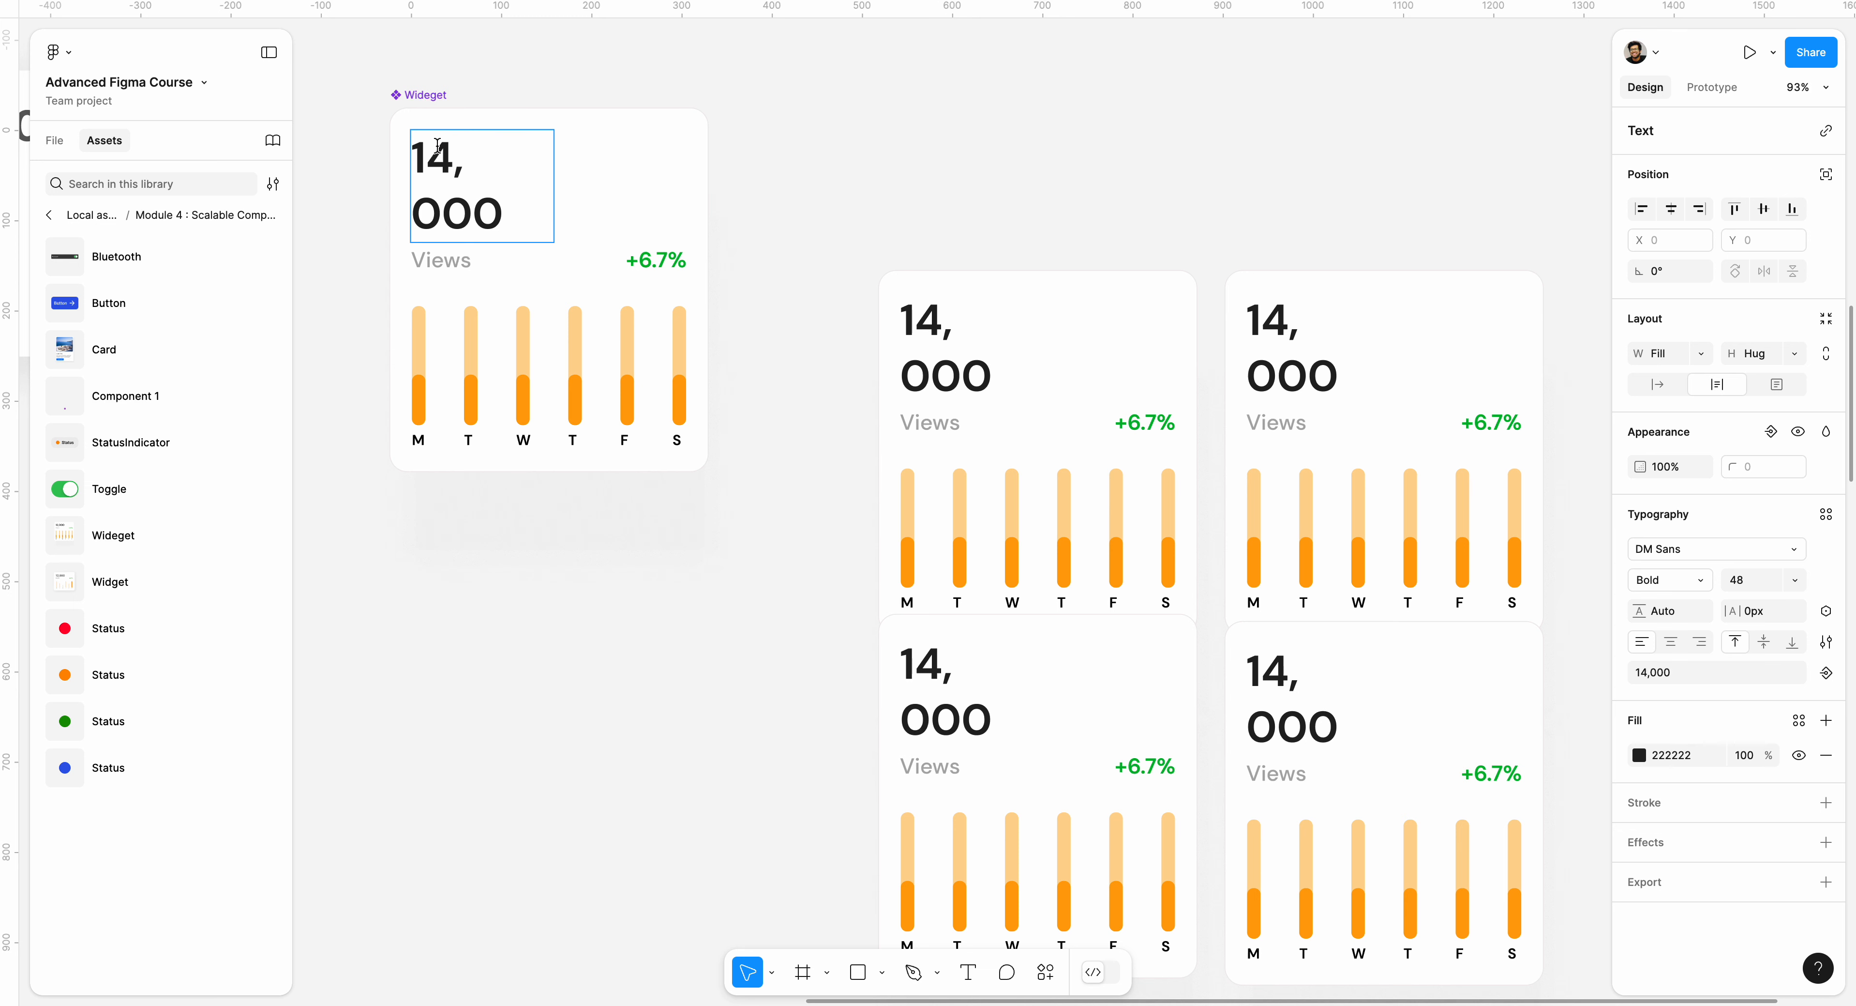
scroll(496, 90, down, 1)
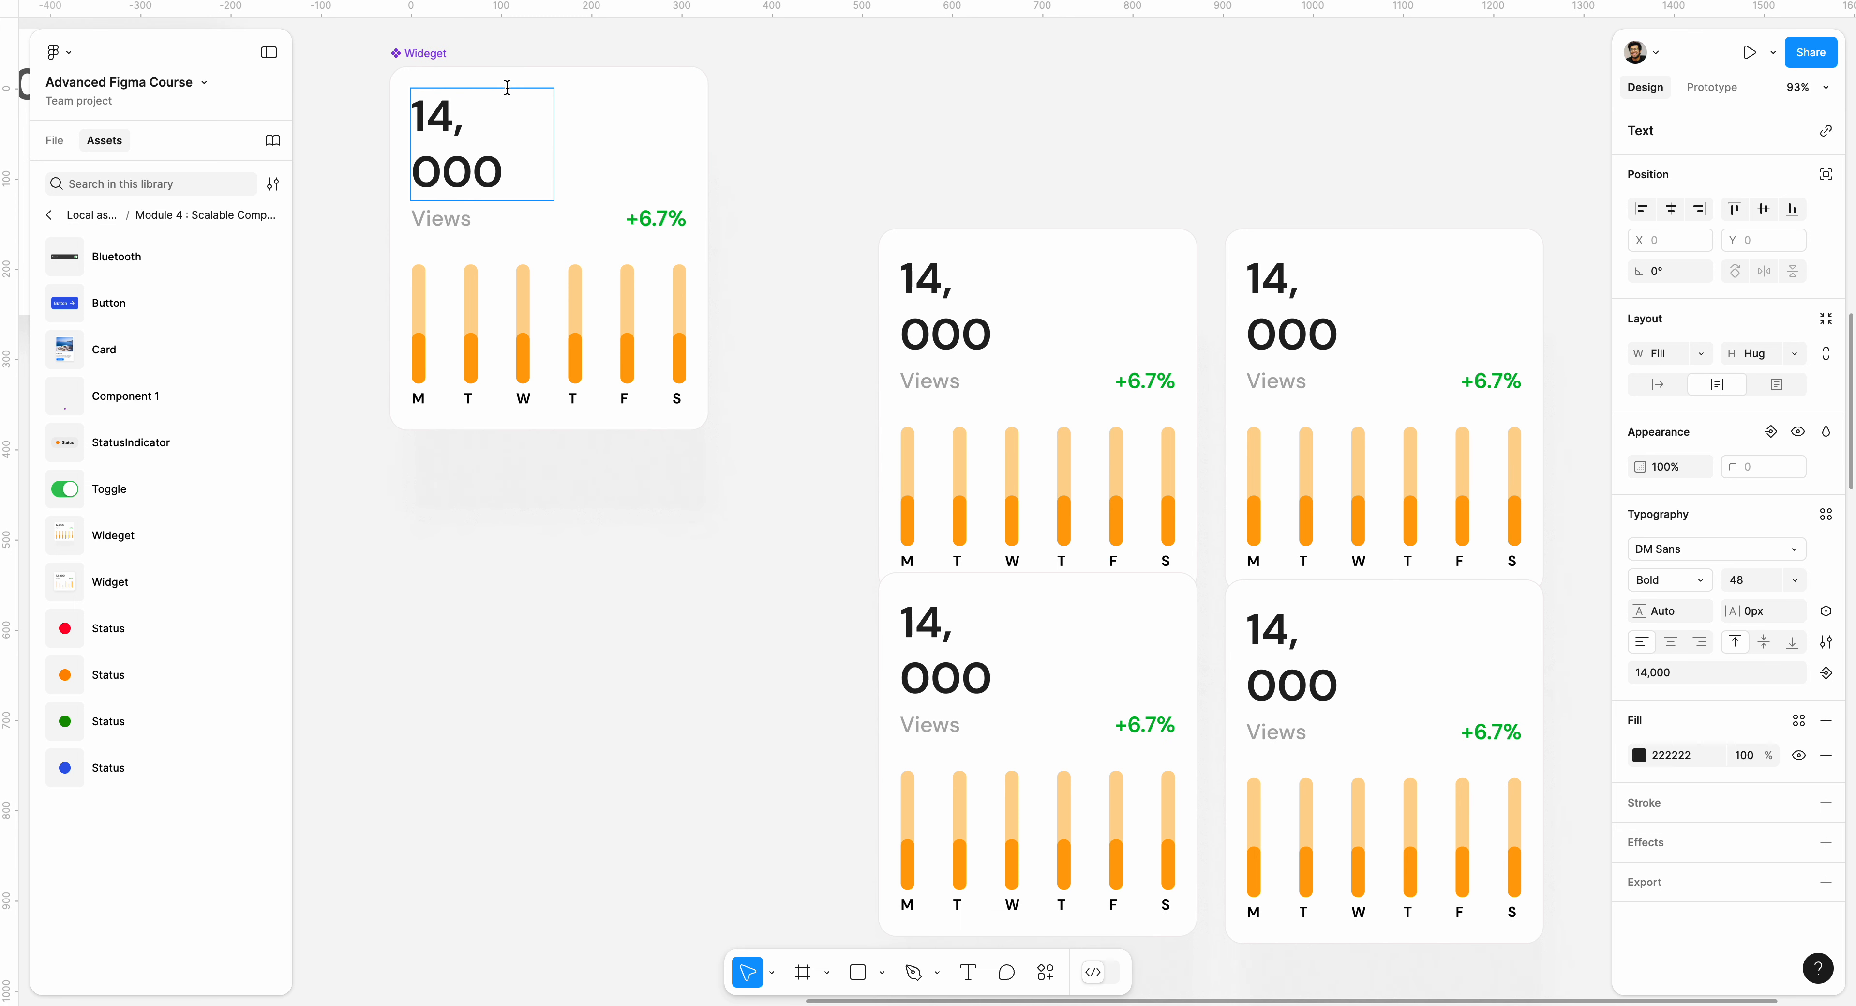
key(Escape)
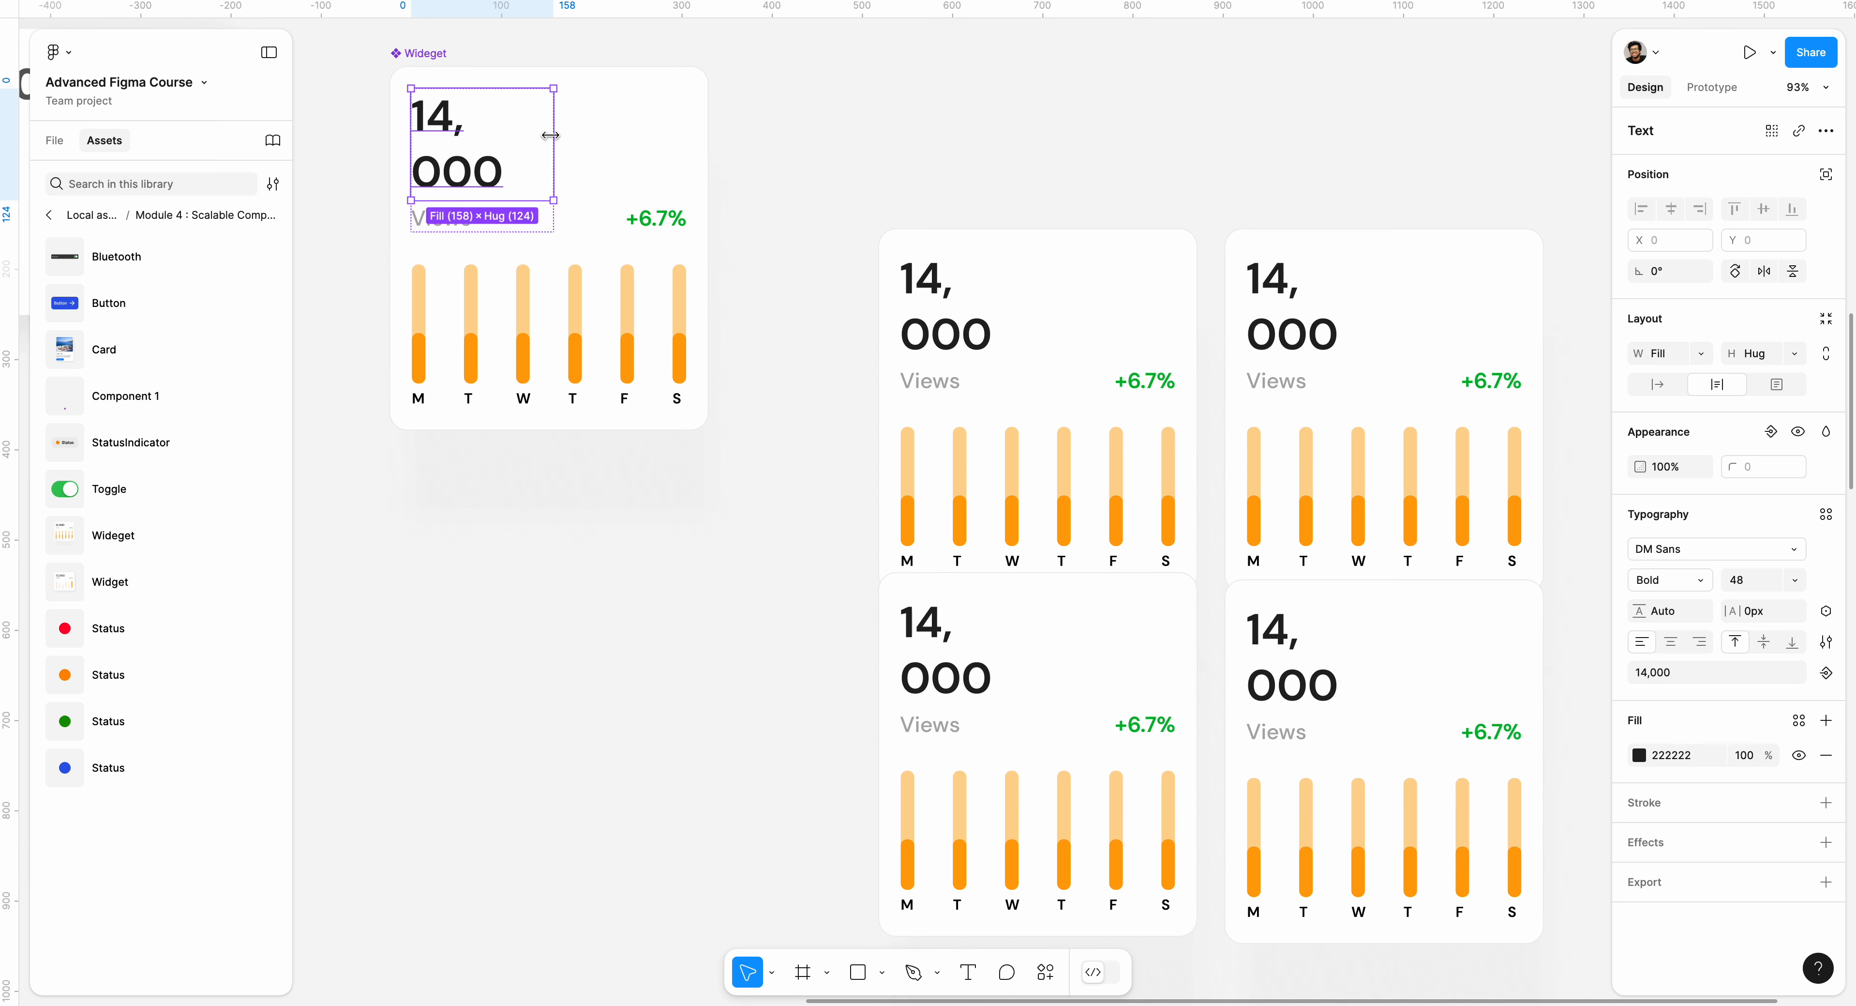
Make the 14,000 text in the main component hug its content width so it fits on one line.
double_click(551, 135)
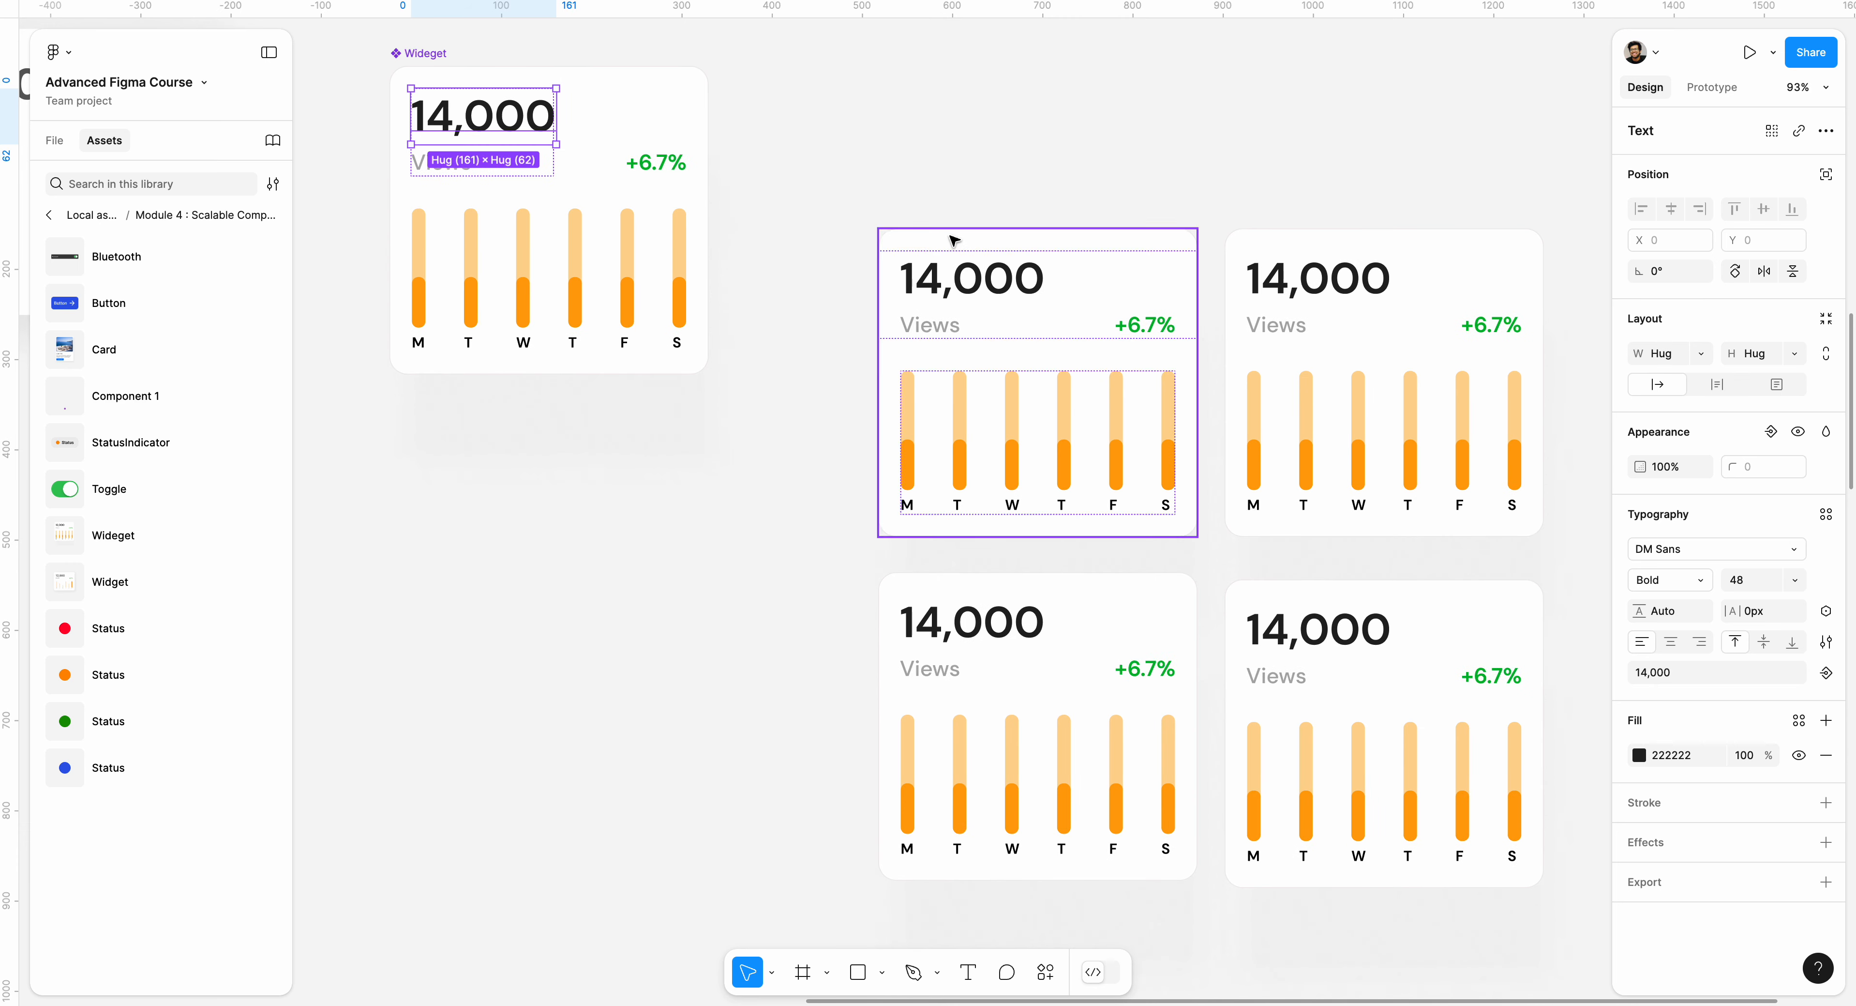
scroll(927, 239, right, 2)
scroll(378, 158, up, 3)
scroll(379, 158, left, 1)
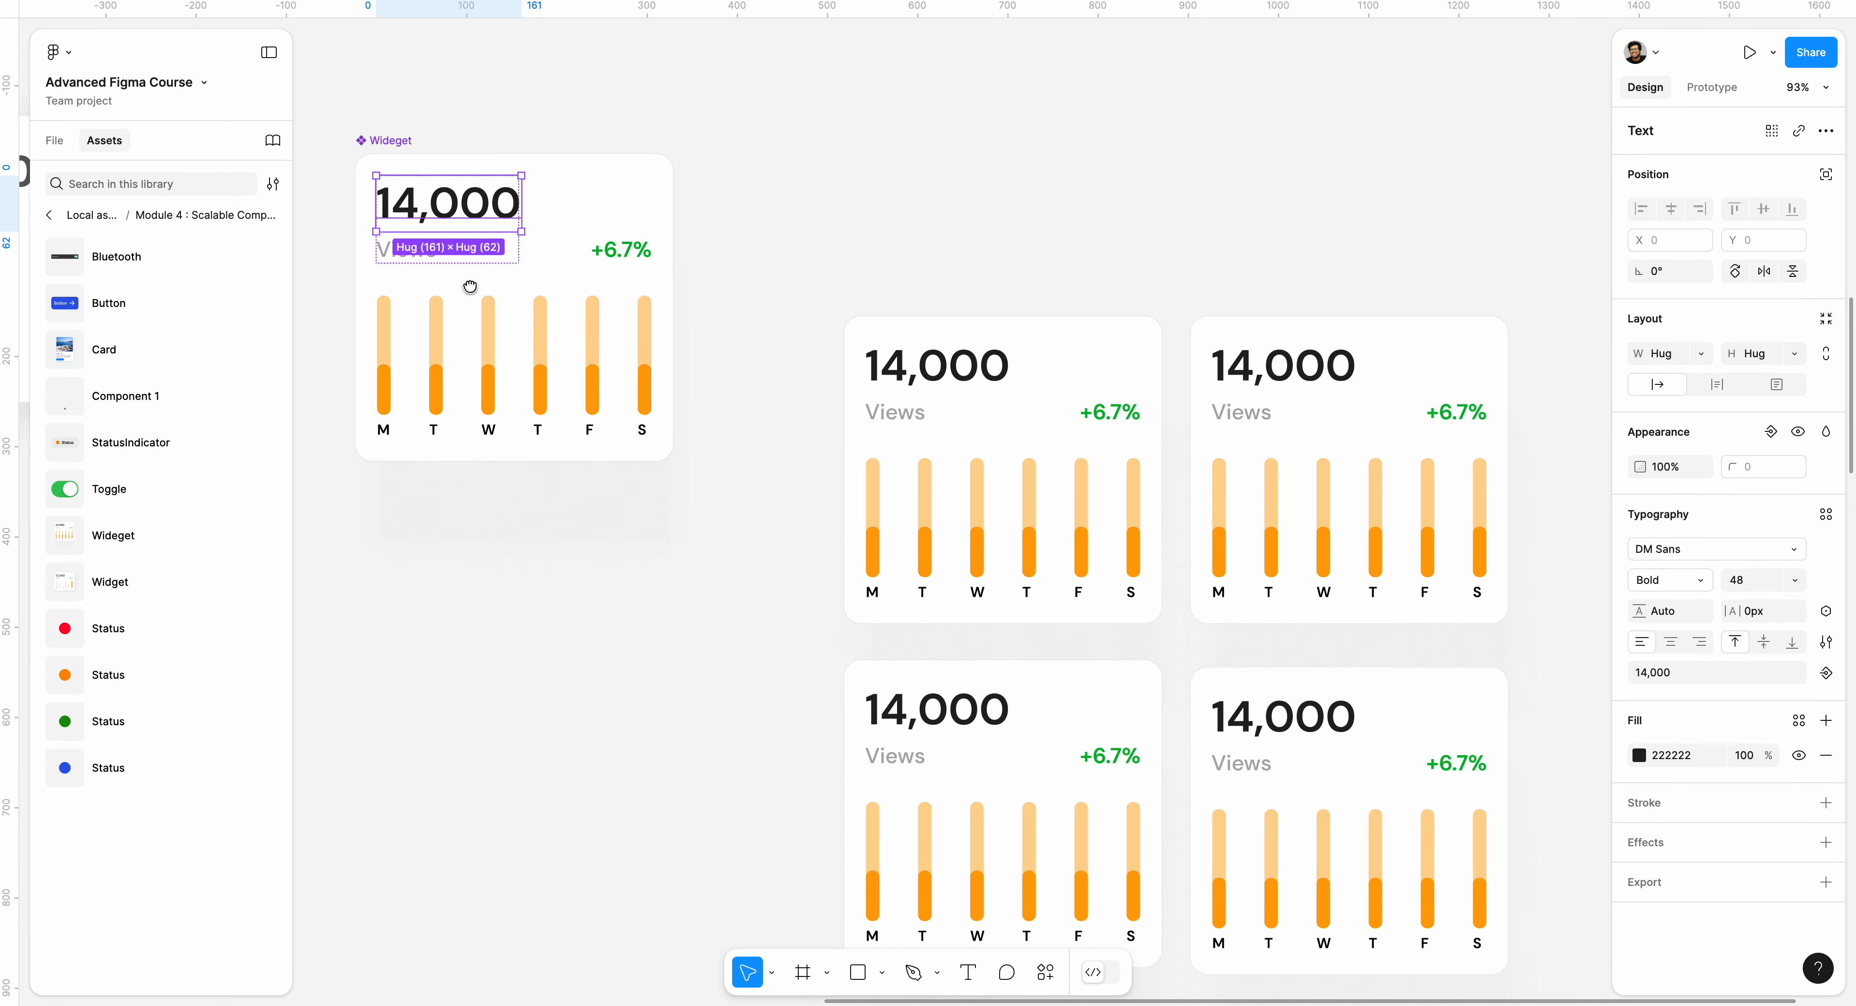
click(823, 195)
scroll(850, 317, down, 2)
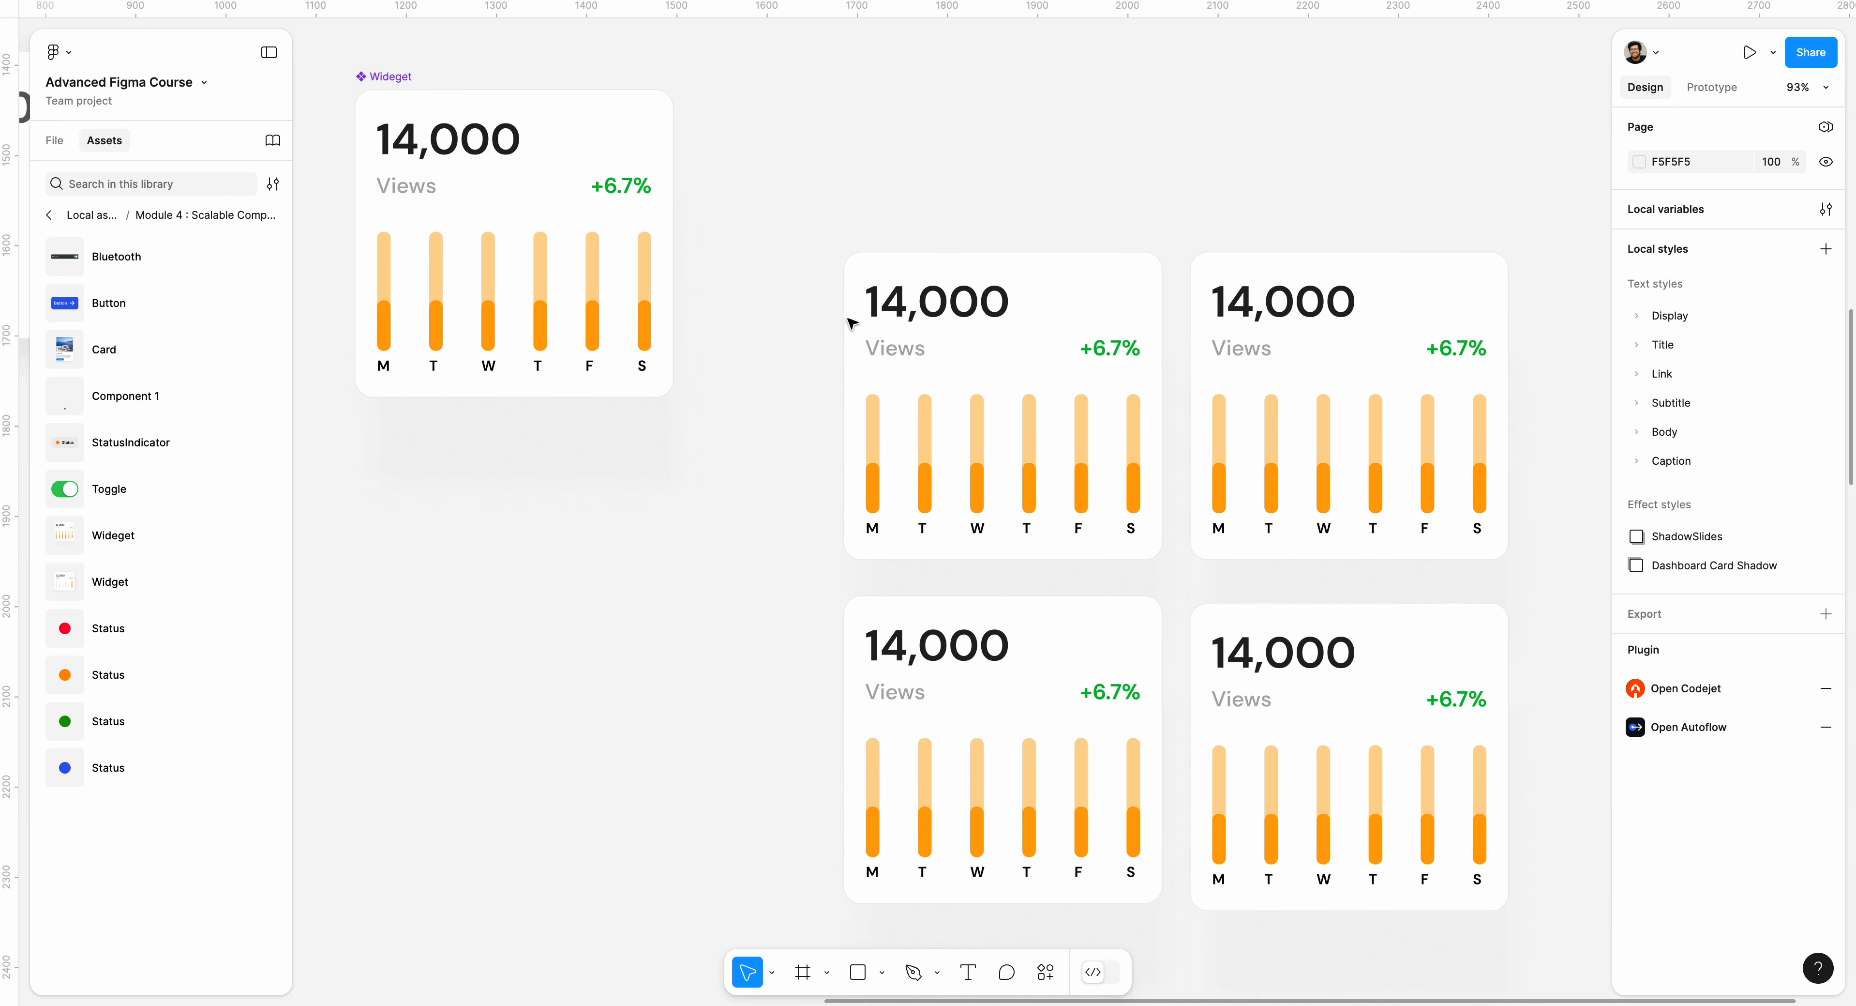
click(452, 88)
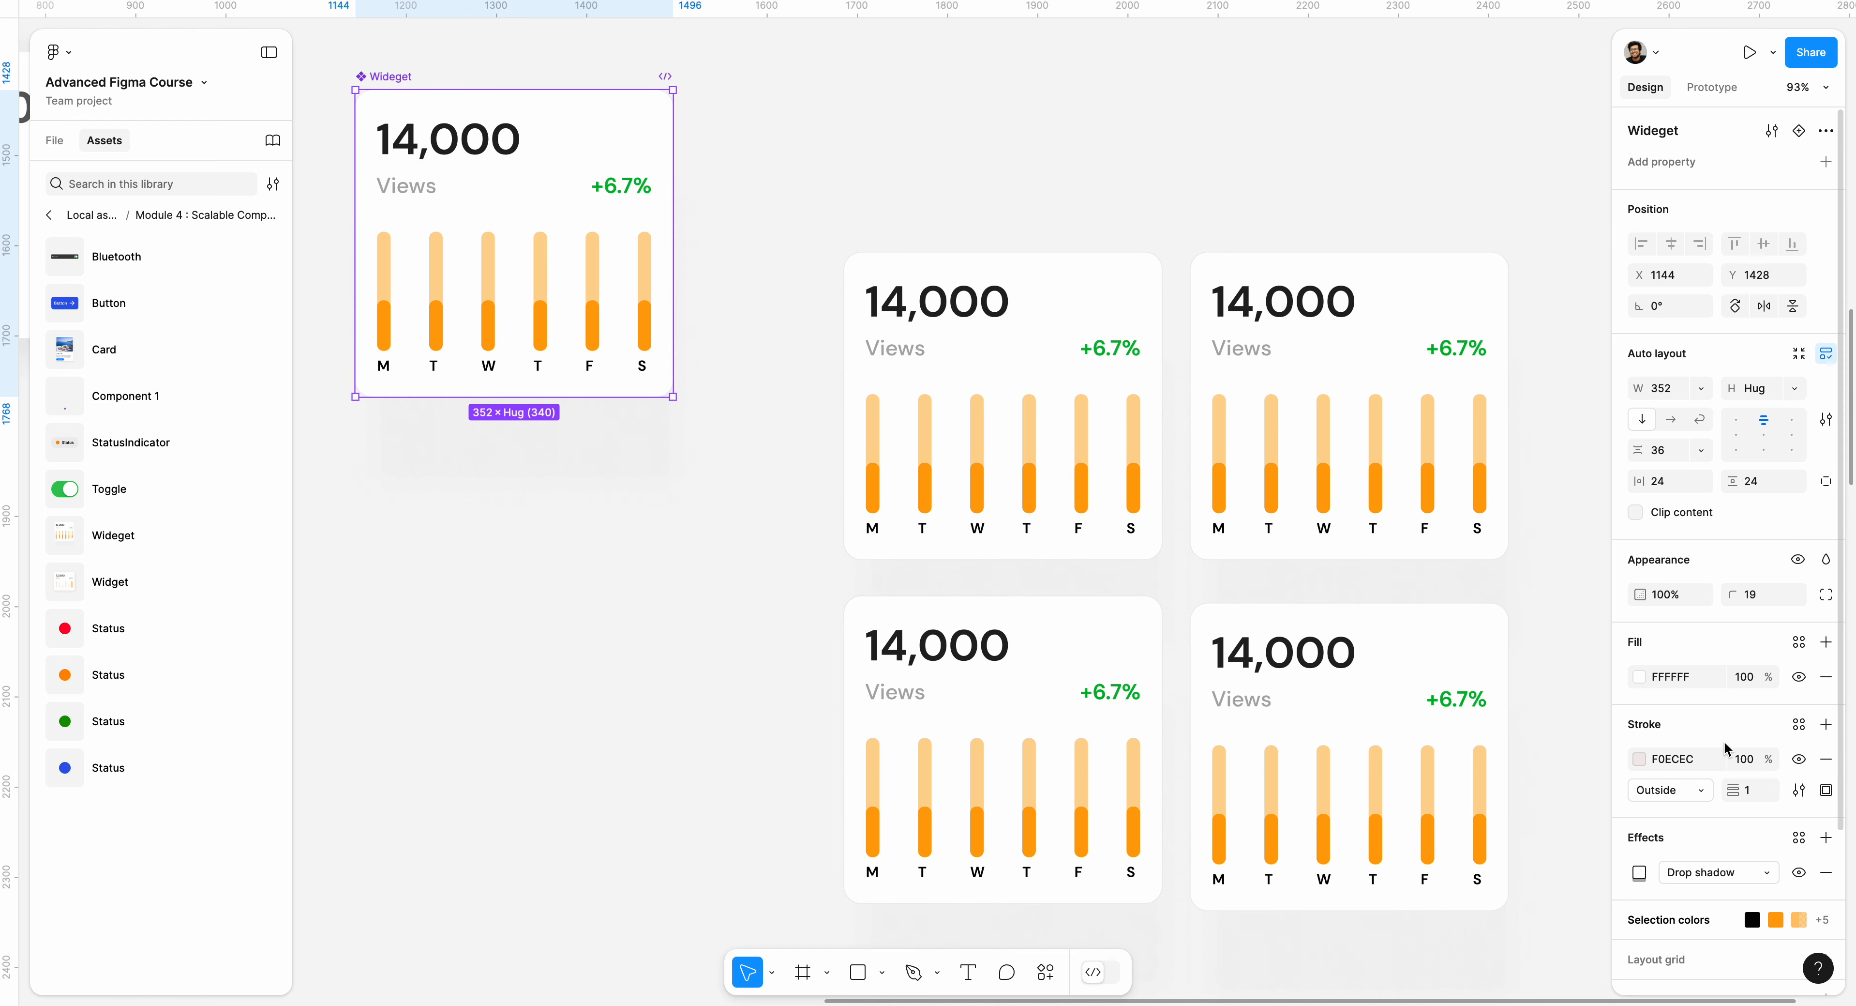
scroll(1728, 749, down, 2)
click(1641, 529)
drag(1456, 563, 1344, 520)
click(766, 331)
Delete all four Wideget instances, keeping the main component.
drag(790, 225, 1565, 963)
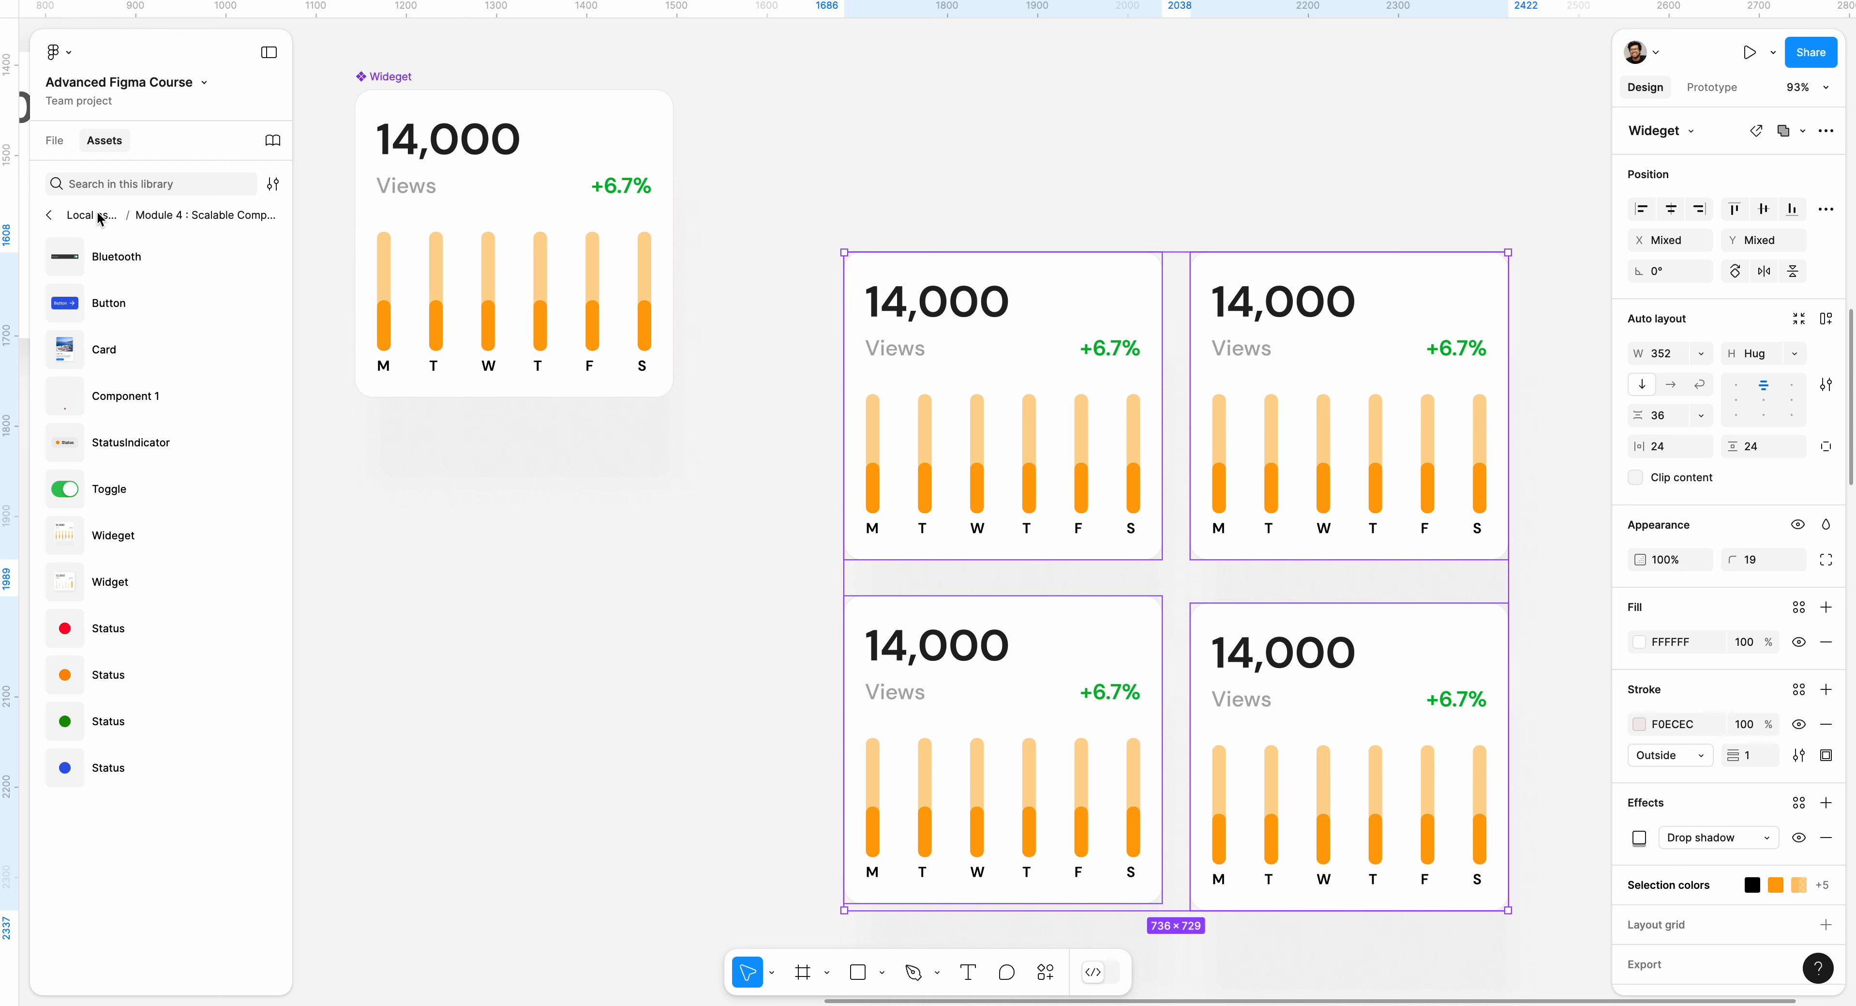
click(813, 198)
drag(813, 198, 1582, 912)
click(175, 183)
drag(775, 206, 1539, 920)
key(Delete)
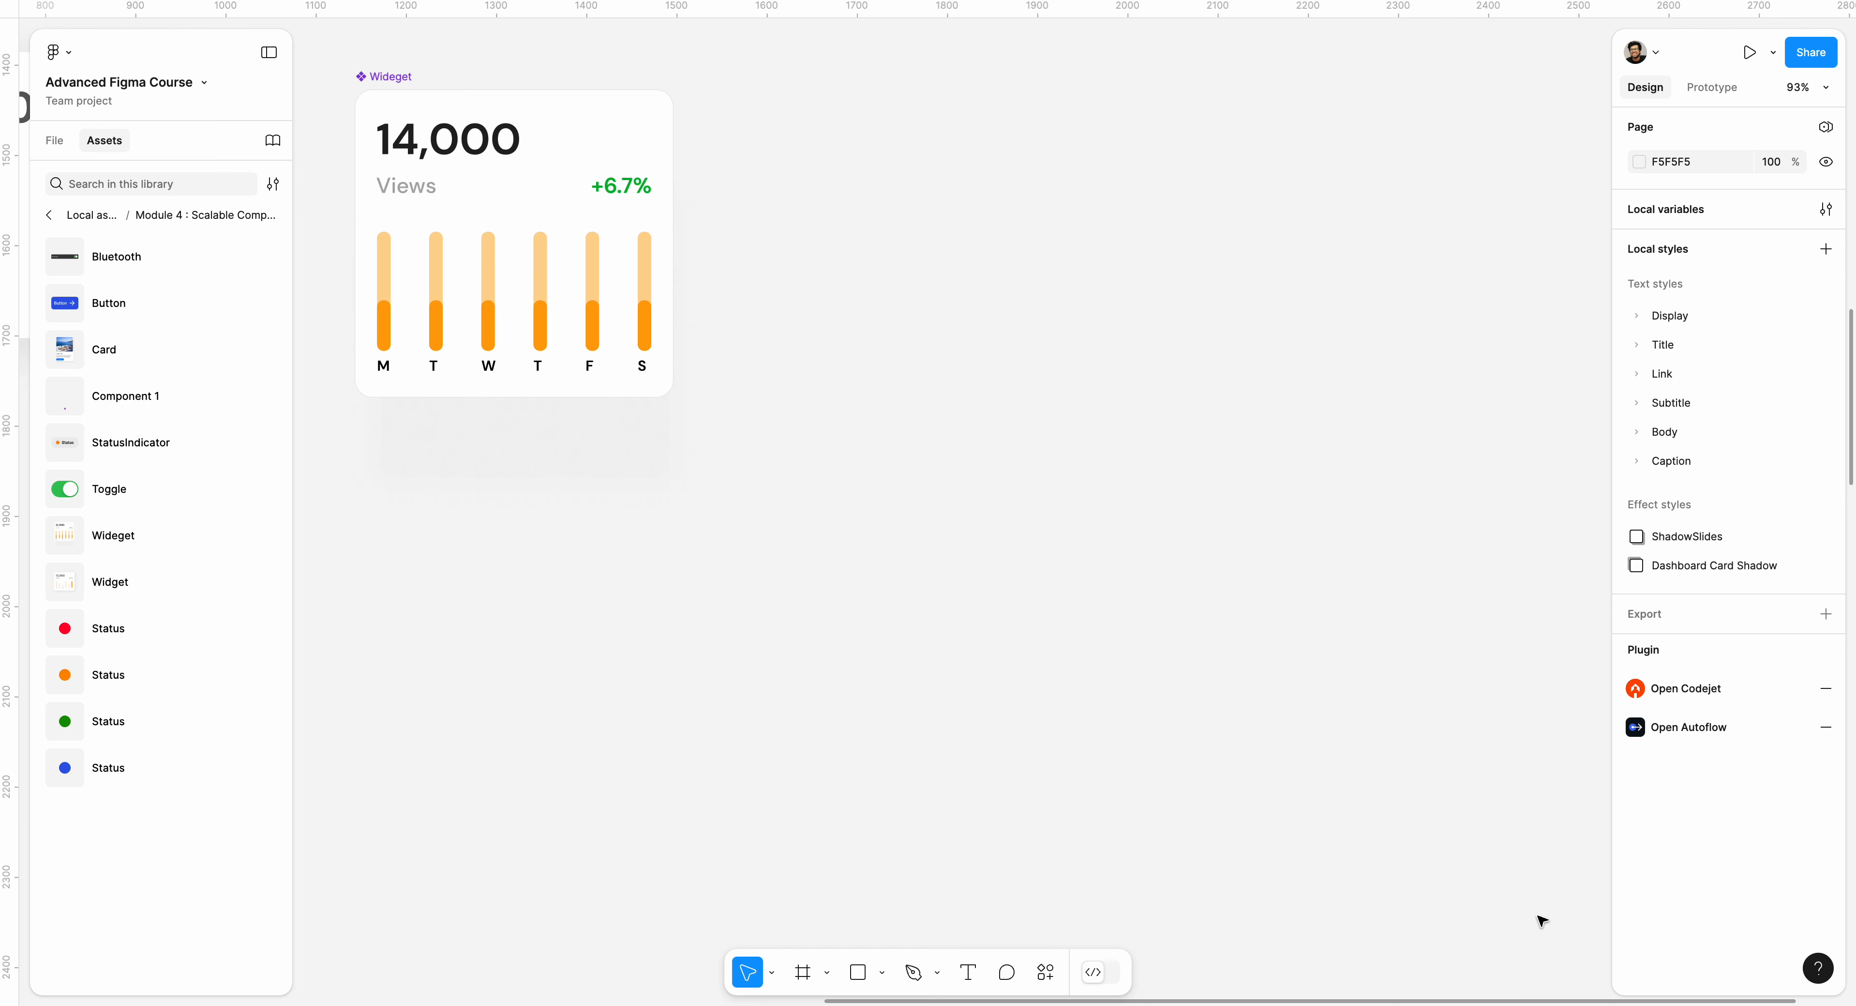
Move the Wideget main component slightly up and left to X 1140, Y 1410.
drag(862, 298, 1098, 431)
click(613, 253)
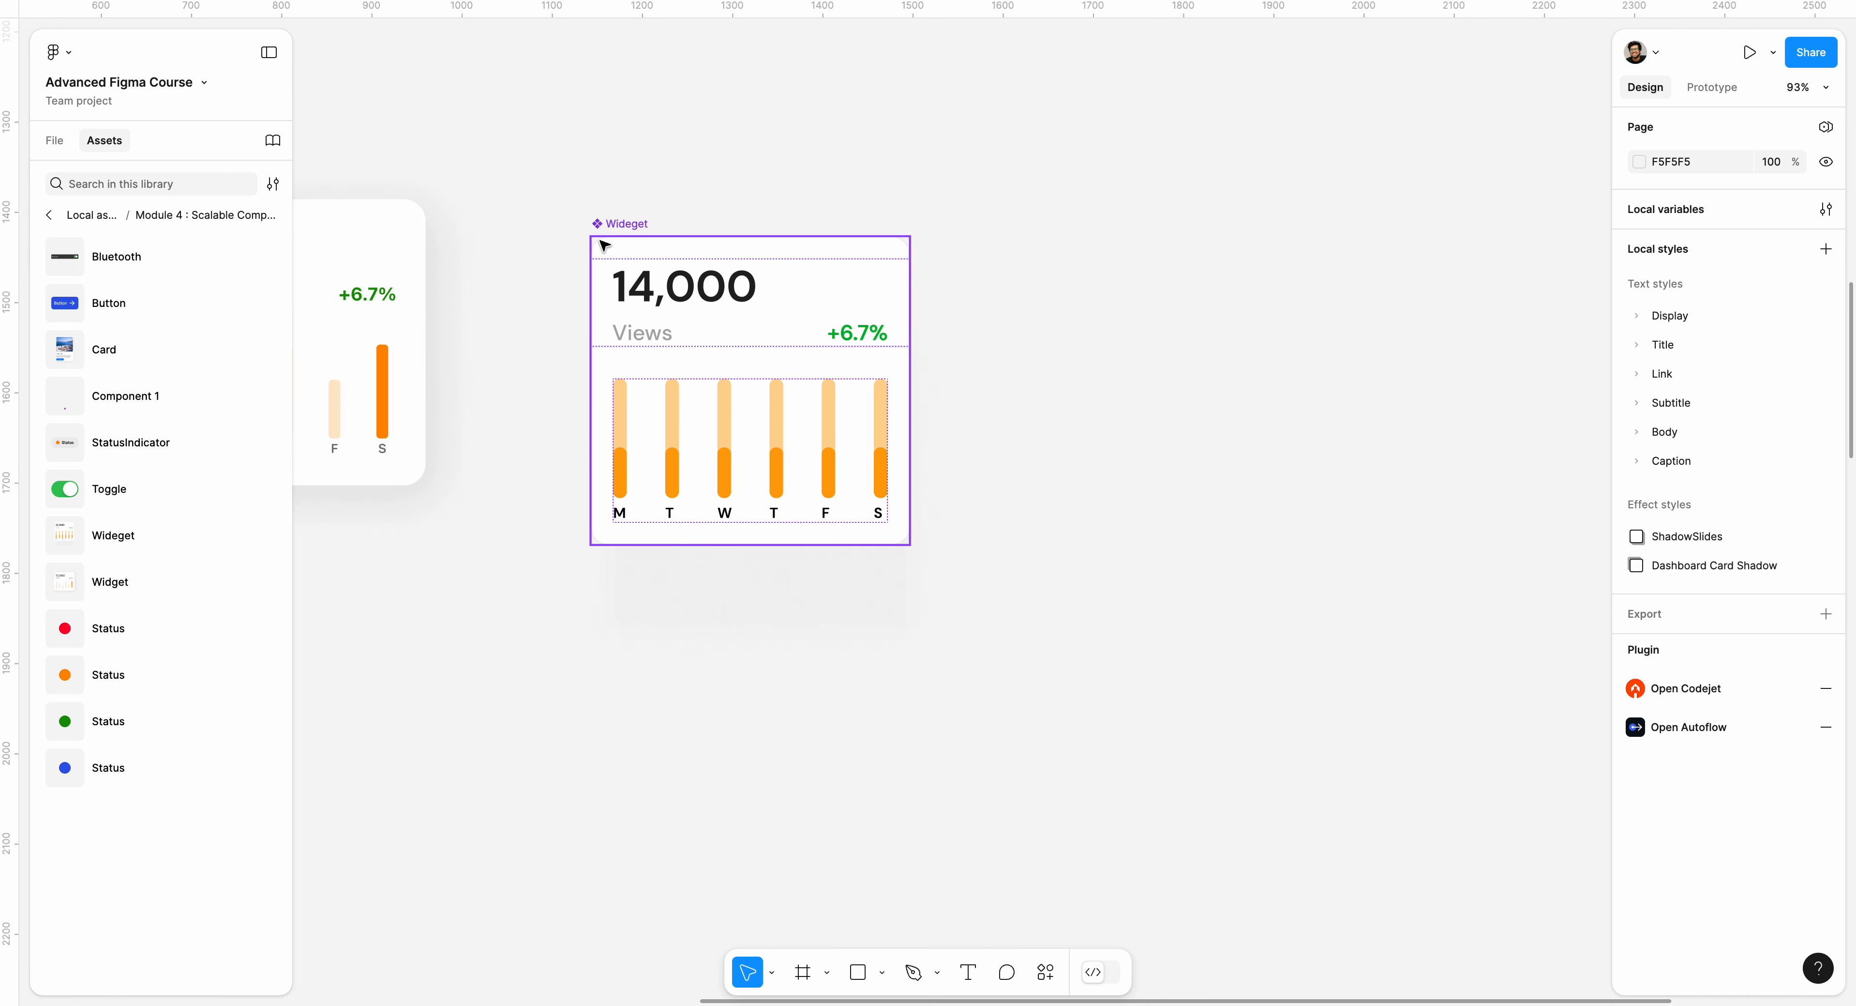
scroll(663, 216, up, 5)
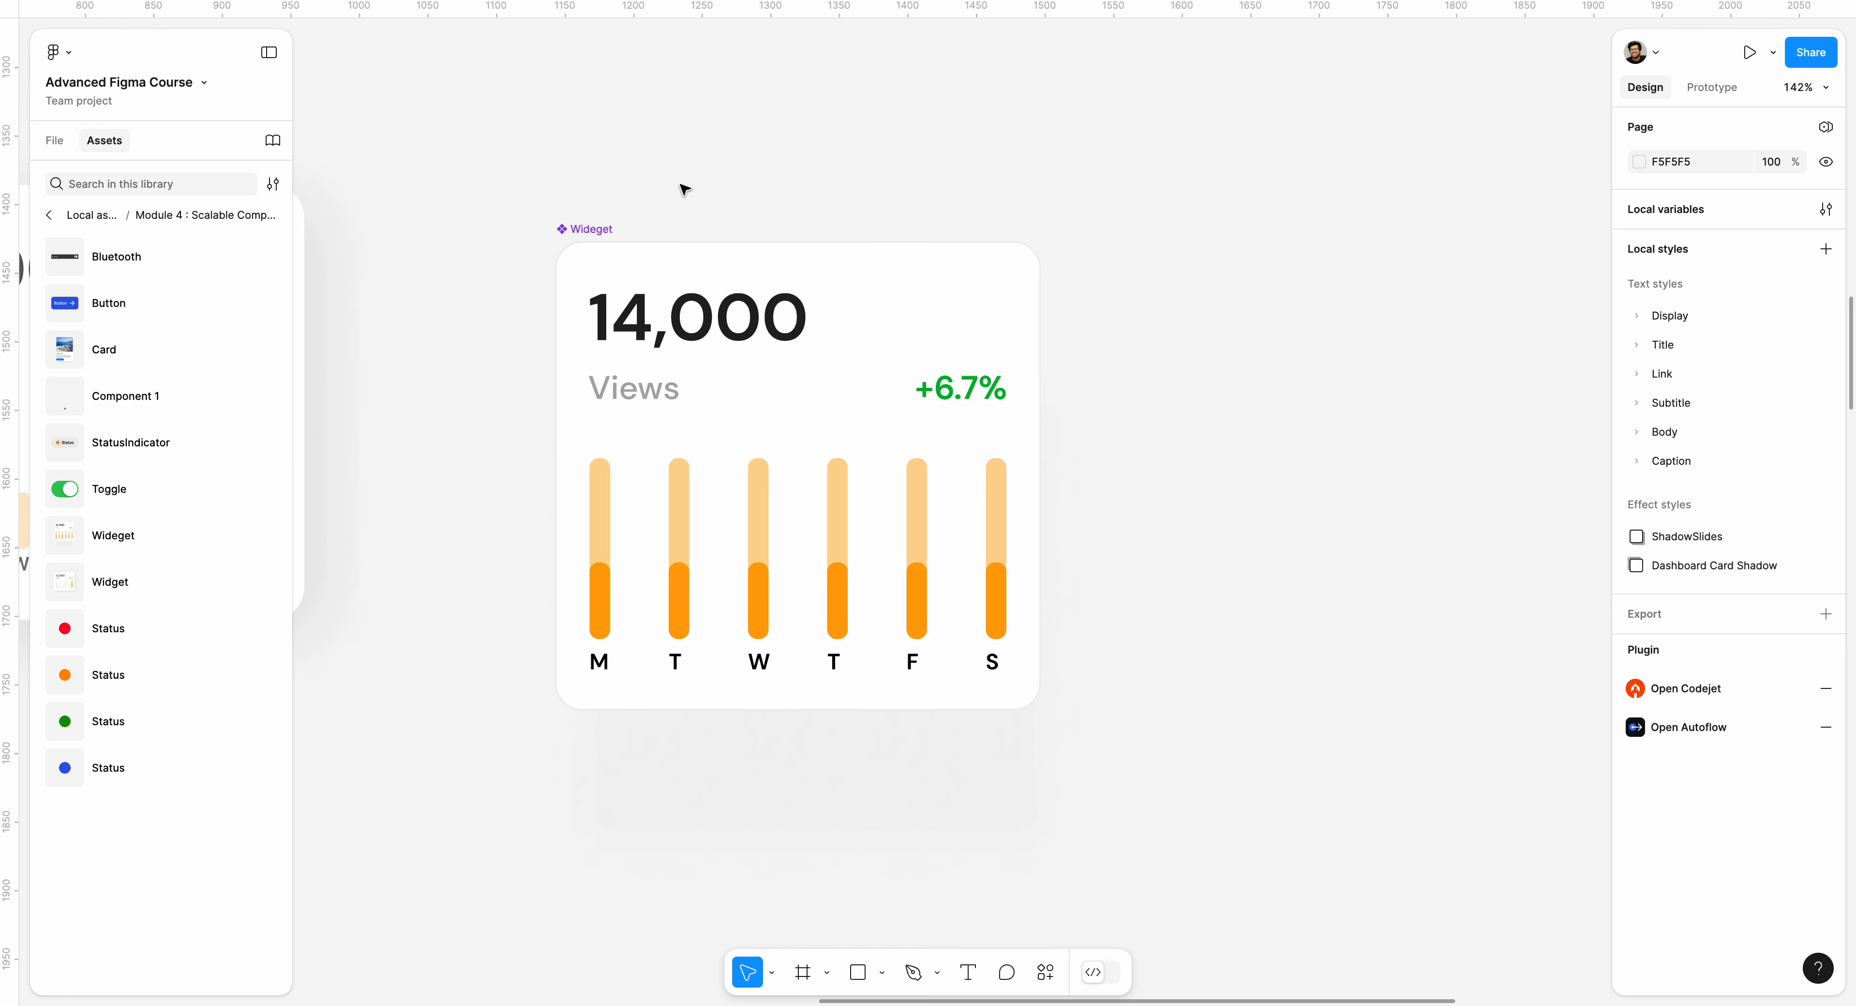
scroll(684, 189, down, 1)
drag(588, 189, 581, 170)
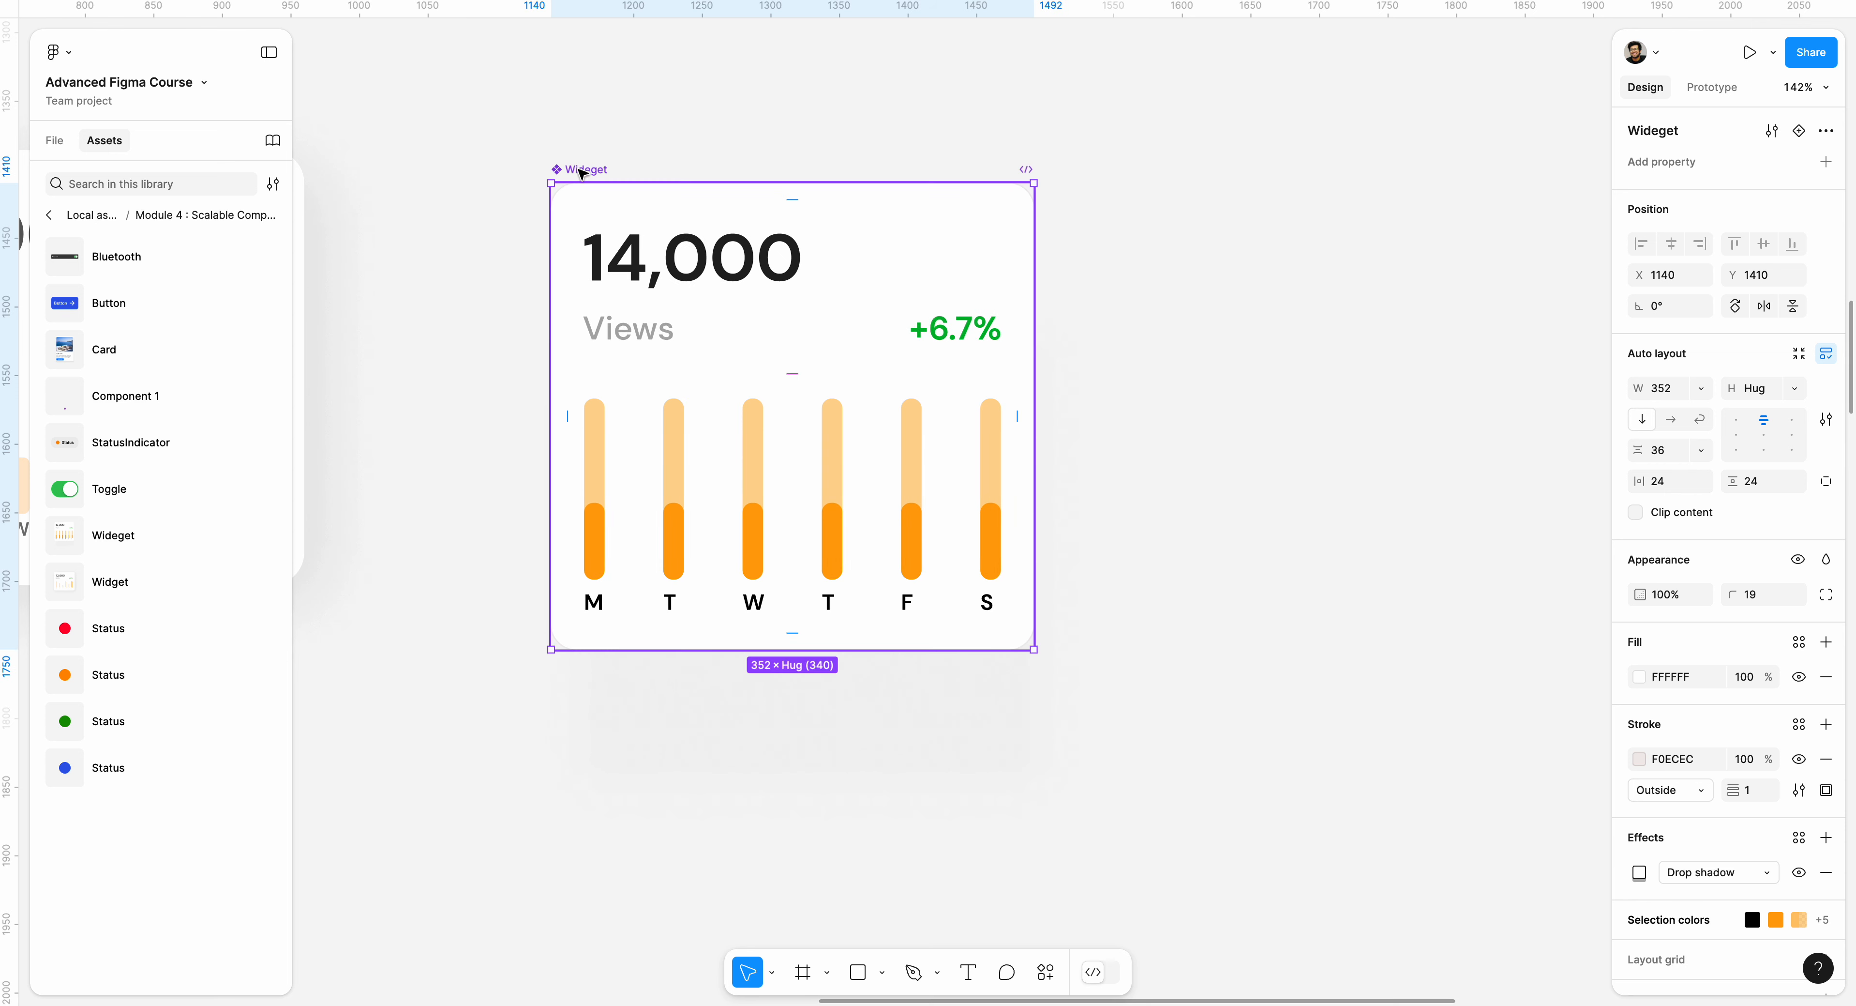